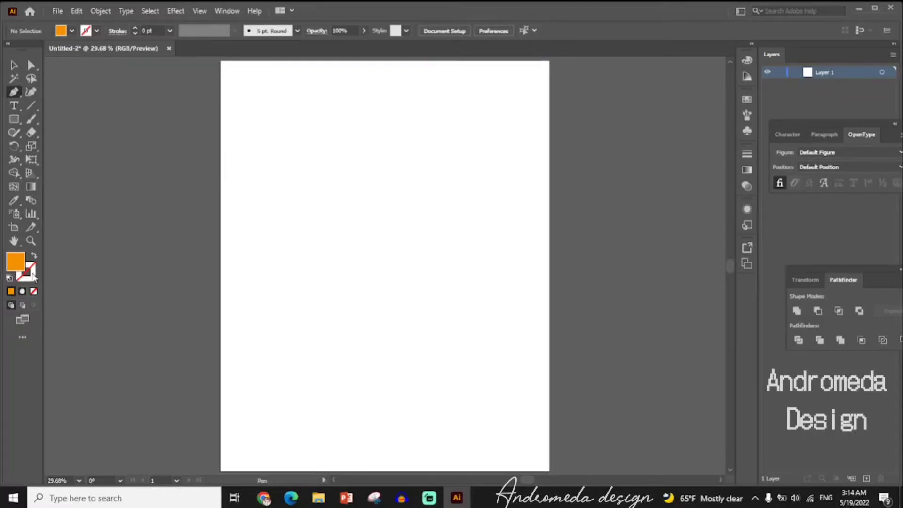
- Set the fill to None and the stroke to black for outline-only drawing
{"action": "left_click", "coordinate": [33, 291]}
{"action": "left_click", "coordinate": [96, 30]}
{"action": "left_click", "coordinate": [25, 45]}
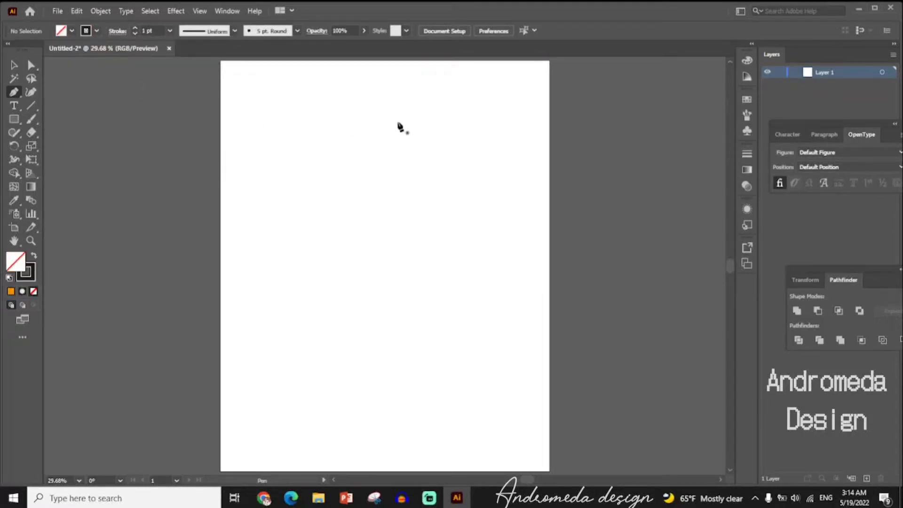
- Pen-draw the bust's top point and curved right side, starting the wavy bottom edge
{"action": "left_click", "coordinate": [399, 118]}
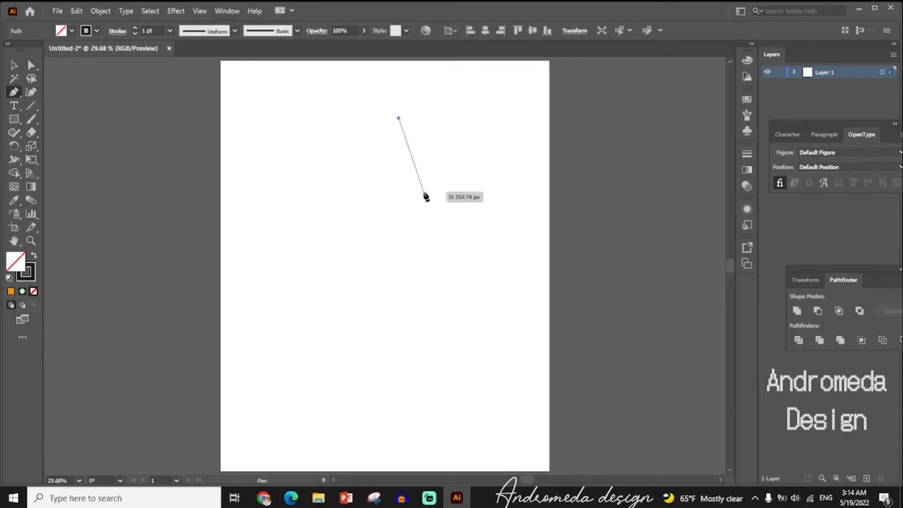
{"action": "left_click", "coordinate": [402, 135]}
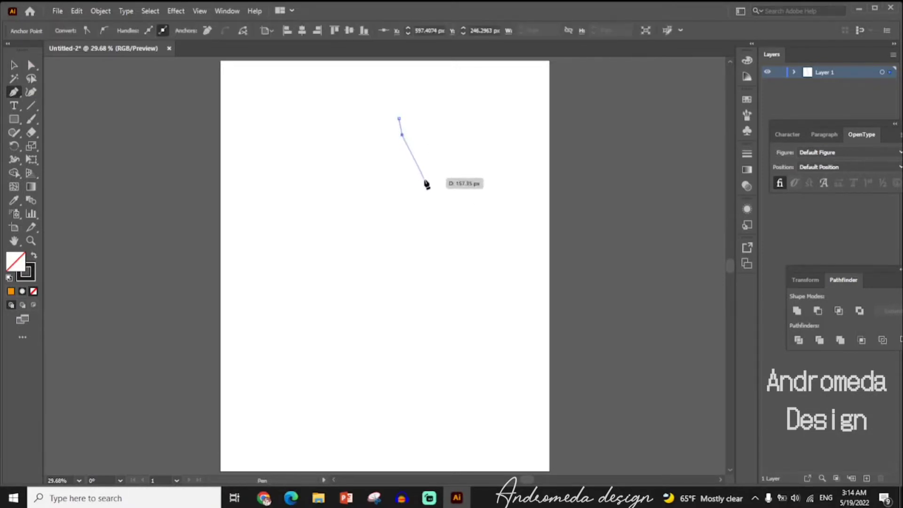
{"action": "mouse_move", "coordinate": [434, 200]}
{"action": "left_mouse_down"}
{"action": "mouse_move", "coordinate": [437, 230]}
{"action": "mouse_move", "coordinate": [419, 213]}
{"action": "left_mouse_up"}
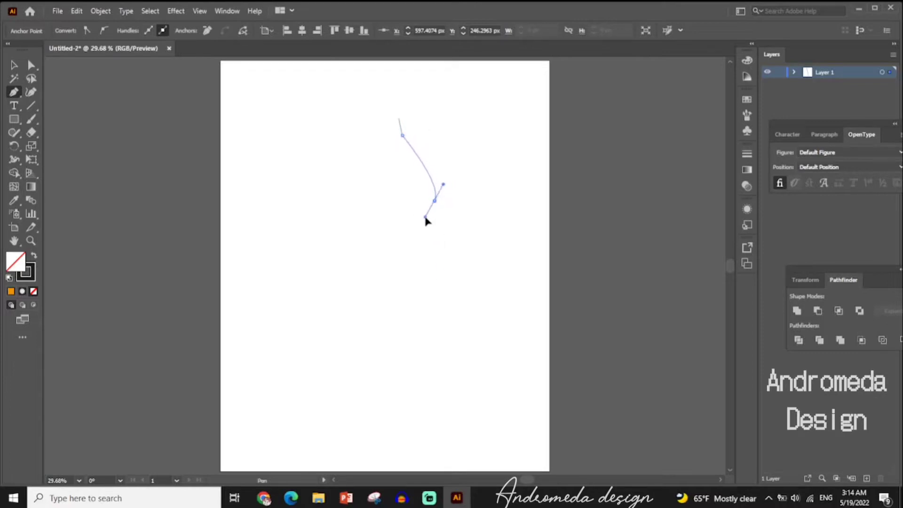
{"action": "mouse_move", "coordinate": [426, 219]}
{"action": "left_mouse_down"}
{"action": "mouse_move", "coordinate": [423, 242]}
{"action": "mouse_move", "coordinate": [403, 203]}
{"action": "left_mouse_up"}
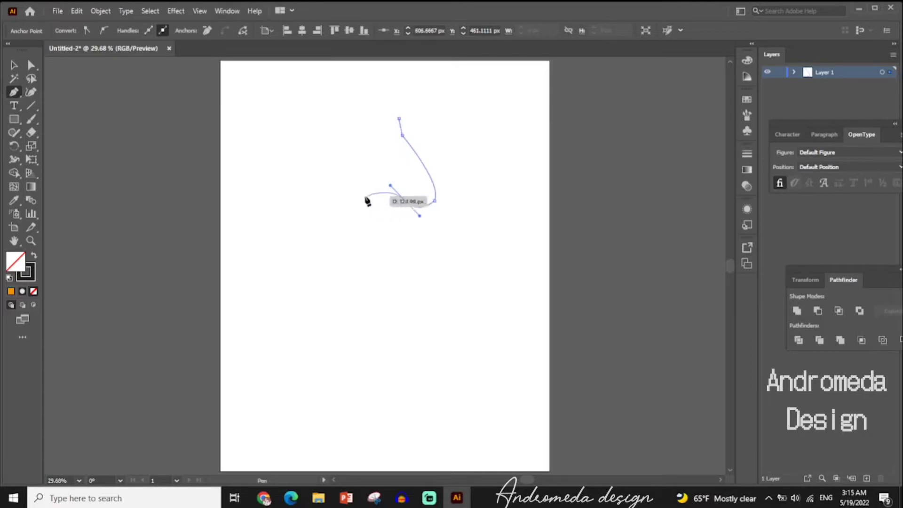
{"action": "mouse_move", "coordinate": [382, 207]}
{"action": "left_mouse_down"}
{"action": "mouse_move", "coordinate": [404, 201]}
{"action": "mouse_move", "coordinate": [375, 211]}
{"action": "mouse_move", "coordinate": [419, 215]}
{"action": "left_mouse_up"}
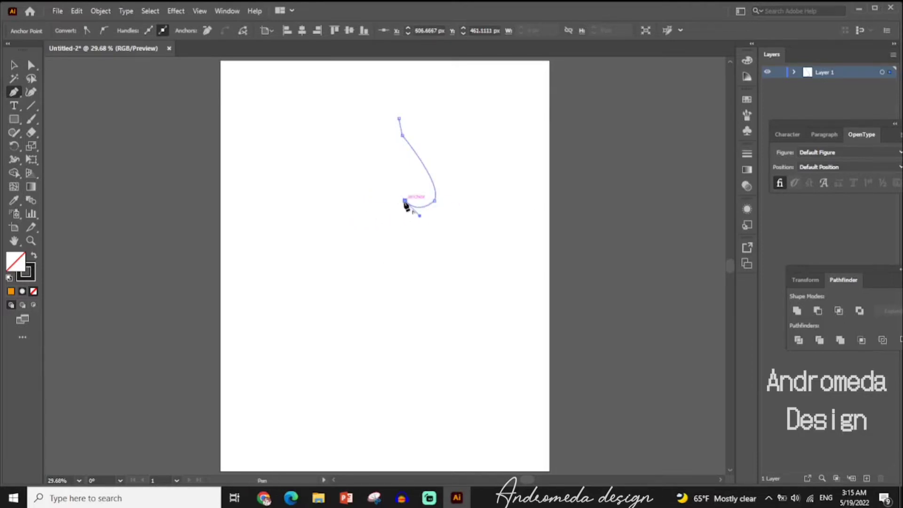
{"action": "left_click", "coordinate": [405, 202]}
{"action": "left_click_drag", "start_coordinate": [374, 202], "coordinate": [360, 209]}
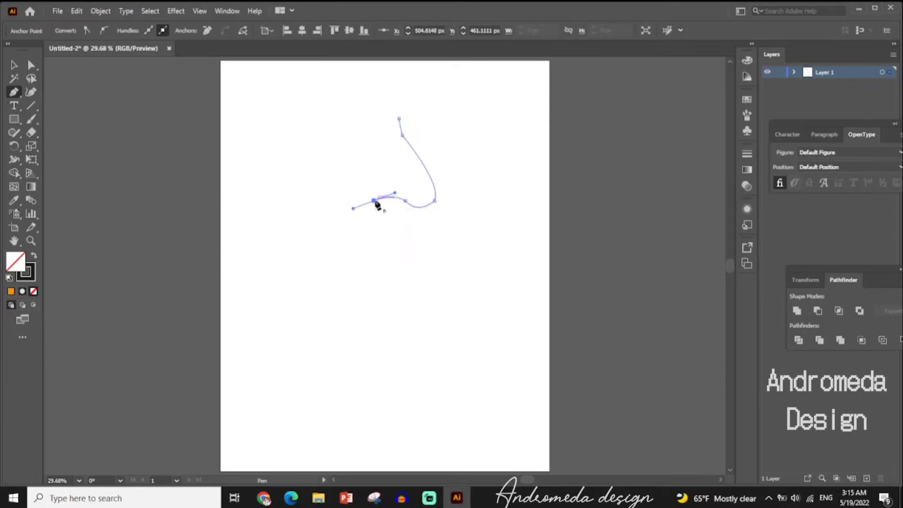
- Continue the bottom edge to the left corner, curve the left side up, and close at a pointed top
{"action": "left_click", "coordinate": [375, 201]}
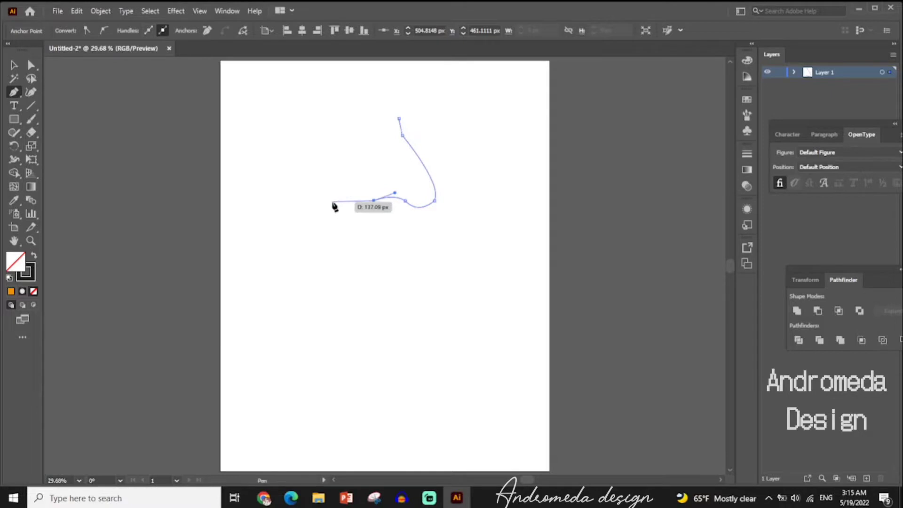
{"action": "left_click", "coordinate": [336, 201]}
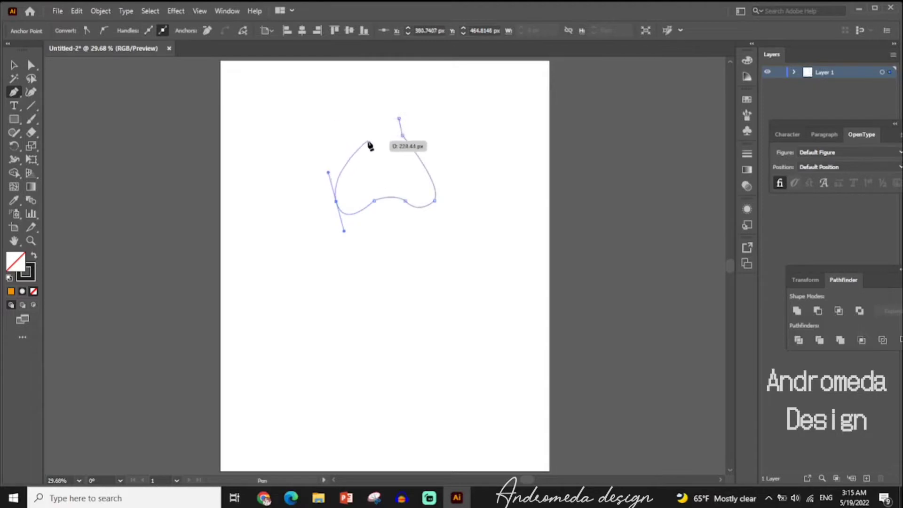
{"action": "left_click", "coordinate": [336, 201]}
{"action": "left_click_drag", "start_coordinate": [367, 141], "coordinate": [375, 124]}
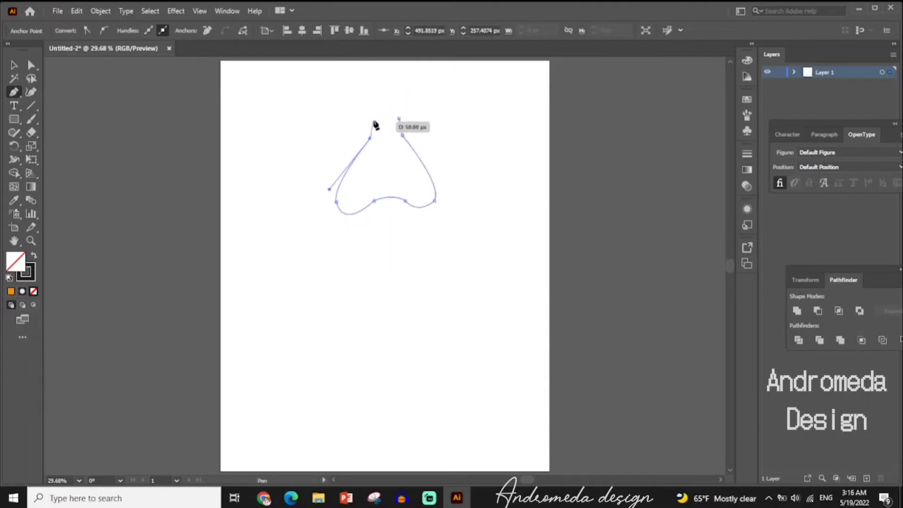
{"action": "key", "text": "Escape"}
{"action": "mouse_move", "coordinate": [375, 124]}
{"action": "left_mouse_down"}
{"action": "mouse_move", "coordinate": [372, 137]}
{"action": "mouse_move", "coordinate": [388, 100]}
{"action": "left_mouse_up"}
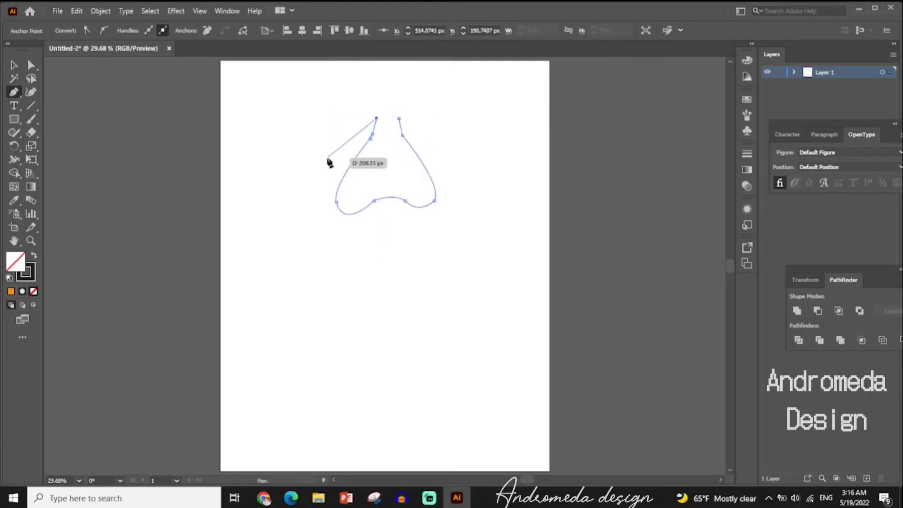
{"action": "left_click", "coordinate": [388, 99]}
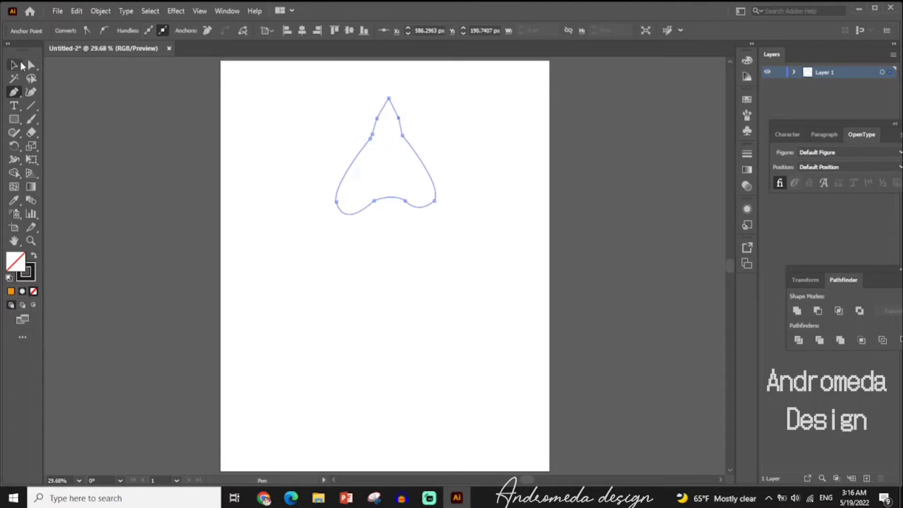
- Select the bust outline and smooth its curves with the Smooth tool
{"action": "left_click", "coordinate": [21, 66]}
{"action": "left_click", "coordinate": [266, 247]}
{"action": "left_click", "coordinate": [357, 213]}
{"action": "left_click", "coordinate": [15, 133]}
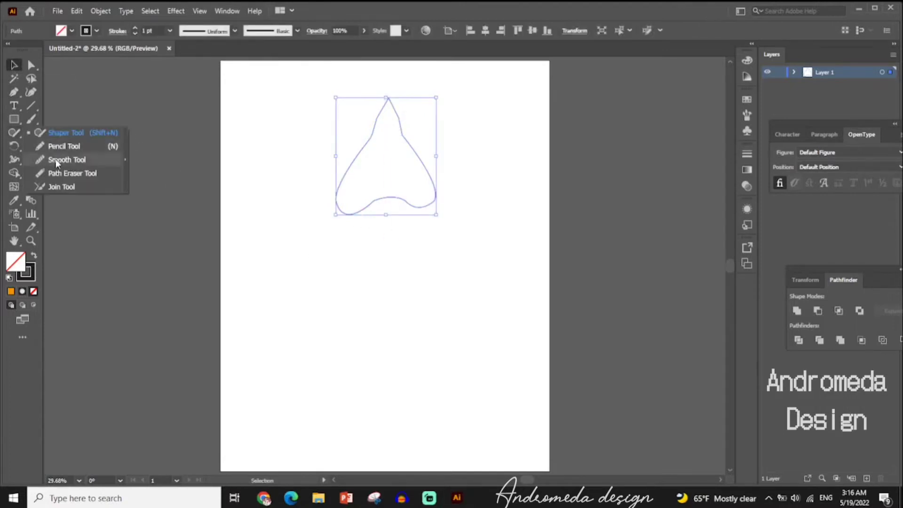
{"action": "left_click", "coordinate": [57, 163]}
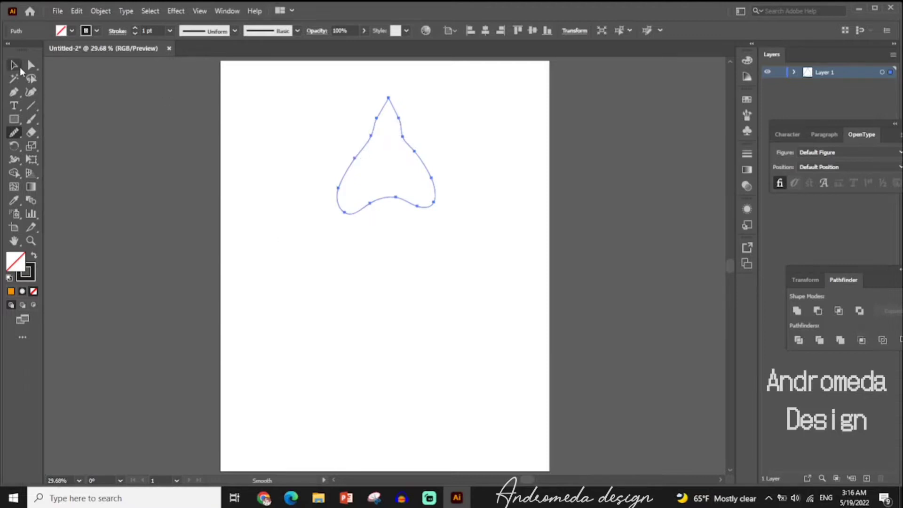
{"action": "left_click", "coordinate": [18, 67]}
- Pen-draw a waist band under the bust with a curved bottom edge, then nudge its bottom-left anchor
{"action": "left_click", "coordinate": [337, 277]}
{"action": "key", "text": "p"}
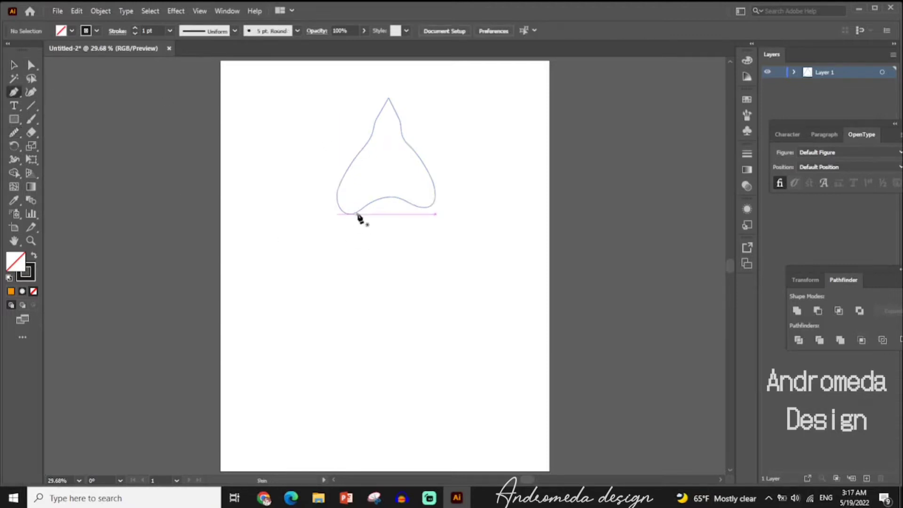
{"action": "left_click", "coordinate": [337, 204]}
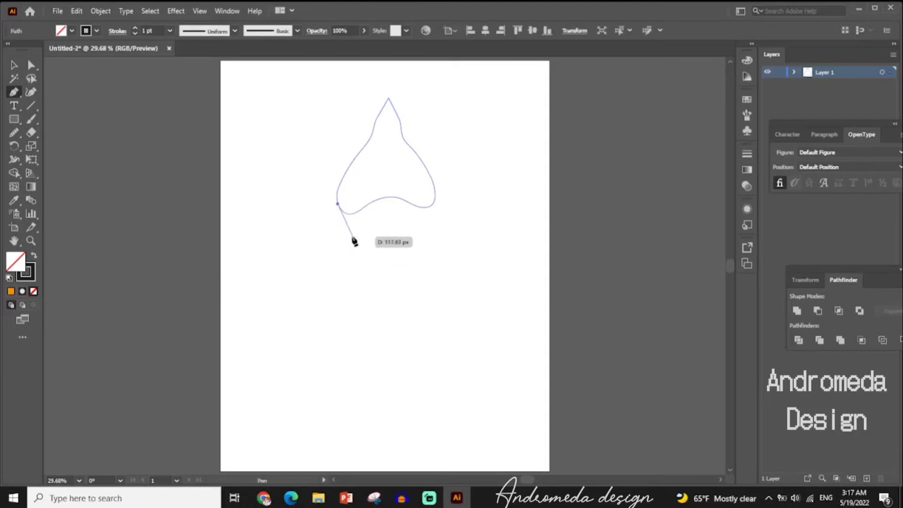
{"action": "left_click", "coordinate": [347, 241]}
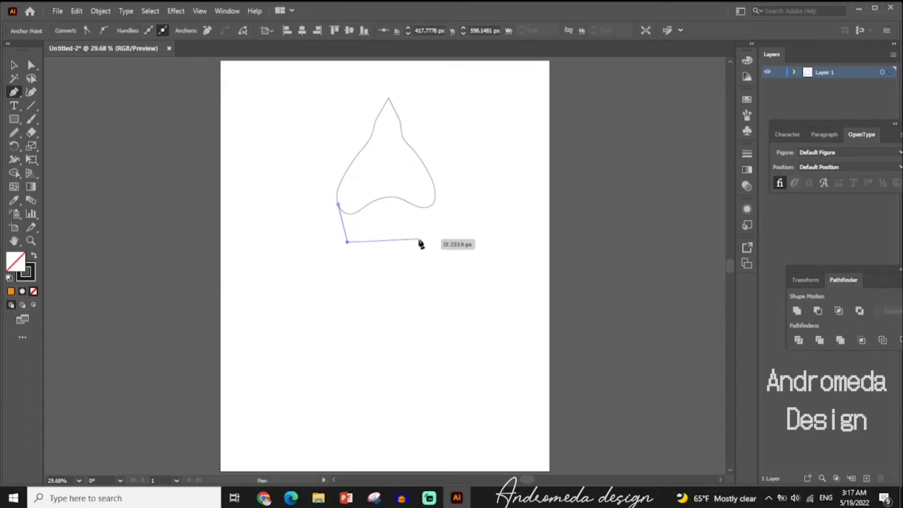
{"action": "left_click_drag", "start_coordinate": [418, 239], "coordinate": [450, 220]}
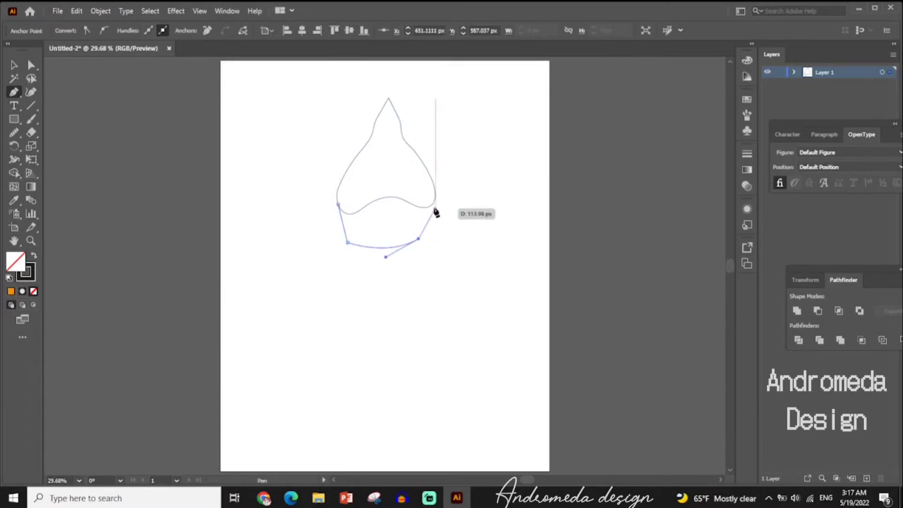
{"action": "left_click", "coordinate": [228, 268], "text": "ctrl"}
{"action": "key", "text": "v"}
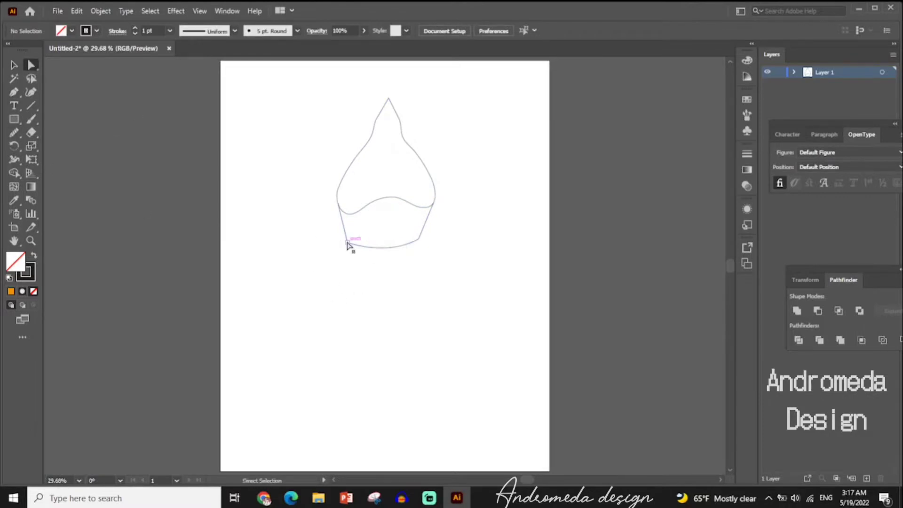
{"action": "left_click_drag", "start_coordinate": [348, 245], "coordinate": [350, 243]}
{"action": "key", "text": "v"}
{"action": "left_click", "coordinate": [410, 349]}
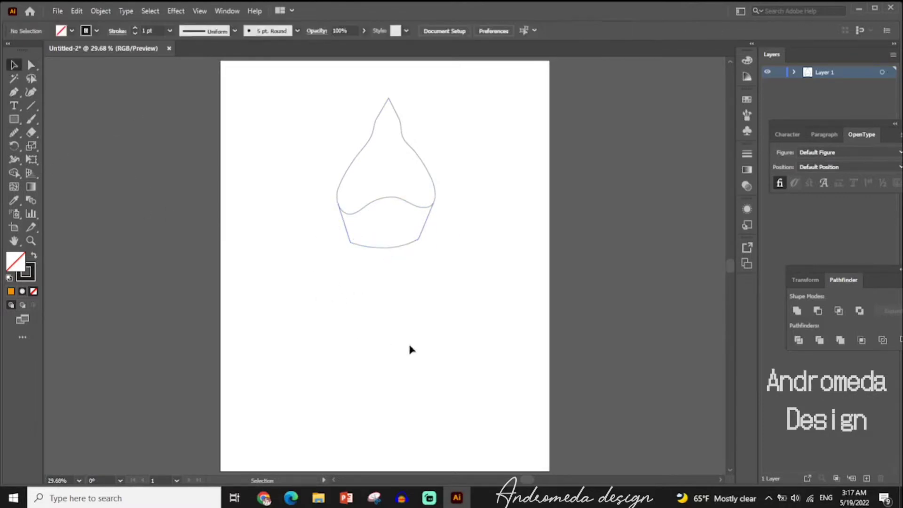
- Pen-draw the long skirt from the waist band down to a flat hem, with curved hips
{"action": "key", "text": "p"}
{"action": "left_click", "coordinate": [351, 243]}
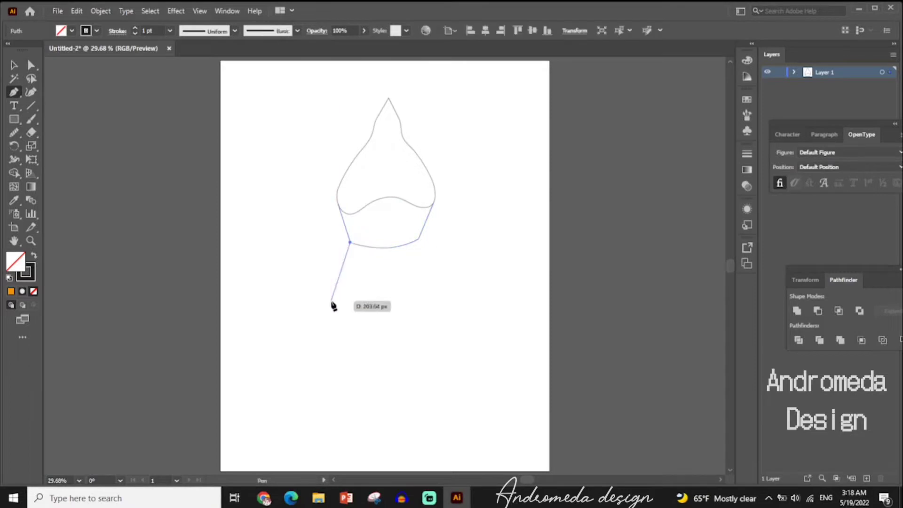
{"action": "left_click", "coordinate": [334, 273]}
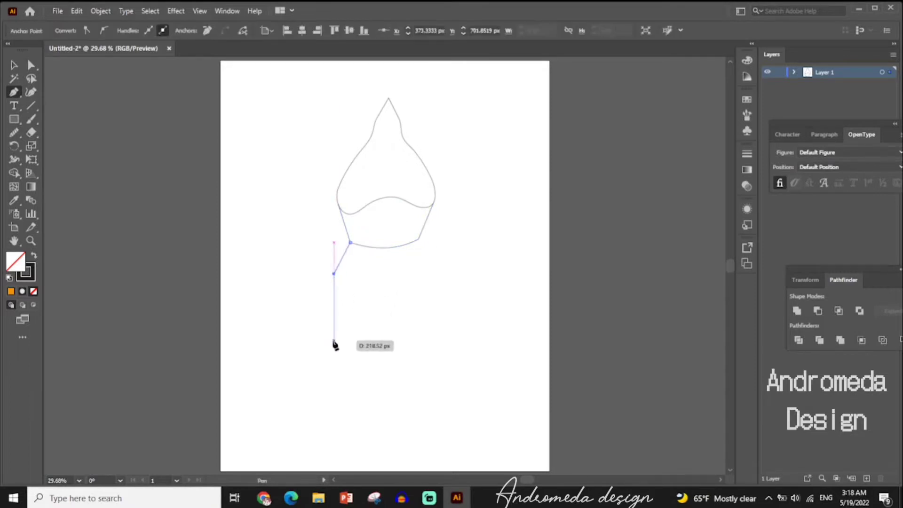
{"action": "left_click_drag", "start_coordinate": [333, 340], "coordinate": [353, 386]}
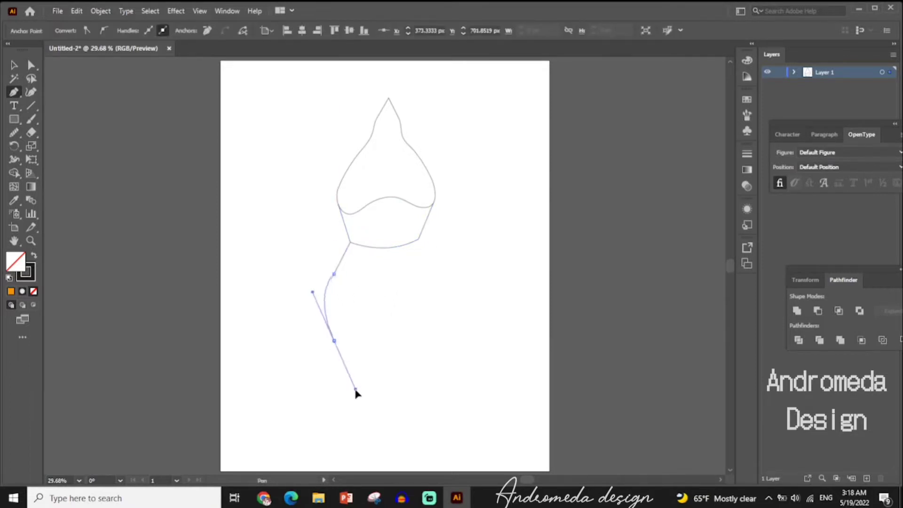
{"action": "left_click", "coordinate": [349, 459]}
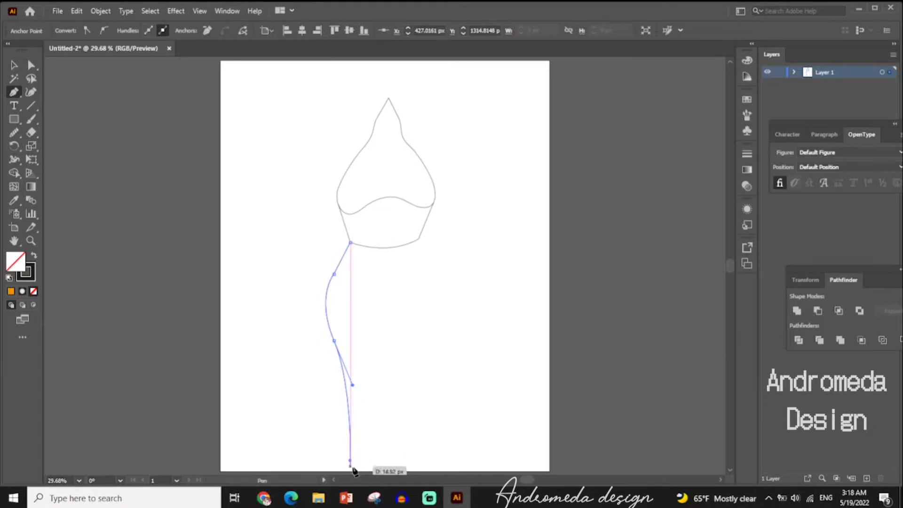
{"action": "left_click", "coordinate": [350, 467]}
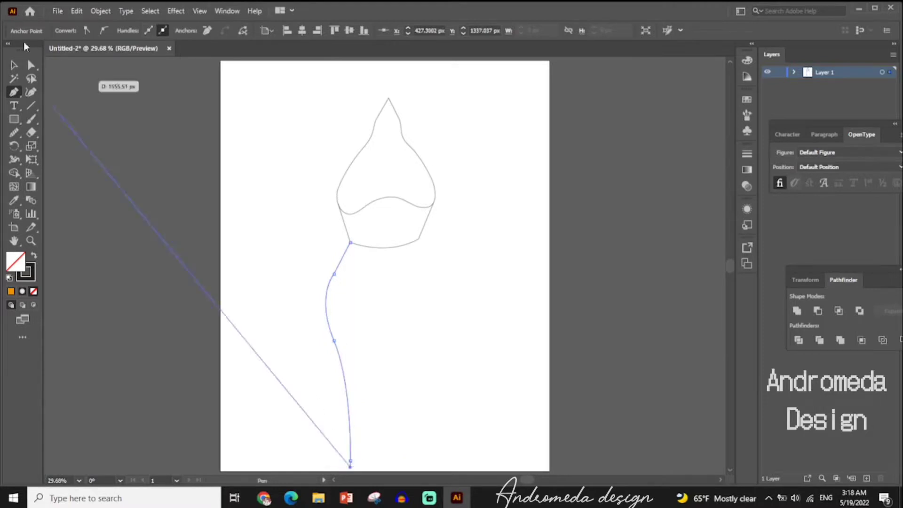
{"action": "left_click", "coordinate": [426, 467]}
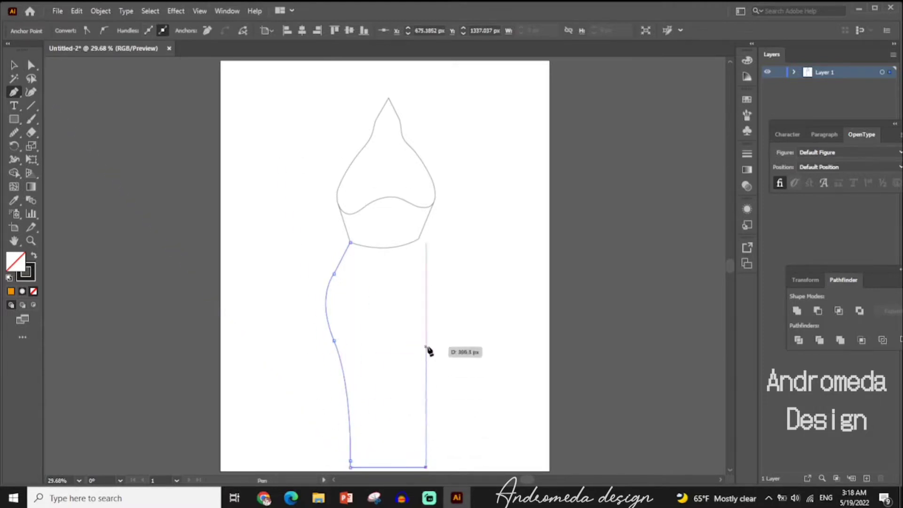
{"action": "mouse_move", "coordinate": [425, 341]}
{"action": "left_mouse_down"}
{"action": "mouse_move", "coordinate": [444, 317]}
{"action": "mouse_move", "coordinate": [440, 292]}
{"action": "left_mouse_up"}
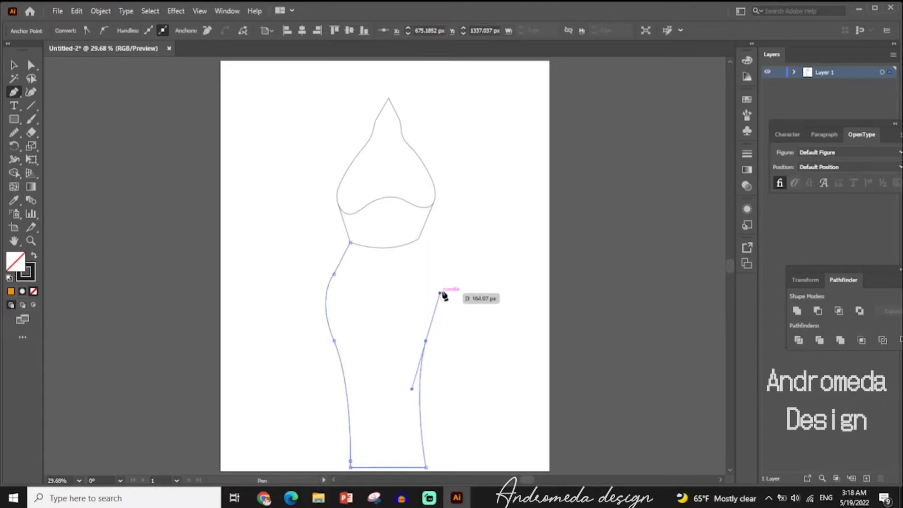
{"action": "left_click", "coordinate": [416, 265]}
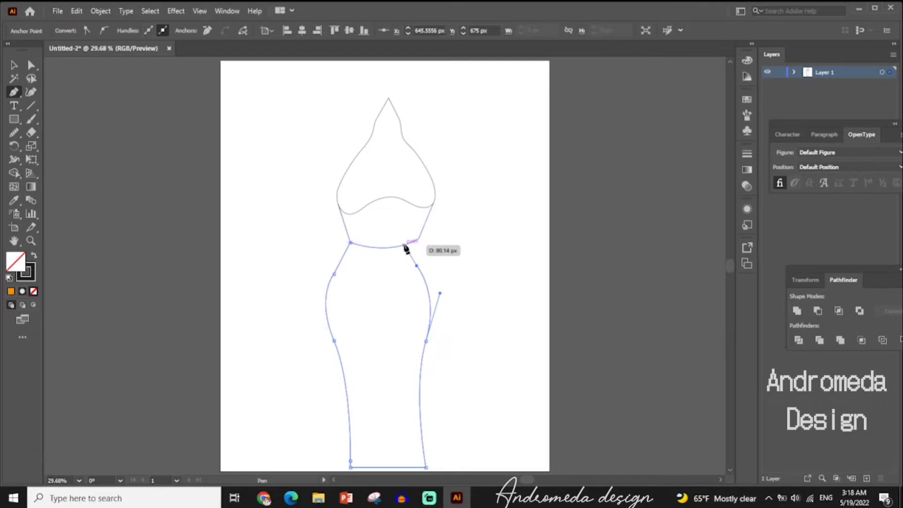
{"action": "left_click", "coordinate": [403, 244]}
- Snap the skirt's waist point onto the waist band corner and pull the bust's right corner inward
{"action": "left_click", "coordinate": [417, 308], "text": "ctrl"}
{"action": "key", "text": "a"}
{"action": "left_click", "coordinate": [418, 239]}
{"action": "left_click_drag", "start_coordinate": [418, 240], "coordinate": [403, 244]}
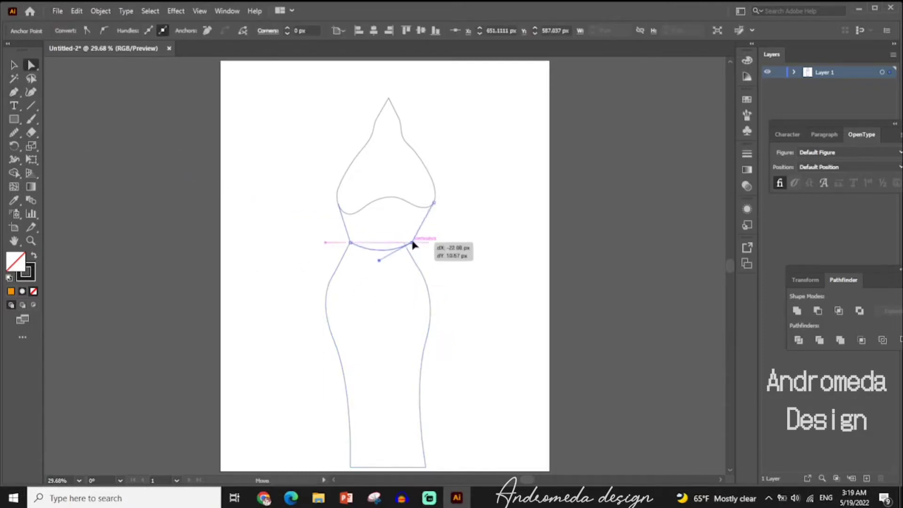
{"action": "key", "text": "v"}
{"action": "left_click", "coordinate": [502, 295]}
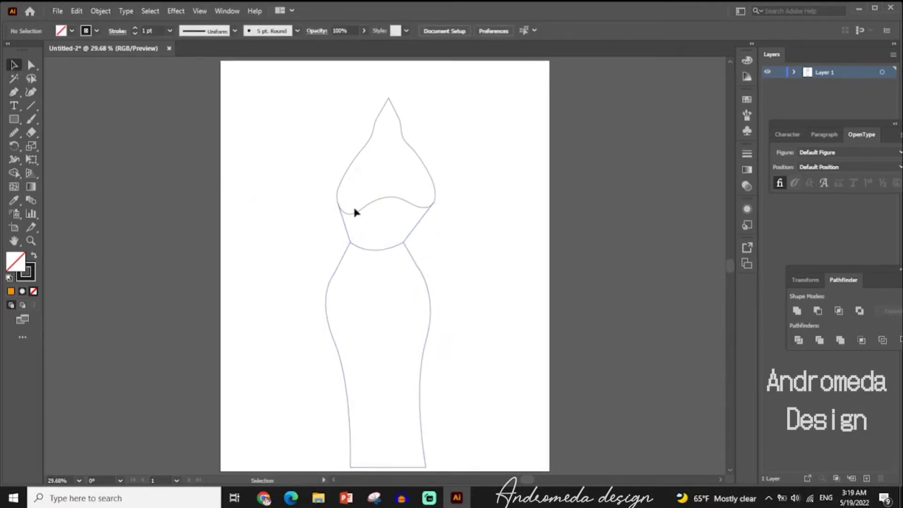
{"action": "left_click", "coordinate": [433, 202]}
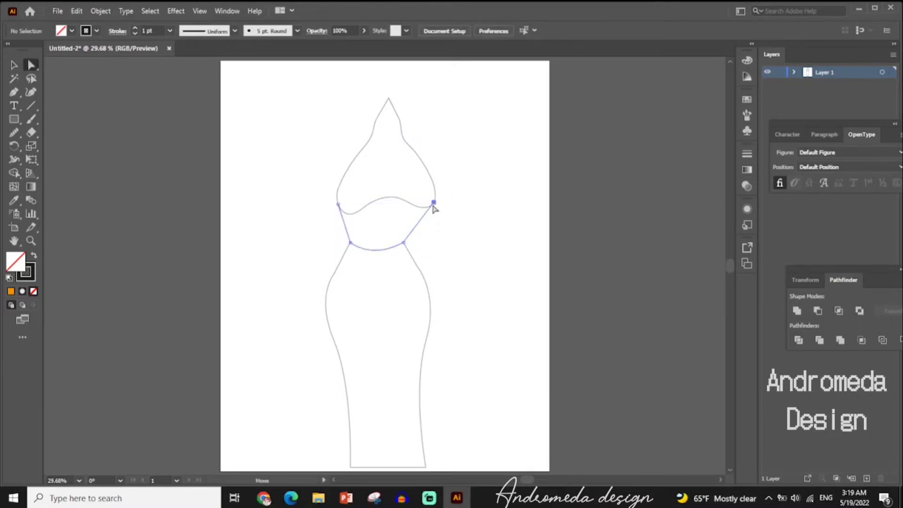
{"action": "left_click_drag", "start_coordinate": [433, 203], "coordinate": [417, 206]}
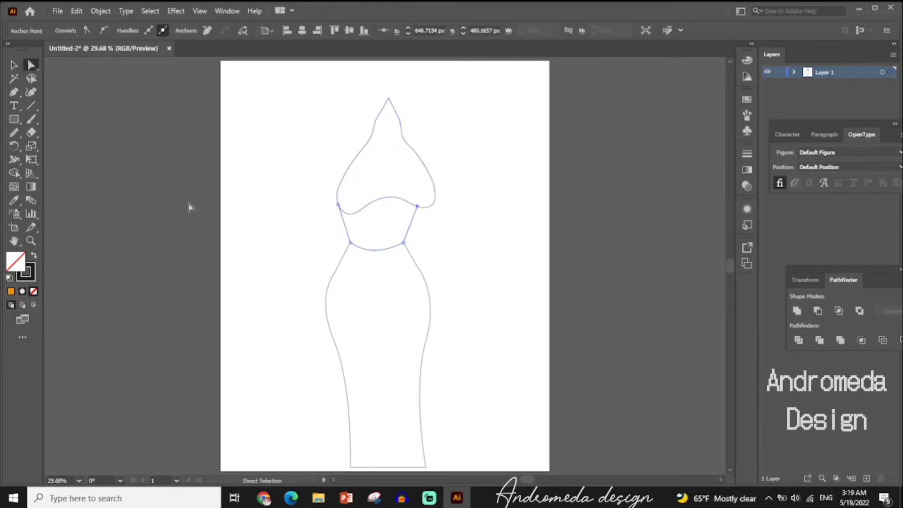
{"action": "left_click", "coordinate": [429, 204]}
- Scale the bust shape down from its corner and nudge it onto the bodice top
{"action": "key", "text": "v"}
{"action": "left_click", "coordinate": [432, 214]}
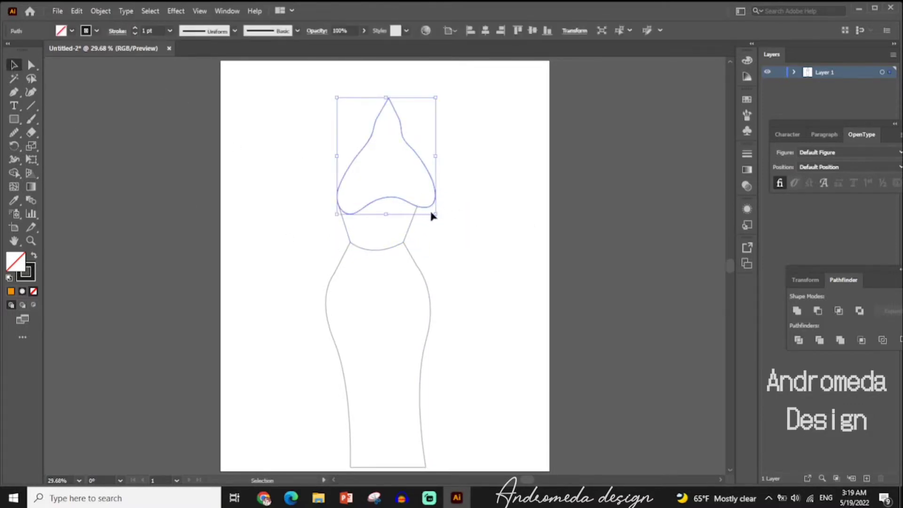
{"action": "mouse_move", "coordinate": [433, 215]}
{"action": "left_mouse_down"}
{"action": "mouse_move", "coordinate": [430, 203]}
{"action": "mouse_move", "coordinate": [397, 206]}
{"action": "mouse_move", "coordinate": [421, 203]}
{"action": "left_mouse_up"}
{"action": "left_click", "coordinate": [431, 205]}
{"action": "left_click", "coordinate": [423, 209]}
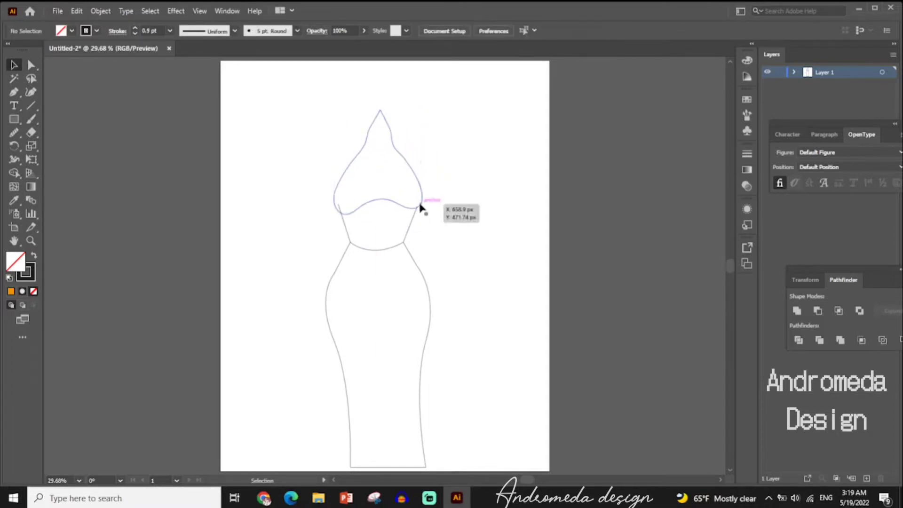
{"action": "left_click", "coordinate": [453, 228]}
{"action": "left_click_drag", "start_coordinate": [341, 202], "coordinate": [343, 201]}
{"action": "left_click", "coordinate": [476, 225]}
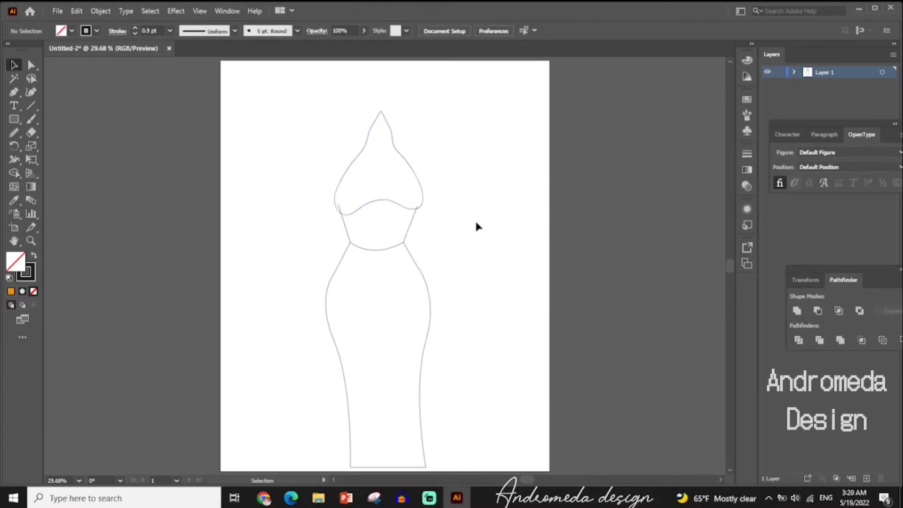
- Marquee-select all three dress pieces and try the Shape Builder tool on them
{"action": "scroll", "coordinate": [477, 225], "scroll_direction": "down", "scroll_amount": 1}
{"action": "scroll", "coordinate": [477, 226], "scroll_direction": "down", "scroll_amount": 1}
{"action": "left_click", "coordinate": [352, 440]}
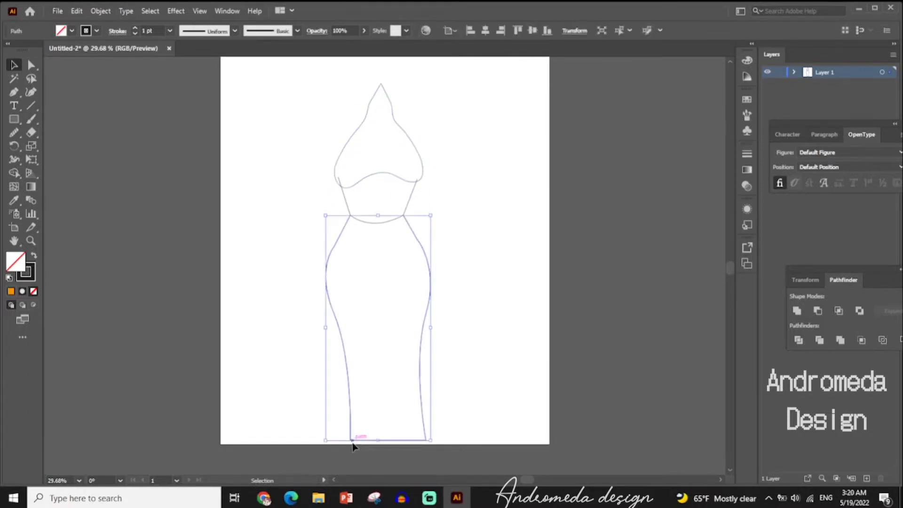
{"action": "left_click", "coordinate": [501, 372]}
{"action": "scroll", "coordinate": [501, 373], "scroll_direction": "up", "scroll_amount": 2}
{"action": "left_click_drag", "start_coordinate": [323, 112], "coordinate": [470, 469]}
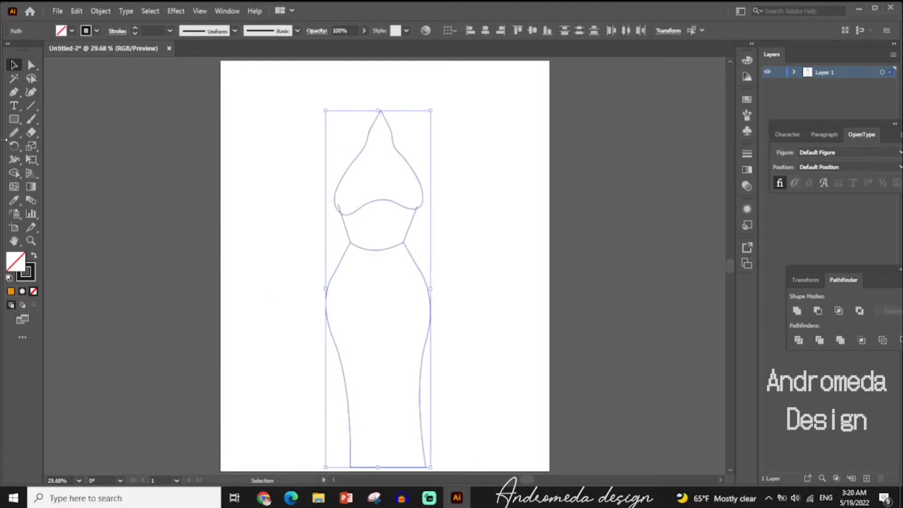
{"action": "left_click", "coordinate": [14, 173]}
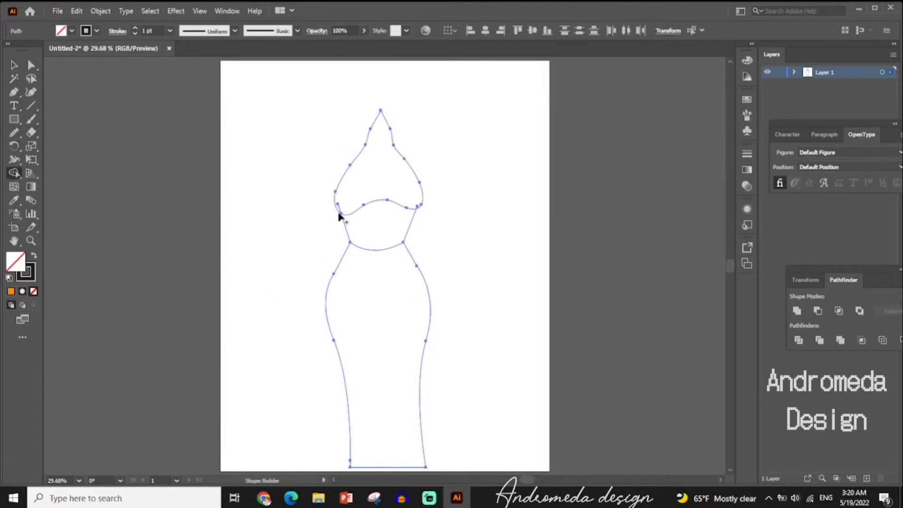
{"action": "left_click", "coordinate": [11, 64]}
{"action": "left_click", "coordinate": [521, 278]}
- Draw a V-shaped pleat from the bust's lower curve down to the waist and back up
{"action": "left_click", "coordinate": [14, 92]}
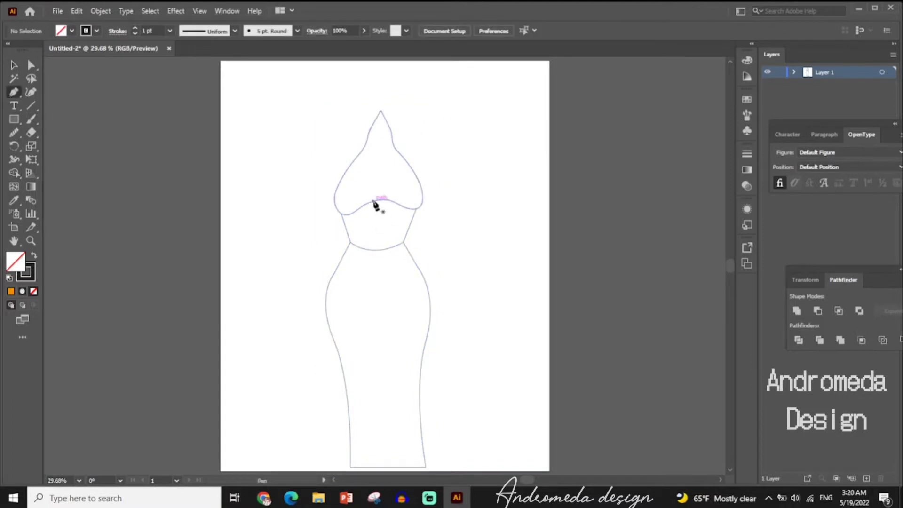
{"action": "left_click", "coordinate": [372, 202]}
{"action": "left_click", "coordinate": [373, 249]}
{"action": "left_click", "coordinate": [378, 250]}
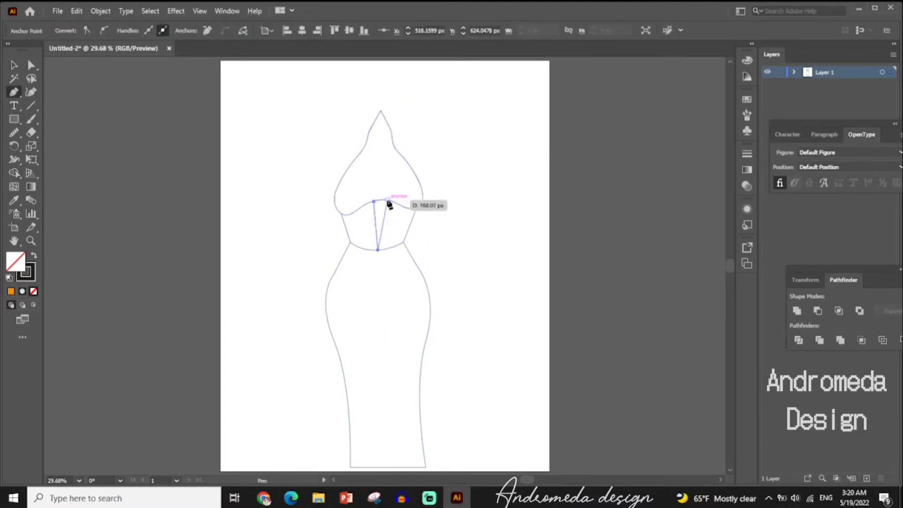
{"action": "left_click", "coordinate": [387, 200]}
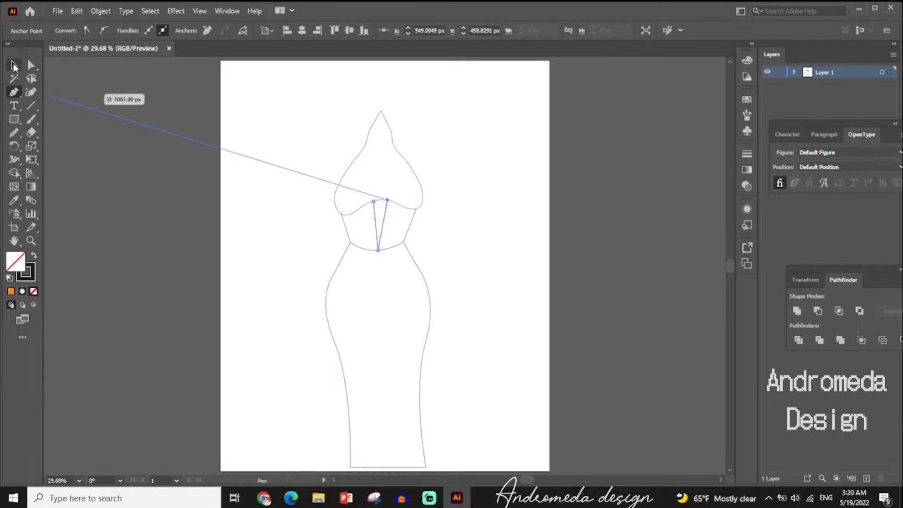
{"action": "left_click", "coordinate": [459, 260], "text": "ctrl"}
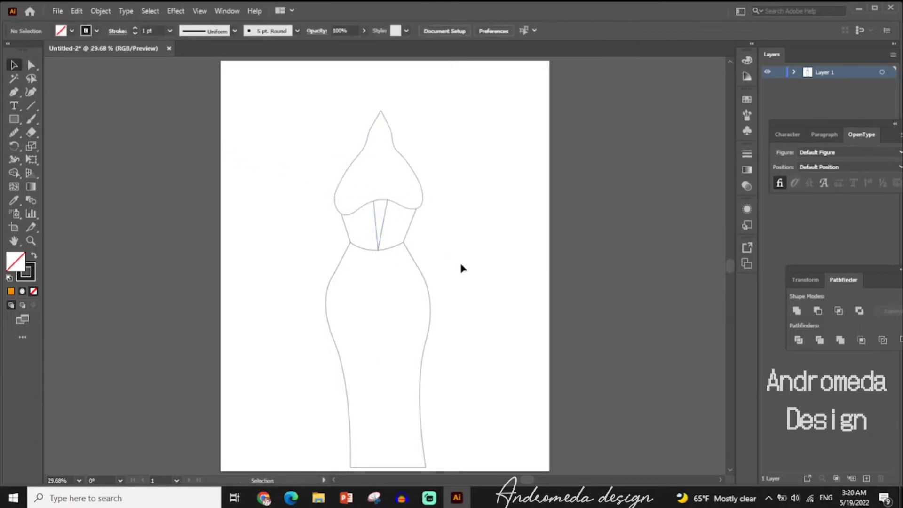
- Draw a centre seam line from the top of the V down to the hem
{"action": "left_click", "coordinate": [380, 201]}
{"action": "left_click", "coordinate": [378, 466]}
{"action": "left_click", "coordinate": [17, 64]}
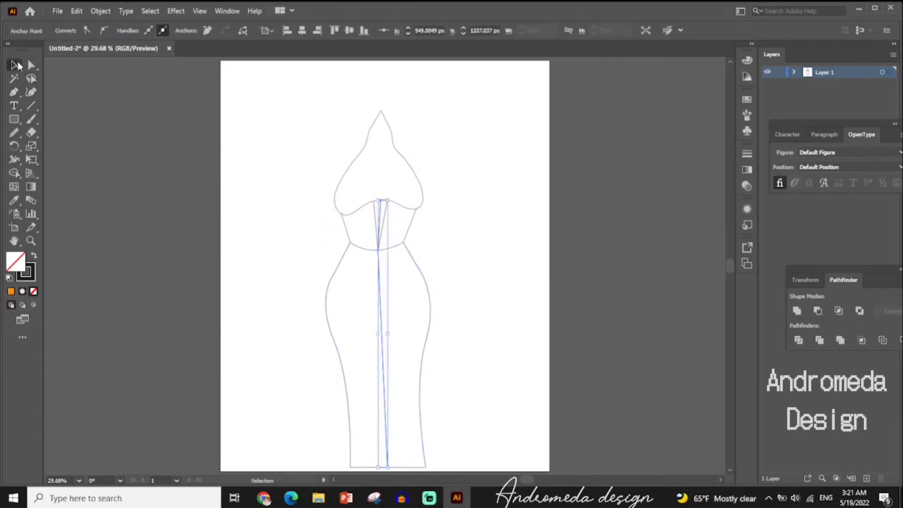
{"action": "left_click", "coordinate": [371, 237]}
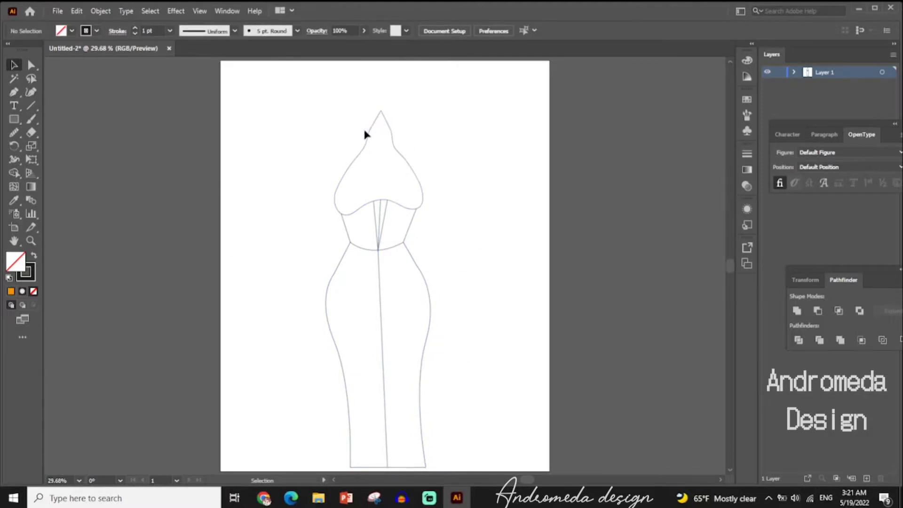
- Group all dress paths, scale the group down, and move it up the page
{"action": "scroll", "coordinate": [437, 260], "scroll_direction": "down", "scroll_amount": 1}
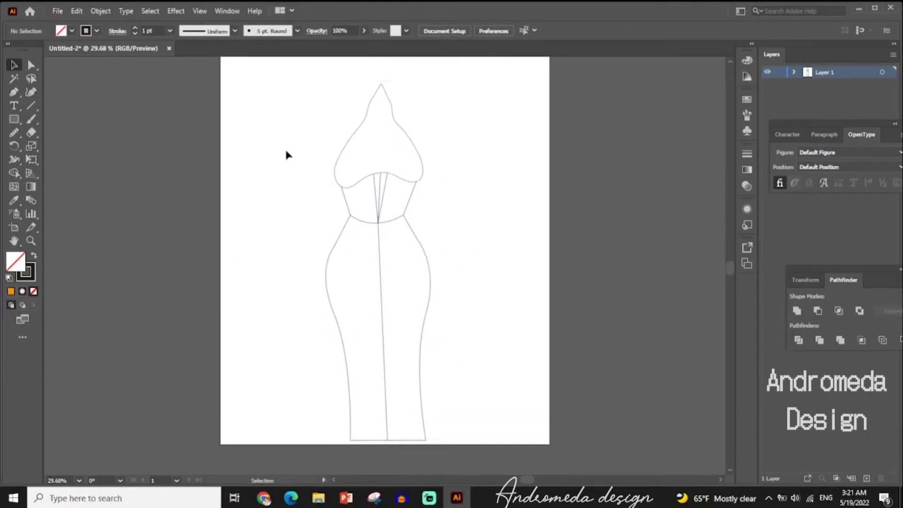
{"action": "left_click_drag", "start_coordinate": [288, 154], "coordinate": [363, 385]}
{"action": "right_click", "coordinate": [363, 385]}
{"action": "left_click", "coordinate": [393, 218]}
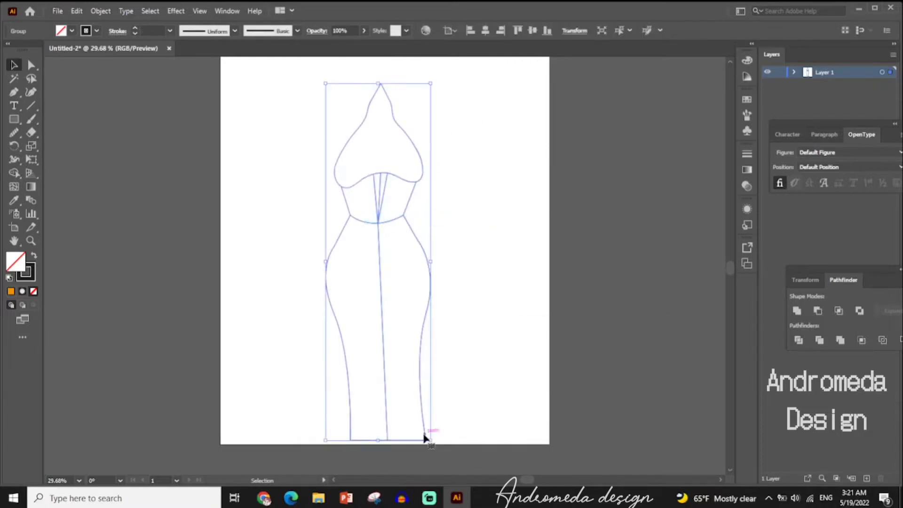
{"action": "left_click_drag", "start_coordinate": [432, 440], "coordinate": [417, 383]}
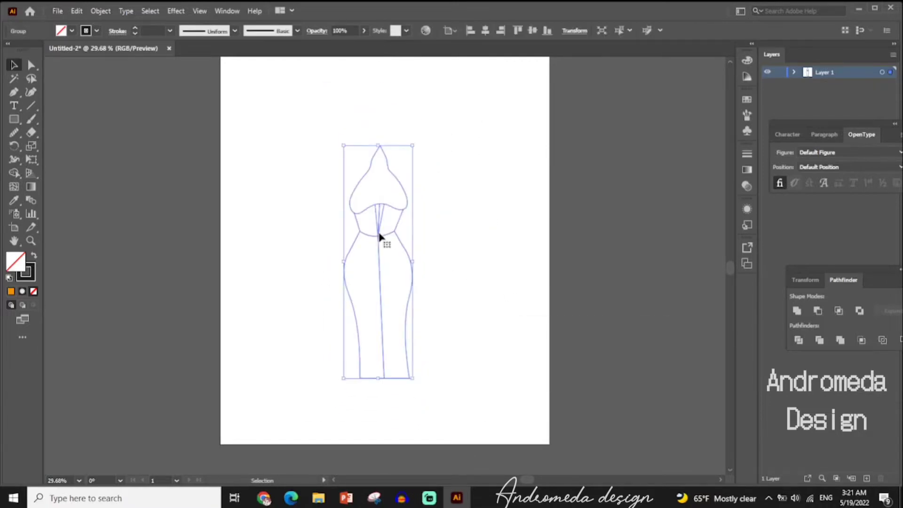
{"action": "left_click_drag", "start_coordinate": [379, 238], "coordinate": [381, 177]}
{"action": "scroll", "coordinate": [508, 240], "scroll_direction": "up", "scroll_amount": 1}
- Ungroup the dress and drag both skirt hem corners down to lengthen it
{"action": "right_click", "coordinate": [380, 270]}
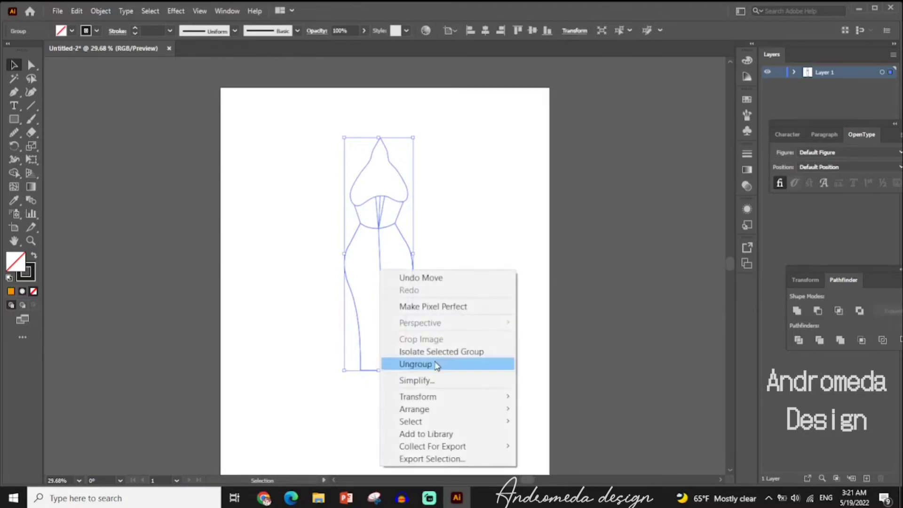
{"action": "left_click", "coordinate": [415, 364]}
{"action": "scroll", "coordinate": [399, 332], "scroll_direction": "down", "scroll_amount": 1}
{"action": "key", "text": "a"}
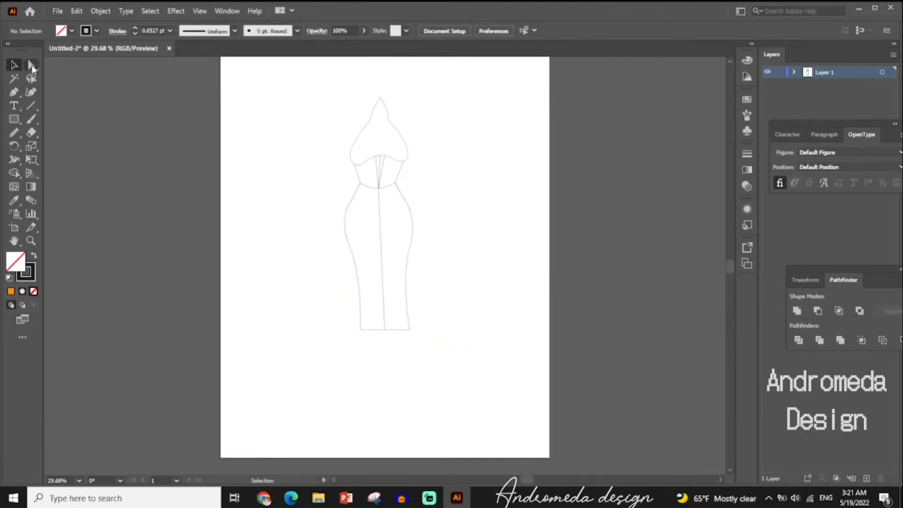
{"action": "left_click_drag", "start_coordinate": [361, 334], "coordinate": [361, 411]}
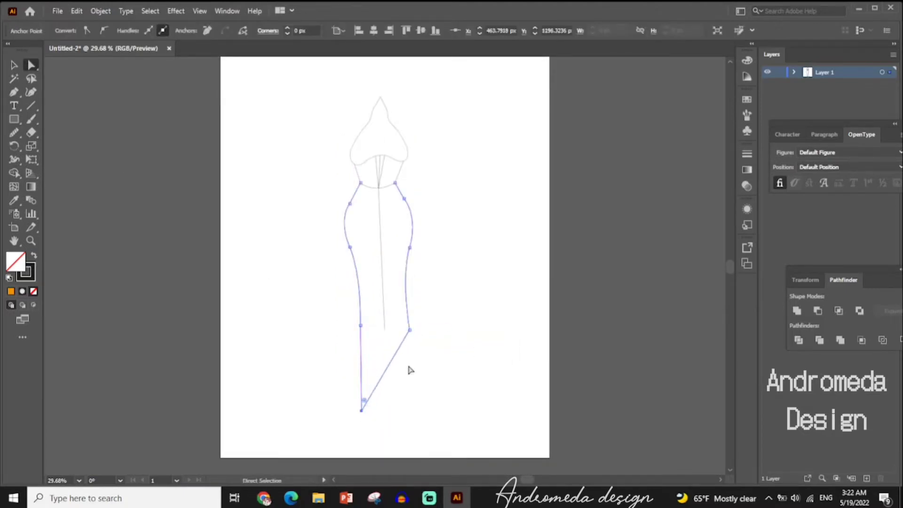
{"action": "mouse_move", "coordinate": [409, 328]}
{"action": "left_mouse_down"}
{"action": "mouse_move", "coordinate": [405, 412]}
{"action": "mouse_move", "coordinate": [396, 413]}
{"action": "left_mouse_up"}
{"action": "left_click", "coordinate": [14, 65]}
{"action": "left_click", "coordinate": [77, 101]}
- Drag the centre seam's bottom anchor down to the new hem, then select the whole dress
{"action": "left_click", "coordinate": [404, 404]}
{"action": "key", "text": "a"}
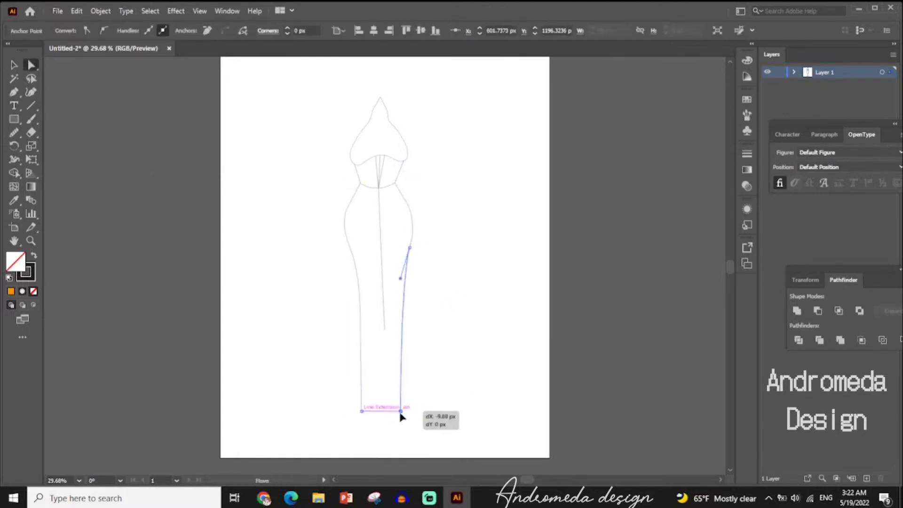
{"action": "key", "text": "v"}
{"action": "left_click", "coordinate": [525, 260]}
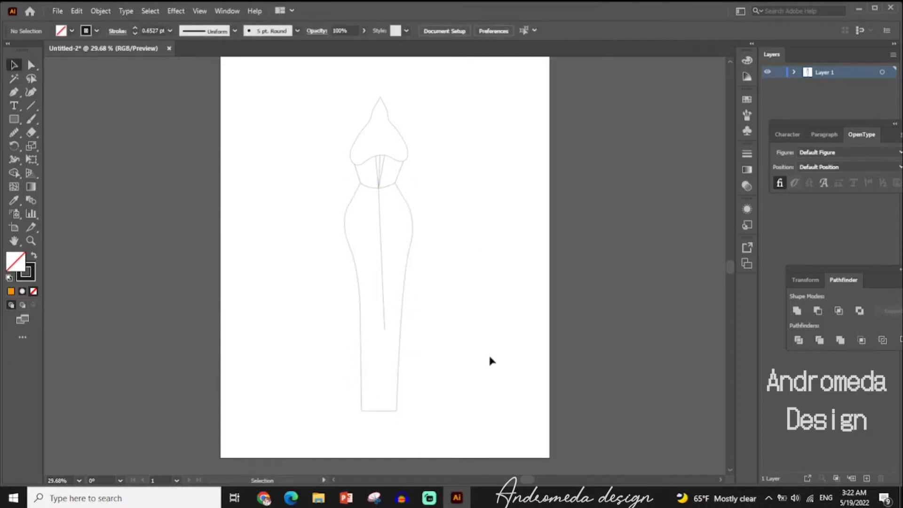
{"action": "left_click", "coordinate": [384, 320]}
{"action": "left_click", "coordinate": [468, 345]}
{"action": "left_click", "coordinate": [385, 329]}
{"action": "key", "text": "a"}
{"action": "left_click", "coordinate": [384, 330]}
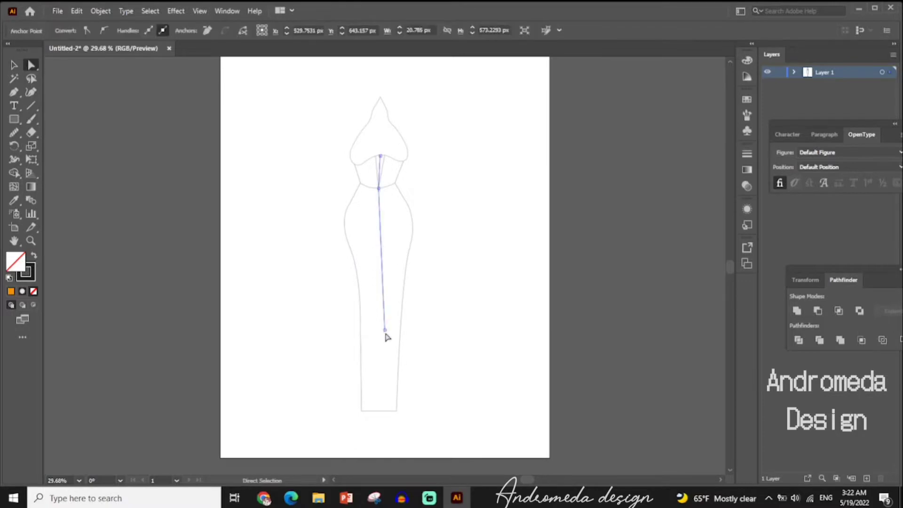
{"action": "left_click_drag", "start_coordinate": [385, 333], "coordinate": [382, 413]}
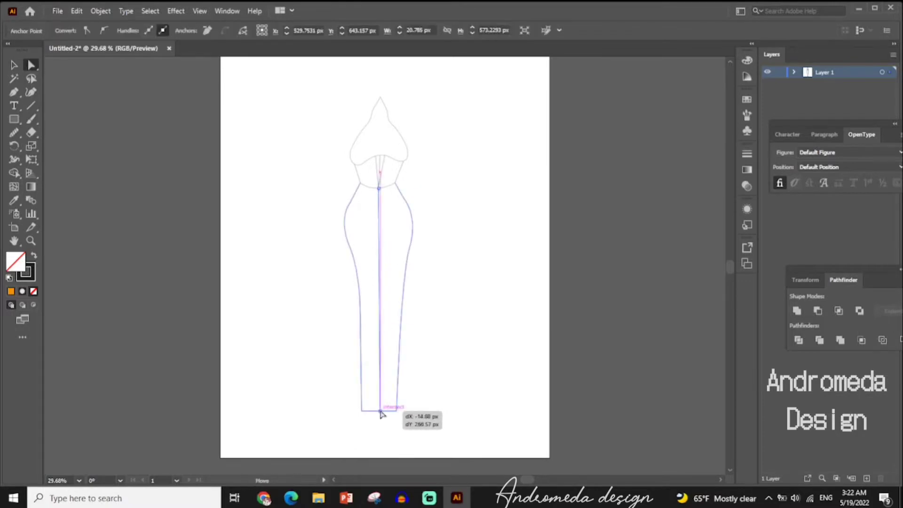
{"action": "left_click", "coordinate": [484, 216]}
{"action": "key", "text": "v"}
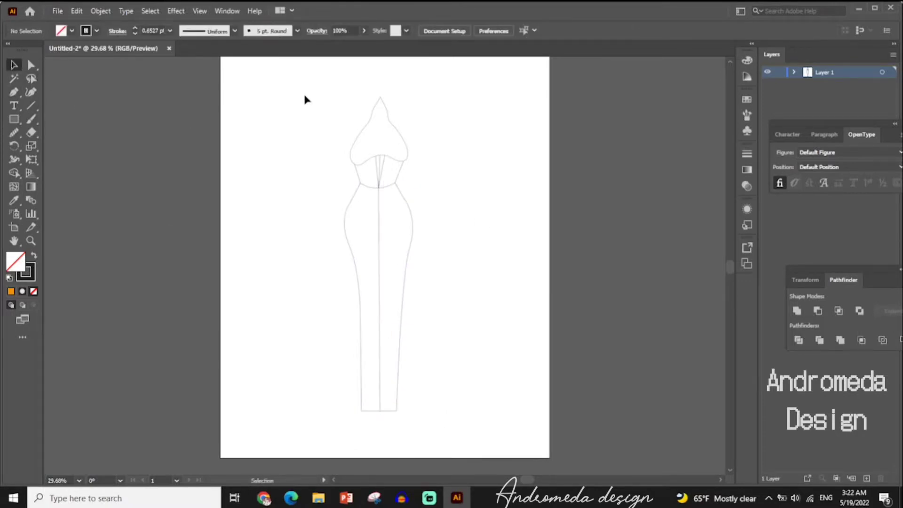
{"action": "left_click_drag", "start_coordinate": [305, 100], "coordinate": [437, 426]}
- Zoom into the bust and draw the first two curved drape lines from the left cup edge
{"action": "left_click", "coordinate": [456, 312]}
{"action": "key", "text": "p"}
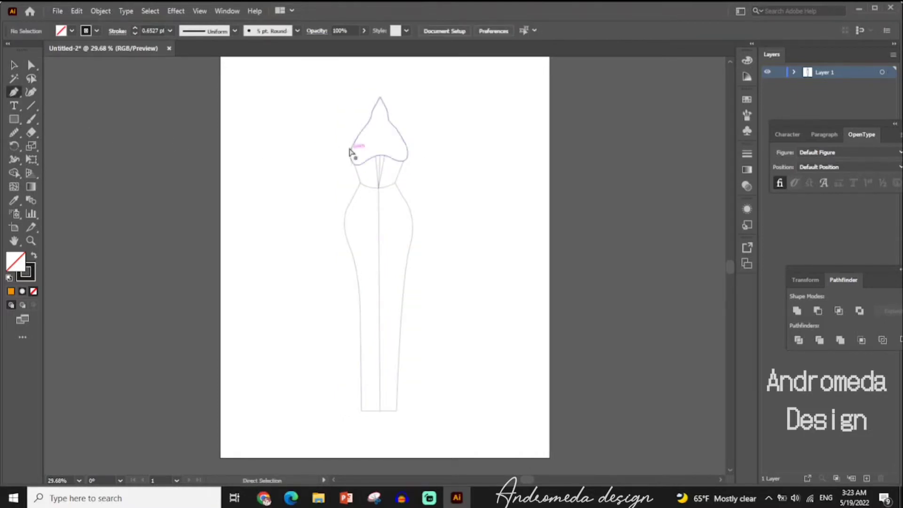
{"action": "key", "text": "ctrl+1"}
{"action": "scroll", "coordinate": [383, 147], "scroll_direction": "up", "scroll_amount": 5}
{"action": "mouse_move", "coordinate": [276, 185]}
{"action": "left_mouse_down"}
{"action": "mouse_move", "coordinate": [301, 197]}
{"action": "mouse_move", "coordinate": [329, 189]}
{"action": "left_mouse_up"}
{"action": "key", "text": "v"}
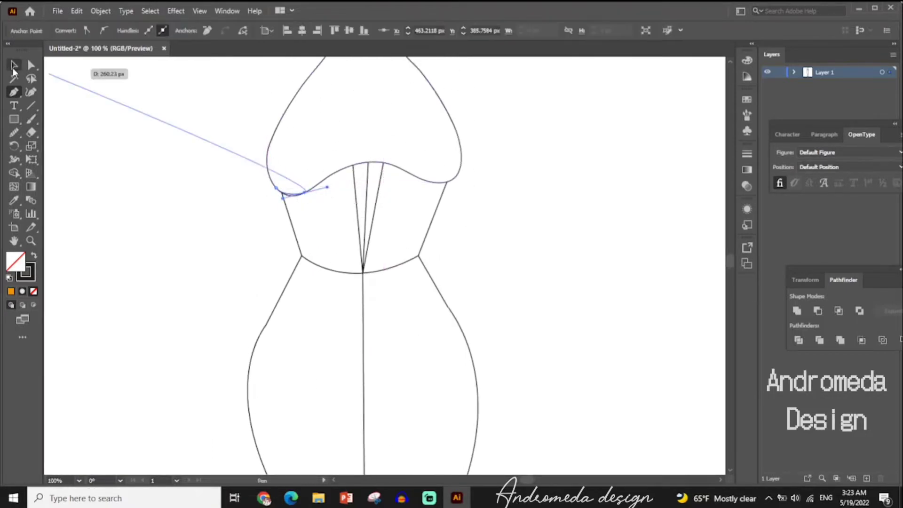
{"action": "left_click", "coordinate": [269, 216]}
{"action": "key", "text": "p"}
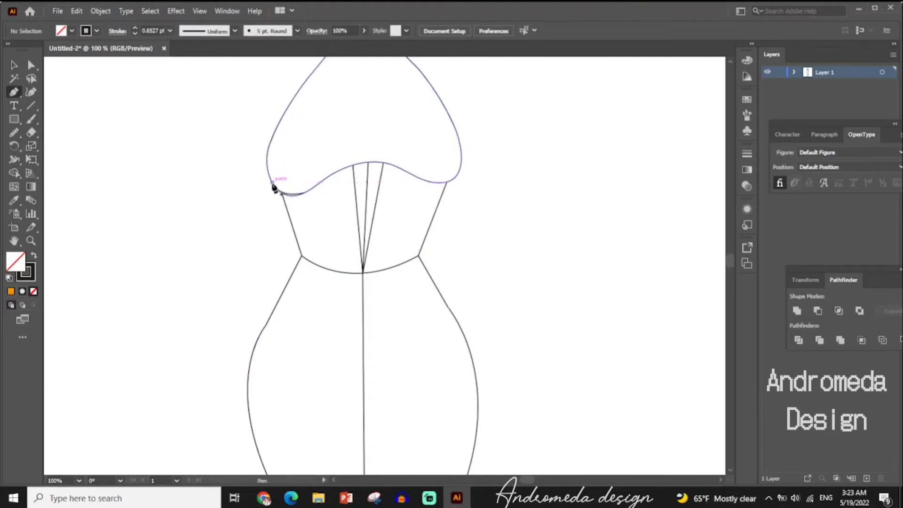
{"action": "left_click", "coordinate": [271, 182]}
{"action": "left_click_drag", "start_coordinate": [345, 178], "coordinate": [324, 186]}
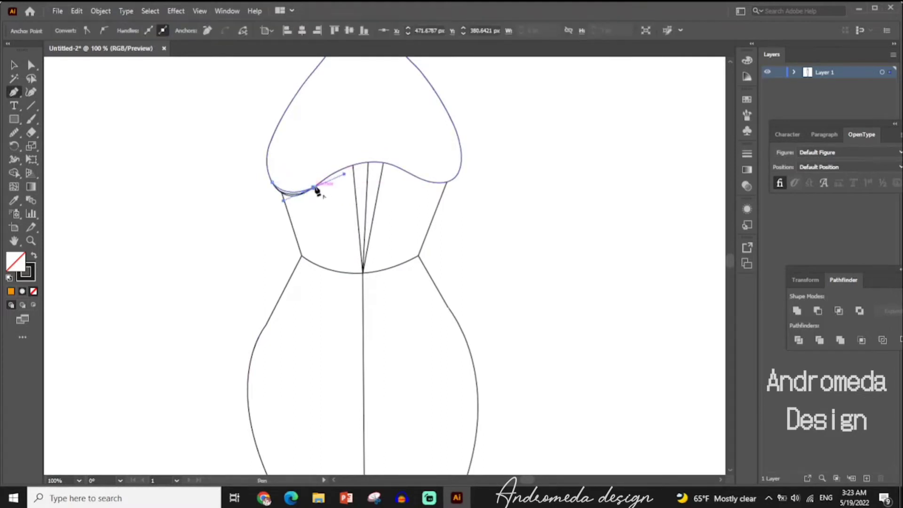
{"action": "key", "text": "v"}
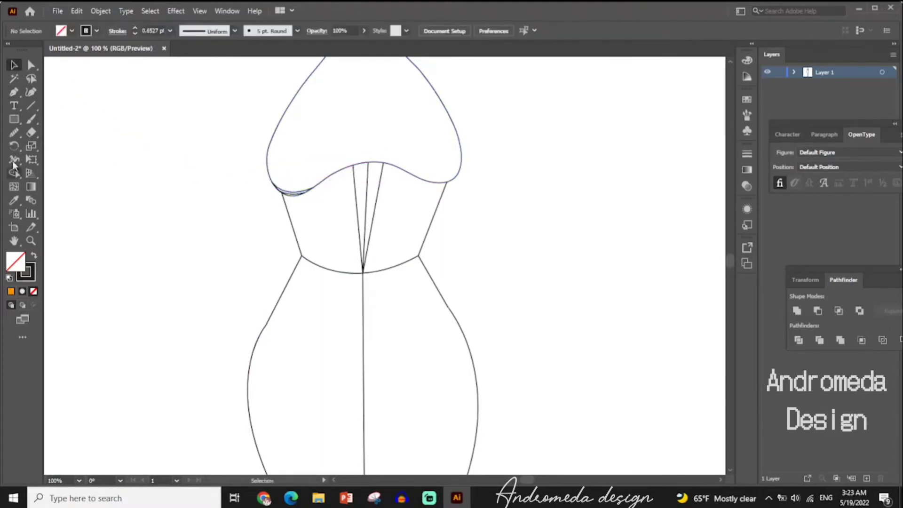
- Draw two more curved drape lines across the left cup toward the bust centre
{"action": "left_click", "coordinate": [14, 92]}
{"action": "left_click", "coordinate": [269, 177]}
{"action": "left_click_drag", "start_coordinate": [319, 183], "coordinate": [359, 172]}
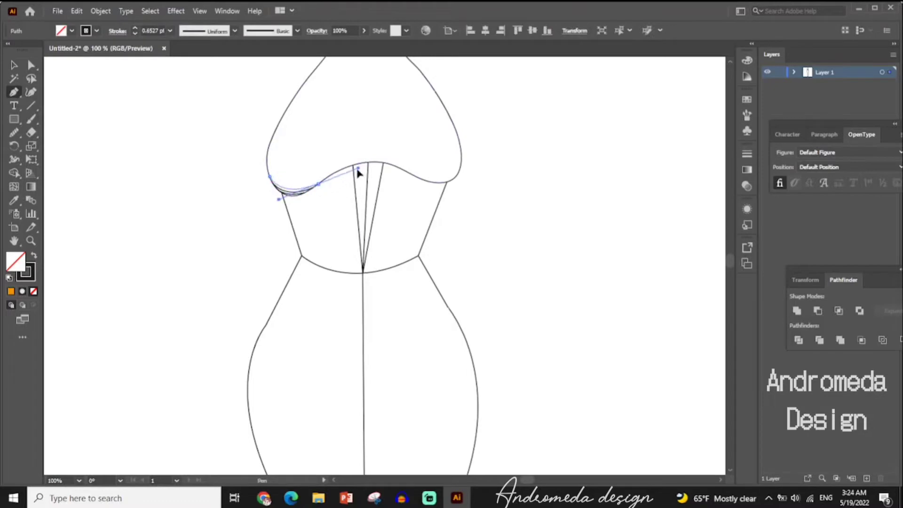
{"action": "key", "text": "v"}
{"action": "left_click", "coordinate": [71, 130]}
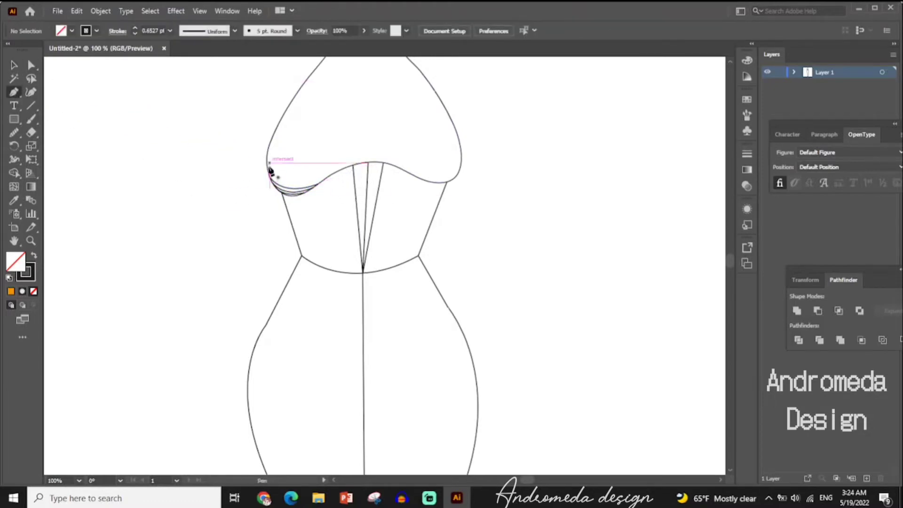
{"action": "left_click", "coordinate": [270, 173]}
{"action": "left_click_drag", "start_coordinate": [324, 181], "coordinate": [359, 185]}
{"action": "left_click", "coordinate": [366, 166]}
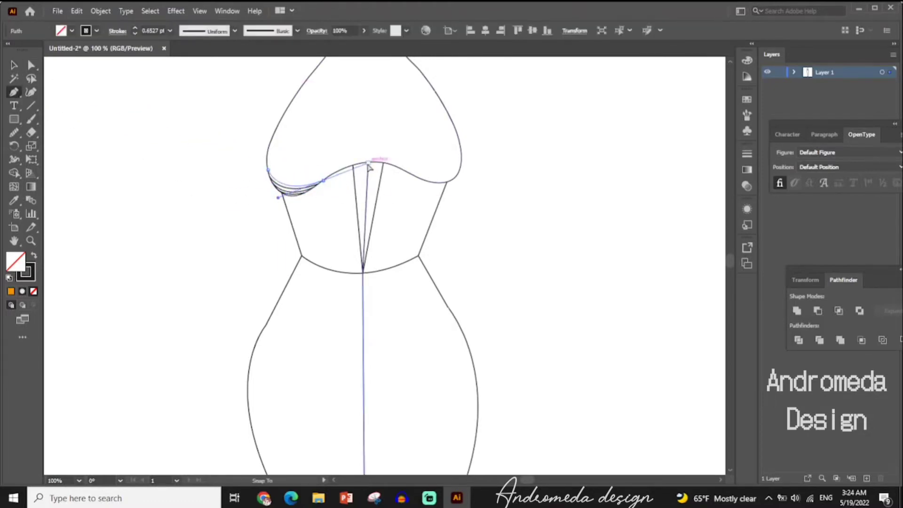
{"action": "left_click", "coordinate": [15, 94]}
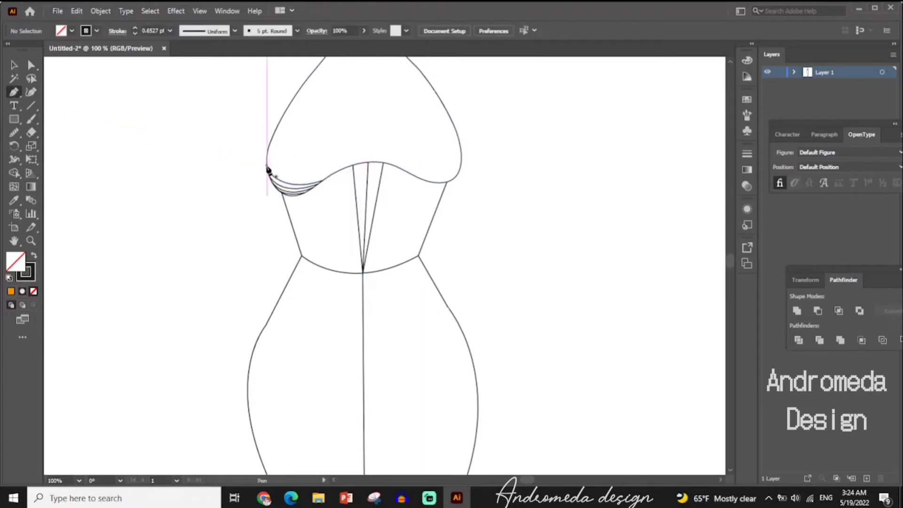
- Add further curved drape lines higher up the left cup, ending near the bust centre
{"action": "left_click", "coordinate": [267, 167]}
{"action": "left_click", "coordinate": [263, 155], "text": "ctrl"}
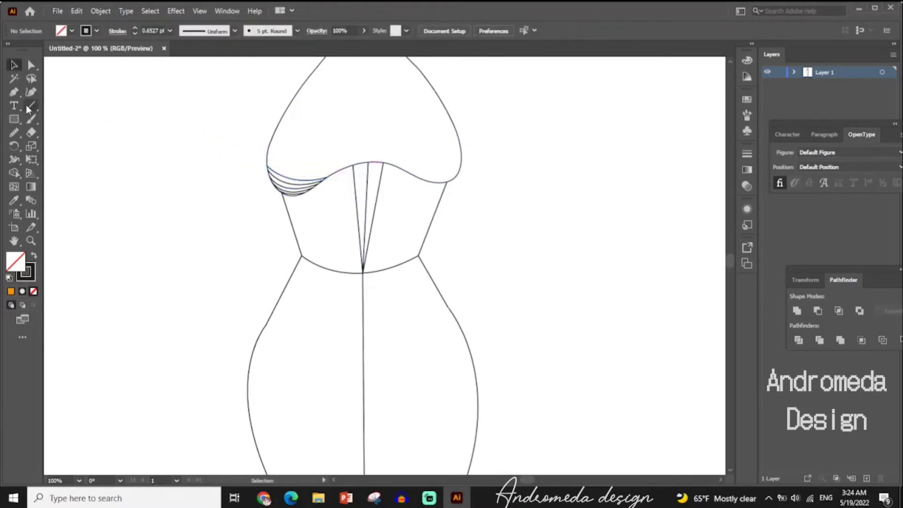
{"action": "left_click_drag", "start_coordinate": [315, 177], "coordinate": [336, 177]}
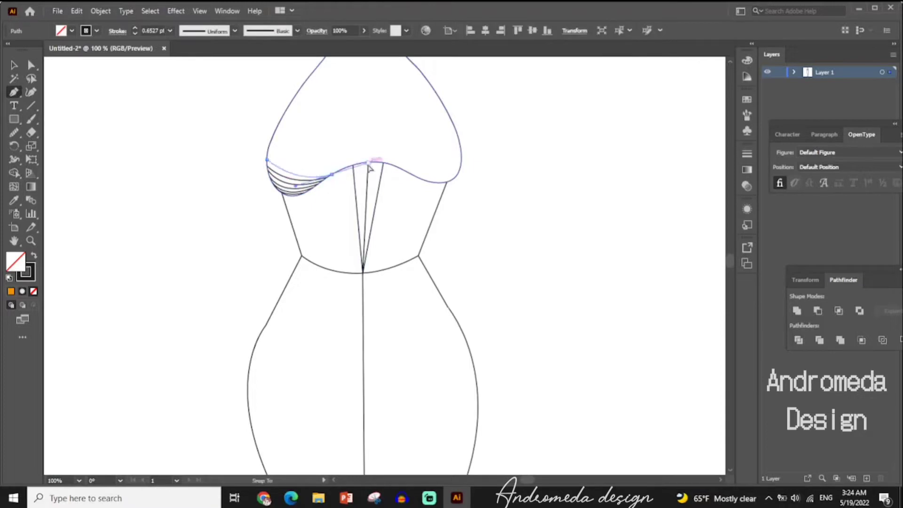
{"action": "left_click", "coordinate": [218, 219], "text": "ctrl"}
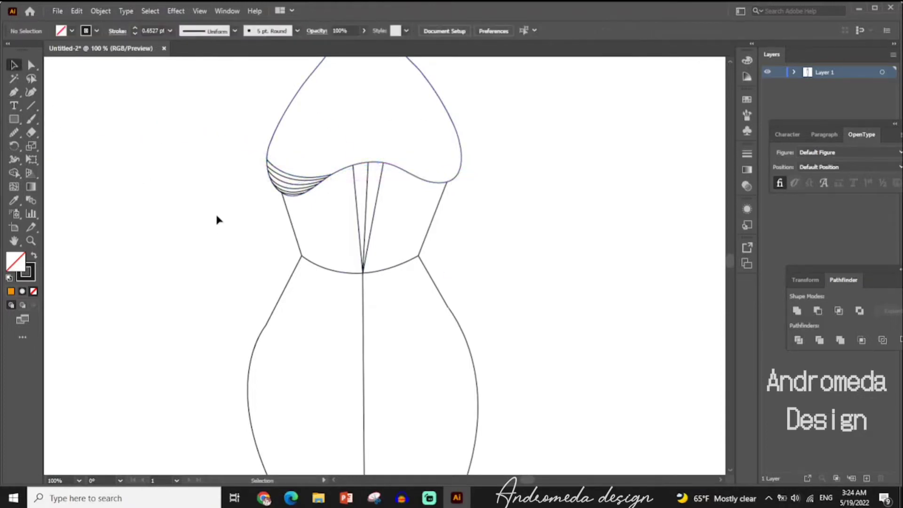
{"action": "left_click", "coordinate": [14, 92]}
{"action": "left_click", "coordinate": [267, 156]}
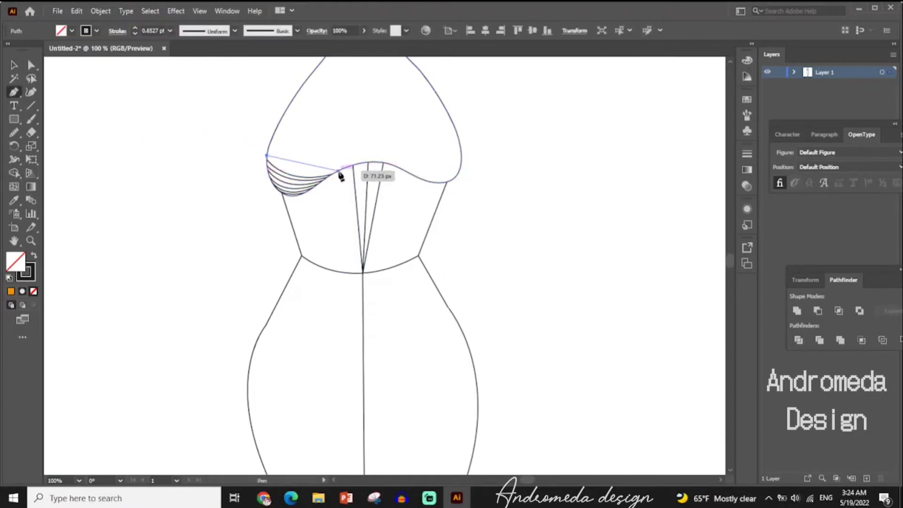
{"action": "left_click_drag", "start_coordinate": [378, 172], "coordinate": [405, 174]}
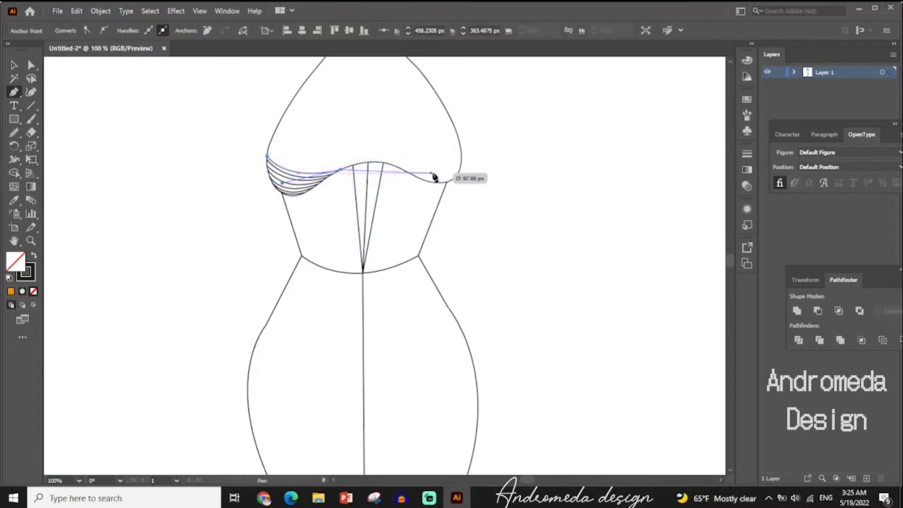
{"action": "key", "text": "v"}
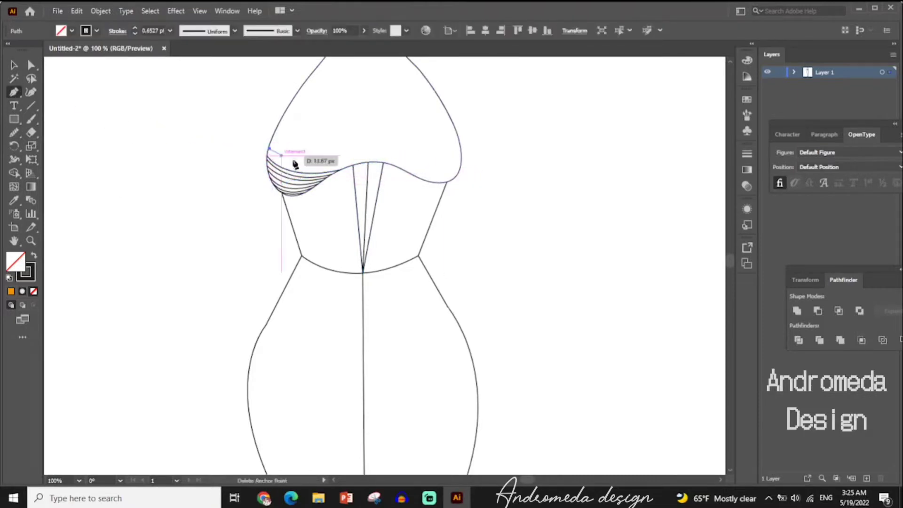
{"action": "left_click", "coordinate": [267, 150]}
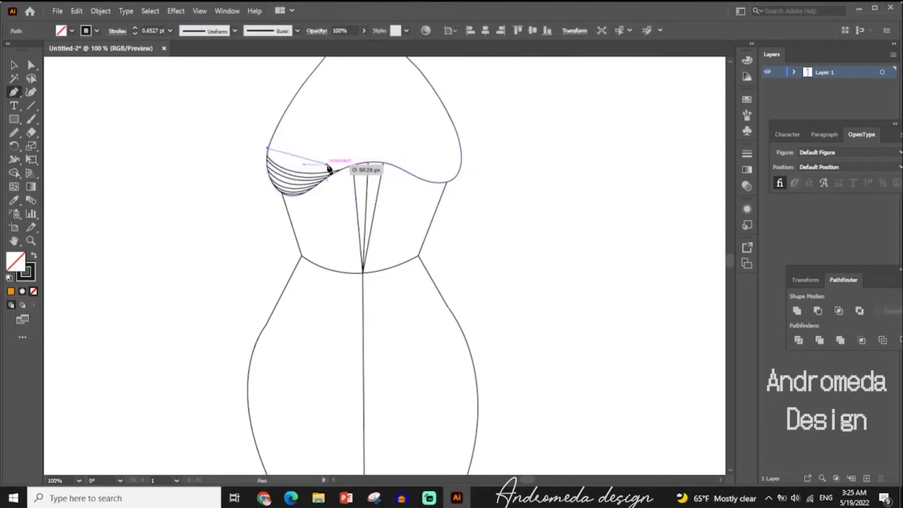
{"action": "left_click", "coordinate": [422, 156]}
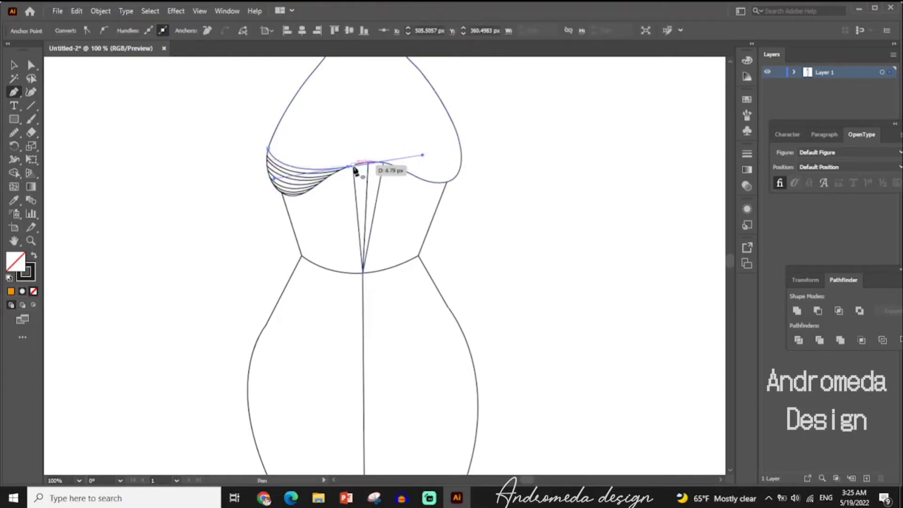
{"action": "key", "text": "ctrl+shift+a"}
- Finish the left cup with the top drape lines converging at the bodice V
{"action": "left_click", "coordinate": [269, 144]}
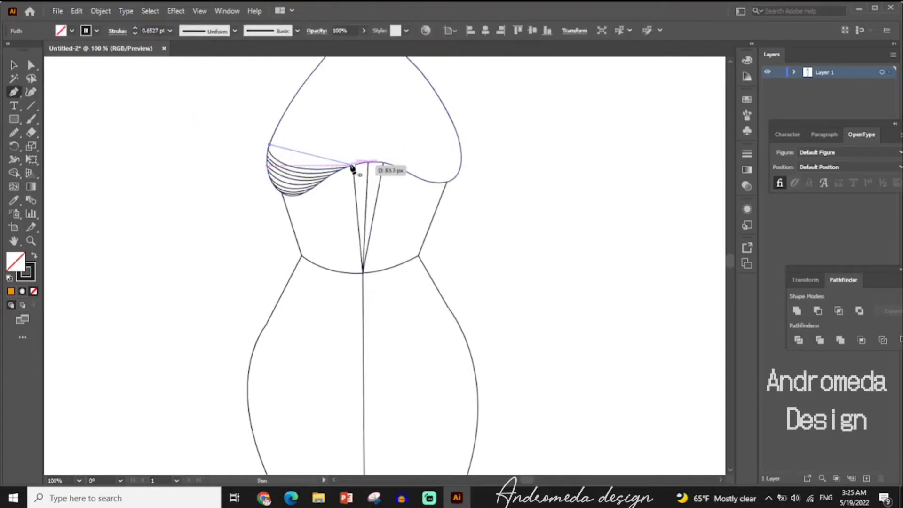
{"action": "key", "text": "ctrl+shift+a"}
{"action": "key", "text": "v"}
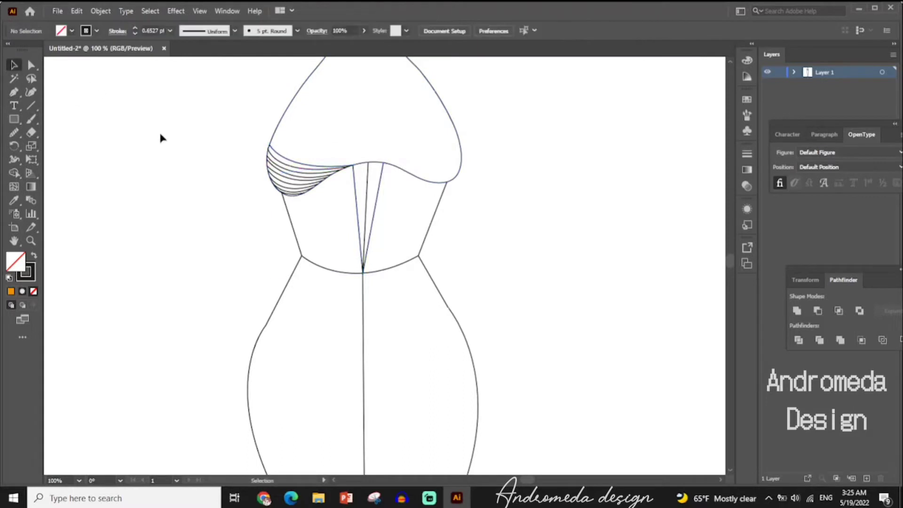
{"action": "left_click", "coordinate": [273, 143]}
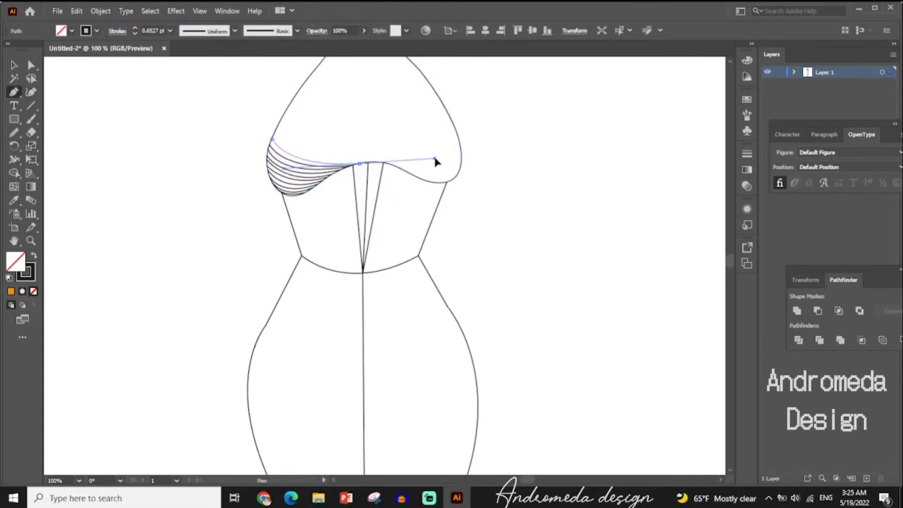
{"action": "left_click_drag", "start_coordinate": [359, 164], "coordinate": [81, 67]}
{"action": "key", "text": "ctrl+shift+a"}
{"action": "key", "text": "v"}
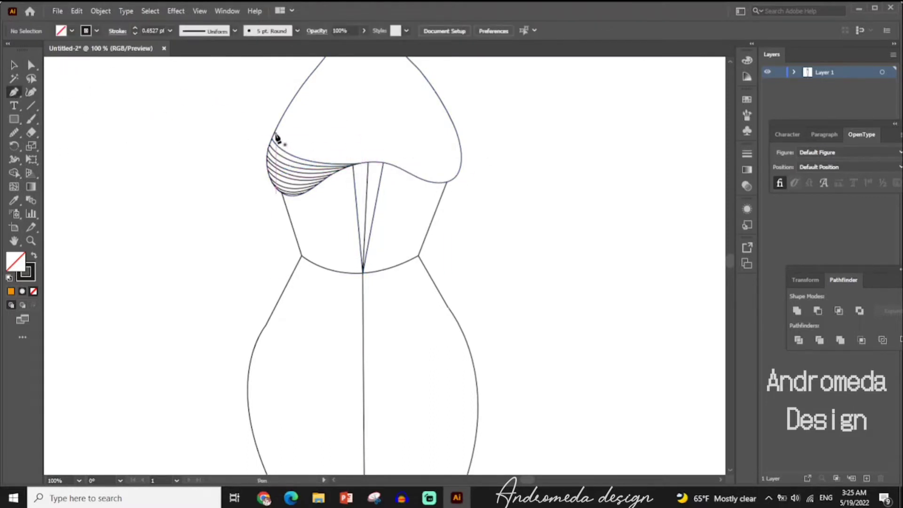
{"action": "left_click", "coordinate": [274, 134]}
{"action": "left_click", "coordinate": [369, 163]}
{"action": "key", "text": "v"}
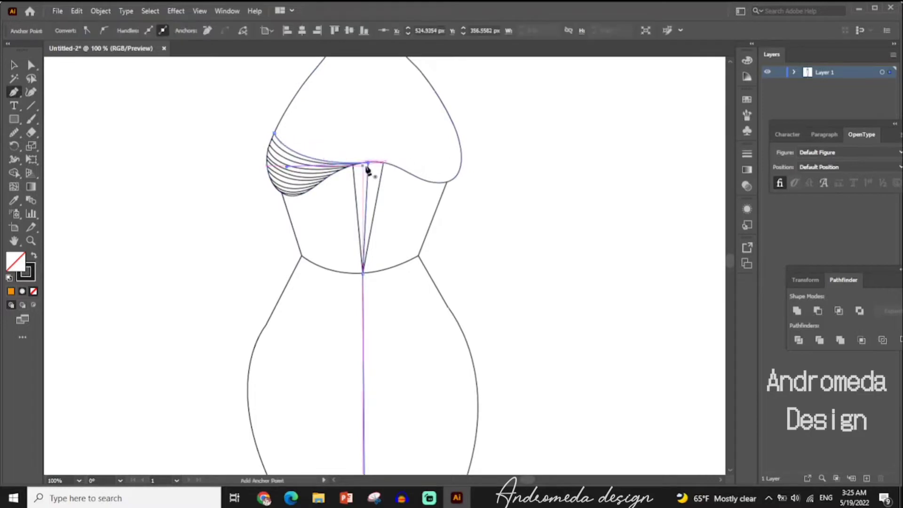
{"action": "key", "text": "ctrl+shift+a"}
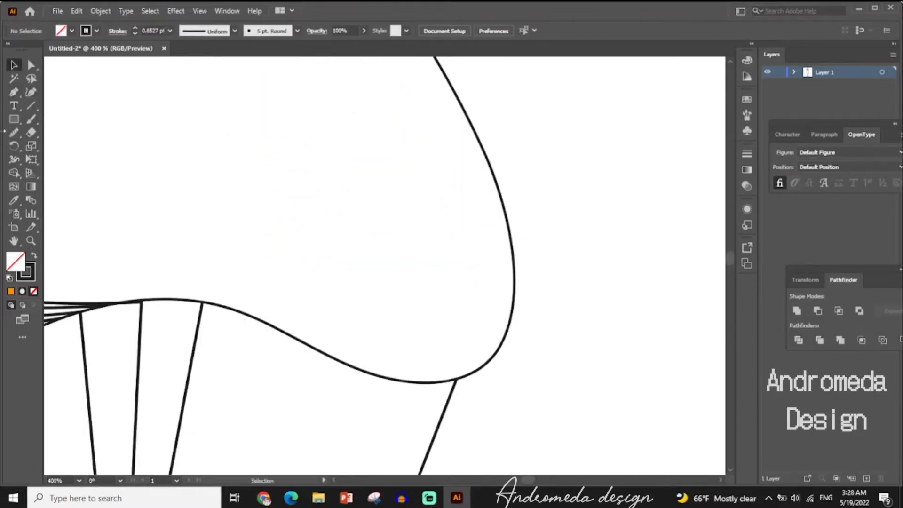
- Draw the first two curved drape lines at the bottom of the right cup
{"action": "left_click", "coordinate": [365, 369]}
{"action": "left_click_drag", "start_coordinate": [486, 364], "coordinate": [544, 339]}
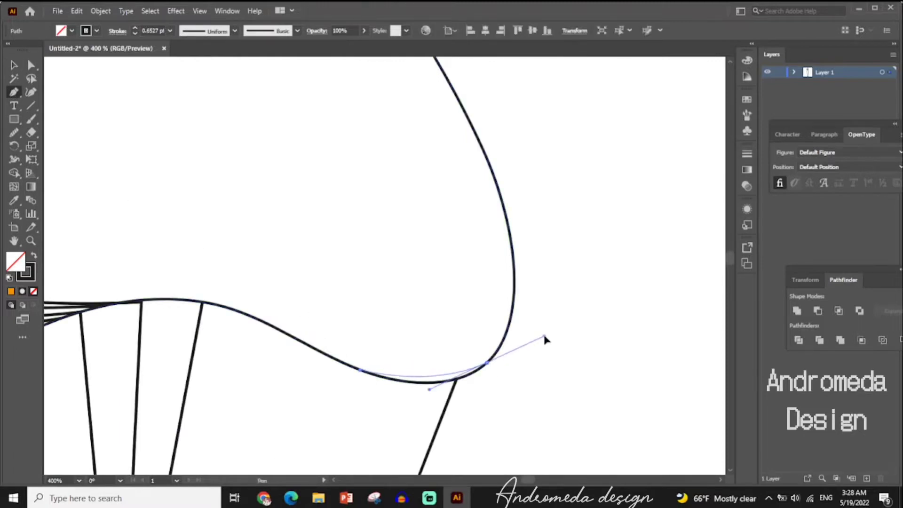
{"action": "left_click", "coordinate": [65, 131], "text": "ctrl"}
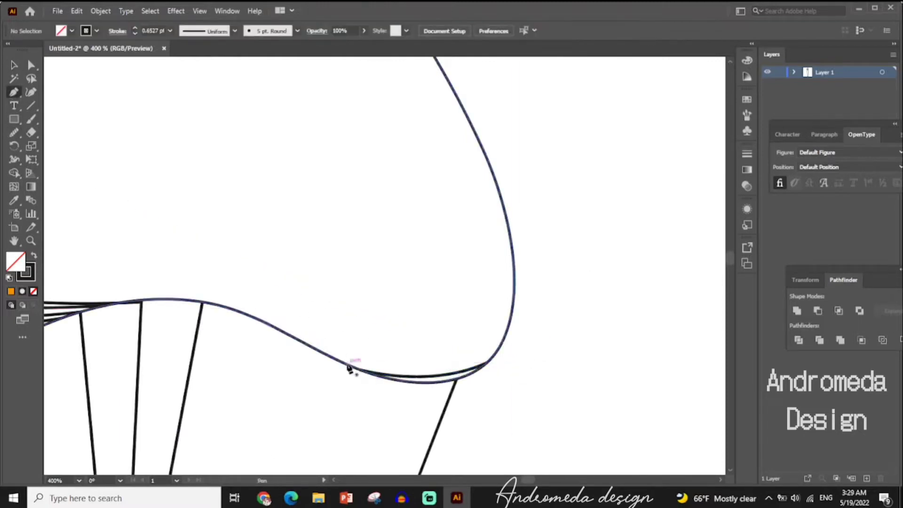
{"action": "left_click", "coordinate": [349, 363]}
{"action": "mouse_move", "coordinate": [503, 344]}
{"action": "left_mouse_down"}
{"action": "mouse_move", "coordinate": [528, 338]}
{"action": "mouse_move", "coordinate": [533, 288]}
{"action": "left_mouse_up"}
{"action": "left_click", "coordinate": [78, 165], "text": "ctrl"}
- Add the next curved drape lines up the right cup, bending at its outer edge
{"action": "left_click", "coordinate": [327, 354]}
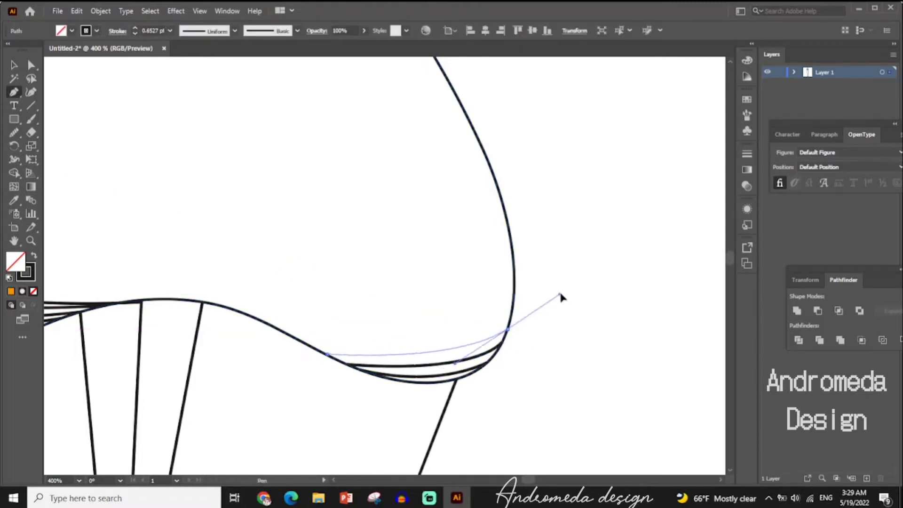
{"action": "left_click", "coordinate": [578, 240], "text": "ctrl"}
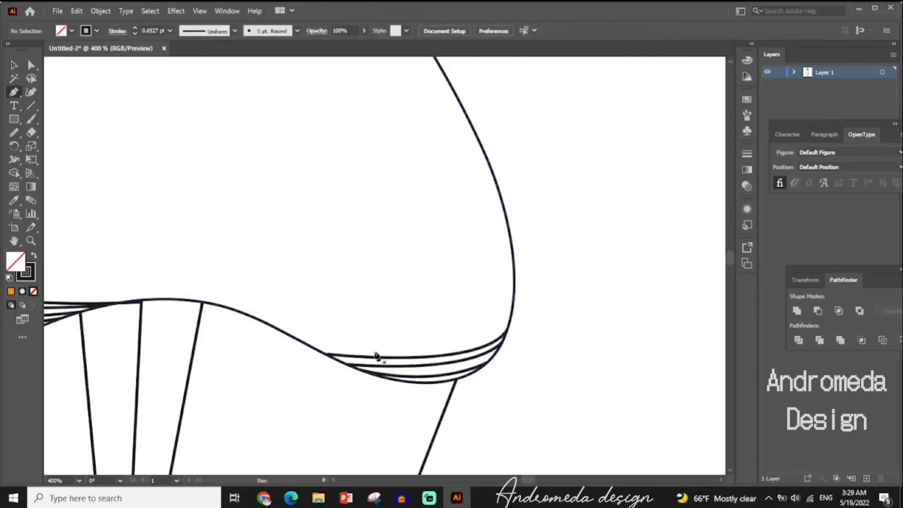
{"action": "left_click_drag", "start_coordinate": [342, 345], "coordinate": [395, 347]}
{"action": "left_click_drag", "start_coordinate": [512, 320], "coordinate": [533, 276]}
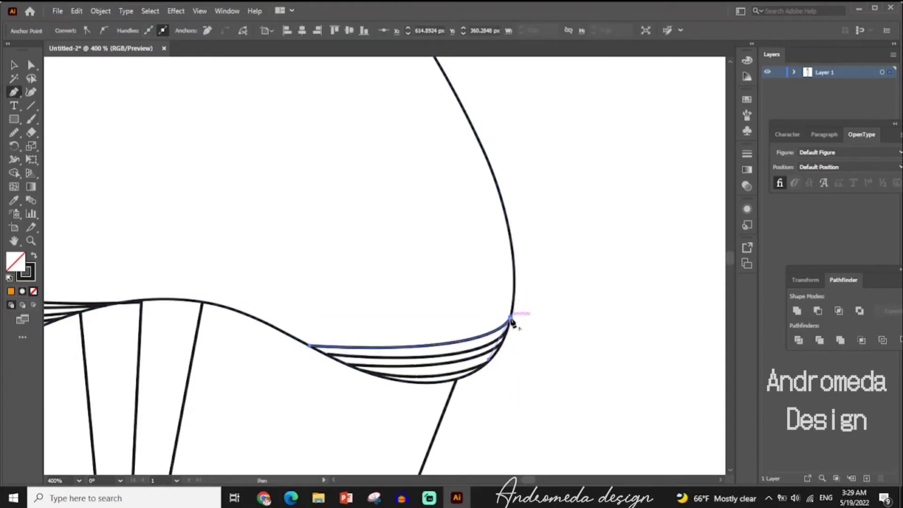
{"action": "left_click", "coordinate": [614, 269], "text": "ctrl"}
{"action": "left_click", "coordinate": [292, 336]}
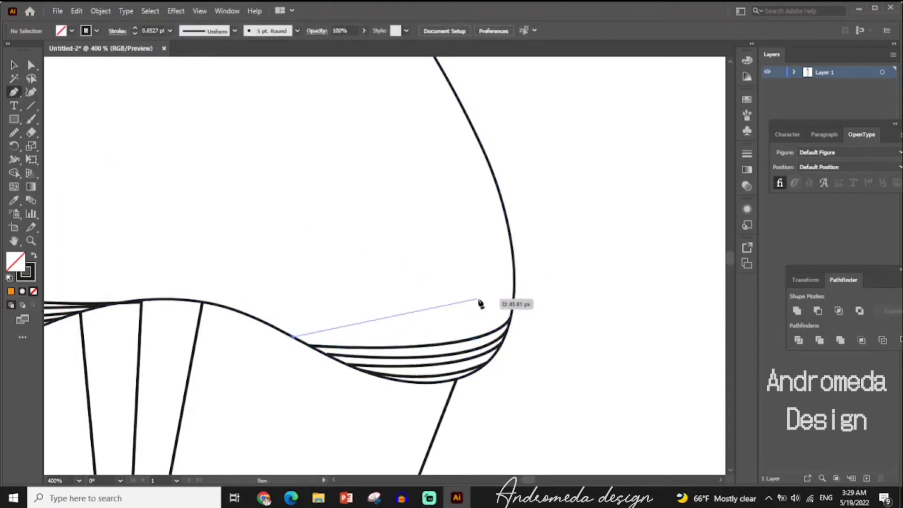
{"action": "left_click_drag", "start_coordinate": [509, 317], "coordinate": [538, 271]}
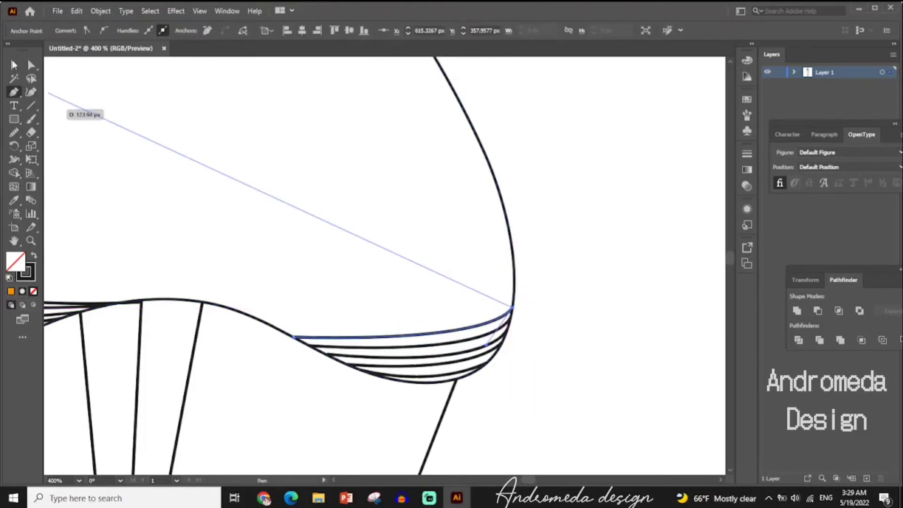
{"action": "left_click", "coordinate": [61, 101], "text": "ctrl"}
{"action": "left_click", "coordinate": [272, 326]}
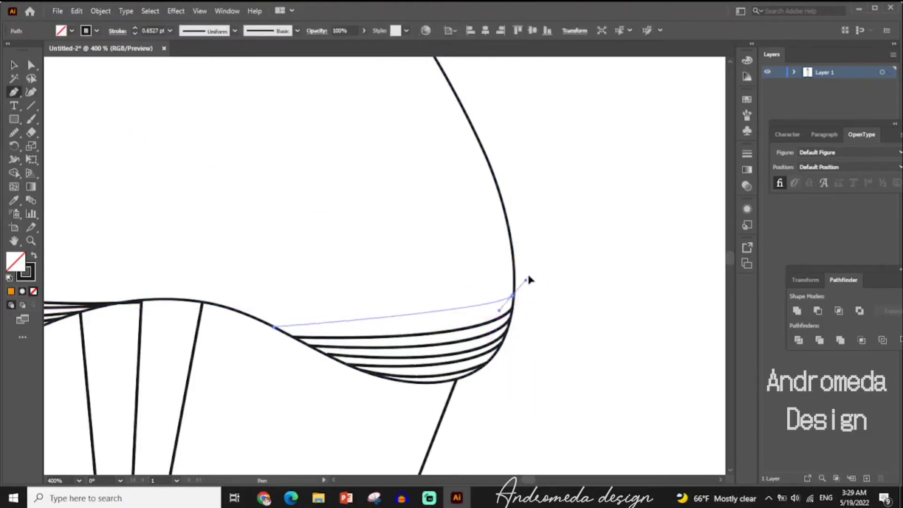
{"action": "left_click_drag", "start_coordinate": [513, 296], "coordinate": [538, 292]}
{"action": "left_click", "coordinate": [521, 257], "text": "ctrl"}
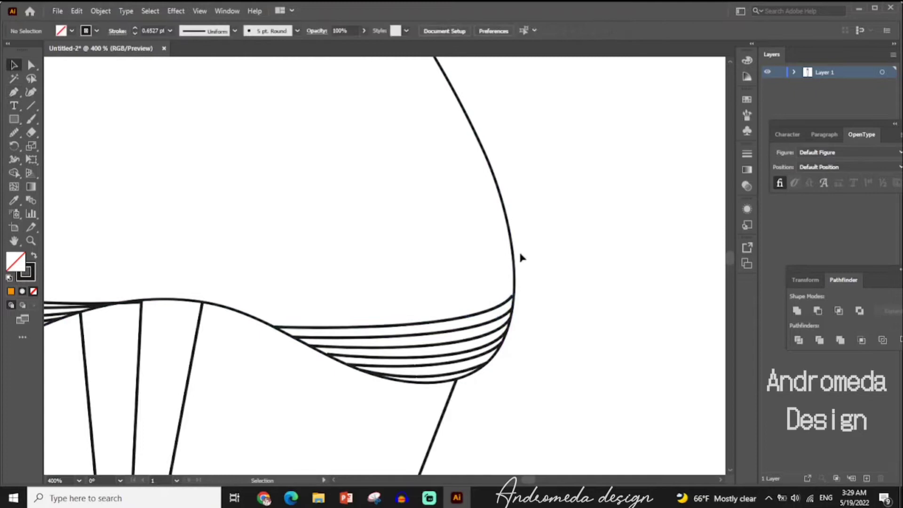
- Draw the upper and top drape lines on the right cup, then zoom out
{"action": "left_click", "coordinate": [15, 95]}
{"action": "left_click", "coordinate": [249, 315]}
{"action": "left_click_drag", "start_coordinate": [514, 276], "coordinate": [512, 238]}
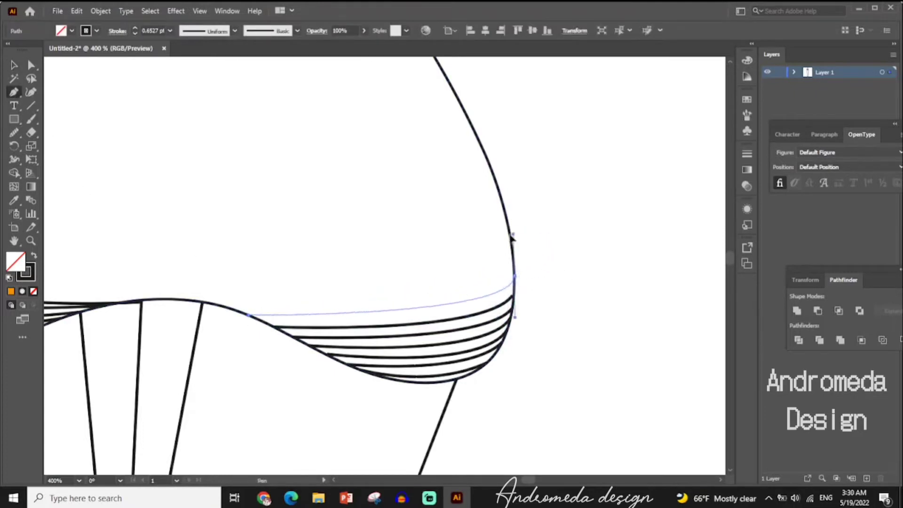
{"action": "left_click", "coordinate": [71, 111], "text": "ctrl"}
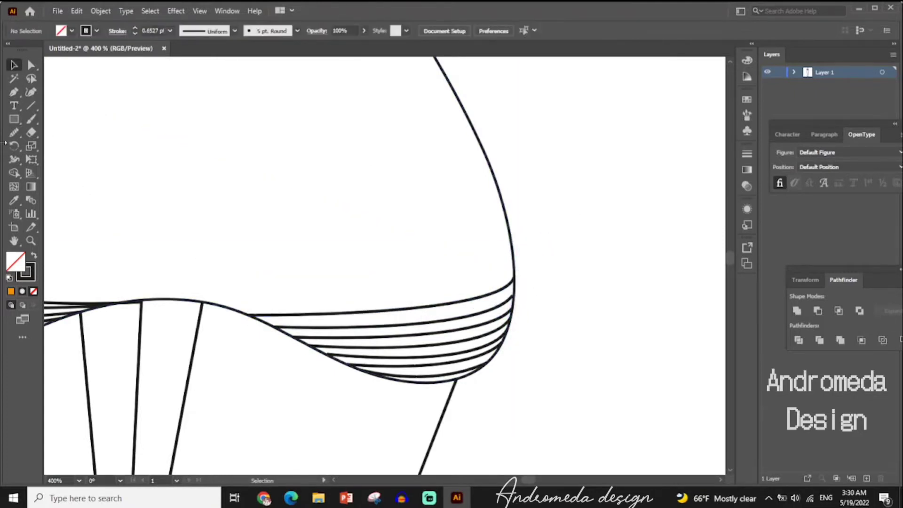
{"action": "left_click", "coordinate": [14, 93]}
{"action": "left_click", "coordinate": [216, 305]}
{"action": "mouse_move", "coordinate": [517, 258]}
{"action": "left_mouse_down"}
{"action": "mouse_move", "coordinate": [503, 263]}
{"action": "mouse_move", "coordinate": [527, 214]}
{"action": "left_mouse_up"}
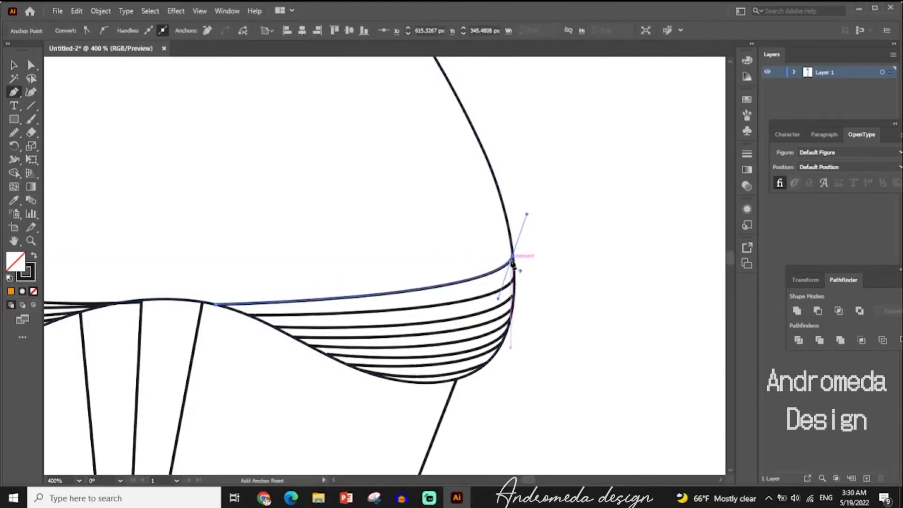
{"action": "left_click", "coordinate": [14, 66]}
{"action": "left_click", "coordinate": [550, 140]}
{"action": "key", "text": "ctrl+minus"}
{"action": "key", "text": "ctrl+minus"}
{"action": "key", "text": "ctrl+minus"}
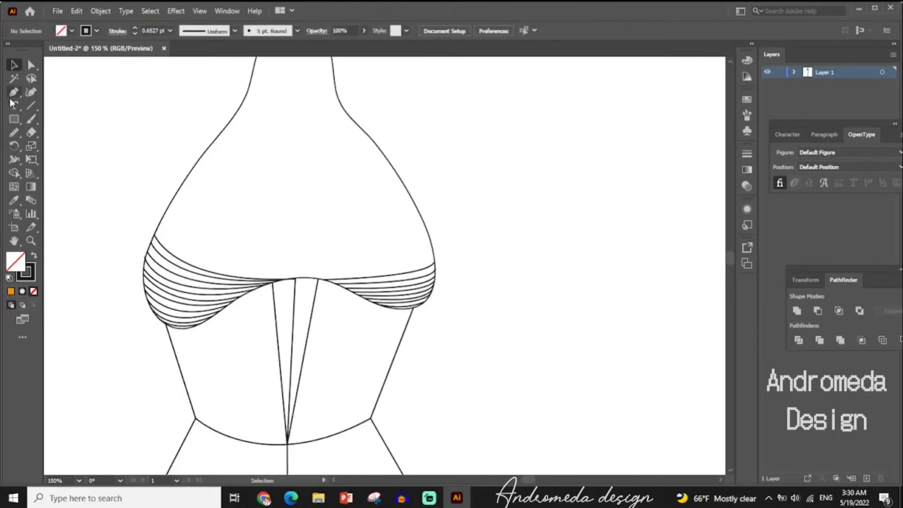
- Draw connecting curves from the right cup edge toward the bust centre
{"action": "left_click", "coordinate": [13, 92]}
{"action": "left_click", "coordinate": [436, 259]}
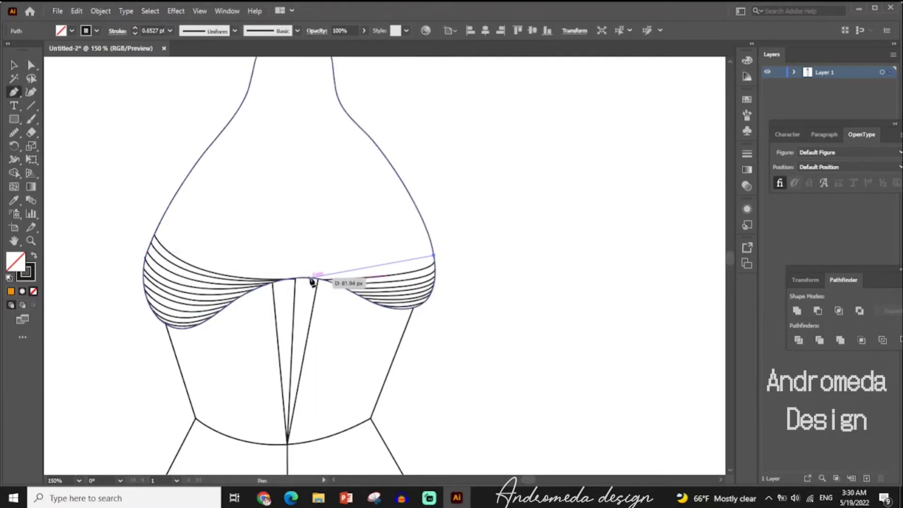
{"action": "left_click_drag", "start_coordinate": [290, 273], "coordinate": [185, 288]}
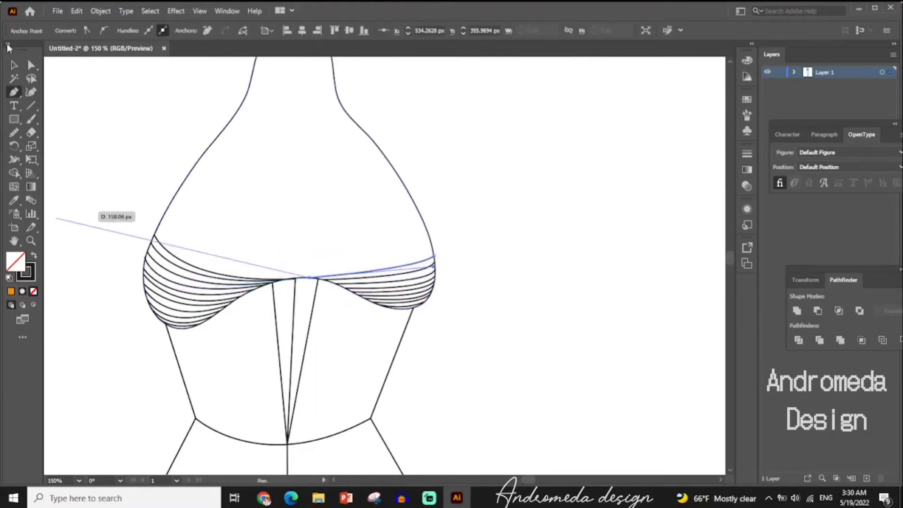
{"action": "left_click", "coordinate": [14, 65]}
{"action": "left_click", "coordinate": [598, 242]}
{"action": "left_click", "coordinate": [13, 92]}
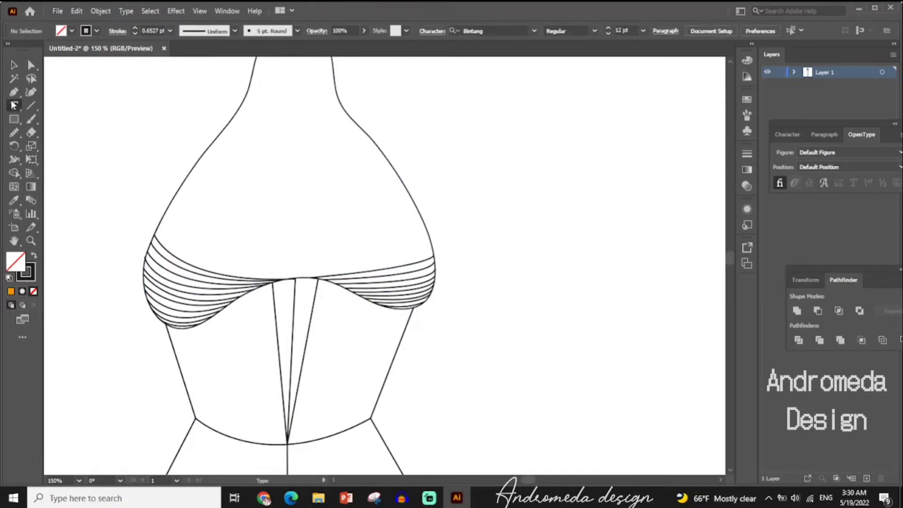
{"action": "left_click", "coordinate": [431, 246]}
{"action": "left_click_drag", "start_coordinate": [303, 281], "coordinate": [162, 297]}
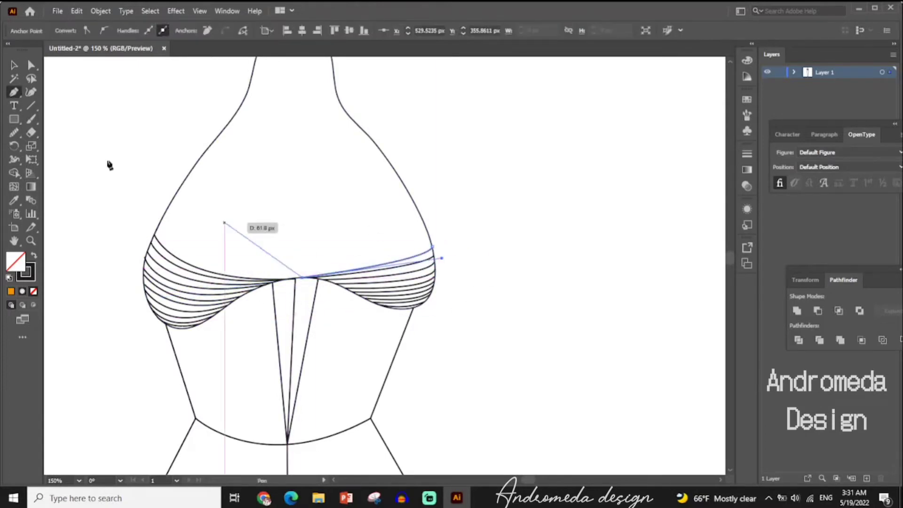
{"action": "left_click", "coordinate": [14, 66]}
{"action": "left_click", "coordinate": [596, 218]}
- Resume the path at the right cup and shape a curved centre anchor between the cups
{"action": "left_click", "coordinate": [423, 245]}
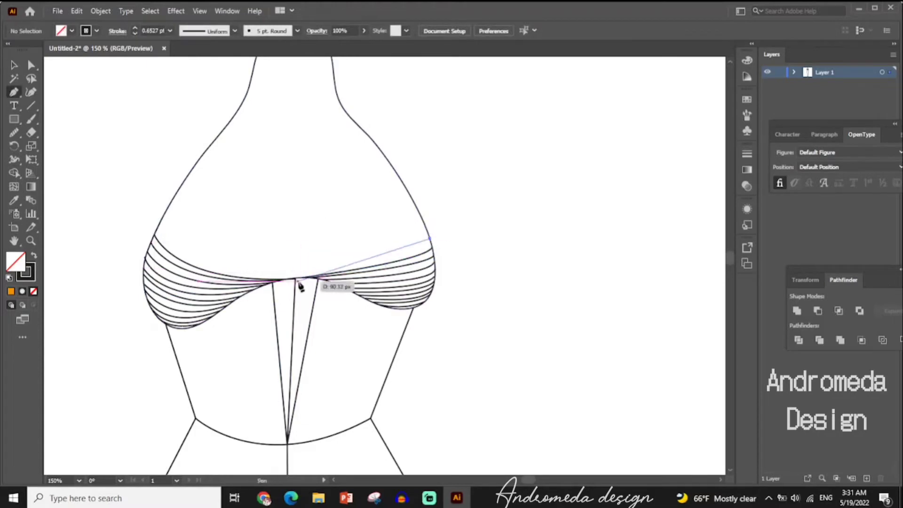
{"action": "left_click_drag", "start_coordinate": [304, 279], "coordinate": [272, 248]}
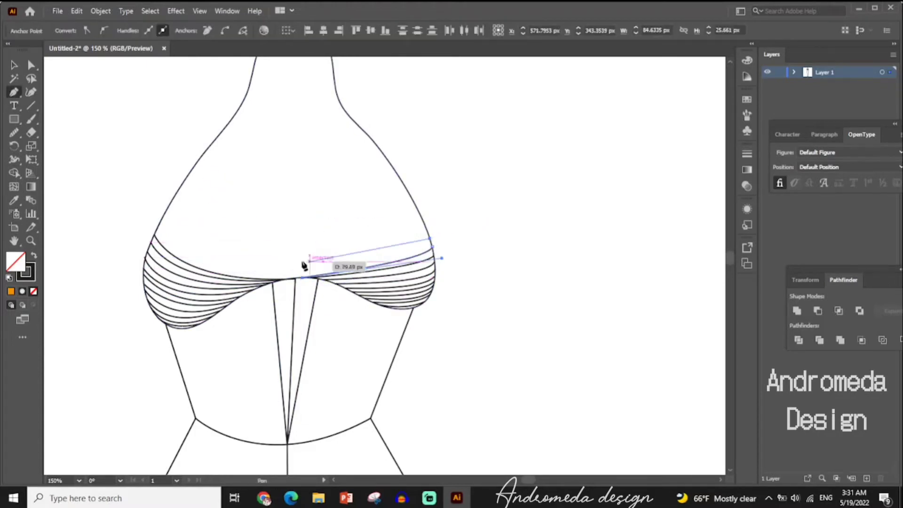
{"action": "left_click_drag", "start_coordinate": [298, 279], "coordinate": [288, 267]}
{"action": "left_click_drag", "start_coordinate": [203, 291], "coordinate": [178, 304]}
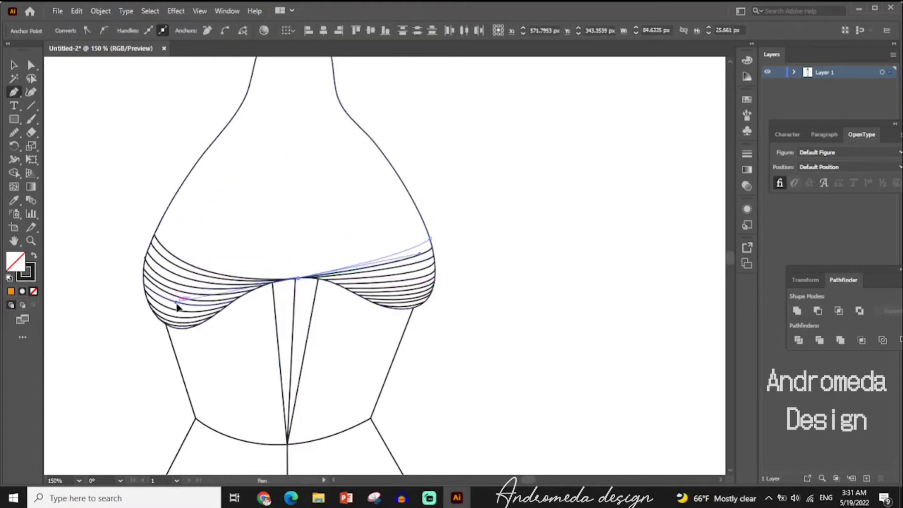
{"action": "left_click_drag", "start_coordinate": [297, 279], "coordinate": [298, 284]}
{"action": "left_click", "coordinate": [580, 247], "text": "ctrl"}
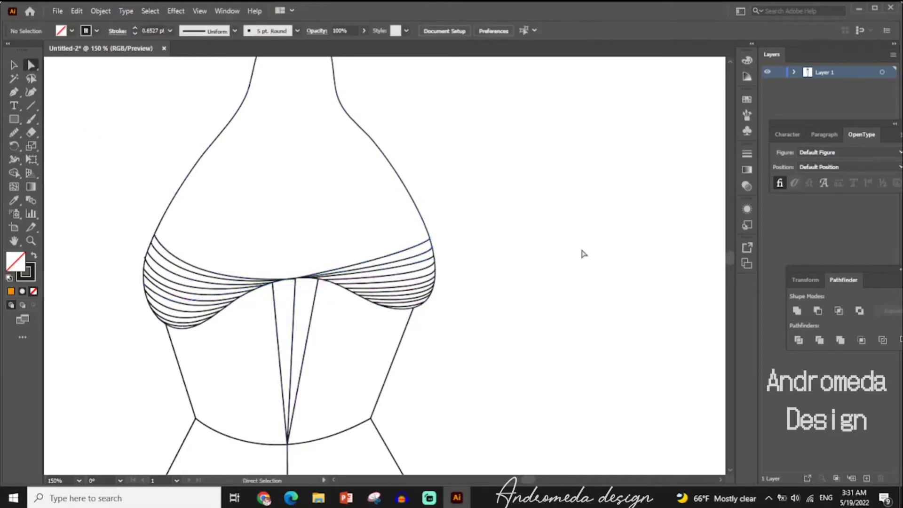
- Draw a smooth curve across the top of the bust from left edge to right, then select it
{"action": "scroll", "coordinate": [574, 336], "scroll_direction": "up", "scroll_amount": 2}
{"action": "key", "text": "p"}
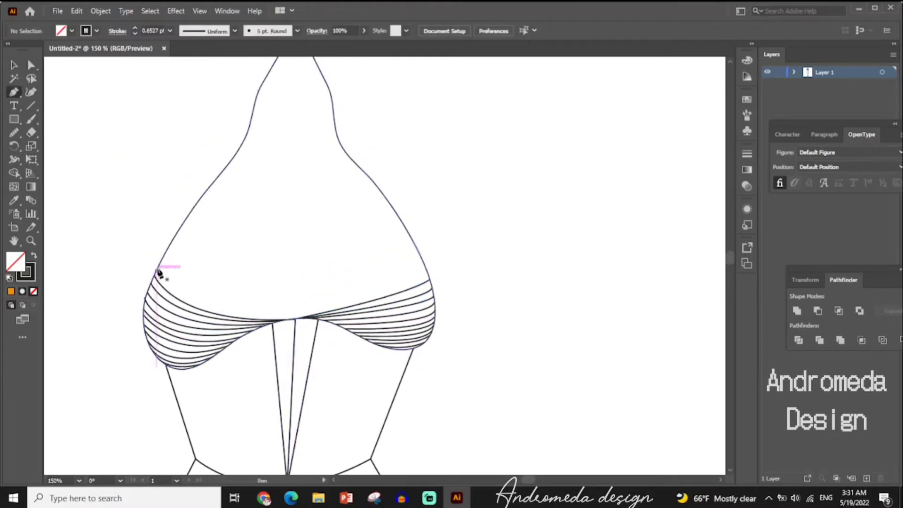
{"action": "left_click", "coordinate": [157, 271]}
{"action": "left_click_drag", "start_coordinate": [429, 274], "coordinate": [644, 184]}
{"action": "left_click", "coordinate": [428, 275]}
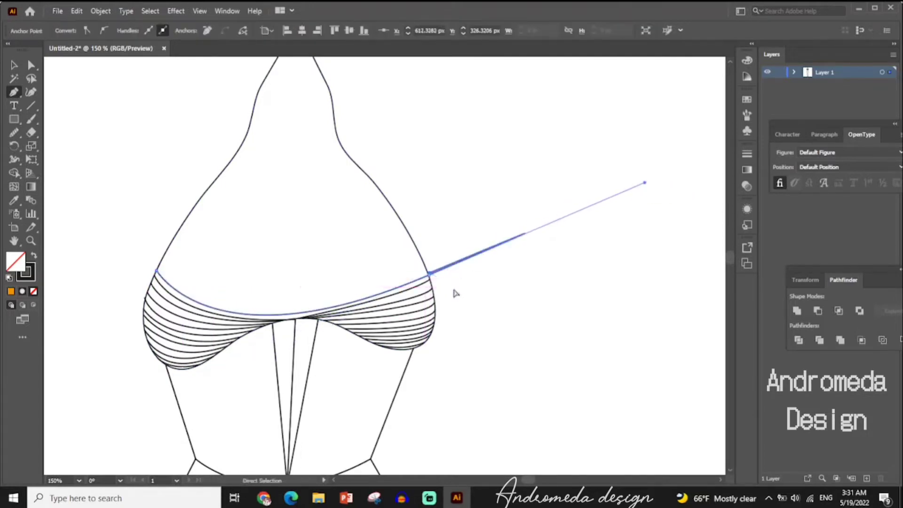
{"action": "left_click_drag", "start_coordinate": [431, 278], "coordinate": [94, 155]}
{"action": "key", "text": "v"}
{"action": "left_click", "coordinate": [533, 273]}
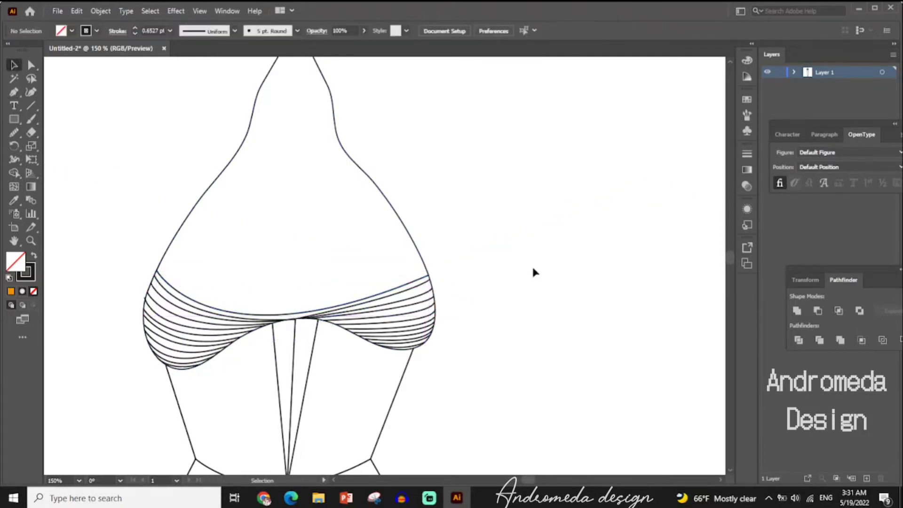
{"action": "left_click", "coordinate": [288, 316]}
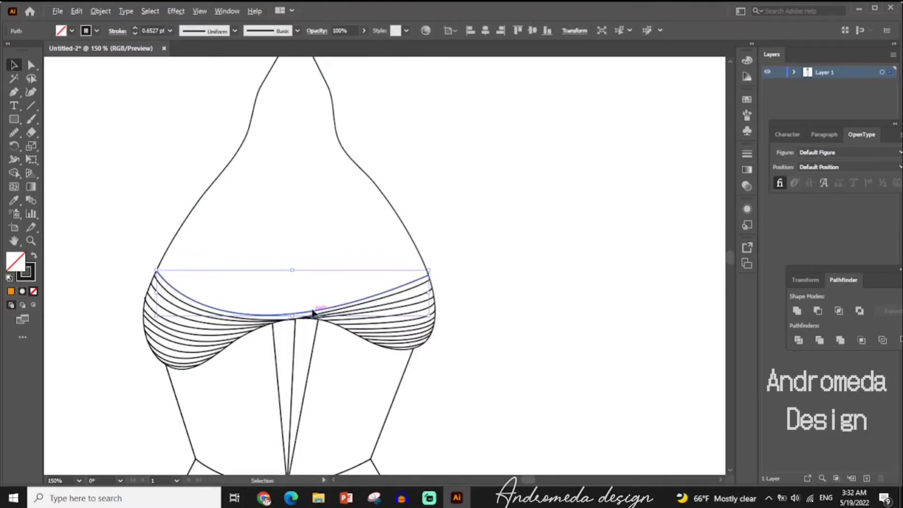
- Repeat the curve copy three times with Ctrl+D to stack lines up the bodice, then zoom out
{"action": "key", "text": "ctrl+d"}
{"action": "key", "text": "ctrl+d"}
{"action": "key", "text": "ctrl+d"}
{"action": "key", "text": "ctrl+d"}
{"action": "key", "text": "ctrl+d"}
{"action": "key", "text": "ctrl+d"}
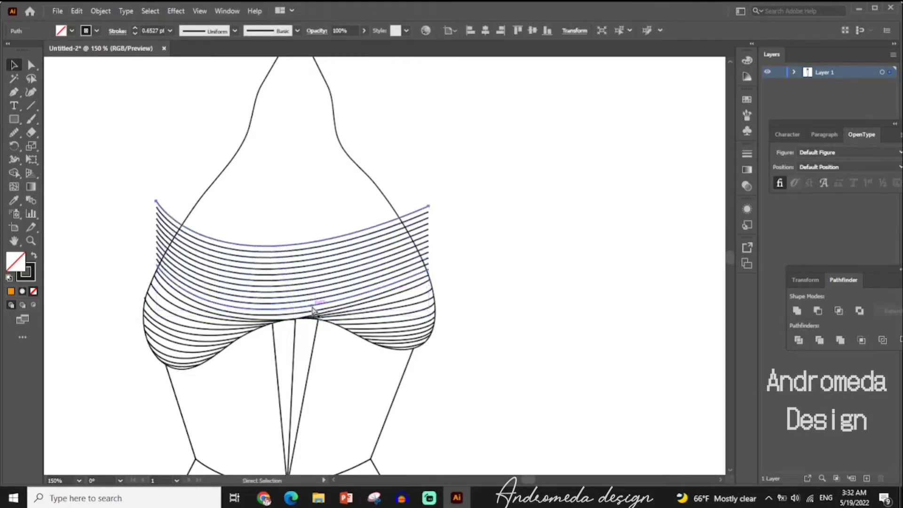
{"action": "key", "text": "ctrl+d"}
{"action": "key", "text": "ctrl+d"}
{"action": "key", "text": "ctrl+d"}
{"action": "key", "text": "ctrl+d"}
{"action": "key", "text": "ctrl+d"}
{"action": "key", "text": "ctrl+d"}
{"action": "key", "text": "ctrl+d"}
{"action": "key", "text": "ctrl+d"}
{"action": "key", "text": "ctrl+d"}
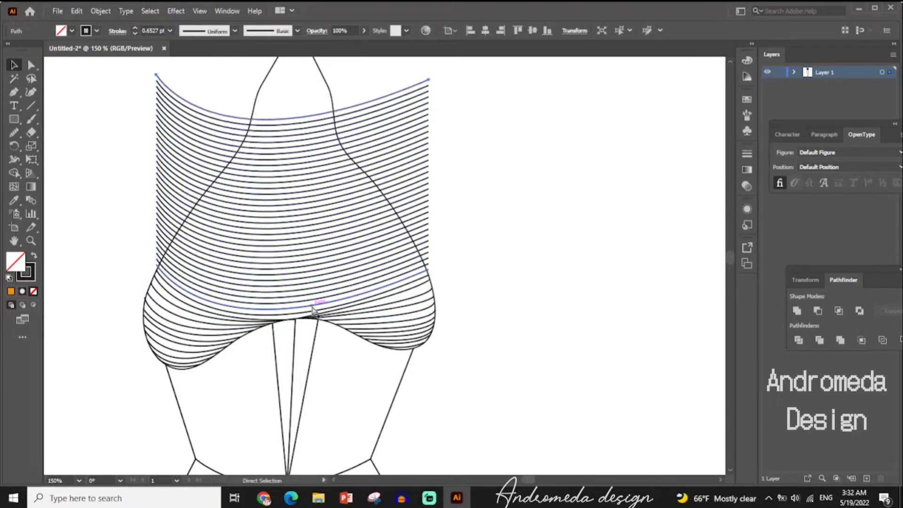
{"action": "key", "text": "ctrl+d"}
{"action": "key", "text": "ctrl+d"}
{"action": "key", "text": "ctrl+d"}
{"action": "key", "text": "ctrl+d"}
{"action": "key", "text": "ctrl+d"}
{"action": "key", "text": "ctrl+d"}
{"action": "scroll", "coordinate": [489, 348], "scroll_direction": "up", "scroll_amount": 3}
{"action": "key", "text": "a"}
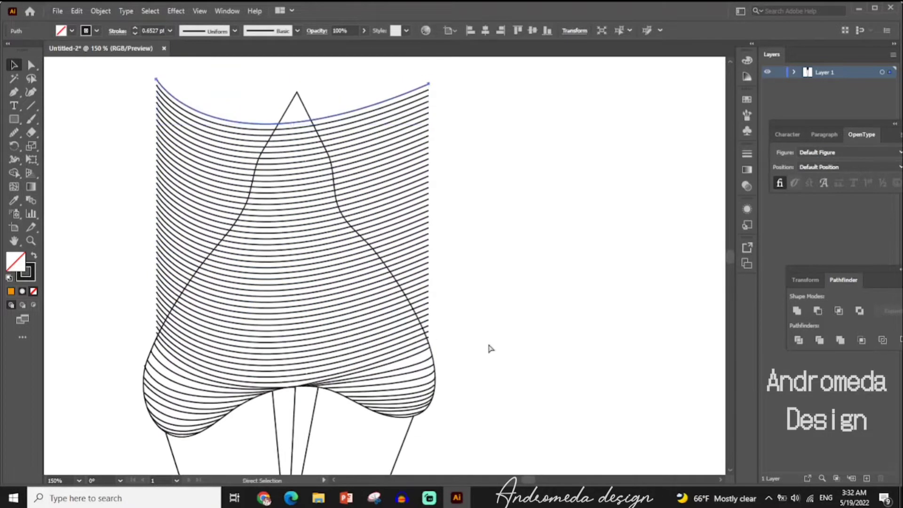
{"action": "left_click", "coordinate": [488, 345]}
{"action": "scroll", "coordinate": [488, 388], "scroll_direction": "down", "scroll_amount": 1}
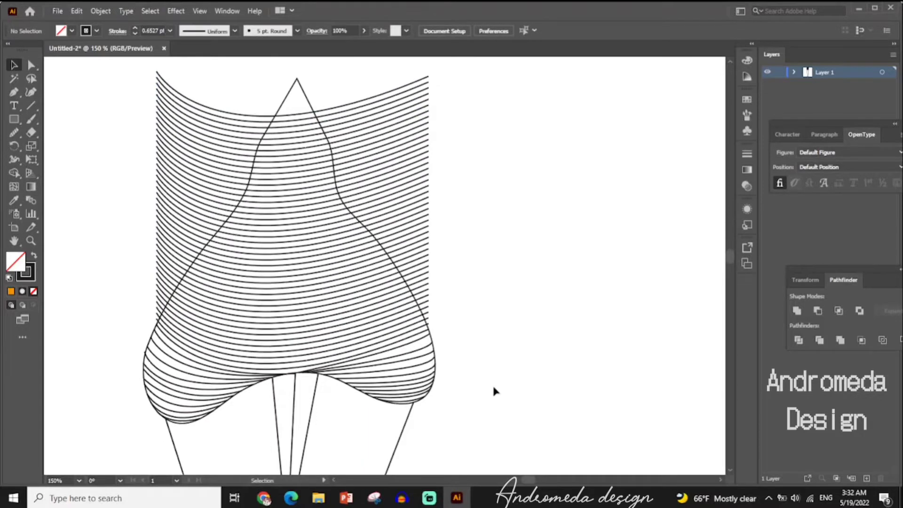
{"action": "key", "text": "ctrl+minus"}
{"action": "key", "text": "ctrl+minus"}
{"action": "key", "text": "ctrl+minus"}
- Select all and use Shape Builder to delete curve regions outside both sides of the neckline
{"action": "key", "text": "ctrl+a"}
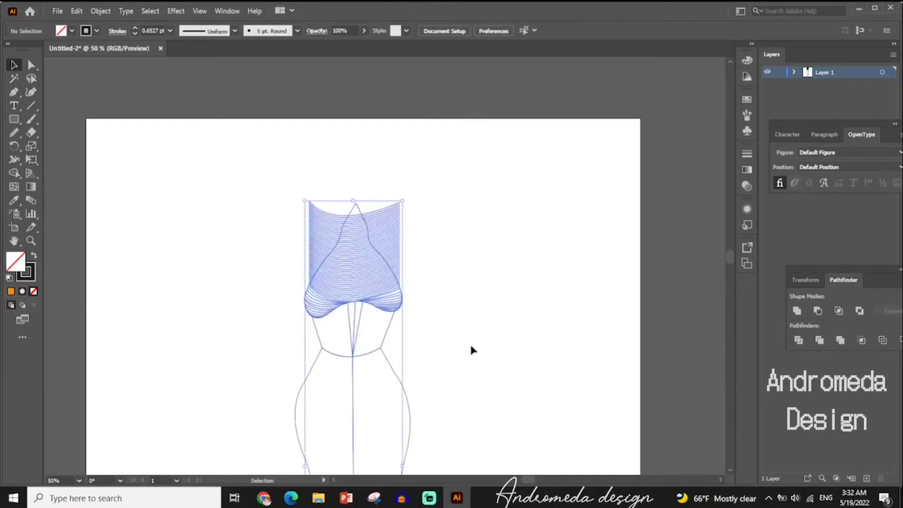
{"action": "key", "text": "shift+m"}
{"action": "left_click", "coordinate": [319, 233], "text": "alt"}
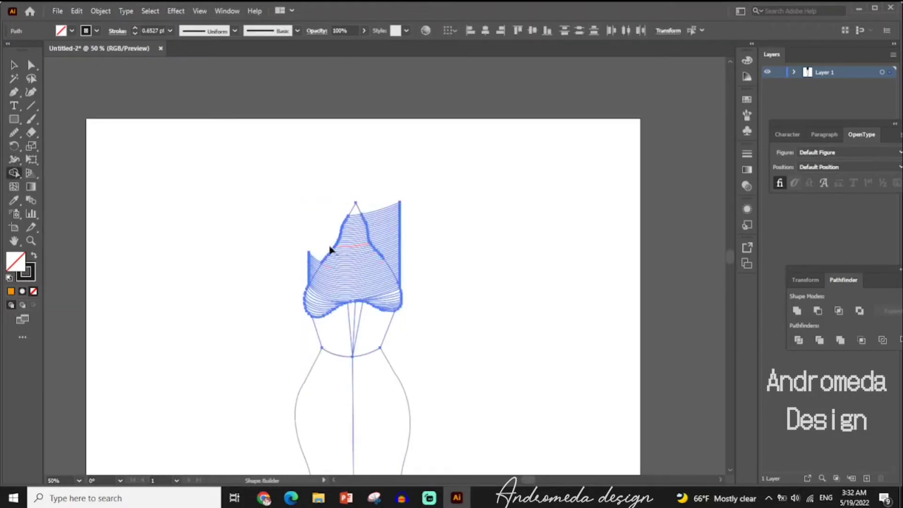
{"action": "left_click_drag", "start_coordinate": [412, 282], "coordinate": [402, 279]}
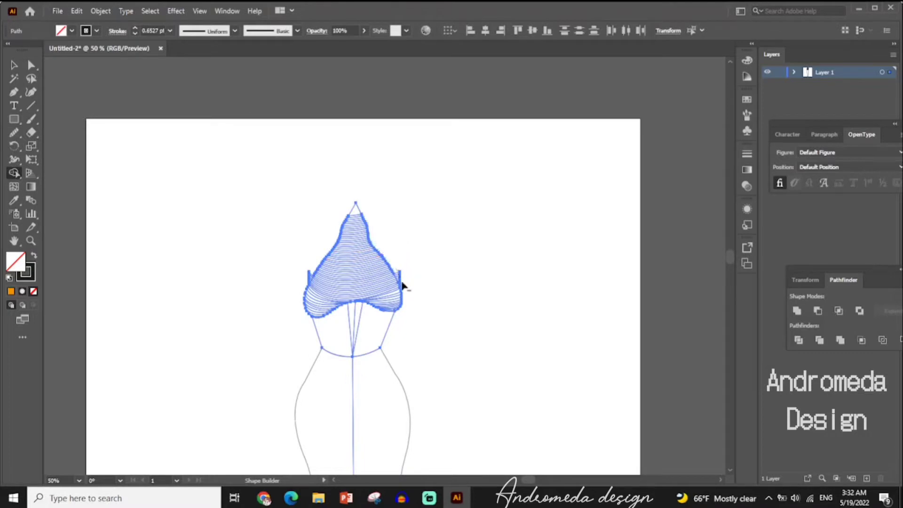
- Merge the remaining curve pieces across the bust with Shape Builder, then deselect
{"action": "key", "text": "ctrl+plus"}
{"action": "key", "text": "ctrl+plus"}
{"action": "key", "text": "ctrl+plus"}
{"action": "scroll", "coordinate": [405, 267], "scroll_direction": "up", "scroll_amount": 5}
{"action": "scroll", "coordinate": [348, 235], "scroll_direction": "up", "scroll_amount": 5}
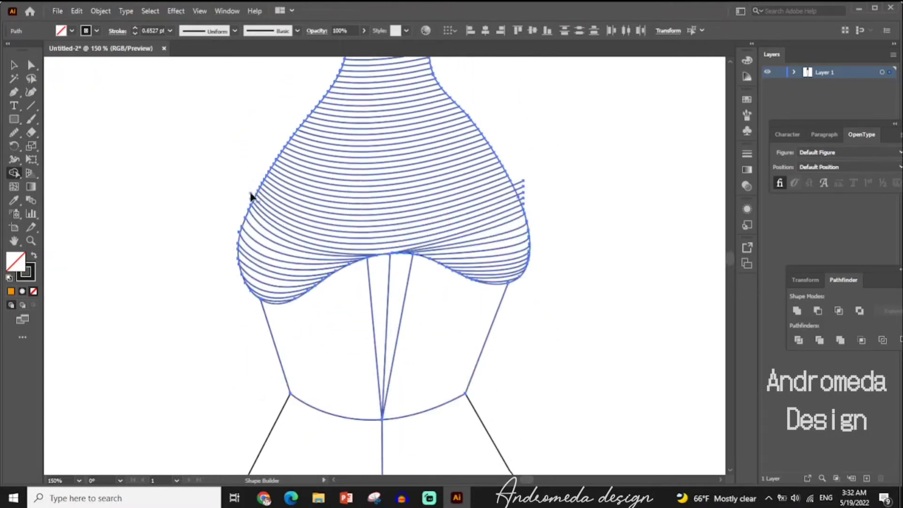
{"action": "left_click_drag", "start_coordinate": [252, 207], "coordinate": [519, 181]}
{"action": "left_click", "coordinate": [13, 65]}
{"action": "left_click", "coordinate": [614, 271]}
{"action": "key", "text": "ctrl+minus"}
{"action": "key", "text": "ctrl+minus"}
{"action": "key", "text": "ctrl+minus"}
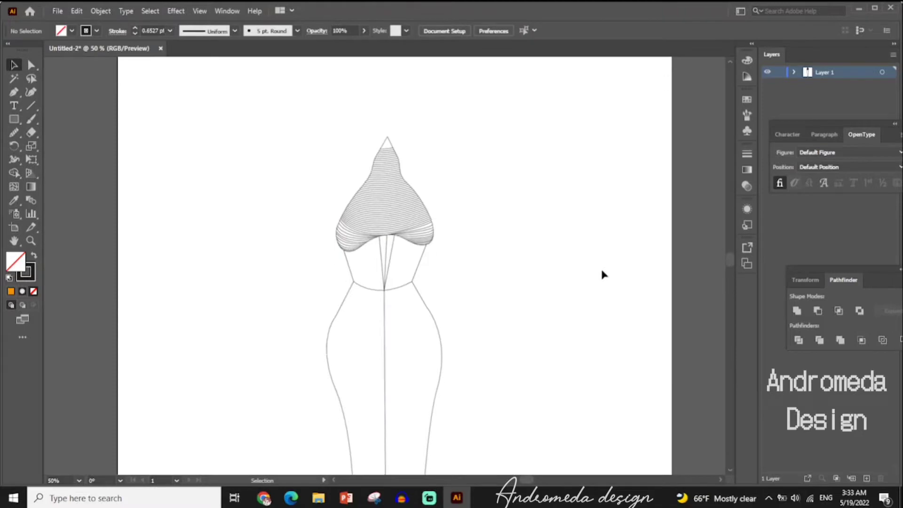
{"action": "scroll", "coordinate": [602, 272], "scroll_direction": "down", "scroll_amount": 3}
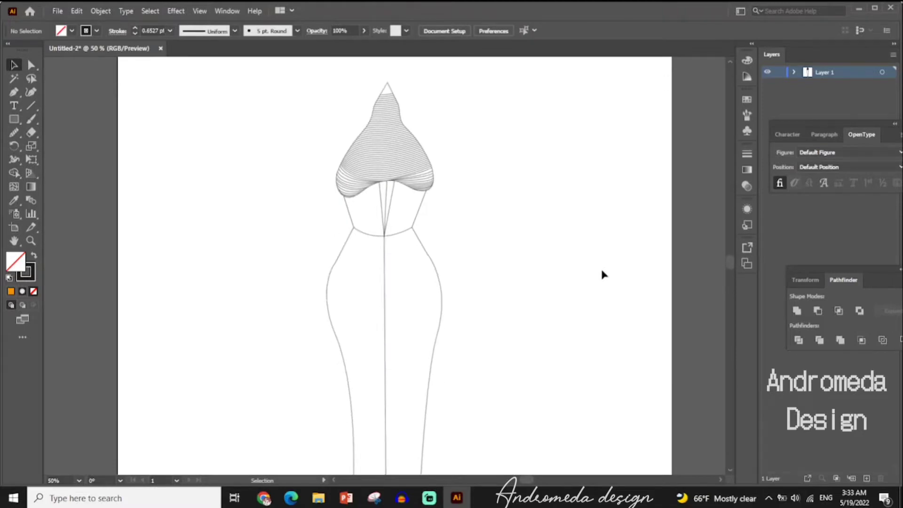
{"action": "scroll", "coordinate": [602, 271], "scroll_direction": "down", "scroll_amount": 5}
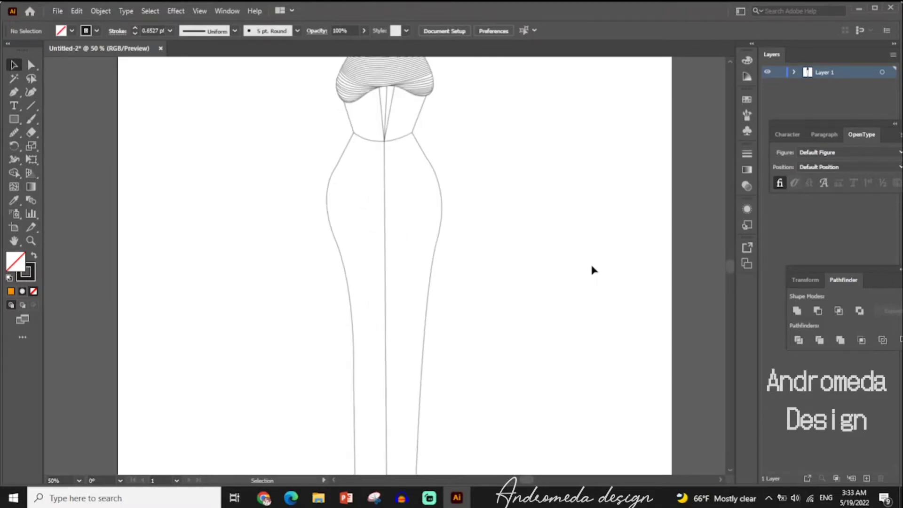
- Draw a two-scallop Pen curve across the hips just below the waist, left to right
{"action": "left_click", "coordinate": [352, 144]}
{"action": "key", "text": "ctrl+minus"}
{"action": "key", "text": "ctrl+minus"}
{"action": "key", "text": "ctrl+plus"}
{"action": "key", "text": "ctrl+plus"}
{"action": "key", "text": "ctrl+plus"}
{"action": "key", "text": "ctrl+plus"}
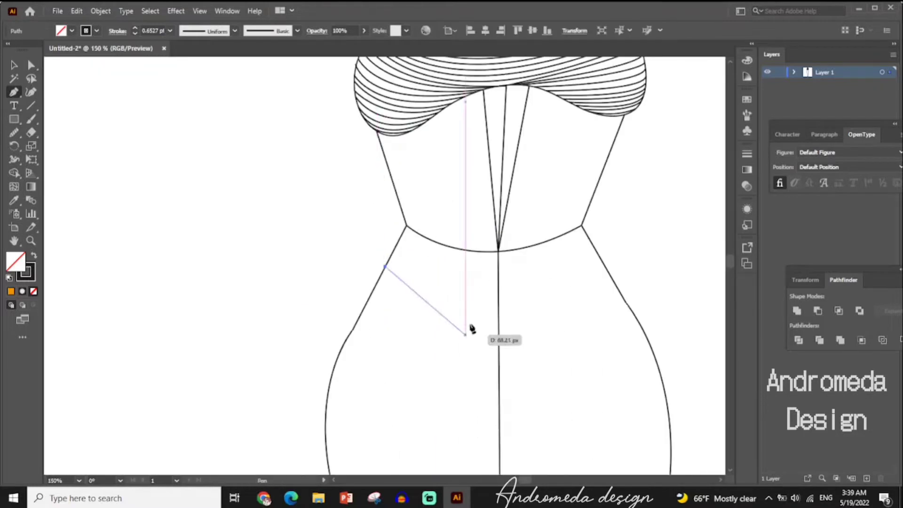
{"action": "mouse_move", "coordinate": [498, 273]}
{"action": "left_mouse_down"}
{"action": "mouse_move", "coordinate": [554, 225]}
{"action": "mouse_move", "coordinate": [537, 201]}
{"action": "left_mouse_up"}
{"action": "left_click", "coordinate": [497, 273]}
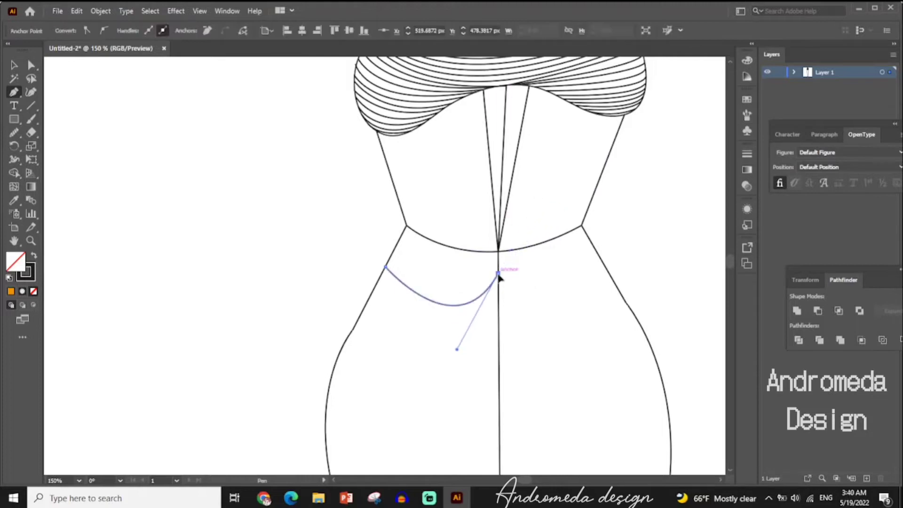
{"action": "left_click", "coordinate": [601, 266]}
{"action": "left_click_drag", "start_coordinate": [601, 268], "coordinate": [645, 213]}
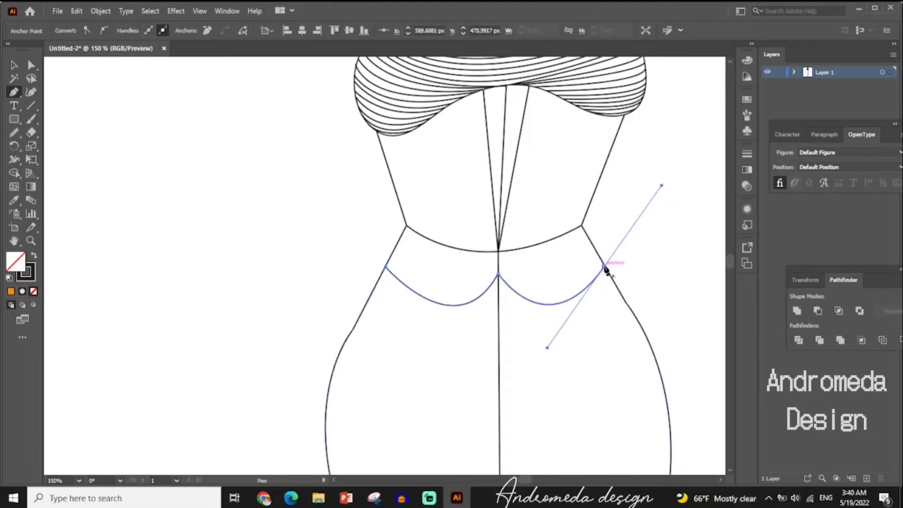
{"action": "left_click", "coordinate": [605, 266]}
{"action": "key", "text": "v"}
{"action": "left_click", "coordinate": [670, 288]}
- Select the scallop curve and Alt-drag a copy slightly downward
{"action": "scroll", "coordinate": [671, 288], "scroll_direction": "down", "scroll_amount": 4}
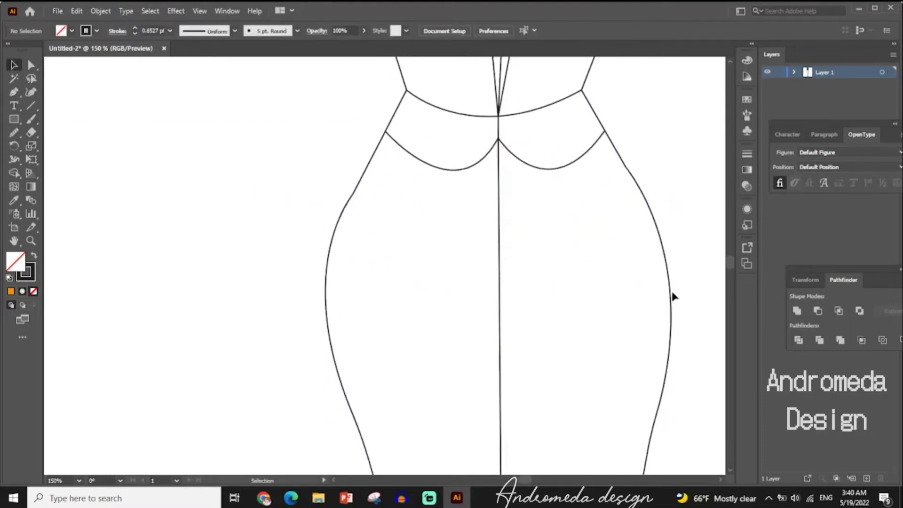
{"action": "scroll", "coordinate": [670, 291], "scroll_direction": "down", "scroll_amount": 2}
{"action": "scroll", "coordinate": [554, 351], "scroll_direction": "down", "scroll_amount": 1}
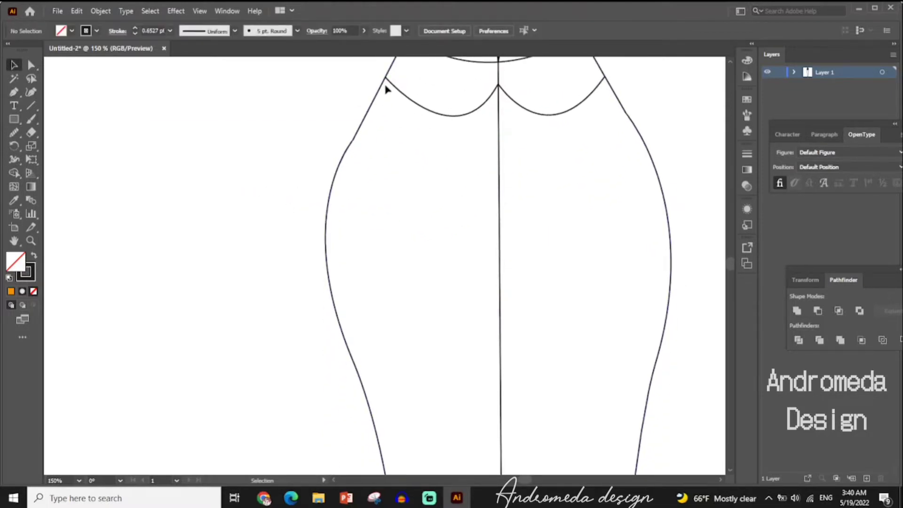
{"action": "left_click", "coordinate": [428, 115]}
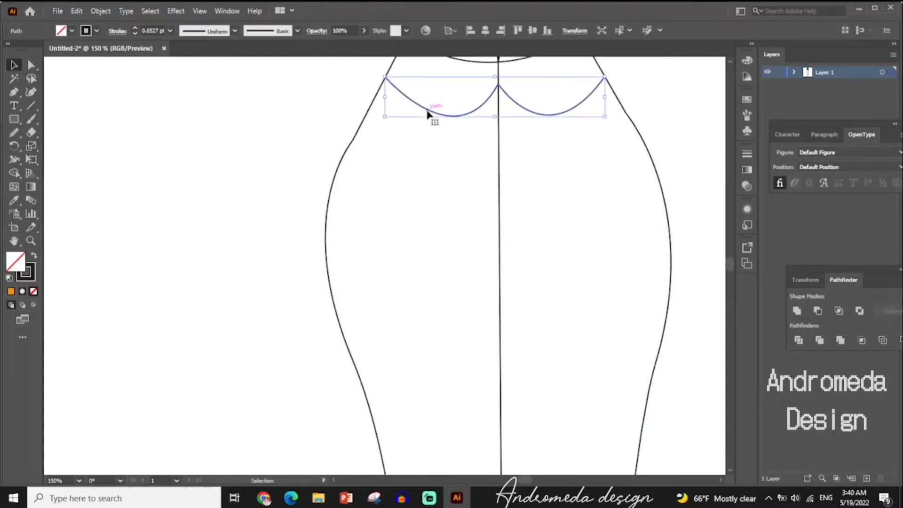
{"action": "key", "text": "p"}
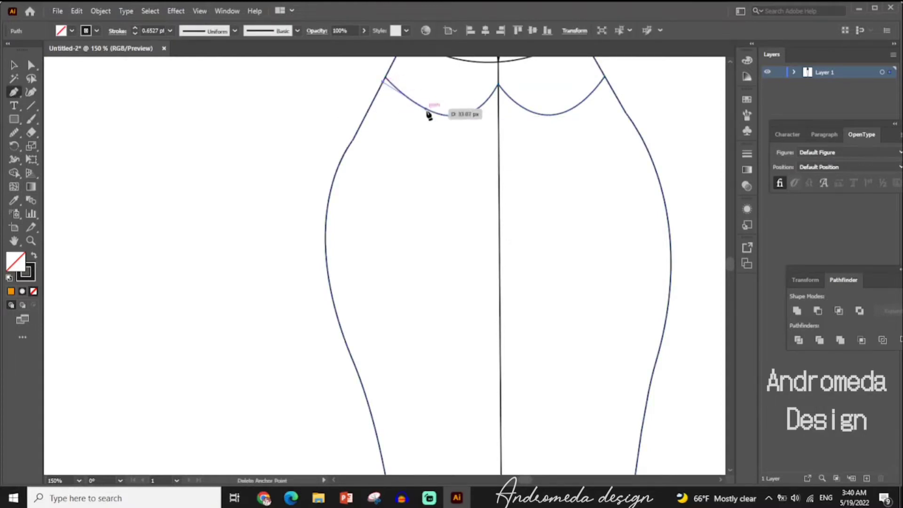
{"action": "key", "text": "v"}
{"action": "left_click", "coordinate": [394, 101]}
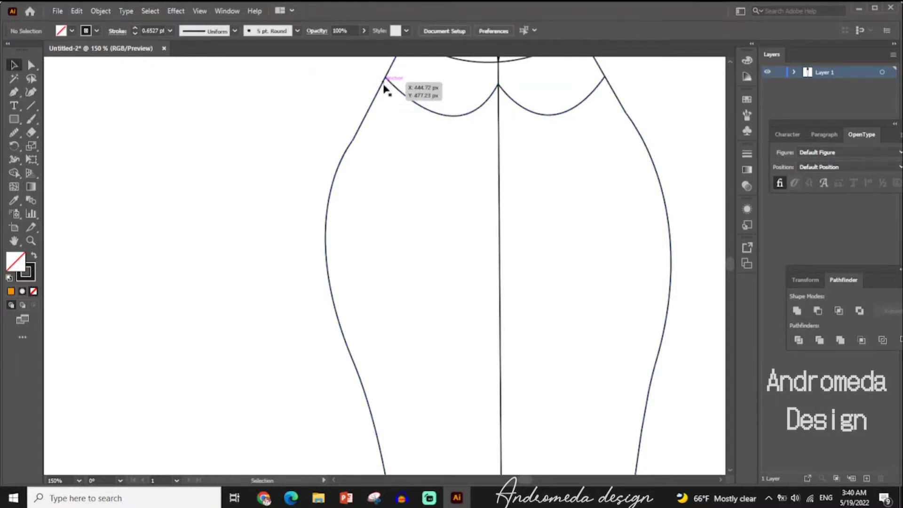
{"action": "left_click", "coordinate": [383, 84]}
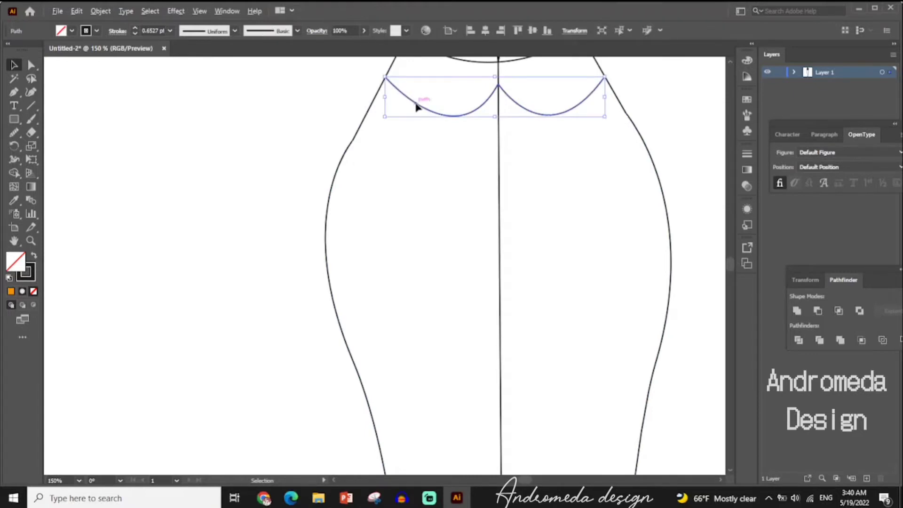
{"action": "left_click_drag", "start_coordinate": [415, 108], "coordinate": [416, 113]}
- Repeat the scallop transform copy with Ctrl+D until the stacked curves reach the hem
{"action": "key", "text": "ctrl+d"}
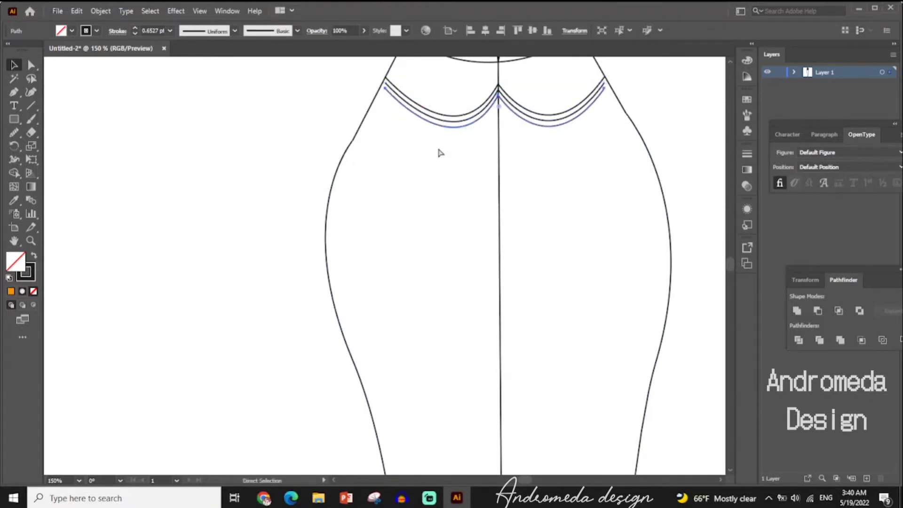
{"action": "key", "text": "ctrl+d"}
{"action": "key", "text": "ctrl+d"}
{"action": "key", "text": "ctrl+d"}
{"action": "key", "text": "ctrl+d"}
{"action": "key", "text": "ctrl+d"}
{"action": "key", "text": "ctrl+d"}
{"action": "key", "text": "ctrl+d"}
{"action": "key", "text": "ctrl+d"}
{"action": "key", "text": "ctrl+d"}
{"action": "key", "text": "ctrl+d"}
{"action": "key", "text": "ctrl+d"}
{"action": "key", "text": "ctrl+d"}
{"action": "scroll", "coordinate": [440, 151], "scroll_direction": "down", "scroll_amount": 3}
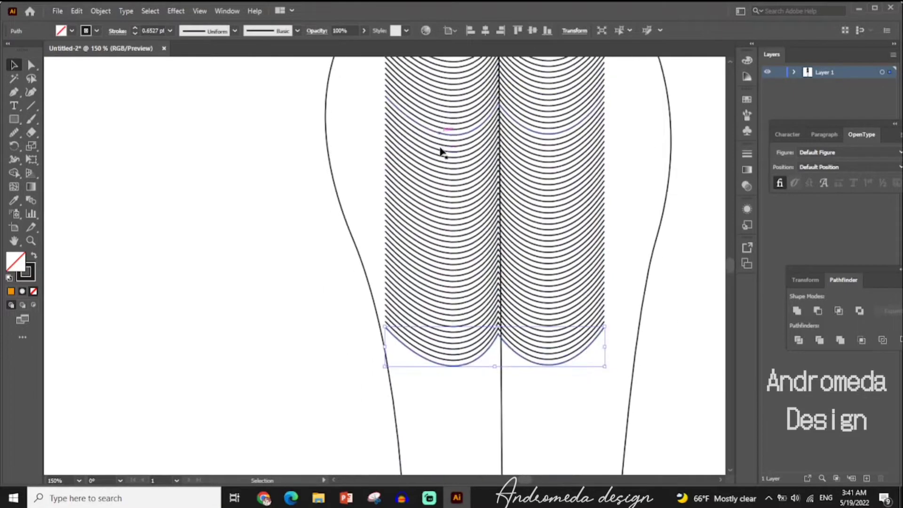
{"action": "scroll", "coordinate": [441, 151], "scroll_direction": "down", "scroll_amount": 5}
{"action": "scroll", "coordinate": [441, 151], "scroll_direction": "down", "scroll_amount": 1}
{"action": "key", "text": "ctrl+d"}
{"action": "key", "text": "ctrl+d"}
{"action": "key", "text": "ctrl+d"}
{"action": "key", "text": "ctrl+d"}
{"action": "key", "text": "ctrl+d"}
{"action": "key", "text": "ctrl+d"}
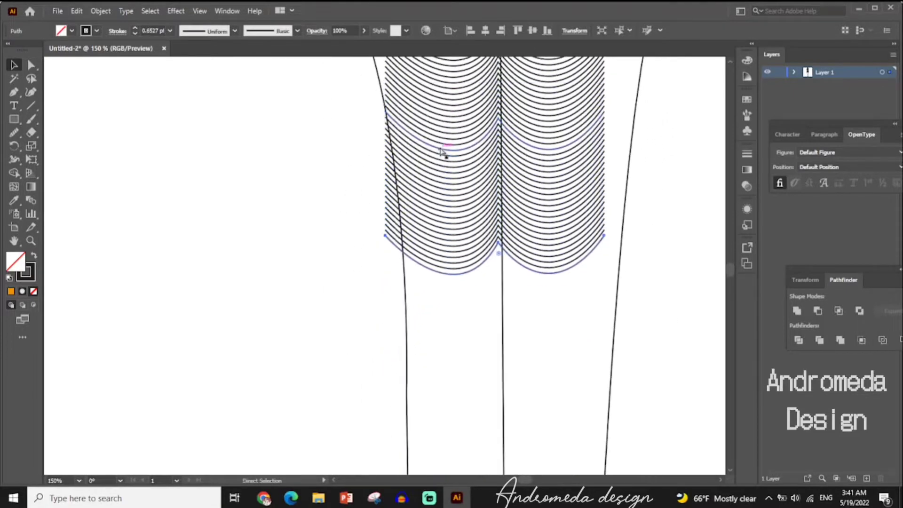
{"action": "key", "text": "ctrl+d"}
{"action": "key", "text": "ctrl+d"}
{"action": "key", "text": "ctrl+d"}
{"action": "key", "text": "ctrl+d"}
{"action": "key", "text": "ctrl+d"}
{"action": "key", "text": "ctrl+d"}
{"action": "key", "text": "ctrl+d"}
{"action": "key", "text": "ctrl+d"}
{"action": "key", "text": "ctrl+d"}
{"action": "scroll", "coordinate": [442, 150], "scroll_direction": "down", "scroll_amount": 5}
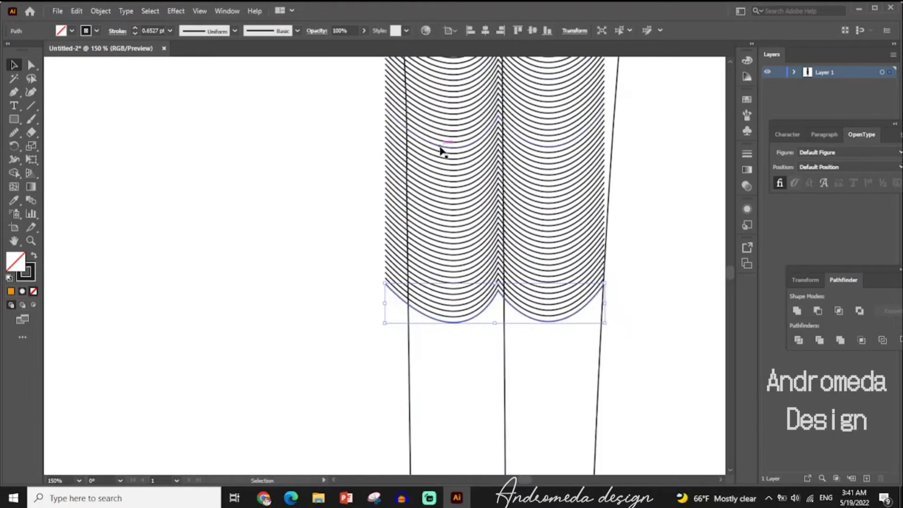
{"action": "scroll", "coordinate": [442, 150], "scroll_direction": "down", "scroll_amount": 3}
{"action": "scroll", "coordinate": [442, 150], "scroll_direction": "down", "scroll_amount": 1}
{"action": "key", "text": "ctrl+d"}
{"action": "key", "text": "ctrl+d"}
{"action": "key", "text": "ctrl+d"}
{"action": "key", "text": "ctrl+d"}
{"action": "key", "text": "ctrl+d"}
{"action": "key", "text": "ctrl+d"}
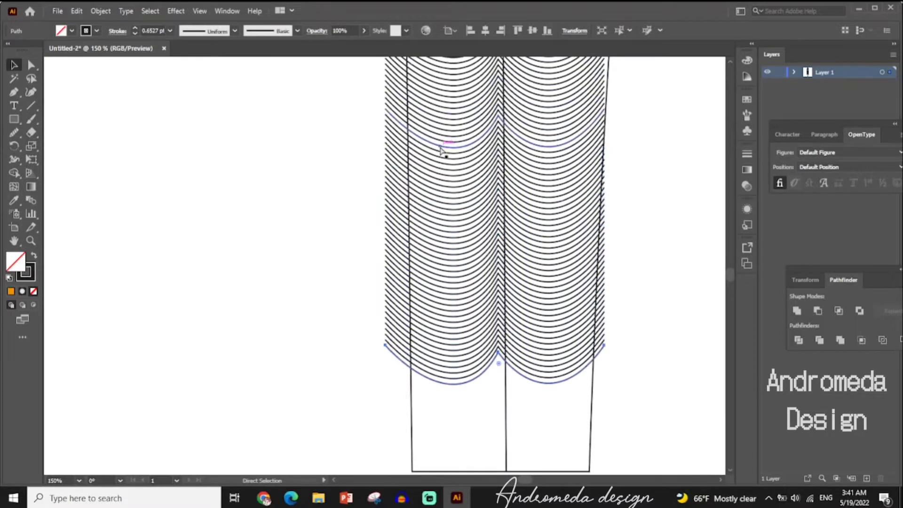
{"action": "key", "text": "ctrl+d"}
{"action": "key", "text": "ctrl+d"}
{"action": "key", "text": "ctrl+d"}
{"action": "key", "text": "ctrl+d"}
{"action": "key", "text": "ctrl+d"}
{"action": "key", "text": "ctrl+d"}
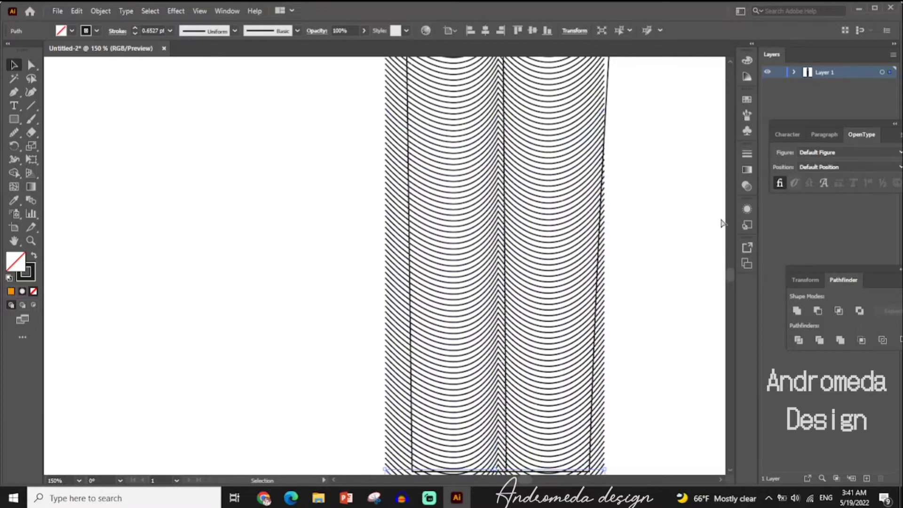
{"action": "key", "text": "ctrl+0"}
{"action": "left_click", "coordinate": [340, 434]}
- Select the scallop curves, zooming in to inspect the bottom curves at the leg ends
{"action": "left_click_drag", "start_coordinate": [346, 419], "coordinate": [344, 221]}
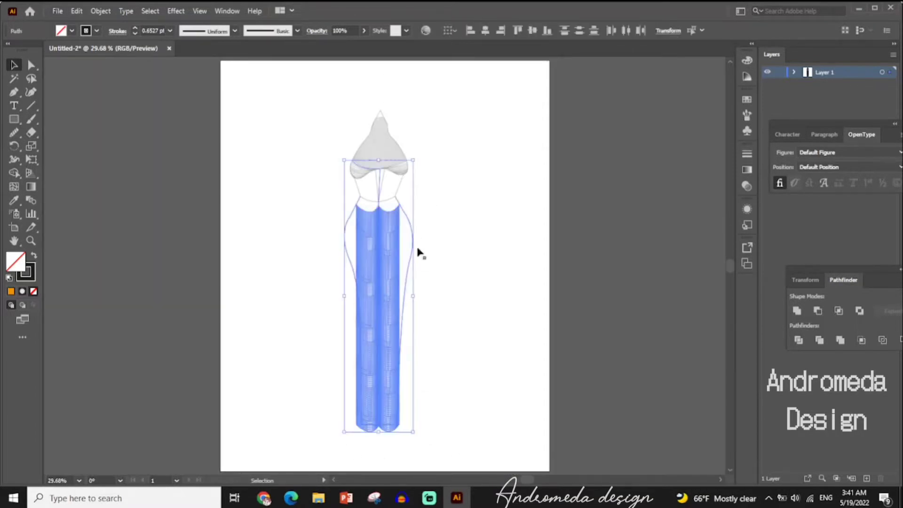
{"action": "left_click", "coordinate": [417, 252]}
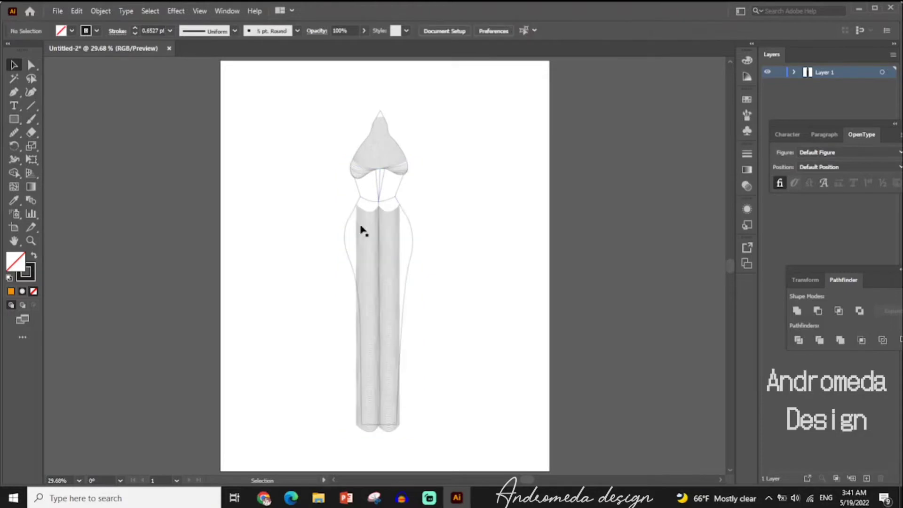
{"action": "left_click", "coordinate": [388, 426]}
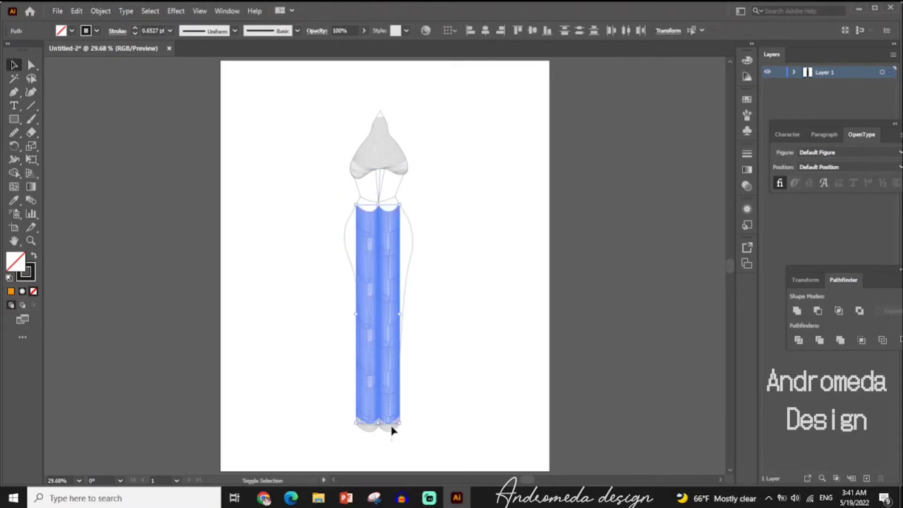
{"action": "left_click", "coordinate": [462, 370]}
{"action": "key", "text": "ctrl+plus"}
{"action": "key", "text": "ctrl+plus"}
{"action": "key", "text": "ctrl+plus"}
{"action": "scroll", "coordinate": [485, 388], "scroll_direction": "down", "scroll_amount": 3}
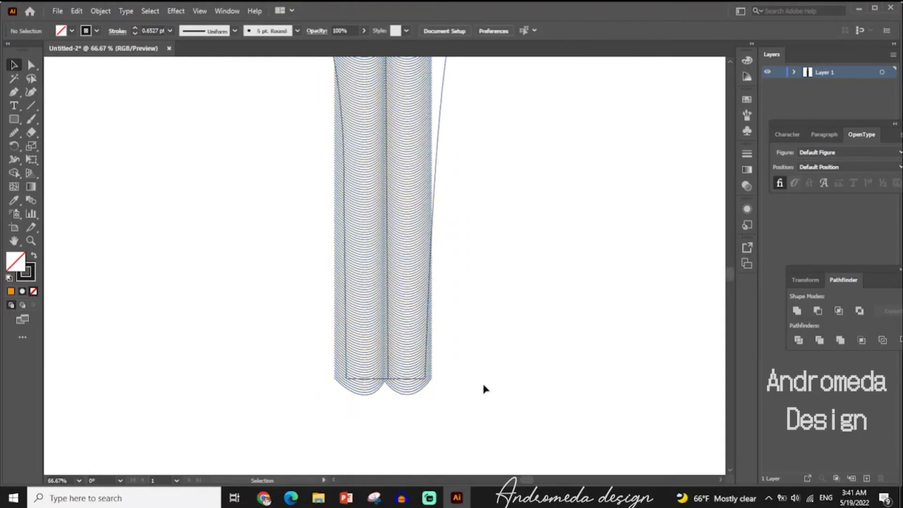
{"action": "left_click", "coordinate": [369, 402]}
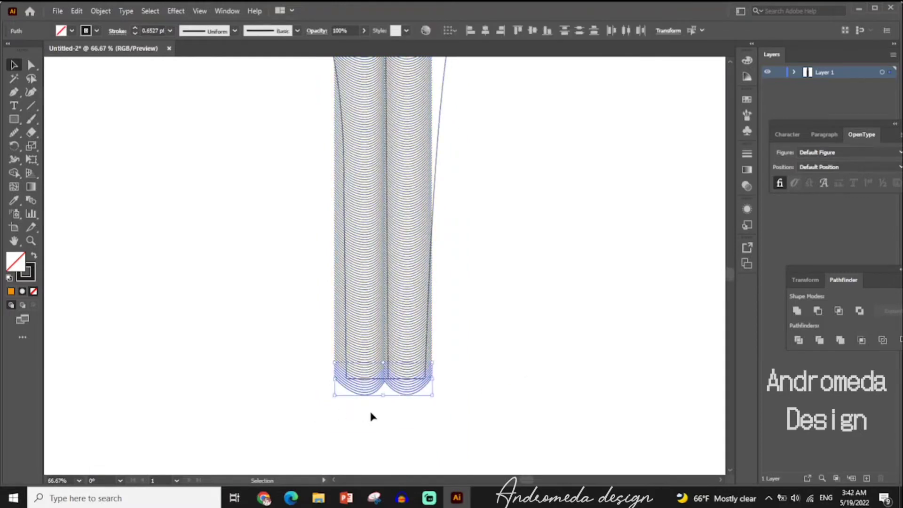
{"action": "left_click", "coordinate": [371, 416]}
{"action": "scroll", "coordinate": [515, 264], "scroll_direction": "up", "scroll_amount": 5}
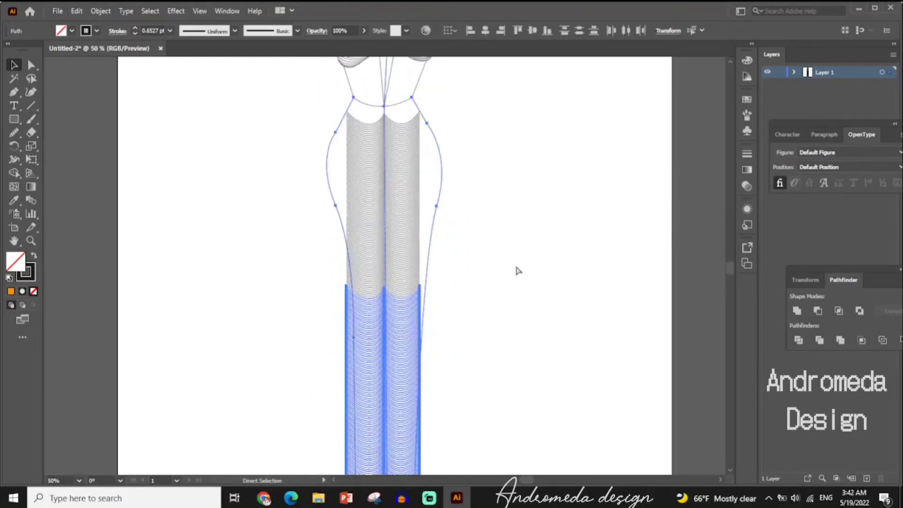
{"action": "key", "text": "ctrl+minus"}
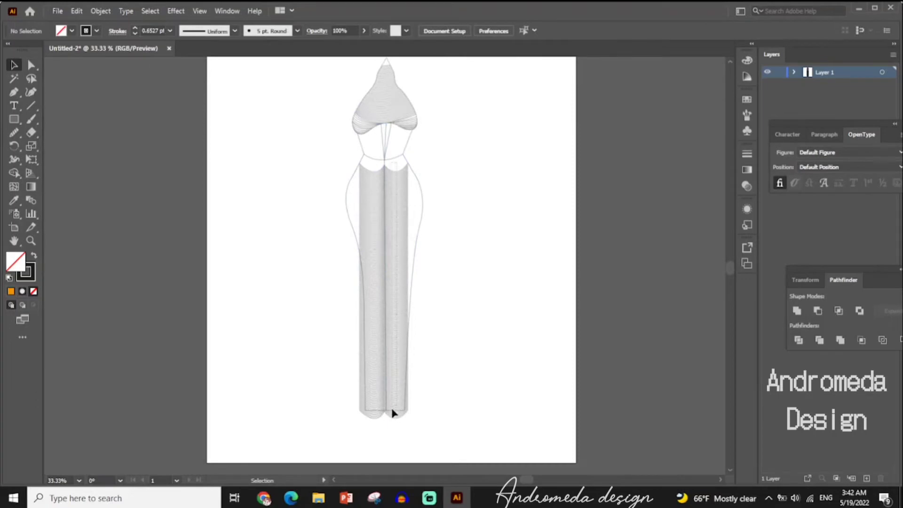
- Group all the skirt-column scallop curves into one group
{"action": "left_click", "coordinate": [392, 410]}
{"action": "right_click", "coordinate": [412, 408]}
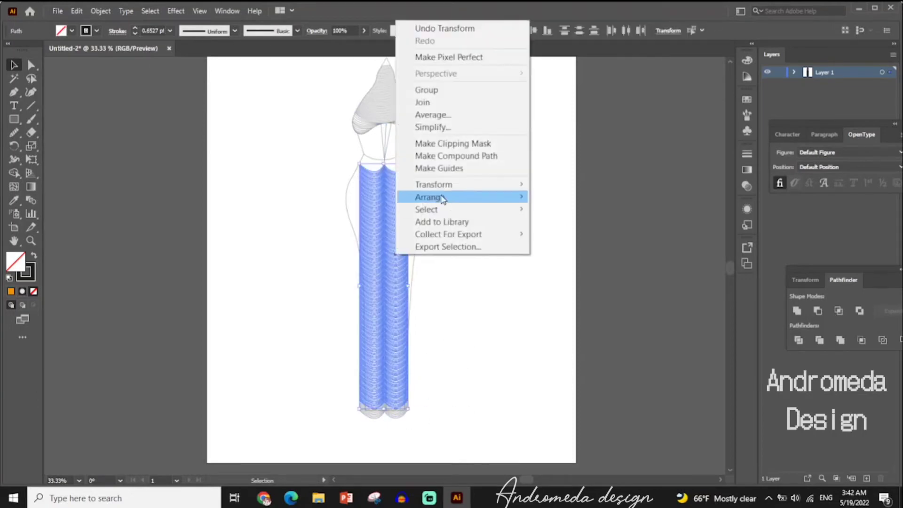
{"action": "left_click", "coordinate": [503, 102]}
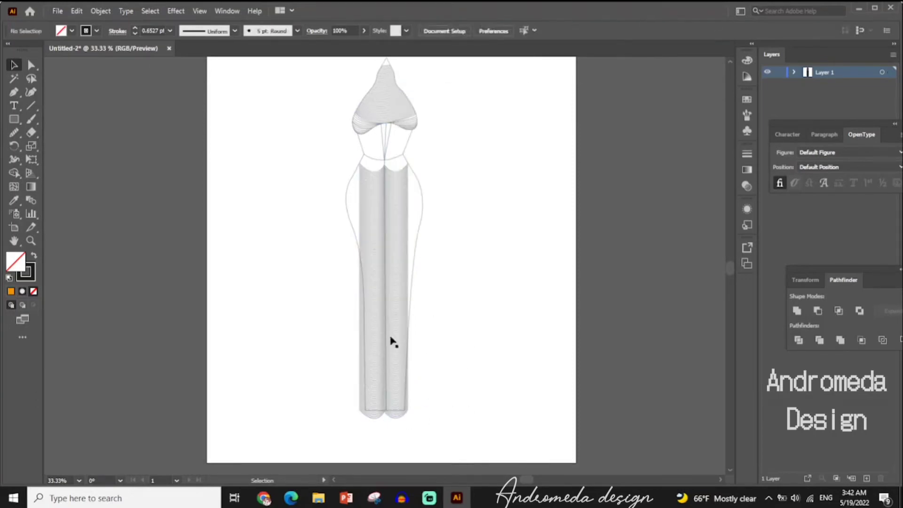
{"action": "left_click", "coordinate": [400, 424]}
- Select the curves with the body outline, try Shape Builder, then select only the curve group
{"action": "left_click_drag", "start_coordinate": [309, 167], "coordinate": [359, 390]}
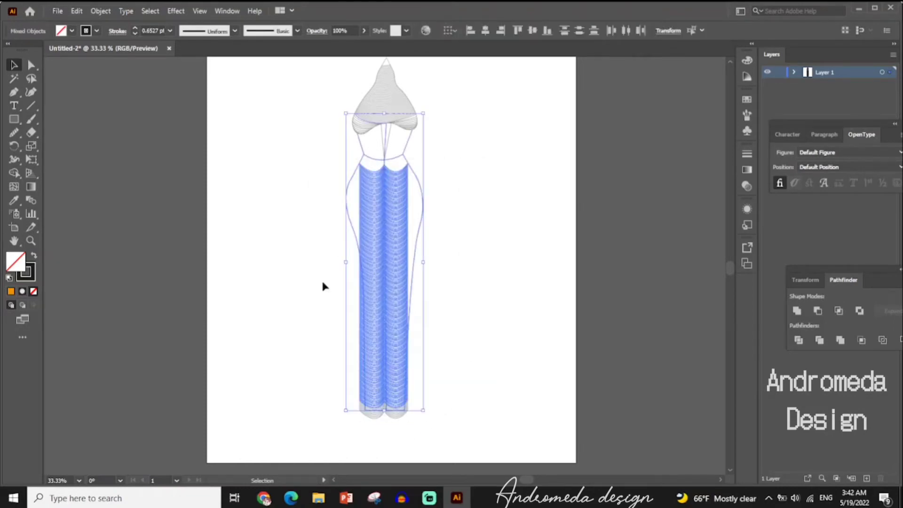
{"action": "left_click", "coordinate": [14, 173]}
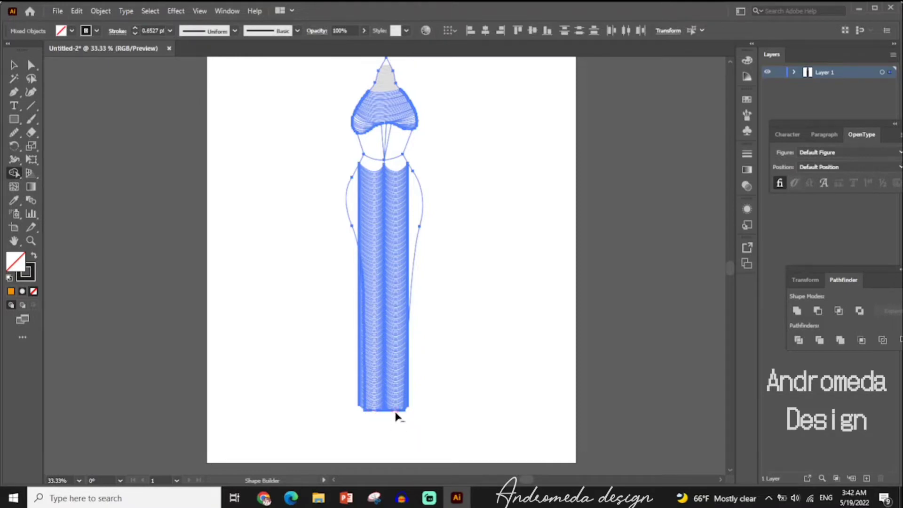
{"action": "key", "text": "v"}
{"action": "left_click", "coordinate": [400, 298]}
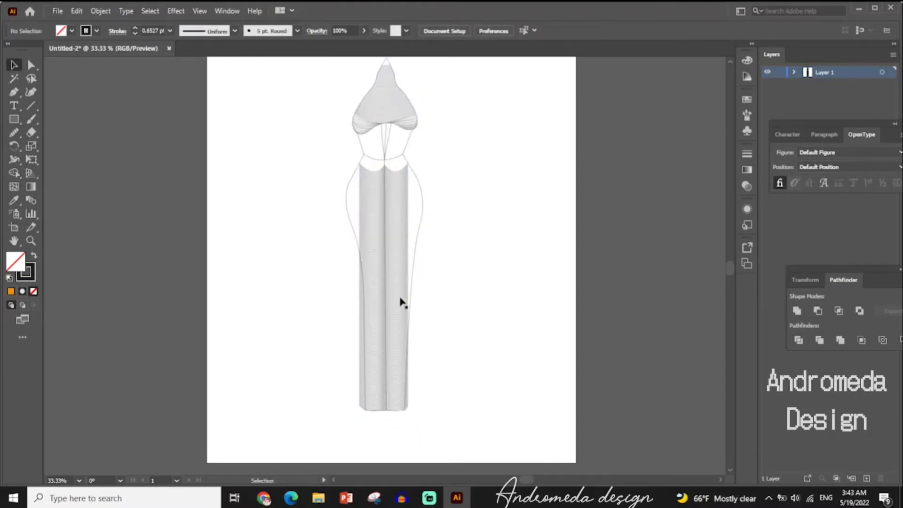
{"action": "left_click", "coordinate": [397, 300]}
- Move the curve group beside the body, then back onto the dress
{"action": "left_click_drag", "start_coordinate": [396, 300], "coordinate": [276, 273]}
{"action": "left_click", "coordinate": [383, 416]}
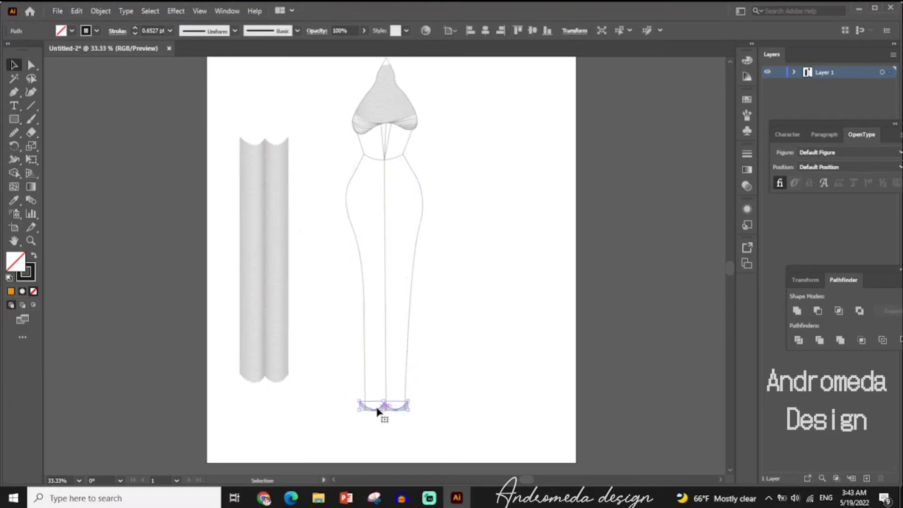
{"action": "key", "text": "ctrl+equal"}
{"action": "scroll", "coordinate": [378, 412], "scroll_direction": "down", "scroll_amount": 5}
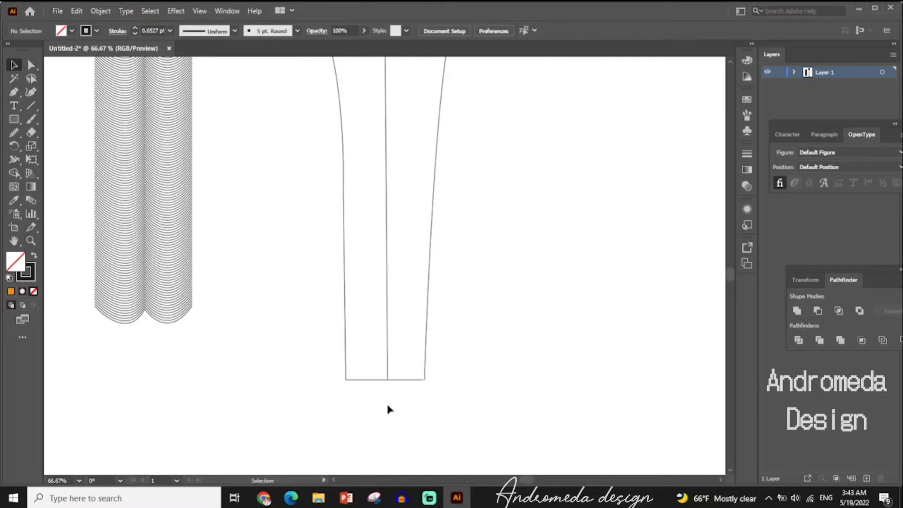
{"action": "key", "text": "ctrl+minus"}
{"action": "key", "text": "ctrl+minus"}
{"action": "key", "text": "ctrl+minus"}
{"action": "key", "text": "ctrl+minus"}
{"action": "left_click_drag", "start_coordinate": [293, 177], "coordinate": [383, 191]}
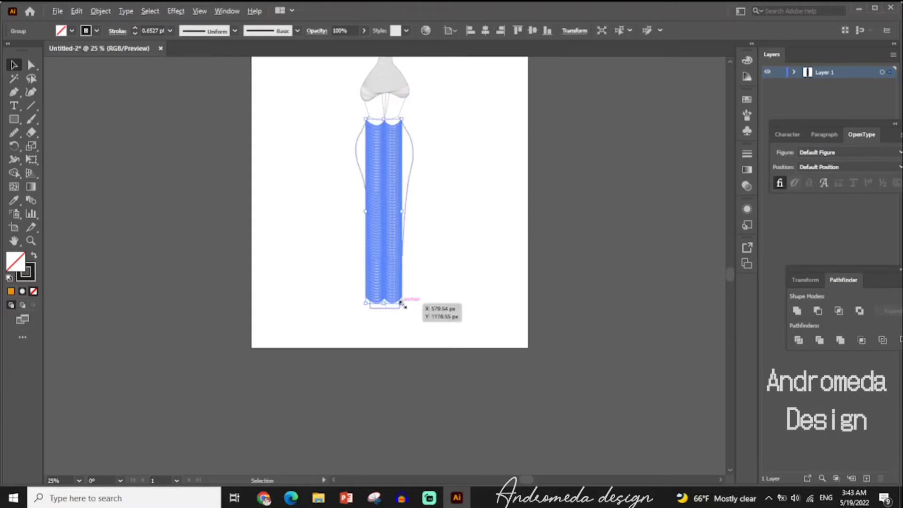
- Scale the curve group larger and widen it to both sides of the skirt
{"action": "left_click_drag", "start_coordinate": [403, 302], "coordinate": [406, 325]}
{"action": "mouse_move", "coordinate": [371, 212]}
{"action": "left_mouse_down"}
{"action": "mouse_move", "coordinate": [371, 233]}
{"action": "mouse_move", "coordinate": [415, 233]}
{"action": "left_mouse_up"}
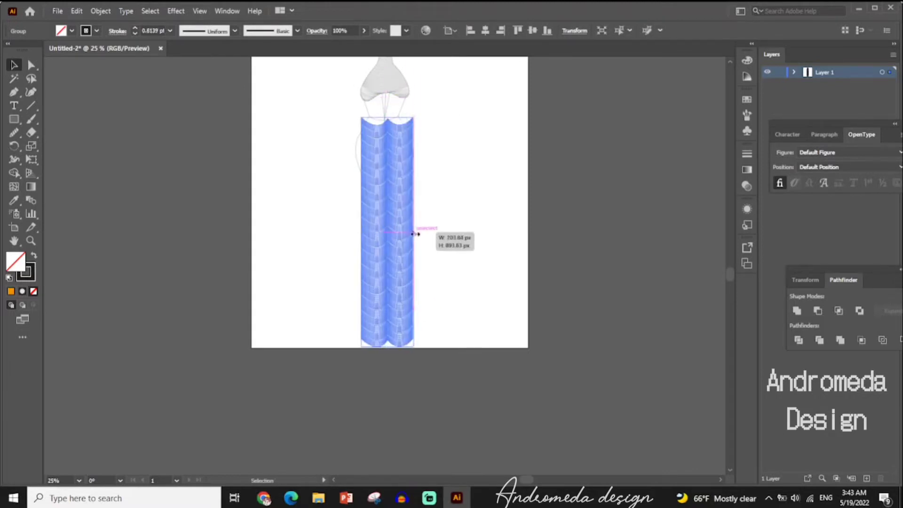
{"action": "left_click_drag", "start_coordinate": [358, 231], "coordinate": [349, 231]}
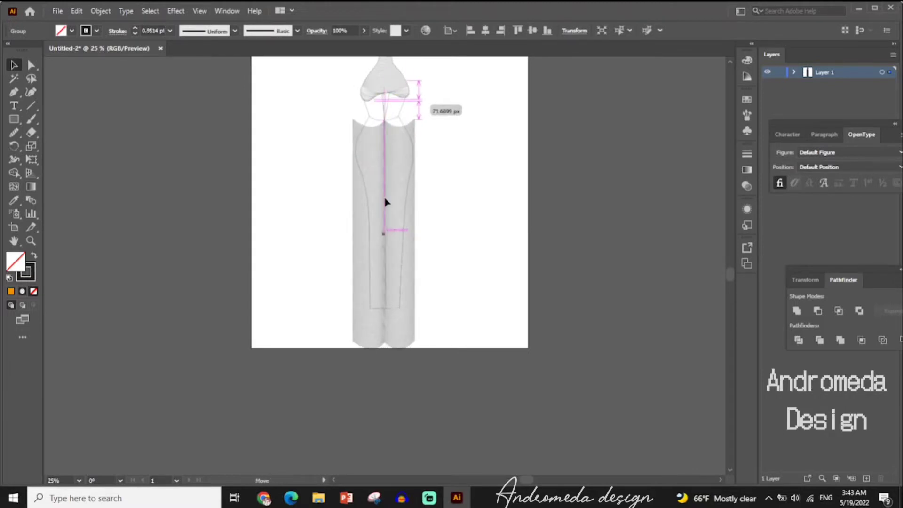
{"action": "left_click", "coordinate": [474, 236]}
- Align the stripe group's top edge under the waist and select it with the dress outline
{"action": "key", "text": "ctrl+plus"}
{"action": "key", "text": "ctrl+plus"}
{"action": "key", "text": "ctrl+plus"}
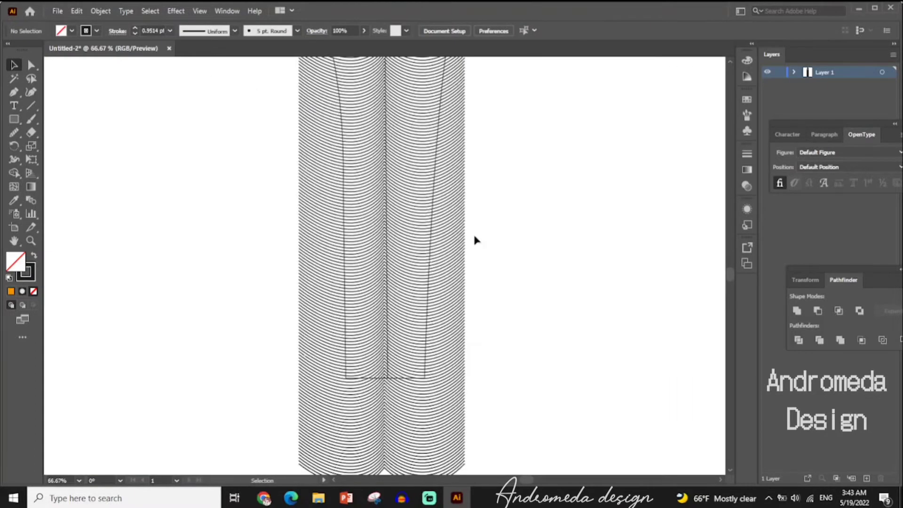
{"action": "scroll", "coordinate": [475, 235], "scroll_direction": "up", "scroll_amount": 2}
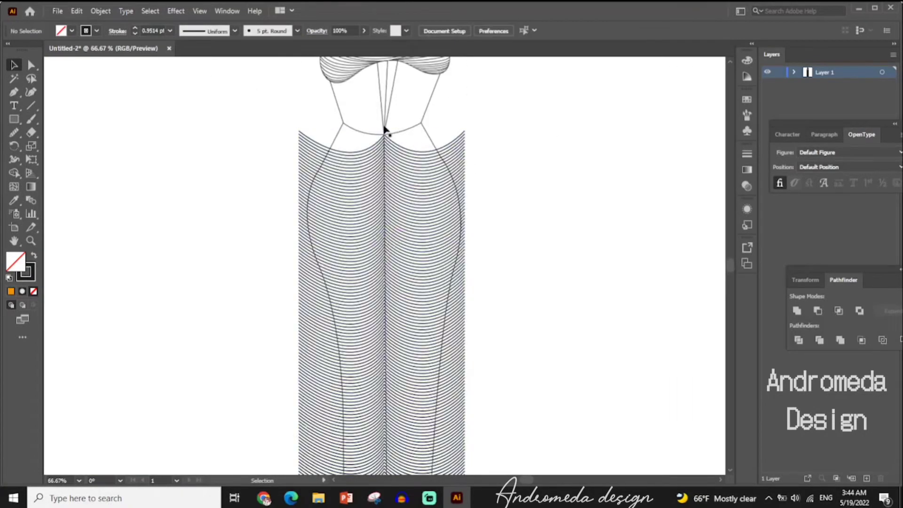
{"action": "scroll", "coordinate": [478, 124], "scroll_direction": "up", "scroll_amount": 2}
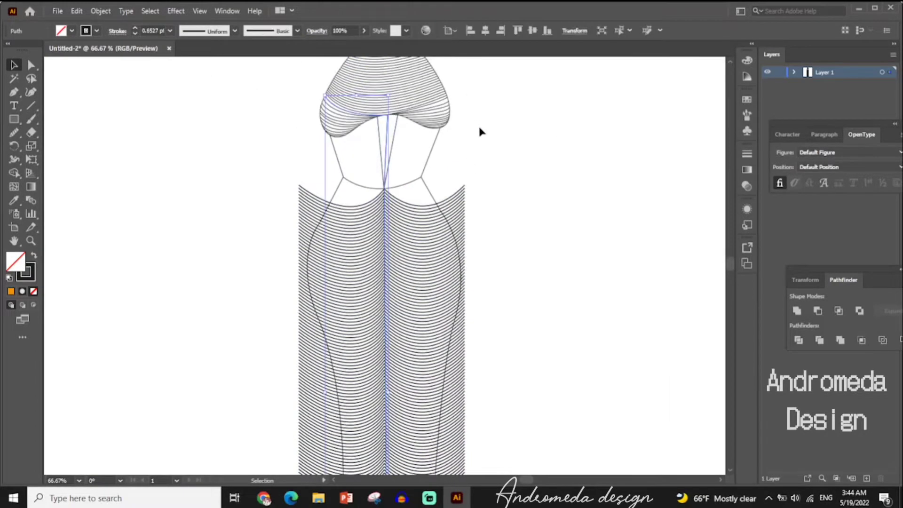
{"action": "scroll", "coordinate": [517, 195], "scroll_direction": "down", "scroll_amount": 5}
{"action": "scroll", "coordinate": [517, 194], "scroll_direction": "down", "scroll_amount": 5}
{"action": "left_click", "coordinate": [395, 191]}
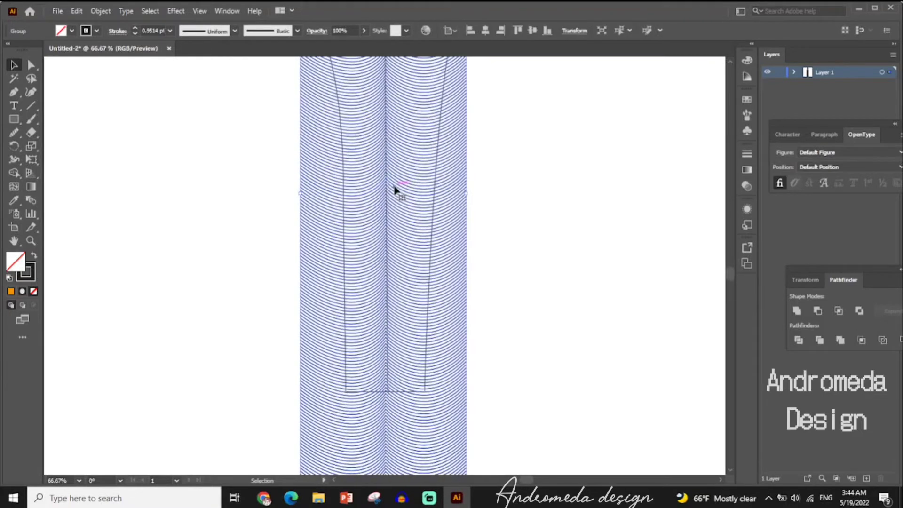
{"action": "scroll", "coordinate": [429, 228], "scroll_direction": "up", "scroll_amount": 5}
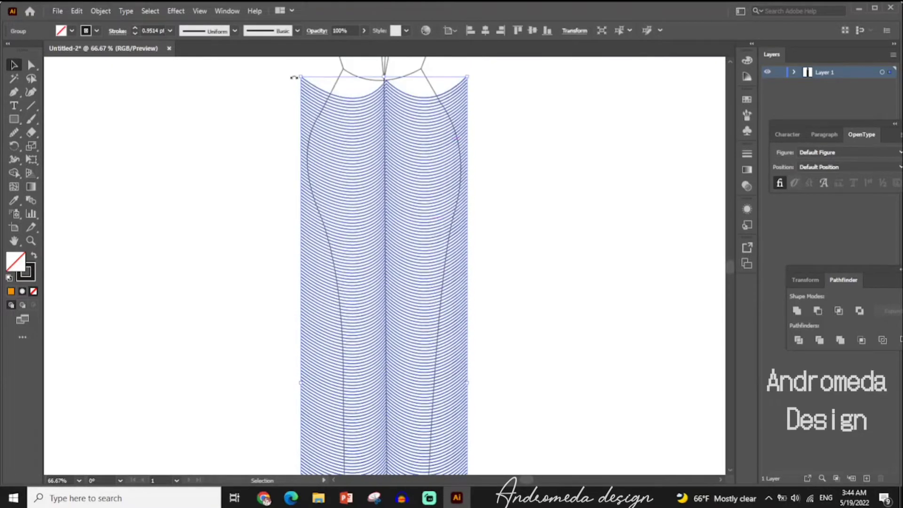
{"action": "left_click_drag", "start_coordinate": [293, 75], "coordinate": [321, 98]}
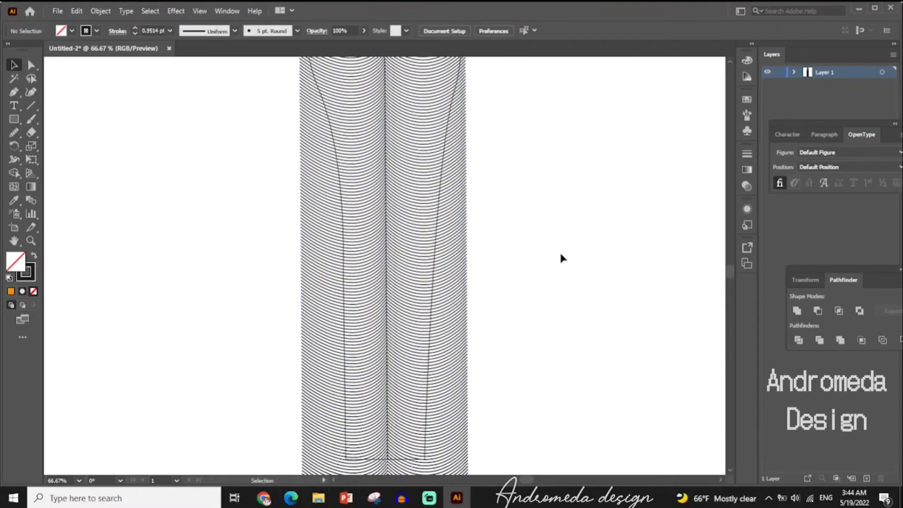
{"action": "key", "text": "ctrl+minus"}
{"action": "key", "text": "ctrl+minus"}
{"action": "left_click_drag", "start_coordinate": [489, 308], "coordinate": [530, 328]}
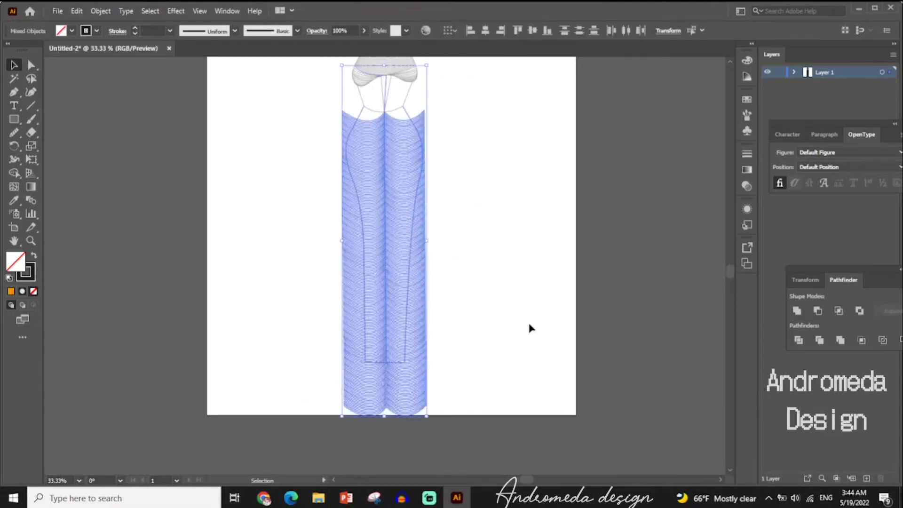
- With Shape Builder, delete the stripe regions outside the dress's right side, left side and hem
{"action": "left_click", "coordinate": [11, 175]}
{"action": "mouse_move", "coordinate": [413, 373]}
{"action": "left_mouse_down"}
{"action": "mouse_move", "coordinate": [413, 392]}
{"action": "mouse_move", "coordinate": [353, 425]}
{"action": "left_mouse_up"}
{"action": "left_click_drag", "start_coordinate": [349, 203], "coordinate": [346, 128]}
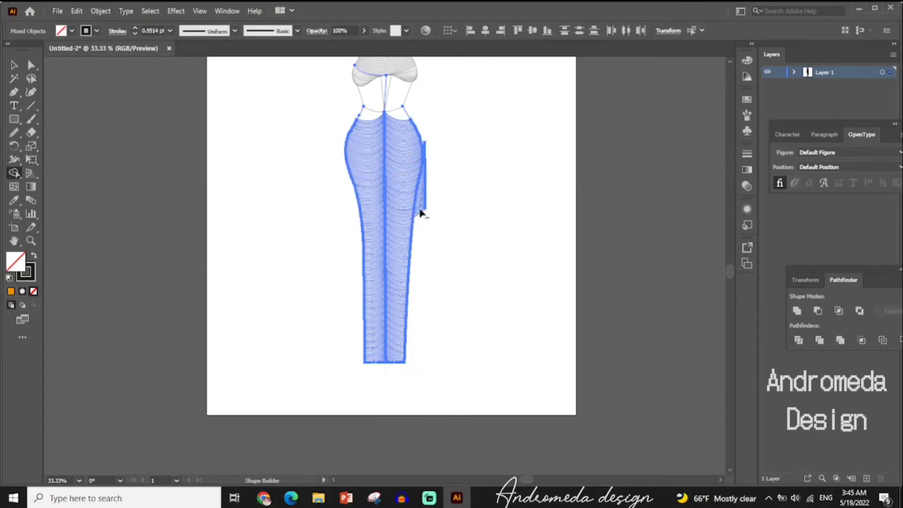
- Remove the stray line stubs to the right of the dress, then deselect
{"action": "key", "text": "ctrl+1"}
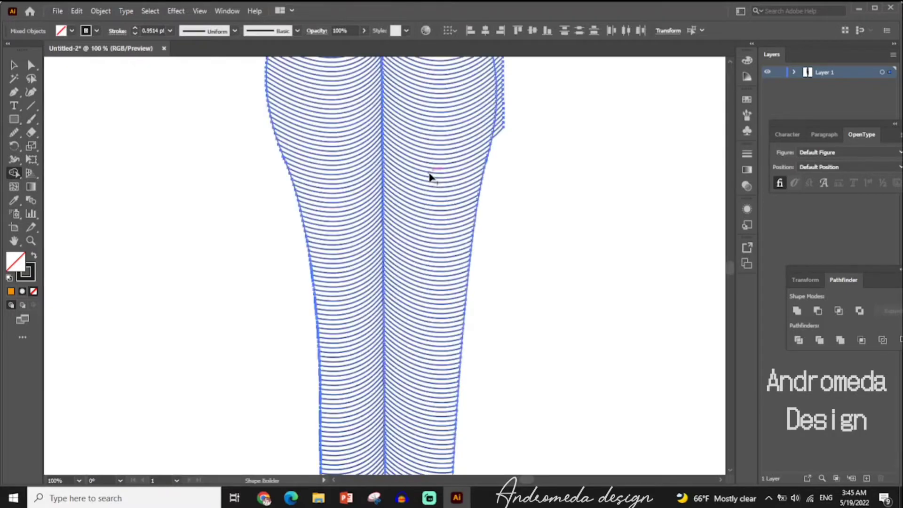
{"action": "key", "text": "ctrl+plus"}
{"action": "left_click_drag", "start_coordinate": [485, 174], "coordinate": [481, 322]}
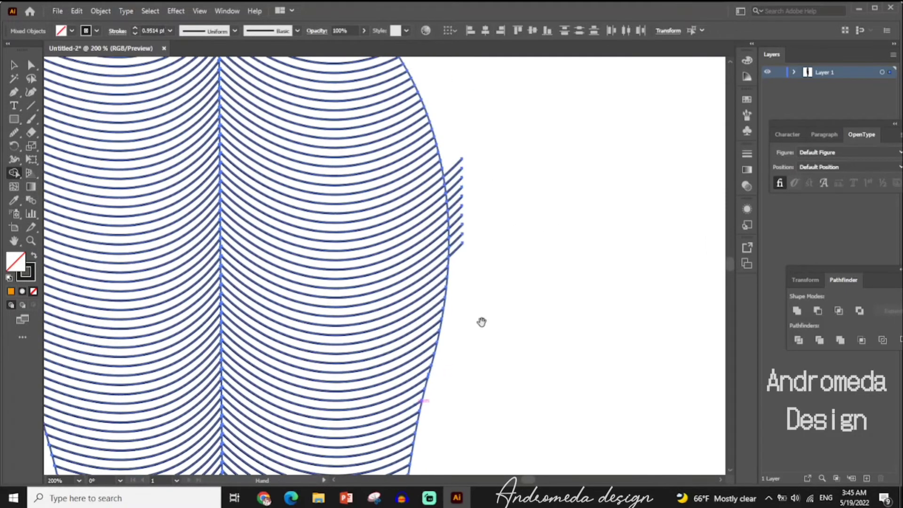
{"action": "left_click_drag", "start_coordinate": [460, 239], "coordinate": [454, 156]}
{"action": "key", "text": "ctrl+minus"}
{"action": "key", "text": "ctrl+minus"}
{"action": "key", "text": "ctrl+minus"}
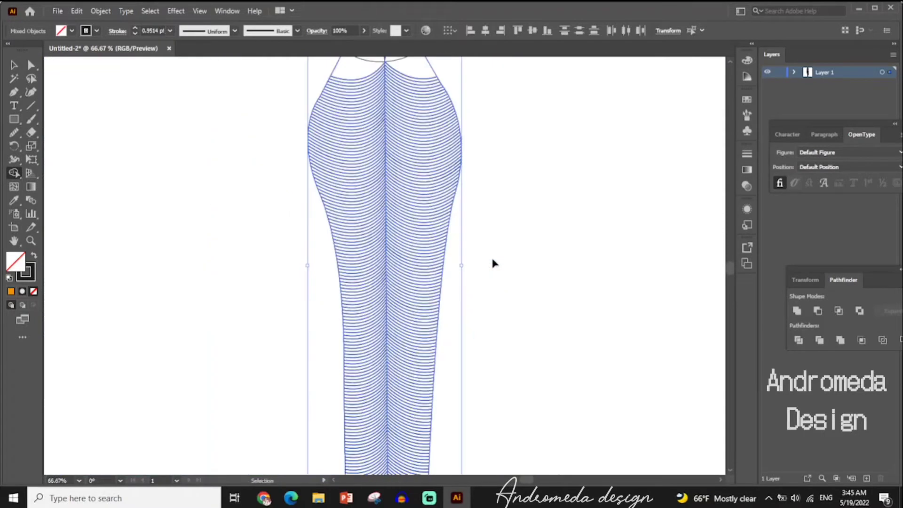
{"action": "key", "text": "ctrl+minus"}
{"action": "key", "text": "ctrl+minus"}
{"action": "key", "text": "v"}
{"action": "left_click", "coordinate": [524, 242]}
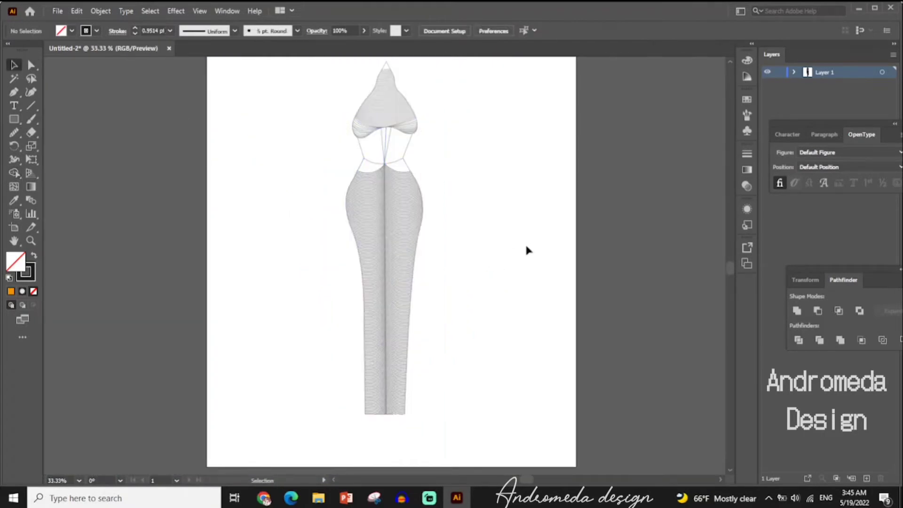
{"action": "scroll", "coordinate": [468, 156], "scroll_direction": "up", "scroll_amount": 1}
- Select the bust shapes and switch to Shape Builder (Shift+M)
{"action": "left_click", "coordinate": [418, 134]}
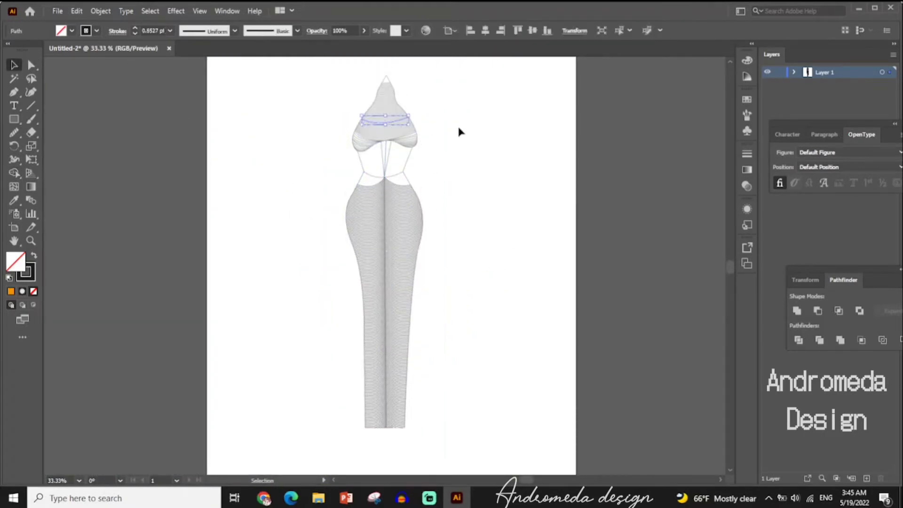
{"action": "left_click", "coordinate": [459, 129]}
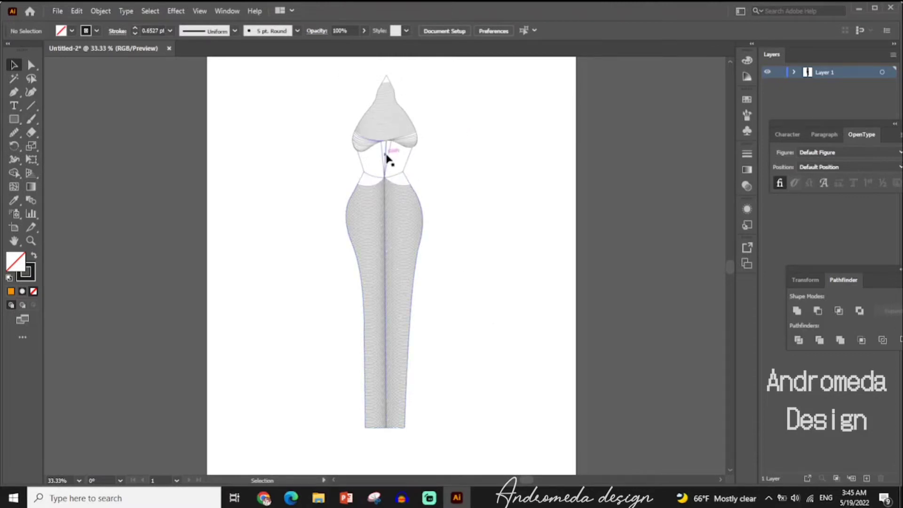
{"action": "scroll", "coordinate": [371, 162], "scroll_direction": "up", "scroll_amount": 3}
{"action": "scroll", "coordinate": [486, 346], "scroll_direction": "up", "scroll_amount": 1}
{"action": "left_click", "coordinate": [391, 132]}
{"action": "key", "text": "shift+m"}
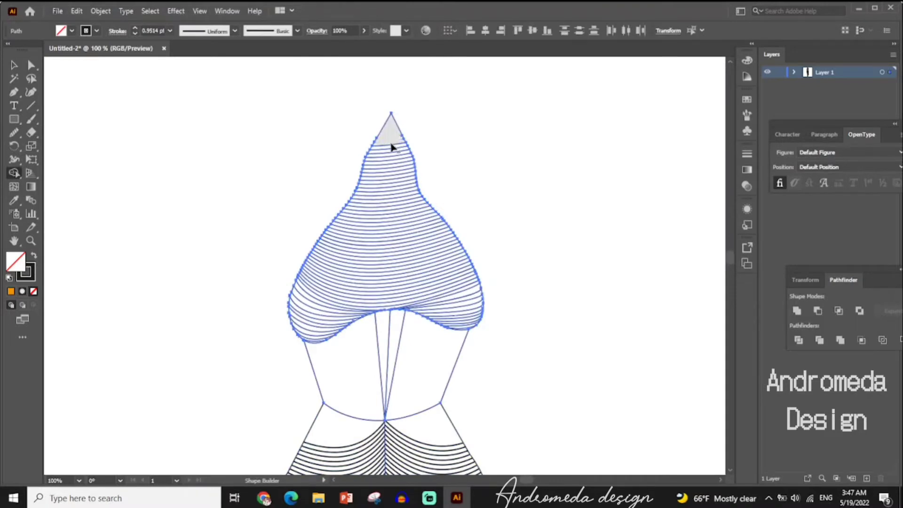
- Merge the ten upper stripe bands down the bust into the plain top region
{"action": "left_click", "coordinate": [393, 172], "text": "alt"}
{"action": "left_click", "coordinate": [398, 187], "text": "alt"}
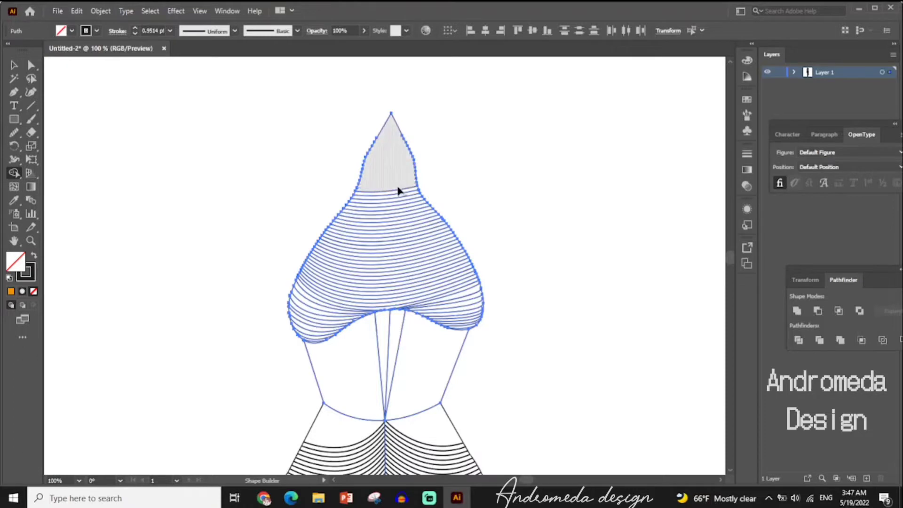
{"action": "left_click", "coordinate": [400, 195], "text": "alt"}
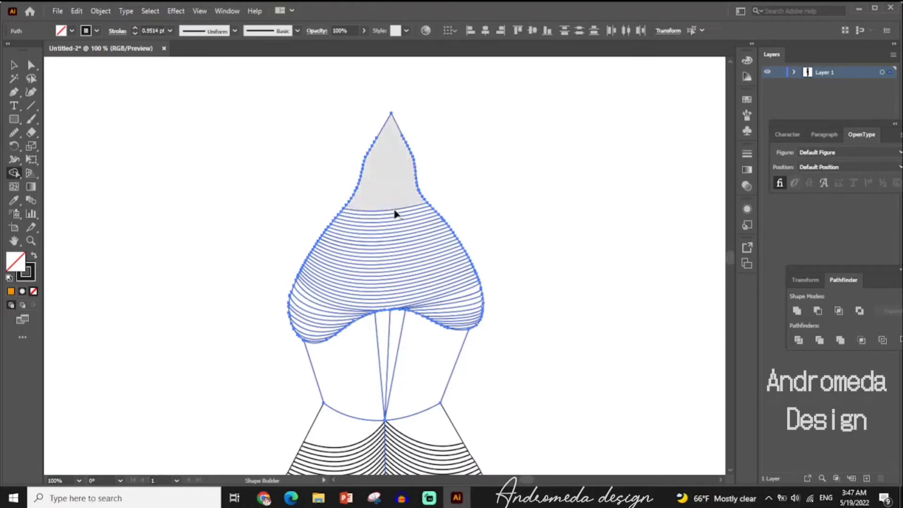
{"action": "left_click", "coordinate": [395, 215], "text": "alt"}
{"action": "left_click", "coordinate": [395, 232], "text": "alt"}
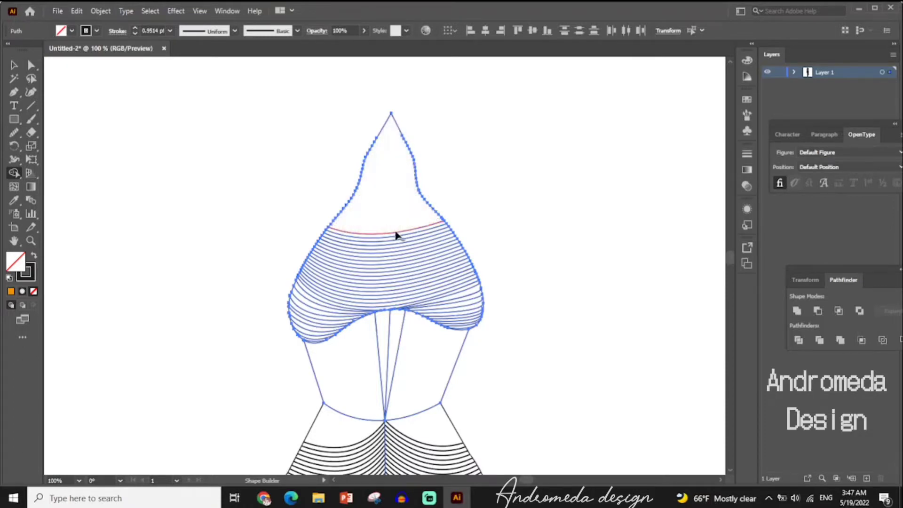
{"action": "left_click", "coordinate": [395, 248], "text": "alt"}
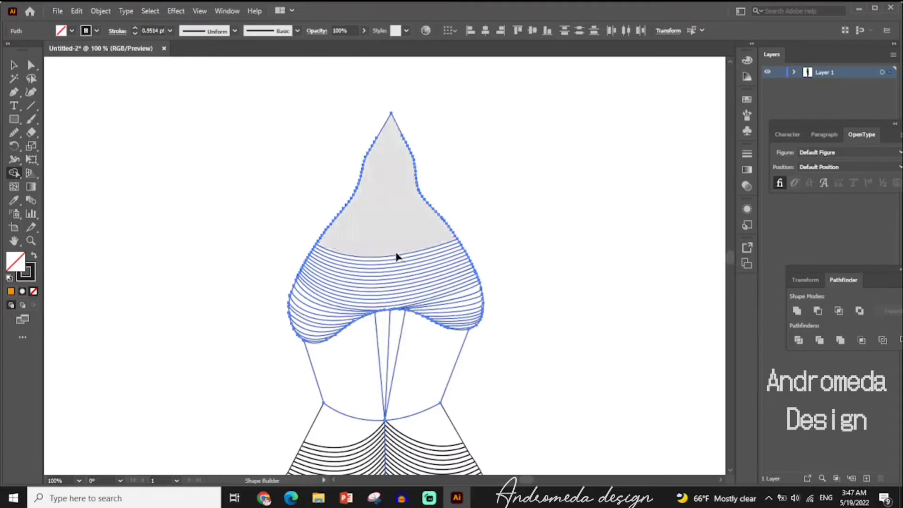
{"action": "left_click", "coordinate": [396, 258], "text": "alt"}
{"action": "left_click", "coordinate": [396, 271], "text": "alt"}
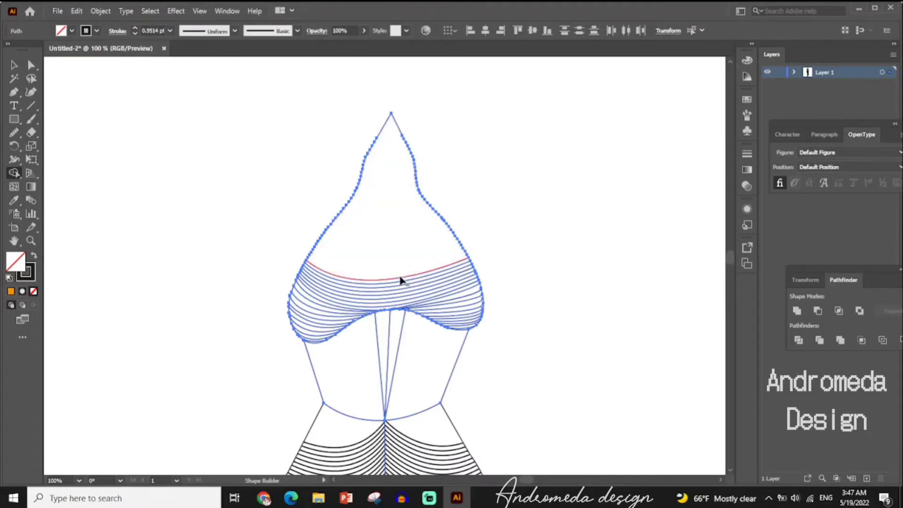
{"action": "left_click", "coordinate": [390, 287], "text": "alt"}
{"action": "left_click", "coordinate": [390, 296], "text": "alt"}
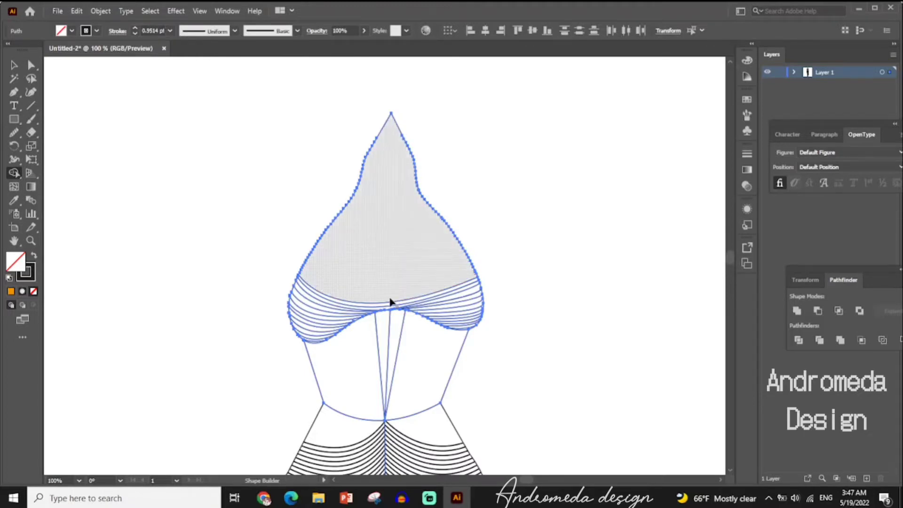
{"action": "key", "text": "v"}
{"action": "left_click", "coordinate": [614, 227]}
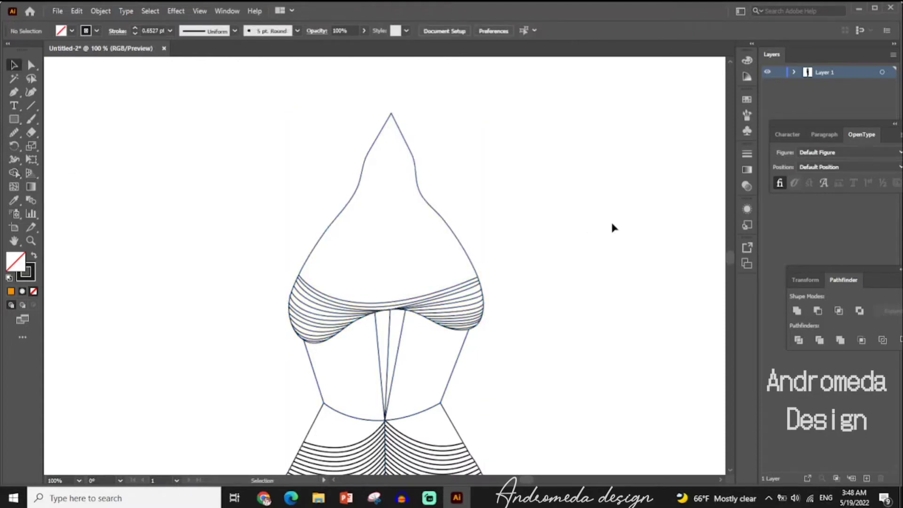
- Drag an anchor on the cups' top curve down and right so it dips into the centre
{"action": "key", "text": "a"}
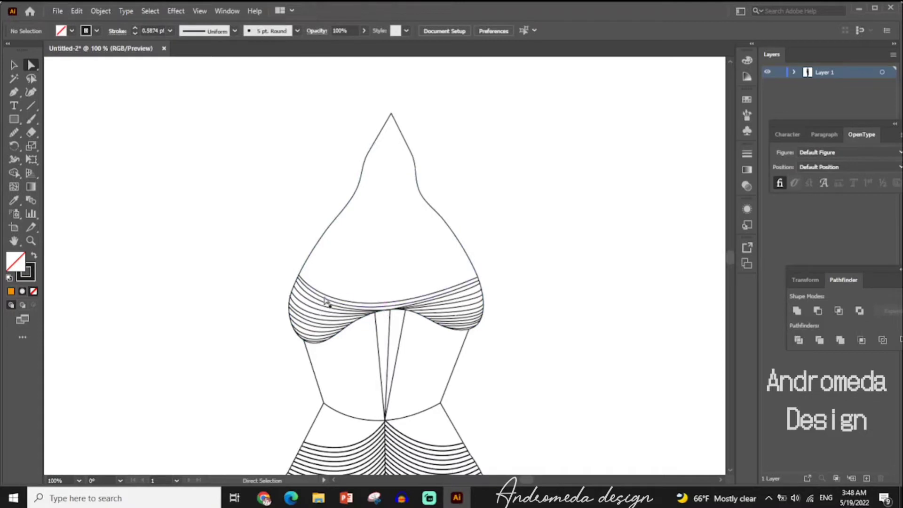
{"action": "left_click", "coordinate": [381, 305]}
{"action": "left_click_drag", "start_coordinate": [381, 305], "coordinate": [385, 312]}
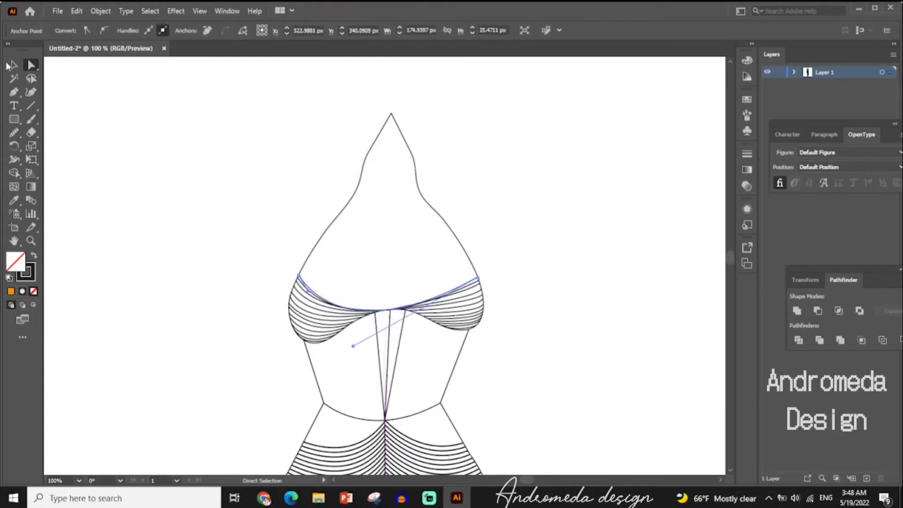
{"action": "key", "text": "v"}
{"action": "left_click", "coordinate": [691, 346]}
- Draw a Pen path from the right cup edge through the bust centre to the left cup
{"action": "key", "text": "p"}
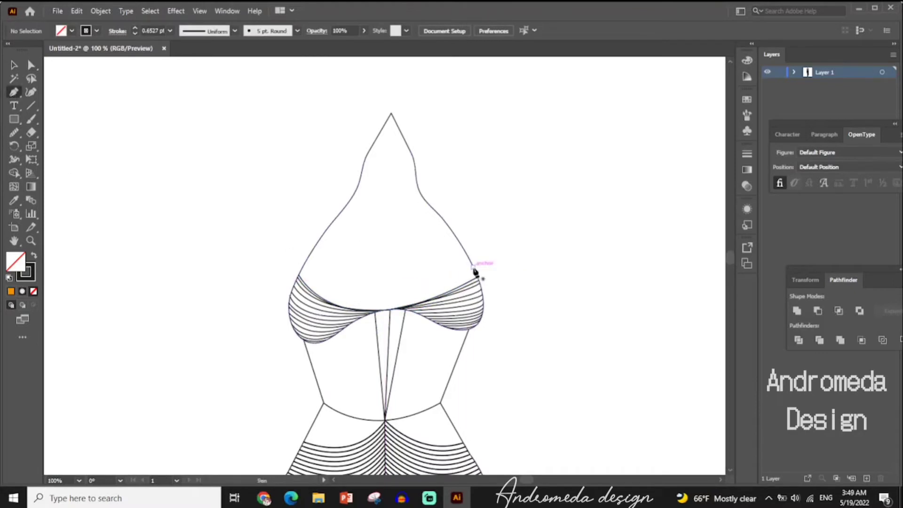
{"action": "left_click", "coordinate": [475, 271]}
{"action": "left_click", "coordinate": [385, 310]}
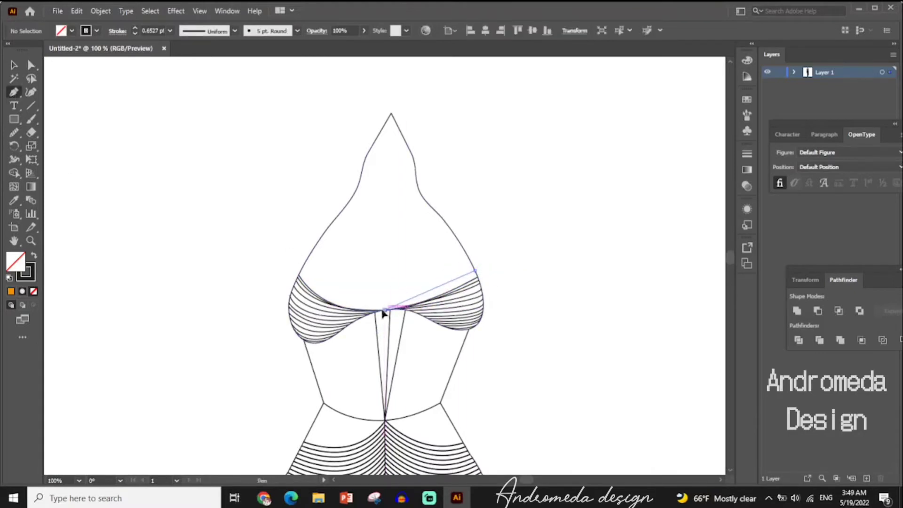
{"action": "left_click", "coordinate": [310, 331]}
{"action": "key", "text": "v"}
{"action": "left_click", "coordinate": [600, 354]}
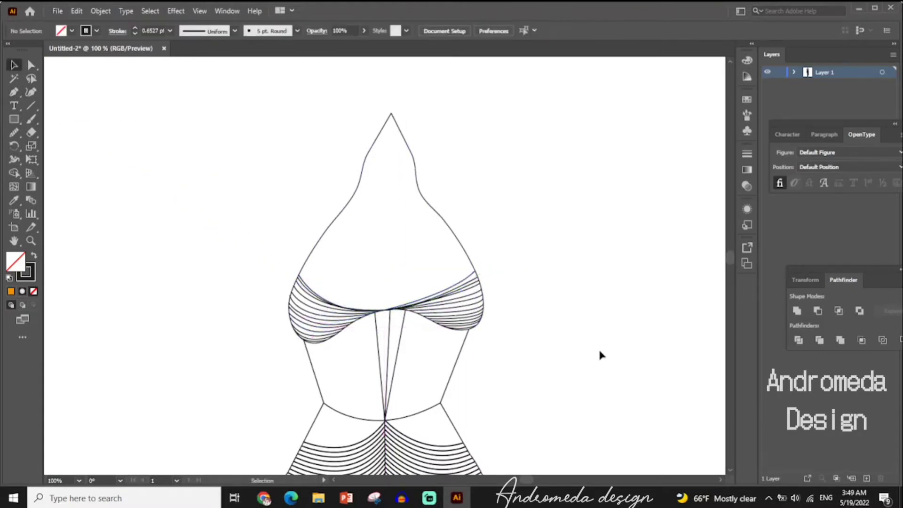
{"action": "scroll", "coordinate": [598, 348], "scroll_direction": "down", "scroll_amount": 5}
- Select the whole dress and try a CMYK Red fill, then undo it
{"action": "key", "text": "ctrl+minus"}
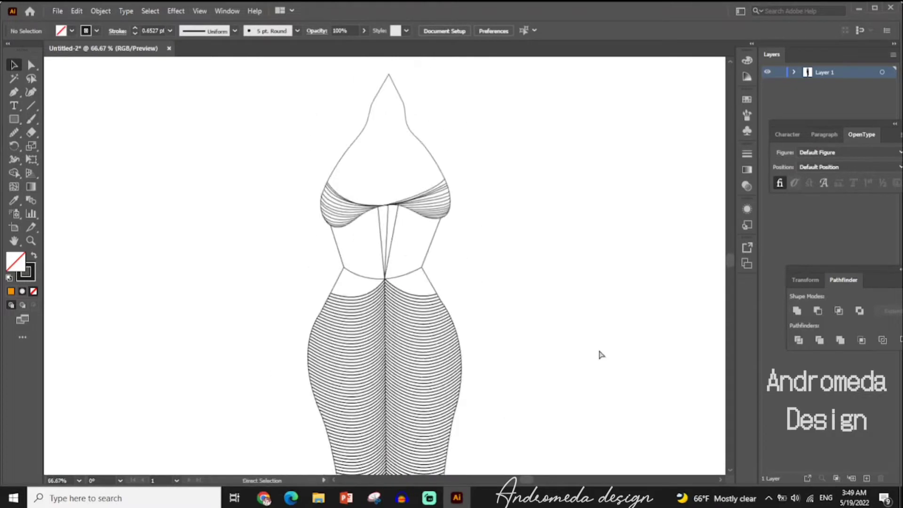
{"action": "key", "text": "ctrl+minus"}
{"action": "left_click_drag", "start_coordinate": [325, 81], "coordinate": [467, 409]}
{"action": "scroll", "coordinate": [520, 329], "scroll_direction": "down", "scroll_amount": 1}
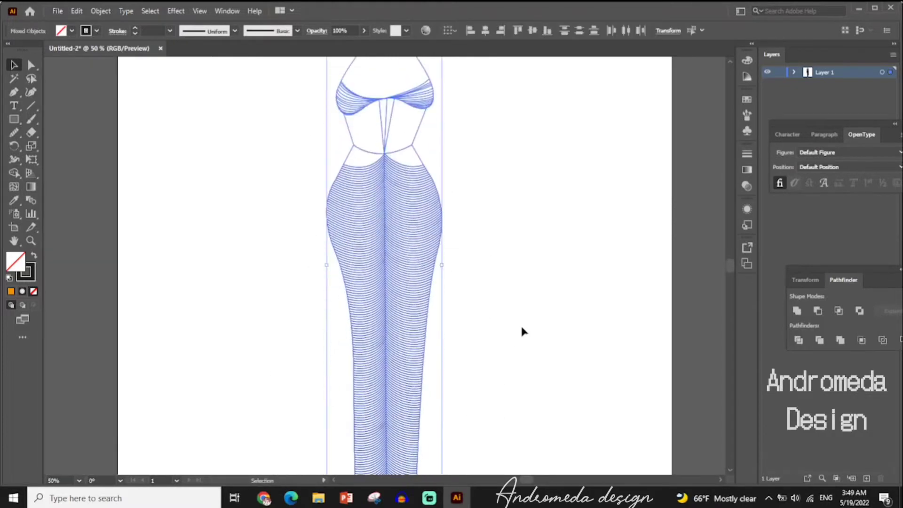
{"action": "left_click", "coordinate": [72, 30]}
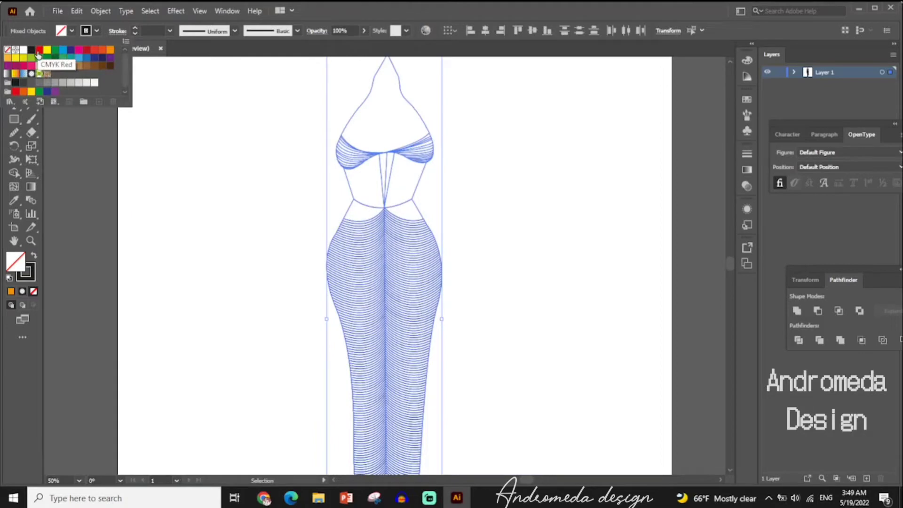
{"action": "left_click", "coordinate": [39, 51]}
{"action": "key", "text": "ctrl+z"}
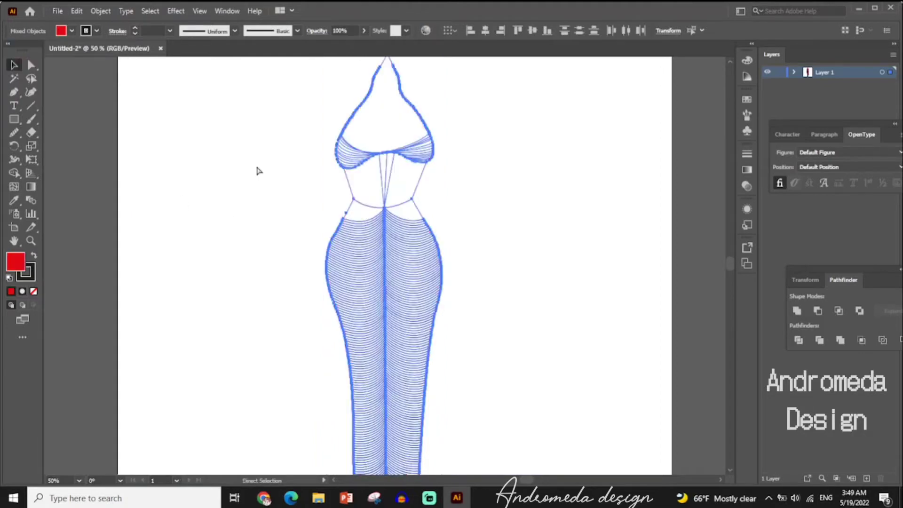
- With Shape Builder, fill the right bodice panel and both lower waist regions red
{"action": "key", "text": "shift+m"}
{"action": "left_click", "coordinate": [71, 30]}
{"action": "left_click", "coordinate": [39, 51]}
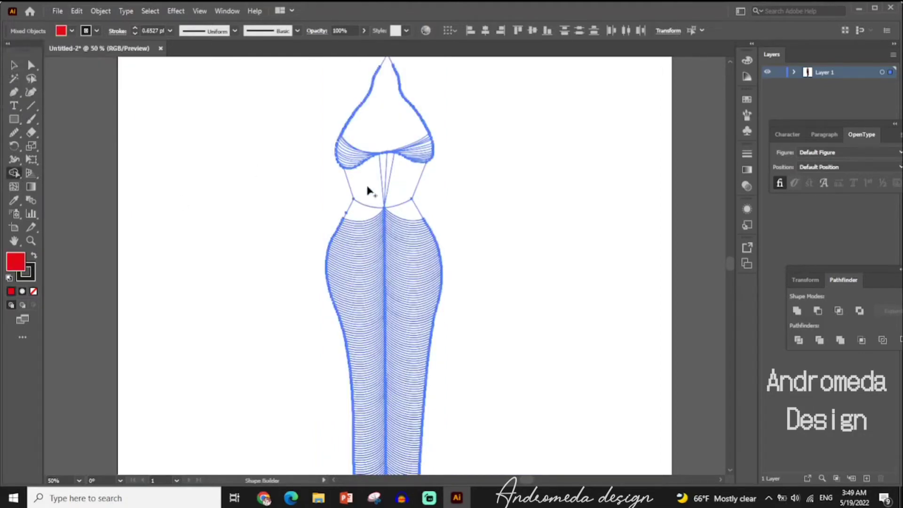
{"action": "left_click", "coordinate": [396, 192]}
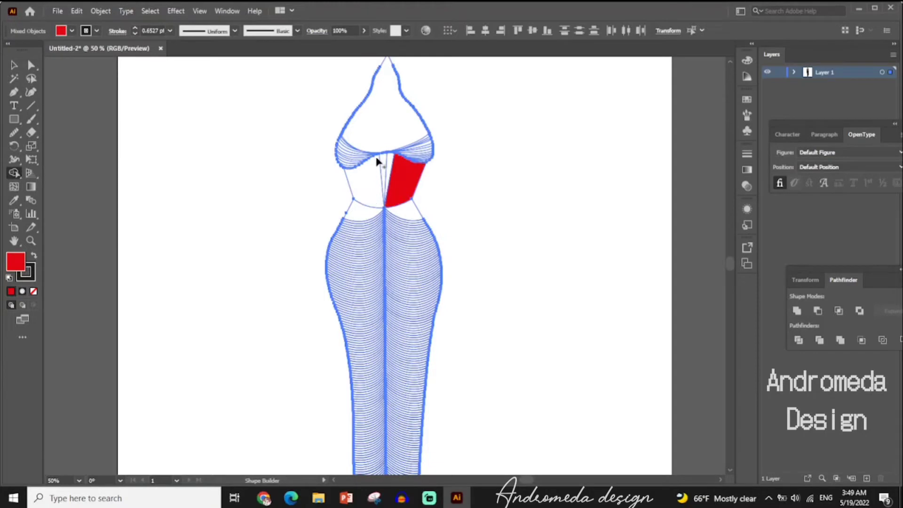
{"action": "left_click", "coordinate": [412, 211]}
{"action": "left_click", "coordinate": [362, 211]}
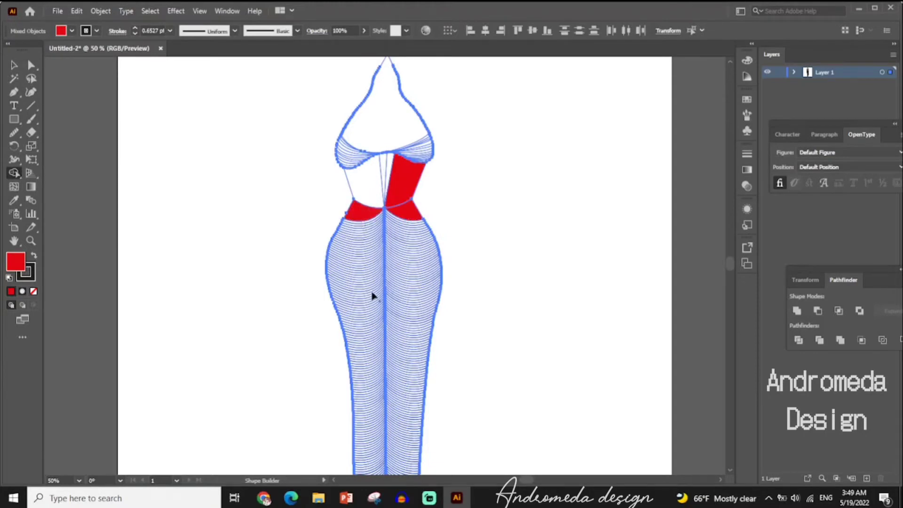
{"action": "scroll", "coordinate": [464, 244], "scroll_direction": "down", "scroll_amount": 1}
{"action": "scroll", "coordinate": [463, 243], "scroll_direction": "down", "scroll_amount": 6}
{"action": "scroll", "coordinate": [459, 314], "scroll_direction": "up", "scroll_amount": 5}
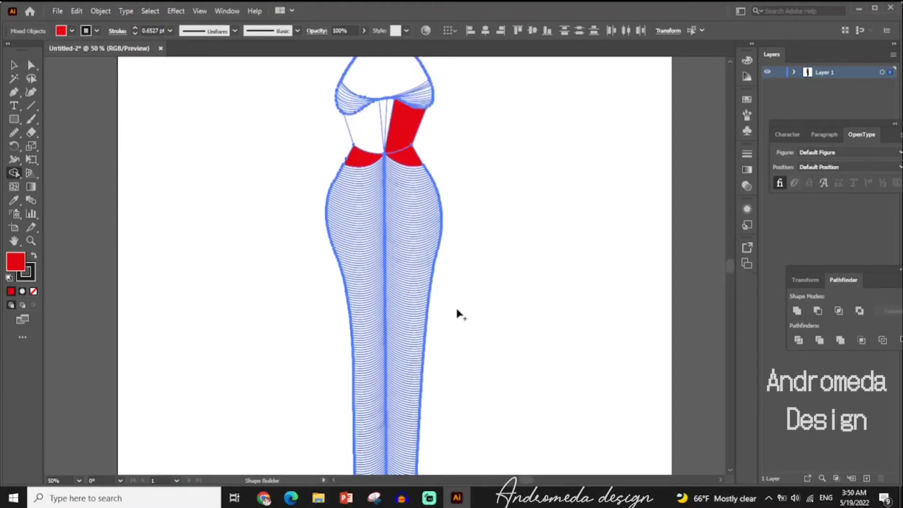
{"action": "scroll", "coordinate": [458, 314], "scroll_direction": "up", "scroll_amount": 2}
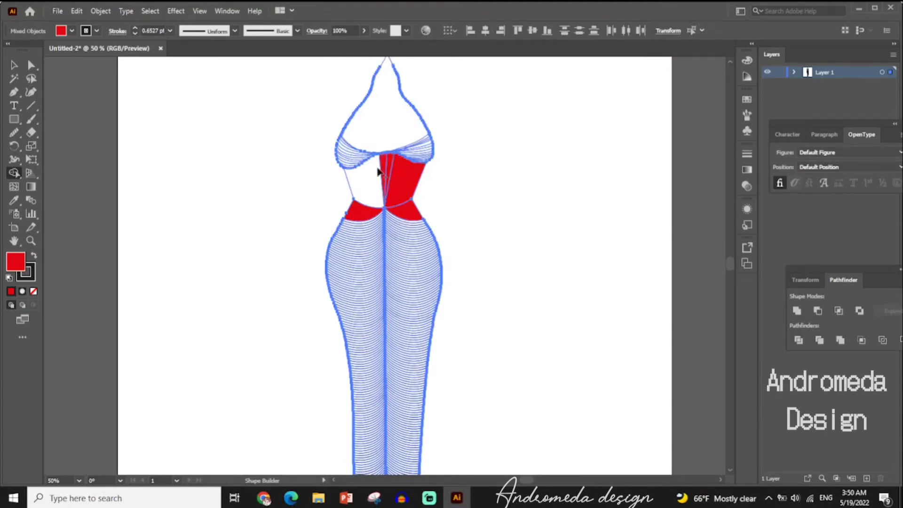
- Raise the left waist line's top anchor and move its bottom anchor to the waist corner
{"action": "key", "text": "v"}
{"action": "left_click", "coordinate": [356, 168]}
{"action": "left_click", "coordinate": [348, 189]}
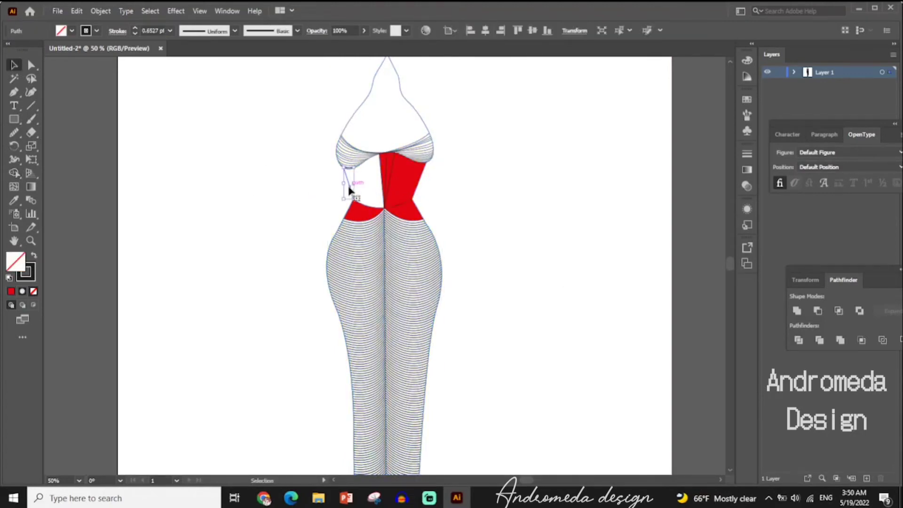
{"action": "key", "text": "ctrl+plus"}
{"action": "key", "text": "ctrl+plus"}
{"action": "key", "text": "ctrl+plus"}
{"action": "key", "text": "ctrl+shift+a"}
{"action": "left_click", "coordinate": [31, 66]}
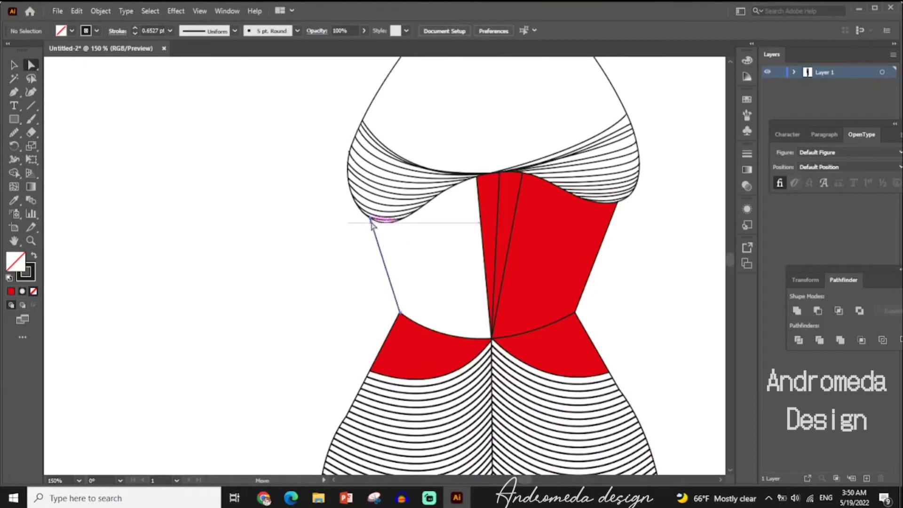
{"action": "left_click_drag", "start_coordinate": [371, 219], "coordinate": [369, 214]}
{"action": "left_click_drag", "start_coordinate": [401, 316], "coordinate": [402, 322]}
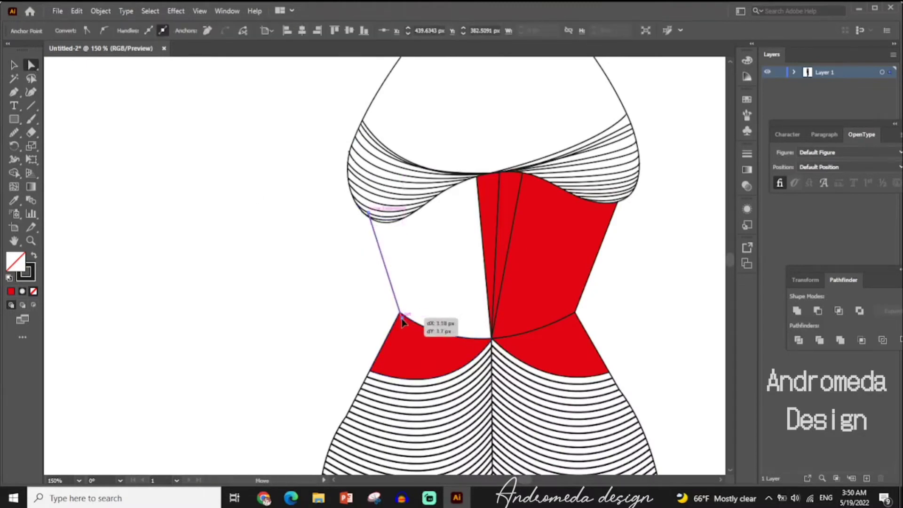
- Zoom out and select all the artwork for further Shape Builder work
{"action": "key", "text": "ctrl+minus"}
{"action": "key", "text": "ctrl+minus"}
{"action": "key", "text": "ctrl+minus"}
{"action": "key", "text": "ctrl+a"}
{"action": "left_click", "coordinate": [14, 173]}
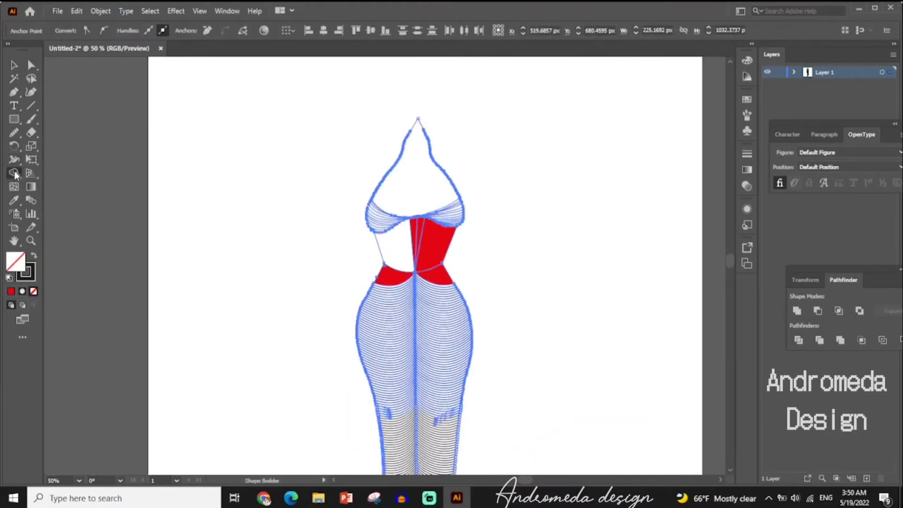
{"action": "key", "text": "ctrl+minus"}
- Move the lower stripe group off to the left of the page
{"action": "key", "text": "v"}
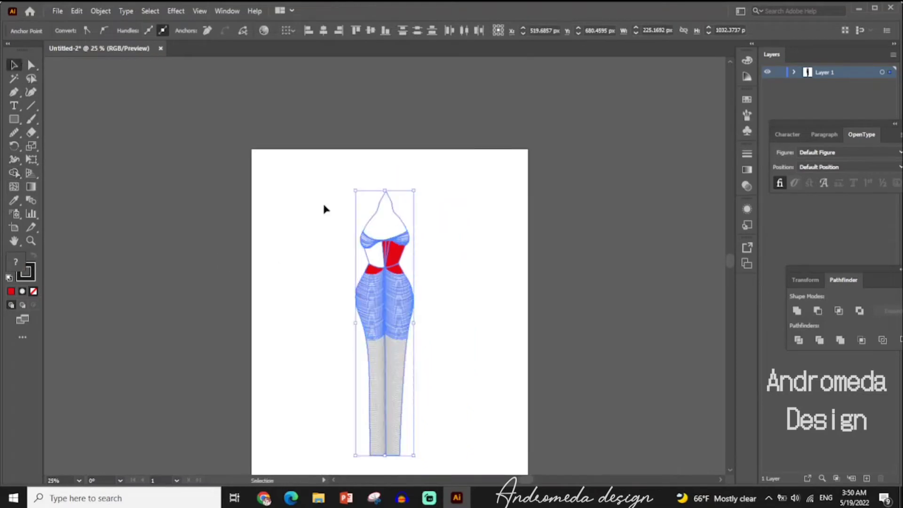
{"action": "left_click", "coordinate": [397, 316]}
{"action": "left_click_drag", "start_coordinate": [397, 316], "coordinate": [264, 316]}
{"action": "scroll", "coordinate": [331, 190], "scroll_direction": "down", "scroll_amount": 1}
{"action": "left_click_drag", "start_coordinate": [332, 190], "coordinate": [447, 388]}
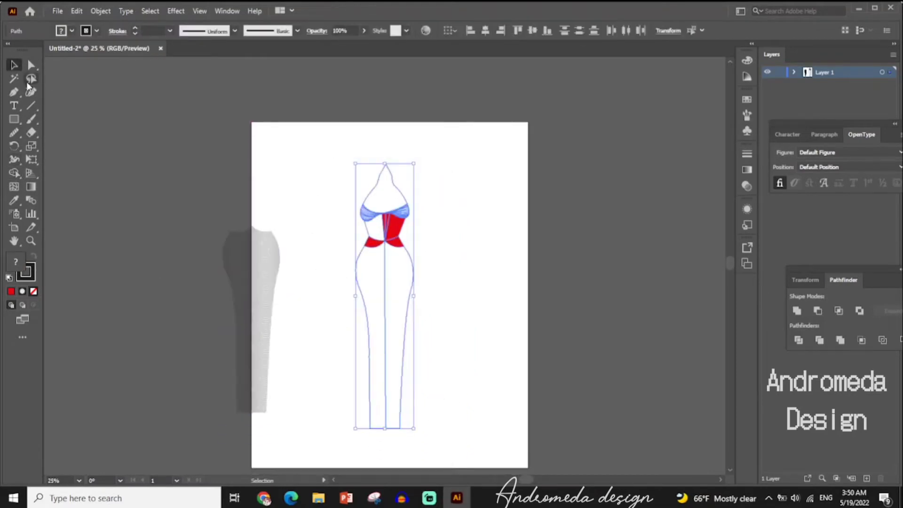
- Use Shape Builder to fill the dress halves, bodice and neckline regions red
{"action": "key", "text": "shift+m"}
{"action": "left_click", "coordinate": [71, 30]}
{"action": "left_click", "coordinate": [40, 53]}
{"action": "left_click", "coordinate": [373, 320]}
{"action": "left_click", "coordinate": [395, 306]}
{"action": "left_click", "coordinate": [375, 230]}
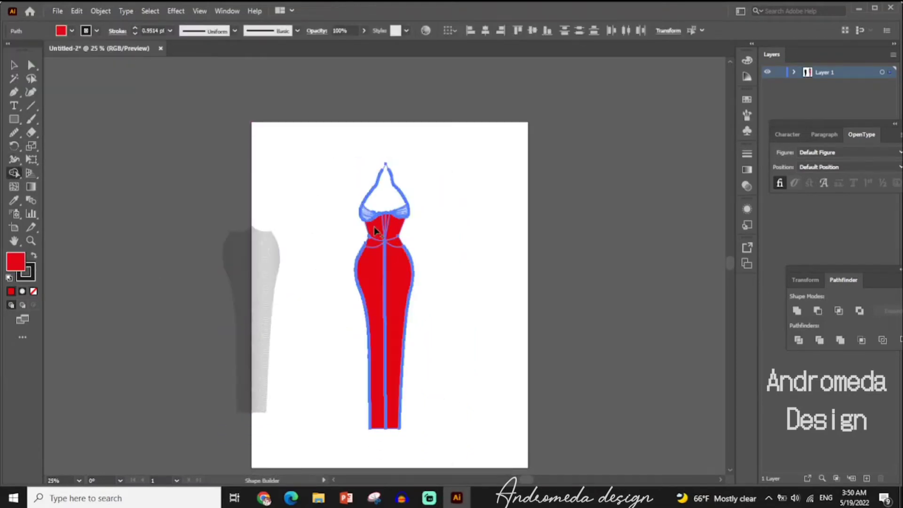
{"action": "left_click", "coordinate": [389, 203]}
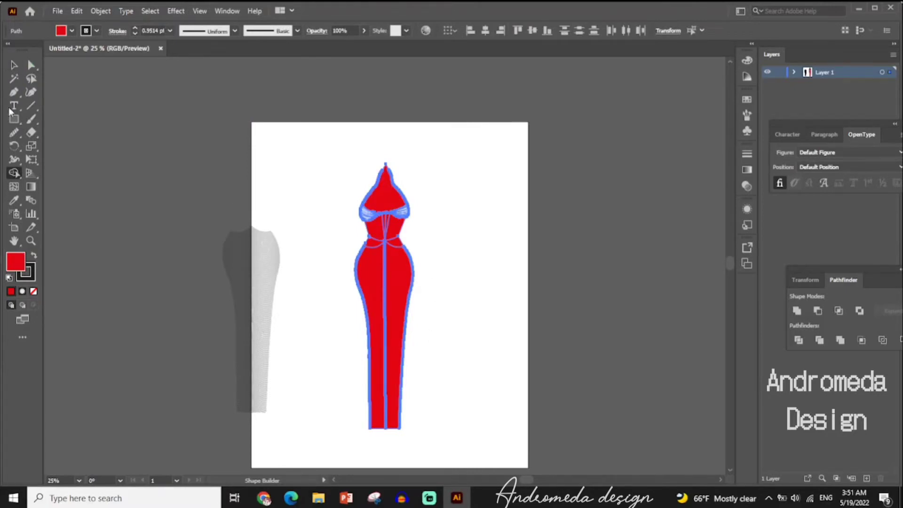
- Drag the grey curved-line group onto the red dress skirt
{"action": "left_click", "coordinate": [13, 66]}
{"action": "key", "text": "ctrl+equal"}
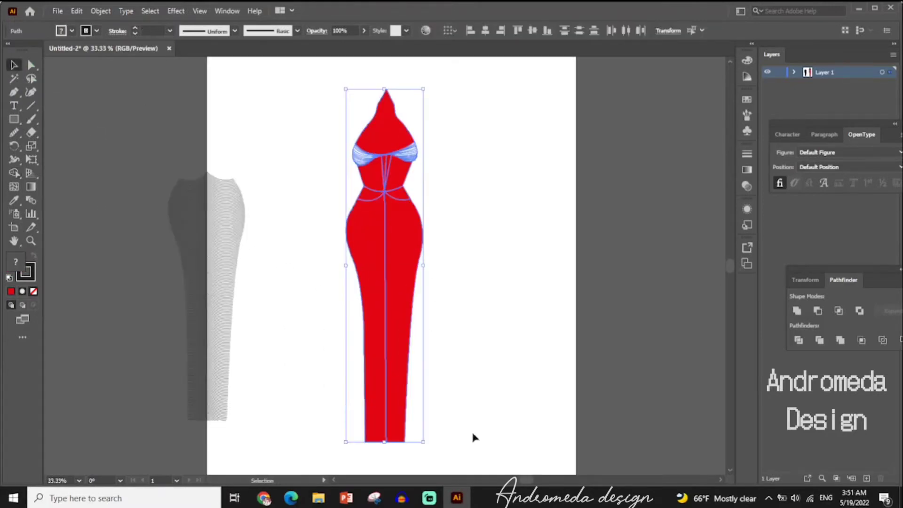
{"action": "left_click", "coordinate": [238, 261]}
{"action": "double_click", "coordinate": [238, 259]}
{"action": "key", "text": "Escape"}
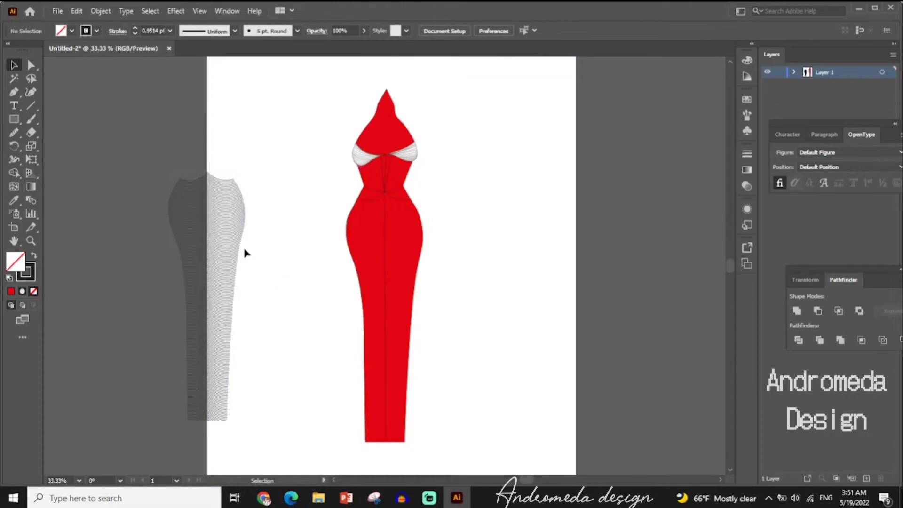
{"action": "mouse_move", "coordinate": [243, 251]}
{"action": "left_mouse_down"}
{"action": "mouse_move", "coordinate": [391, 283]}
{"action": "mouse_move", "coordinate": [402, 270]}
{"action": "left_mouse_up"}
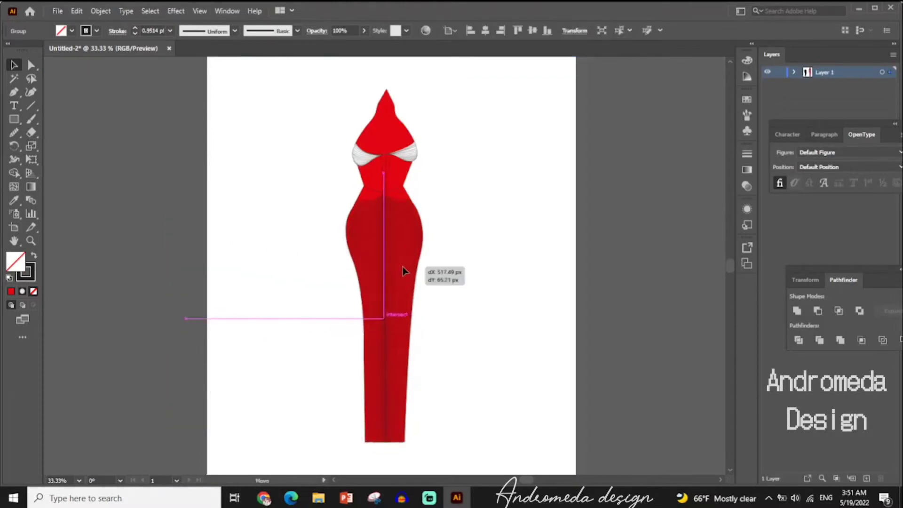
{"action": "left_click", "coordinate": [491, 272]}
- Zoom in to inspect the red dress with the grey lines in place
{"action": "key", "text": "ctrl+equal"}
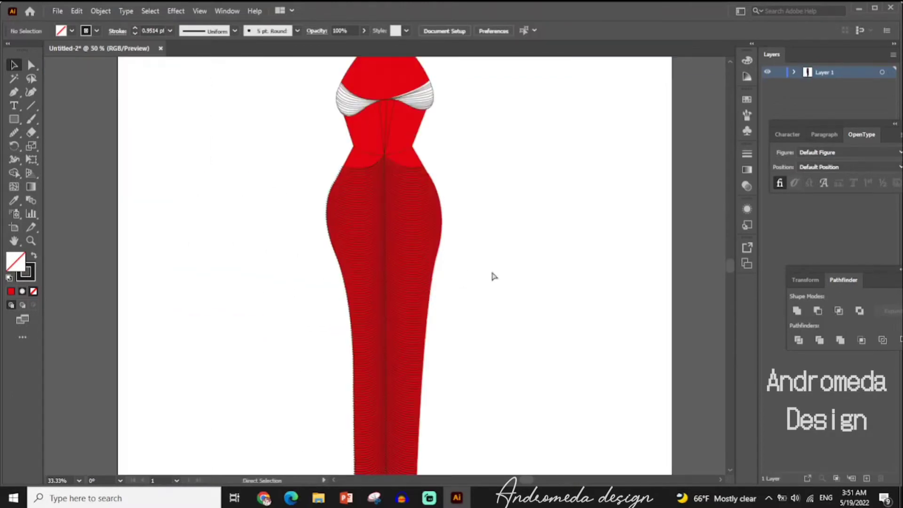
{"action": "key", "text": "ctrl+equal"}
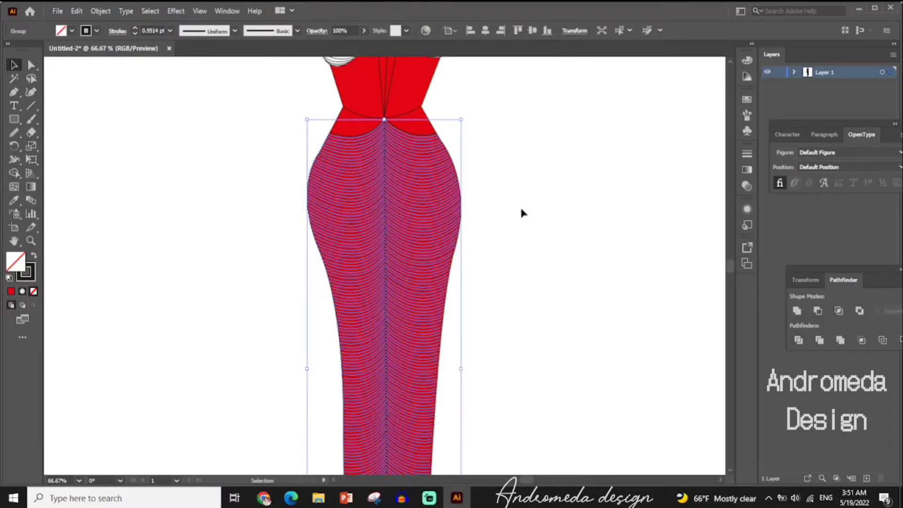
{"action": "scroll", "coordinate": [521, 210], "scroll_direction": "down", "scroll_amount": 5}
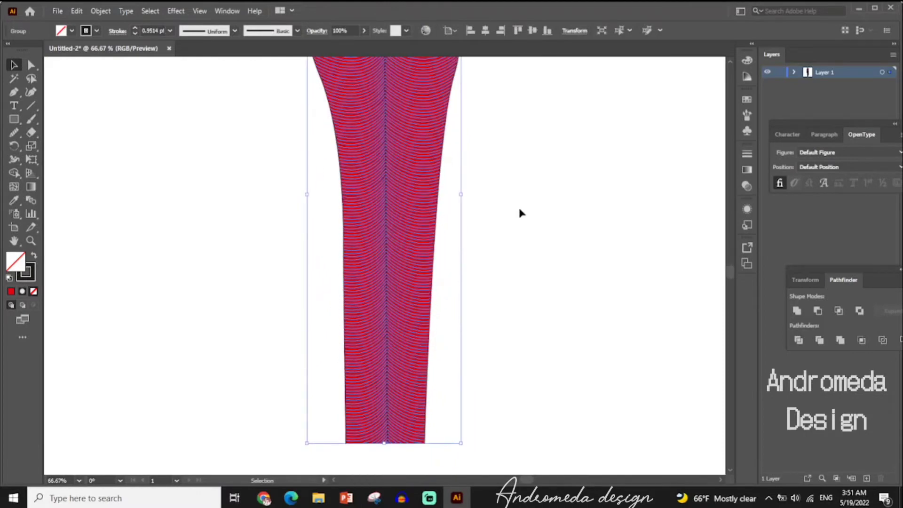
{"action": "scroll", "coordinate": [518, 205], "scroll_direction": "up", "scroll_amount": 5}
{"action": "left_click", "coordinate": [534, 207]}
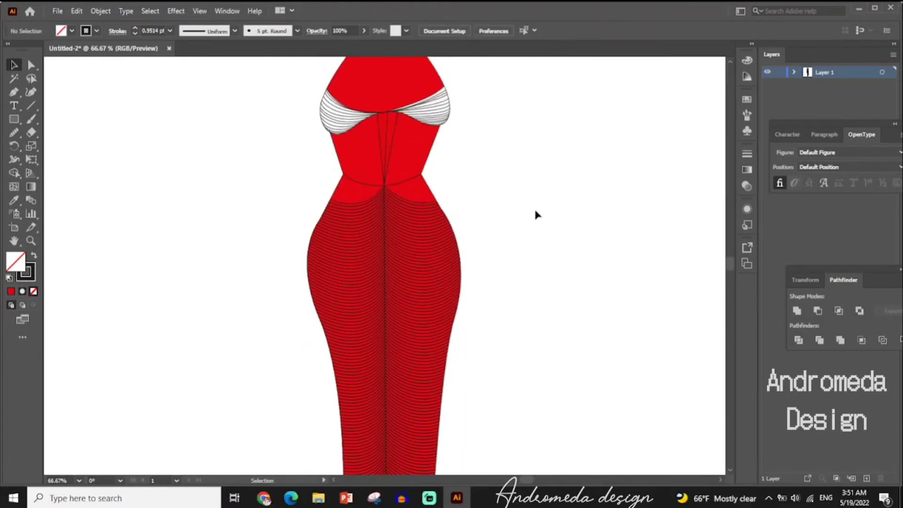
{"action": "scroll", "coordinate": [461, 205], "scroll_direction": "up", "scroll_amount": 2}
{"action": "left_click_drag", "start_coordinate": [323, 71], "coordinate": [500, 382]}
- Use Shape Builder to fill the two centre bodice strips yellow
{"action": "key", "text": "ctrl+minus"}
{"action": "key", "text": "ctrl+minus"}
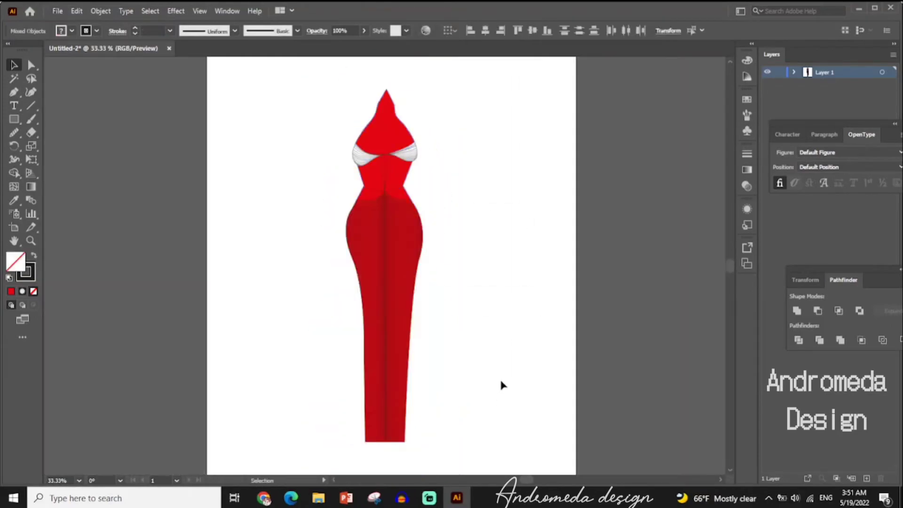
{"action": "key", "text": "ctrl+h"}
{"action": "key", "text": "ctrl+plus"}
{"action": "key", "text": "ctrl+plus"}
{"action": "scroll", "coordinate": [560, 385], "scroll_direction": "up", "scroll_amount": 5}
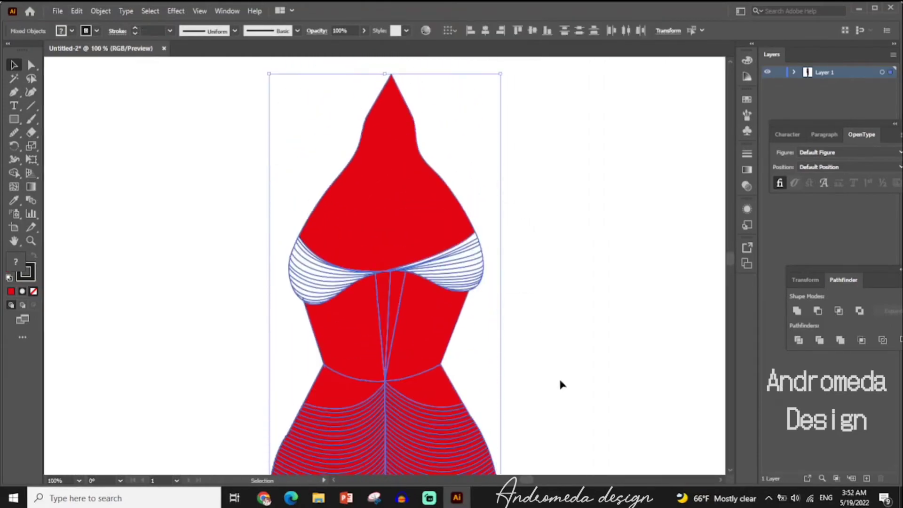
{"action": "key", "text": "shift+m"}
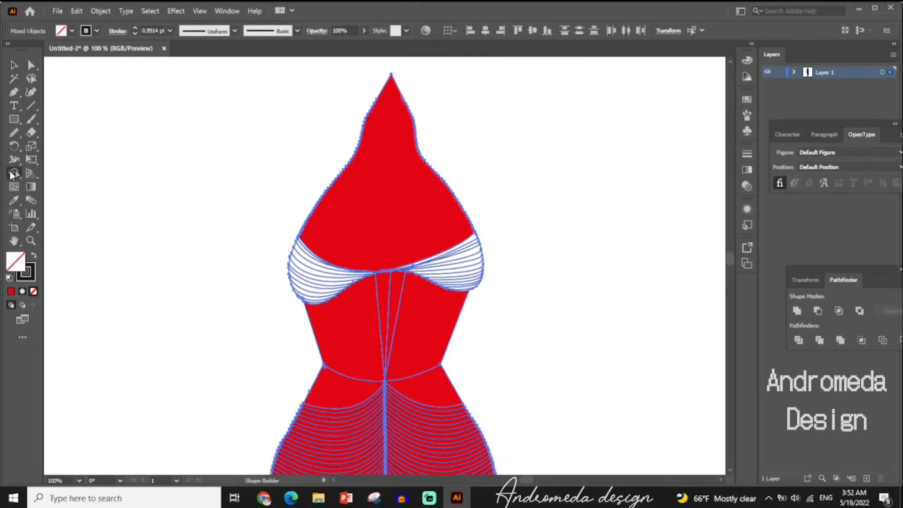
{"action": "left_click", "coordinate": [72, 31]}
{"action": "left_click", "coordinate": [47, 49]}
{"action": "left_click", "coordinate": [379, 310]}
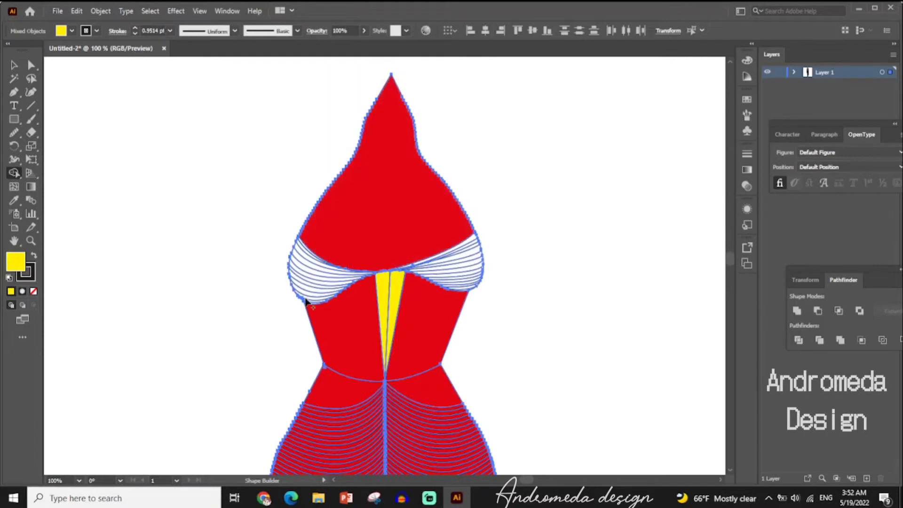
- Fill the left and right striped bust drapes red
{"action": "left_click", "coordinate": [71, 31]}
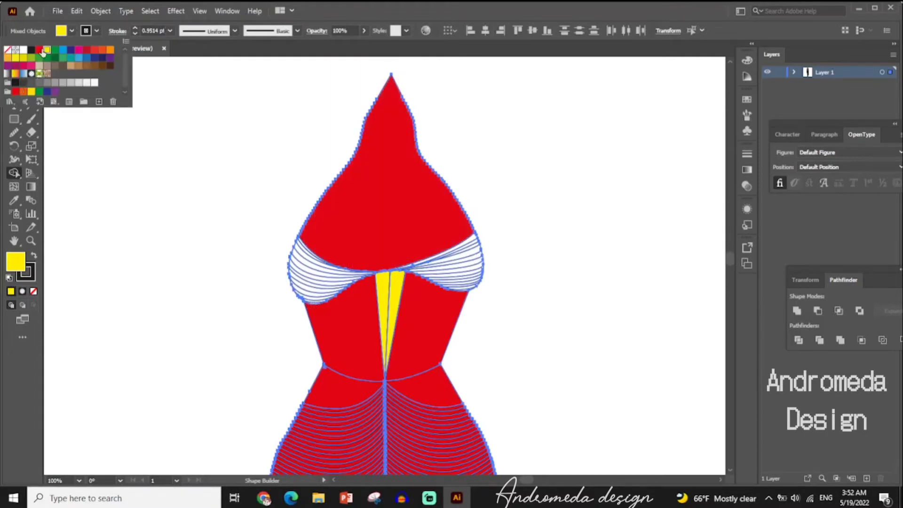
{"action": "left_click", "coordinate": [43, 53]}
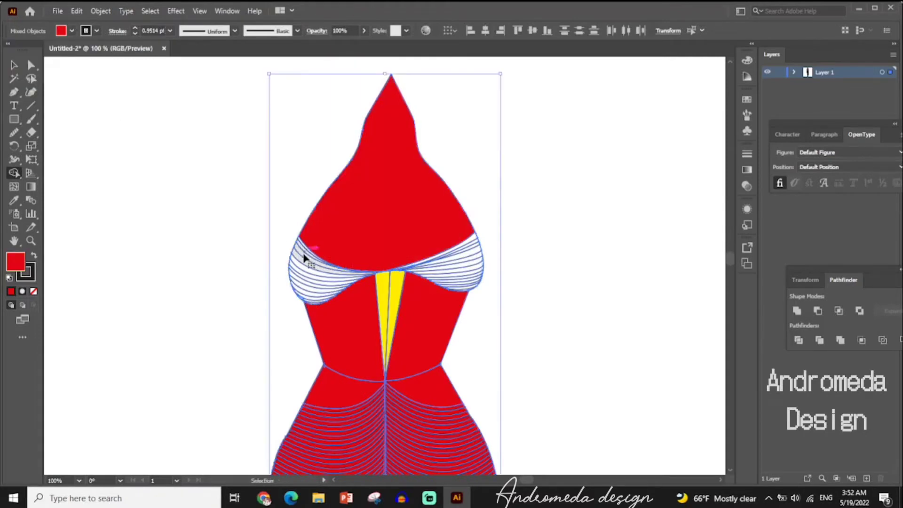
{"action": "key", "text": "ctrl+plus"}
{"action": "scroll", "coordinate": [305, 256], "scroll_direction": "up", "scroll_amount": 2}
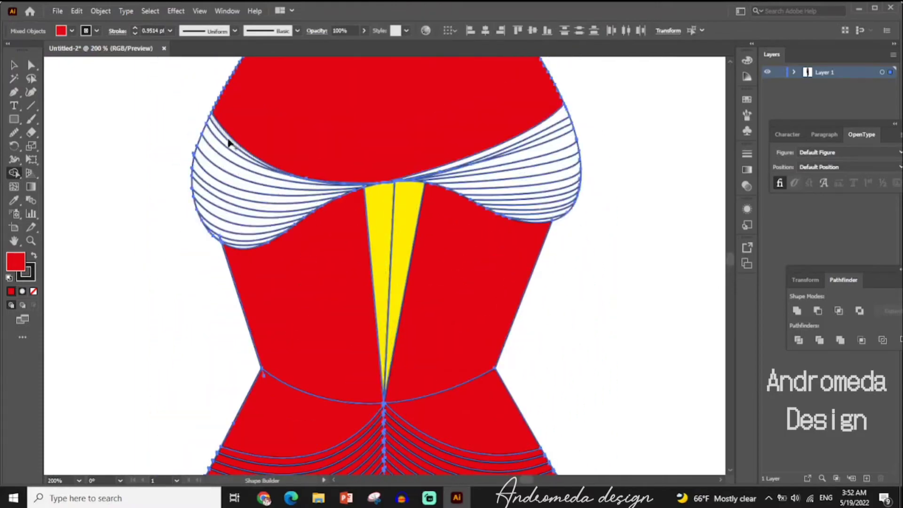
{"action": "mouse_move", "coordinate": [229, 144]}
{"action": "left_mouse_down"}
{"action": "mouse_move", "coordinate": [222, 209]}
{"action": "mouse_move", "coordinate": [235, 245]}
{"action": "left_mouse_up"}
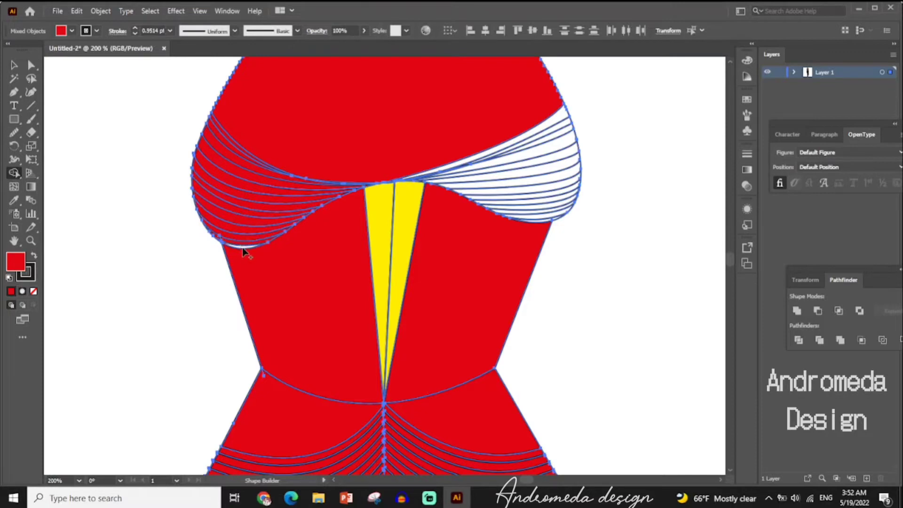
{"action": "mouse_move", "coordinate": [452, 178]}
{"action": "left_mouse_down"}
{"action": "mouse_move", "coordinate": [558, 133]}
{"action": "mouse_move", "coordinate": [564, 145]}
{"action": "mouse_move", "coordinate": [542, 174]}
{"action": "mouse_move", "coordinate": [546, 223]}
{"action": "left_mouse_up"}
{"action": "key", "text": "ctrl+equal"}
{"action": "key", "text": "ctrl+equal"}
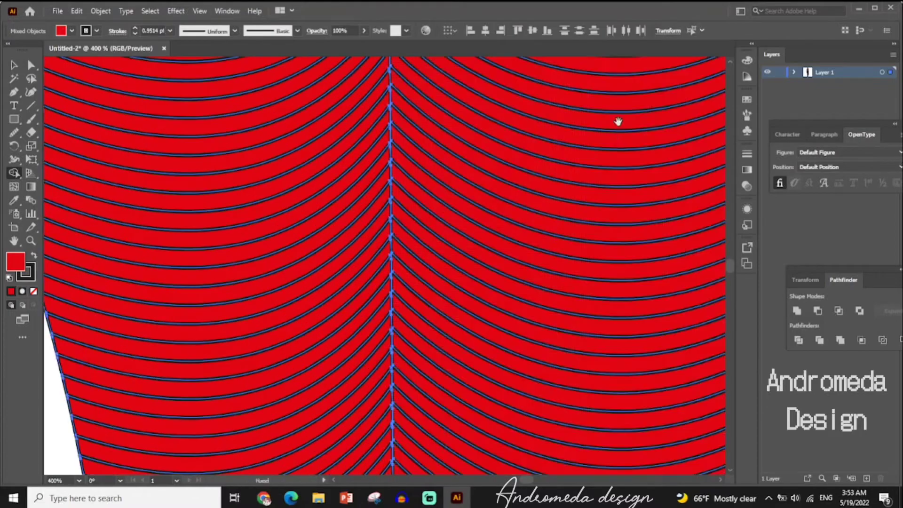
{"action": "left_click_drag", "start_coordinate": [616, 121], "coordinate": [395, 258]}
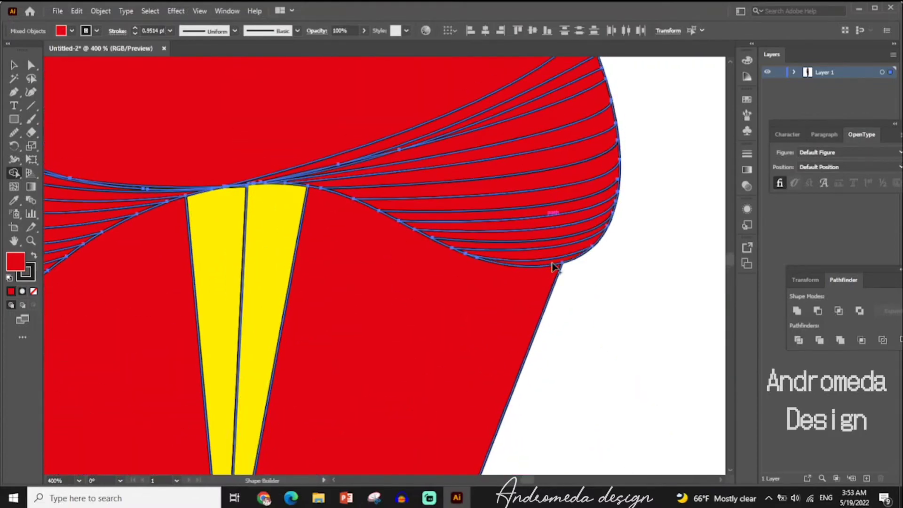
{"action": "key", "text": "ctrl+minus"}
{"action": "key", "text": "ctrl+minus"}
{"action": "key", "text": "ctrl+minus"}
{"action": "key", "text": "shift+m"}
{"action": "scroll", "coordinate": [584, 318], "scroll_direction": "up", "scroll_amount": 1}
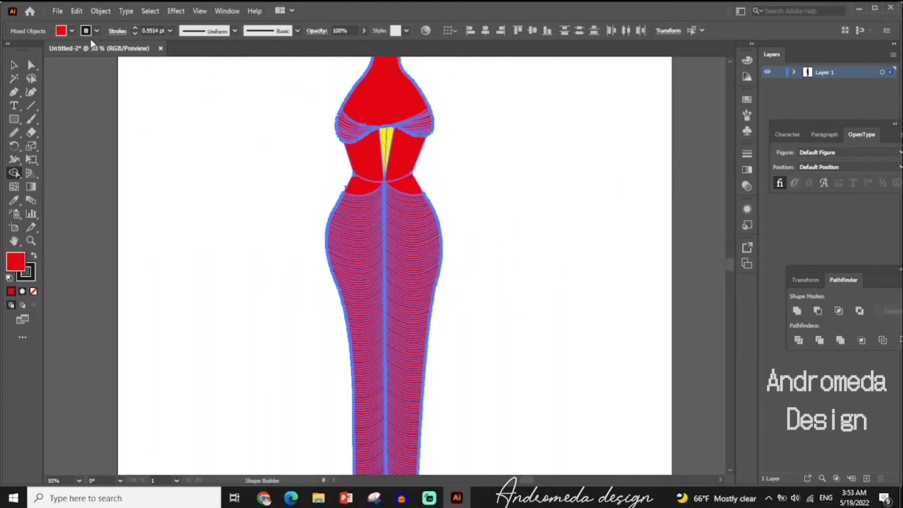
- Give the skirt line group and small waist piece yellow strokes
{"action": "left_click", "coordinate": [14, 64]}
{"action": "left_click", "coordinate": [437, 229]}
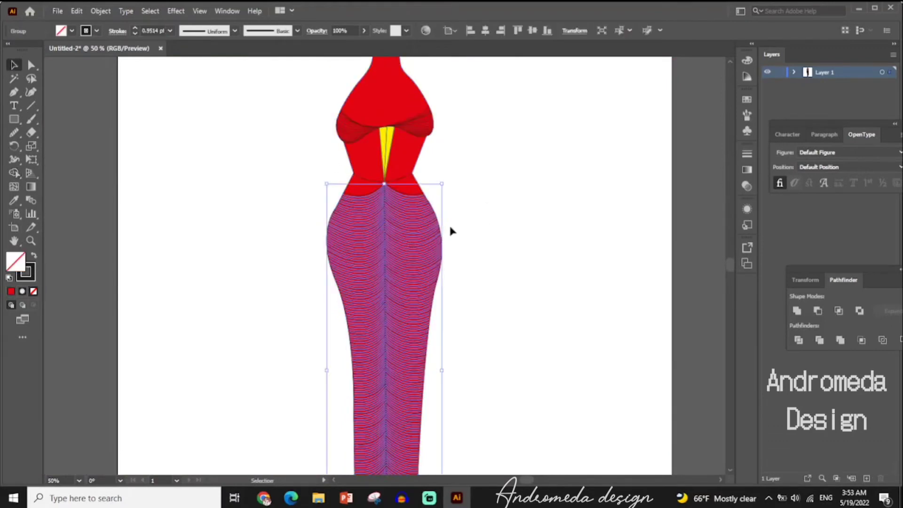
{"action": "left_click", "coordinate": [402, 194], "text": "shift"}
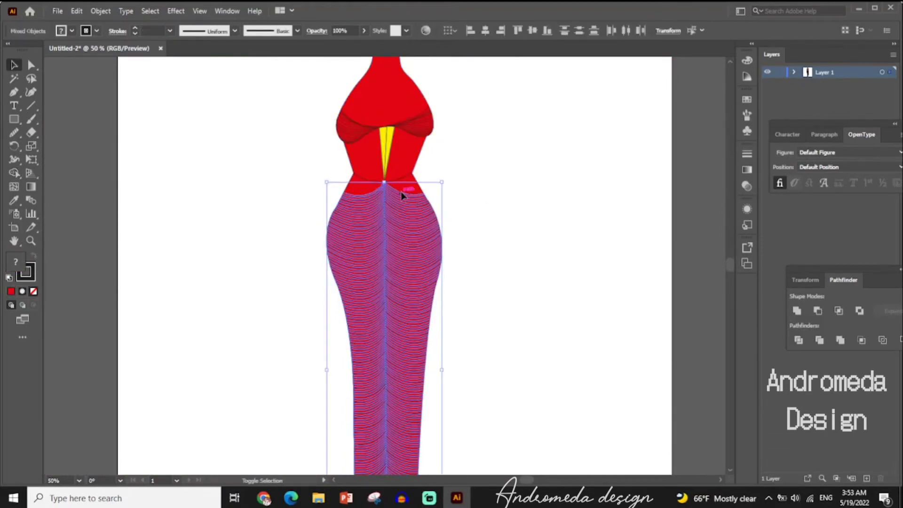
{"action": "left_click", "coordinate": [95, 32]}
{"action": "left_click", "coordinate": [36, 99]}
{"action": "left_click", "coordinate": [508, 264]}
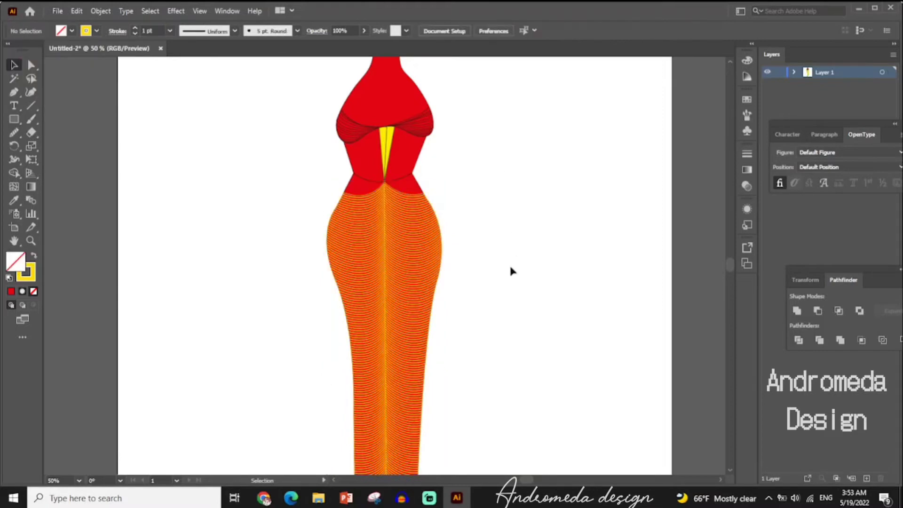
- Give all pieces of the red top yellow outlines
{"action": "scroll", "coordinate": [512, 270], "scroll_direction": "down", "scroll_amount": 5}
{"action": "scroll", "coordinate": [512, 270], "scroll_direction": "up", "scroll_amount": 5}
{"action": "left_click", "coordinate": [399, 199]}
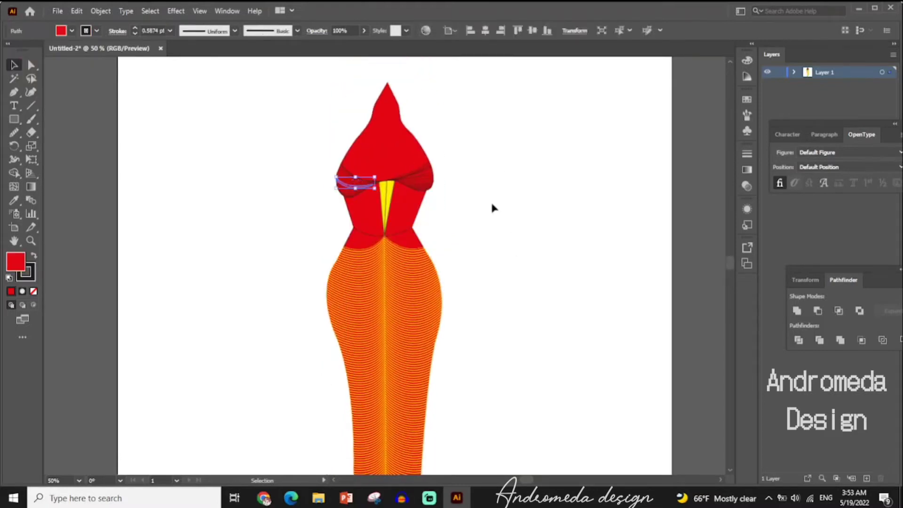
{"action": "left_click", "coordinate": [407, 167]}
{"action": "key", "text": "ctrl+equal"}
{"action": "key", "text": "ctrl+equal"}
{"action": "key", "text": "ctrl+equal"}
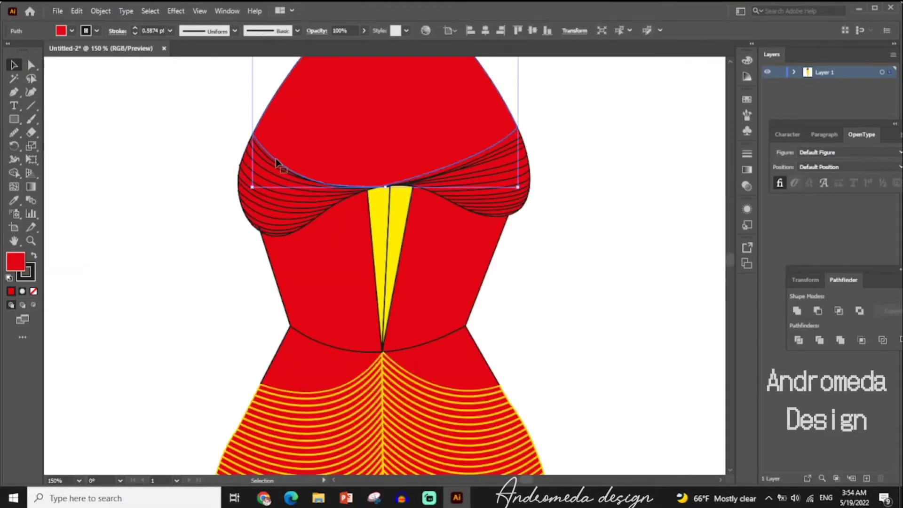
{"action": "key", "text": "ctrl+minus"}
{"action": "left_click_drag", "start_coordinate": [216, 137], "coordinate": [296, 283]}
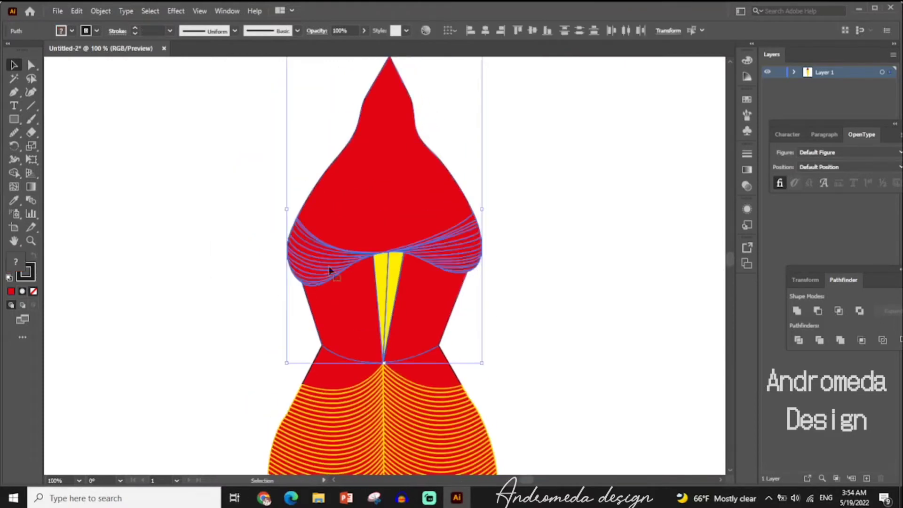
{"action": "left_click", "coordinate": [96, 32]}
{"action": "left_click", "coordinate": [47, 49]}
{"action": "left_click", "coordinate": [682, 269]}
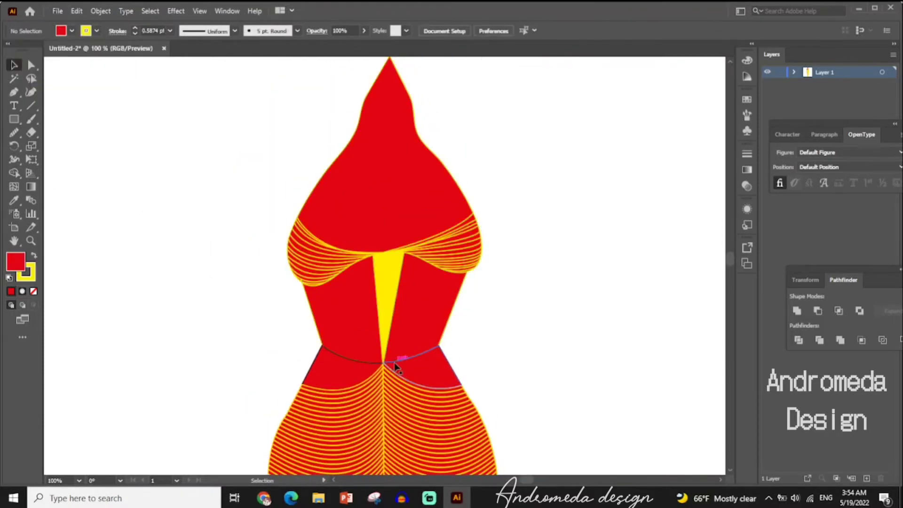
- Select the whole dress figure and give it yellow outlines
{"action": "left_click", "coordinate": [413, 358]}
{"action": "left_click", "coordinate": [560, 330]}
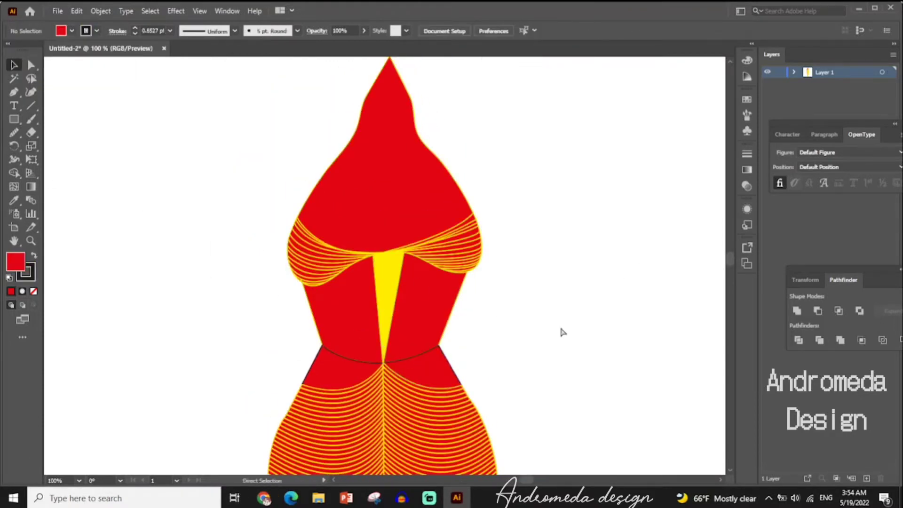
{"action": "key", "text": "ctrl+minus"}
{"action": "key", "text": "ctrl+minus"}
{"action": "key", "text": "ctrl+minus"}
{"action": "scroll", "coordinate": [541, 332], "scroll_direction": "down", "scroll_amount": 3}
{"action": "key", "text": "ctrl+a"}
{"action": "left_click", "coordinate": [96, 32]}
{"action": "left_click", "coordinate": [30, 99]}
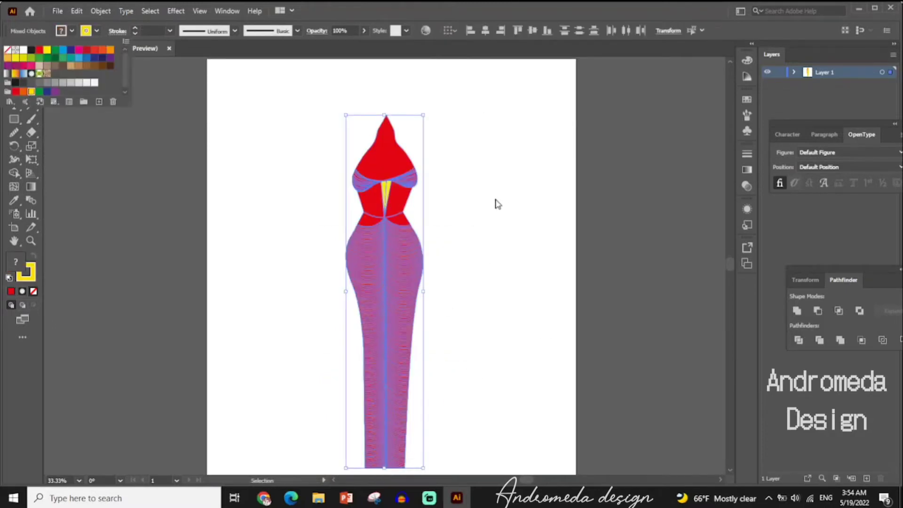
{"action": "left_click", "coordinate": [503, 292]}
- Delete the pointed red shape above the bodice
{"action": "scroll", "coordinate": [502, 285], "scroll_direction": "down", "scroll_amount": 2}
{"action": "scroll", "coordinate": [403, 389], "scroll_direction": "down", "scroll_amount": 1}
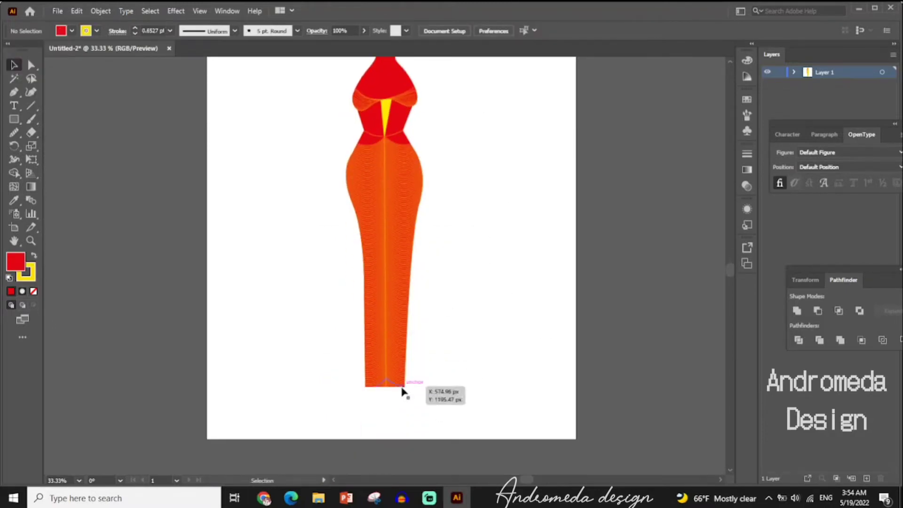
{"action": "scroll", "coordinate": [395, 235], "scroll_direction": "up", "scroll_amount": 2}
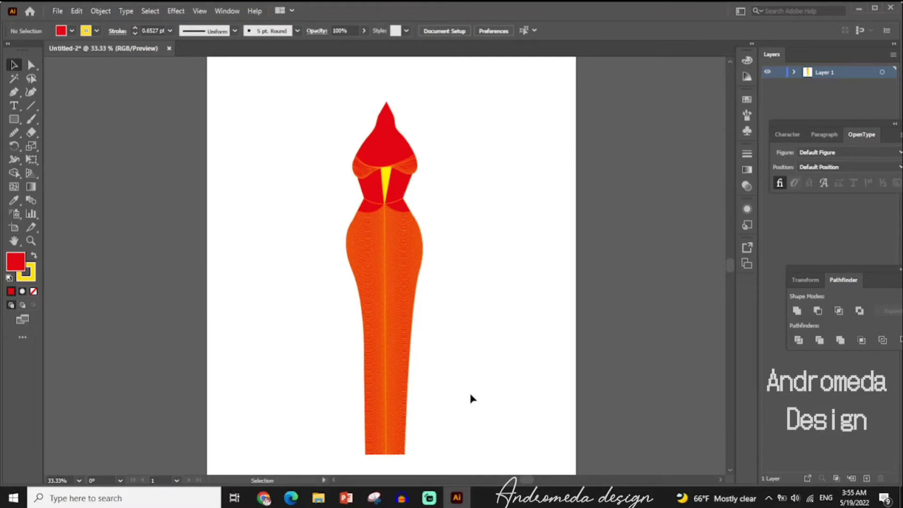
{"action": "left_click", "coordinate": [386, 146]}
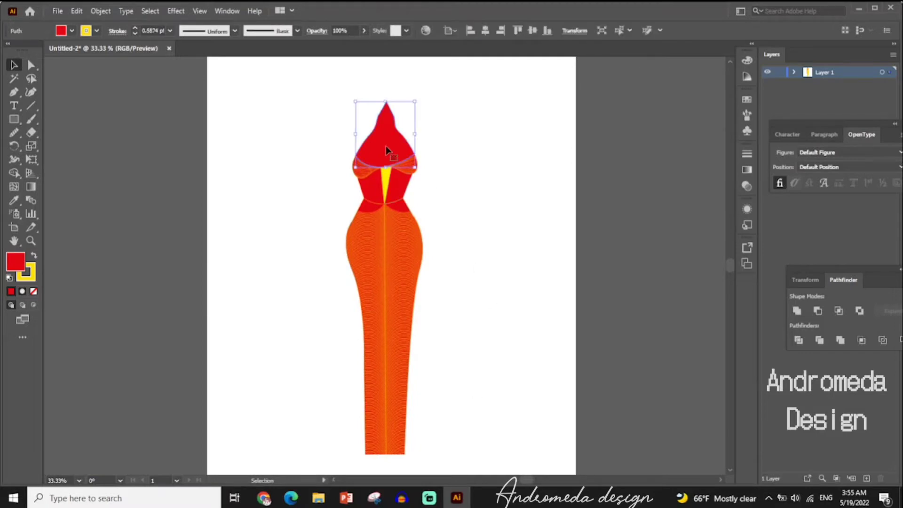
{"action": "key", "text": "Delete"}
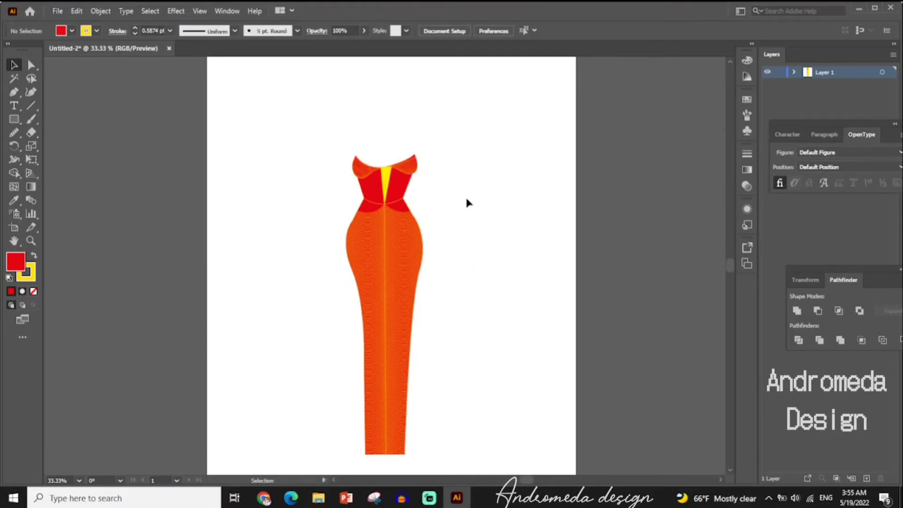
{"action": "key", "text": "ctrl+1"}
{"action": "scroll", "coordinate": [423, 160], "scroll_direction": "up", "scroll_amount": 3}
{"action": "scroll", "coordinate": [557, 140], "scroll_direction": "up", "scroll_amount": 2}
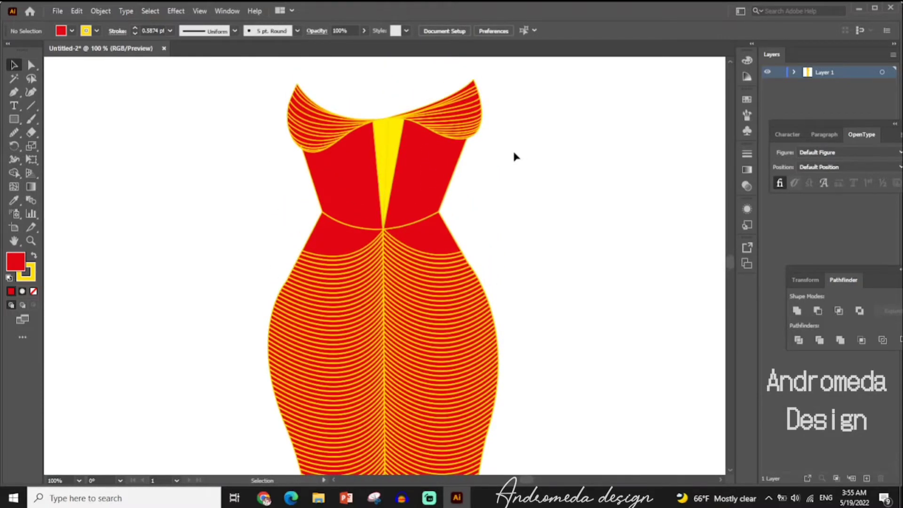
- Draw a closed four-point seam path from the neckline centre to both waist corners
{"action": "scroll", "coordinate": [513, 154], "scroll_direction": "down", "scroll_amount": 5}
{"action": "scroll", "coordinate": [513, 154], "scroll_direction": "down", "scroll_amount": 5}
{"action": "scroll", "coordinate": [513, 155], "scroll_direction": "up", "scroll_amount": 5}
{"action": "scroll", "coordinate": [513, 155], "scroll_direction": "up", "scroll_amount": 5}
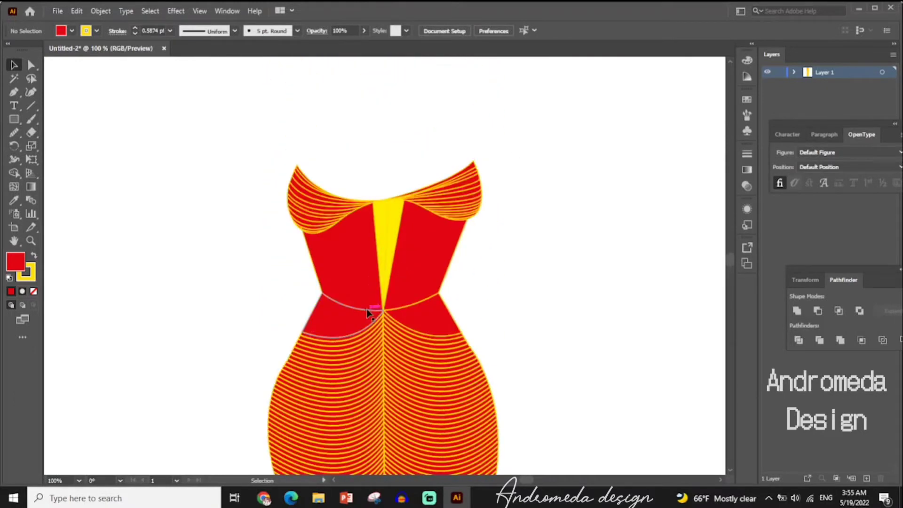
{"action": "key", "text": "p"}
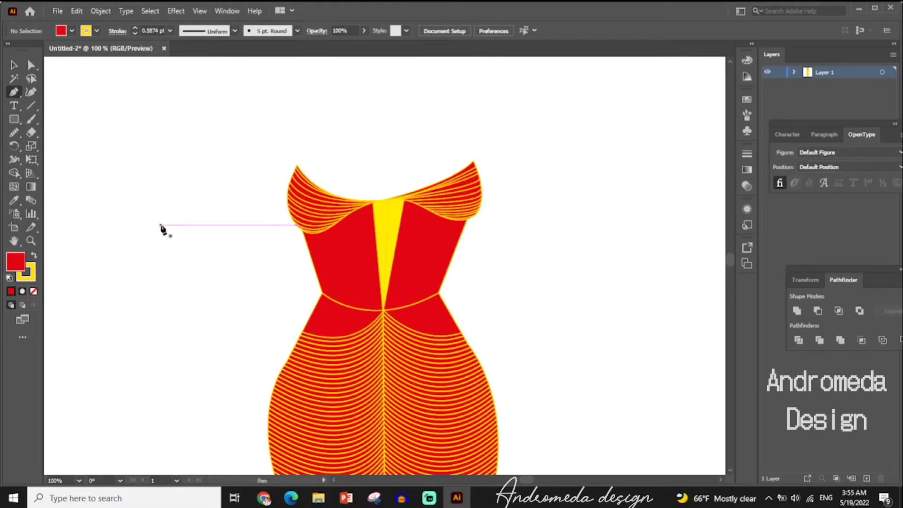
{"action": "left_click", "coordinate": [372, 203]}
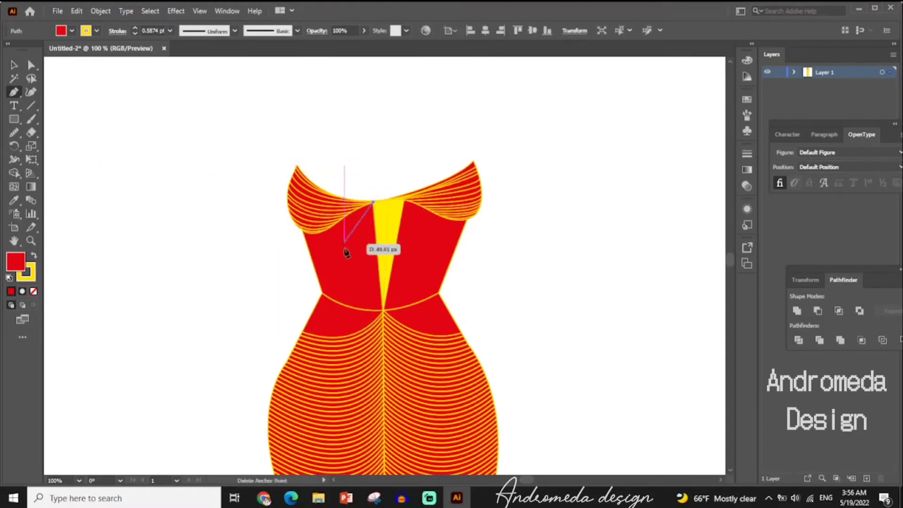
{"action": "left_click", "coordinate": [323, 293]}
{"action": "left_click", "coordinate": [438, 293]}
{"action": "left_click", "coordinate": [404, 201]}
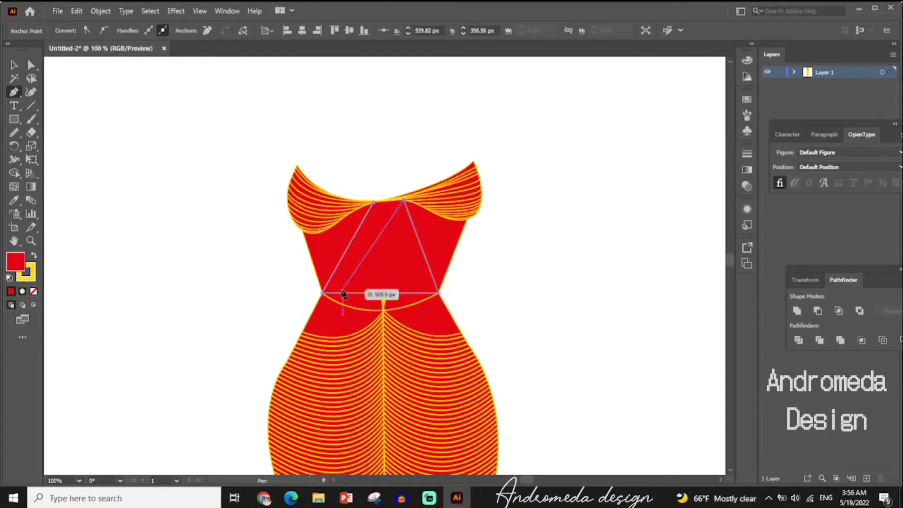
{"action": "left_click", "coordinate": [373, 203]}
- Set the new seam shape's fill to None, leaving only its outline
{"action": "key", "text": "v"}
{"action": "left_click", "coordinate": [72, 31]}
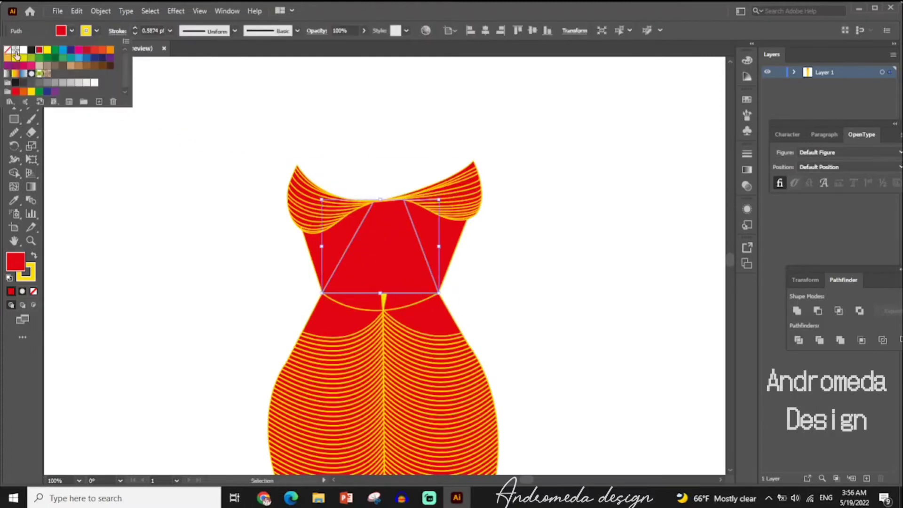
{"action": "left_click", "coordinate": [7, 47]}
{"action": "left_click", "coordinate": [582, 321]}
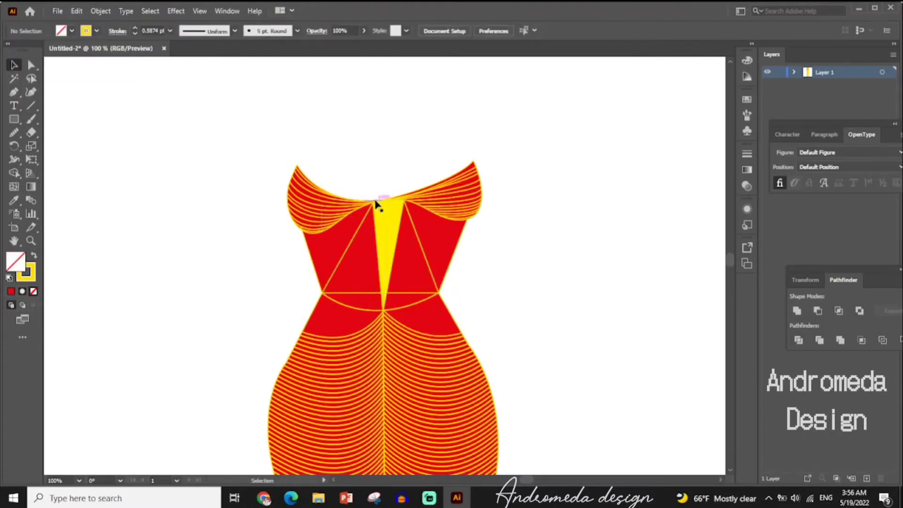
{"action": "key", "text": "ctrl+minus"}
{"action": "key", "text": "ctrl+minus"}
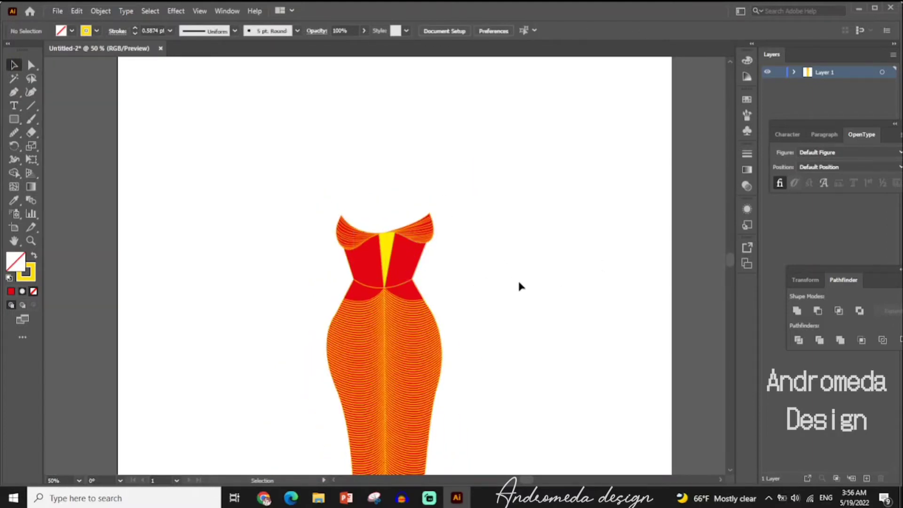
- With Shape Builder on the selected skirt pieces, remove a wedge from the right strip's hem
{"action": "scroll", "coordinate": [463, 277], "scroll_direction": "down", "scroll_amount": 2}
{"action": "scroll", "coordinate": [464, 281], "scroll_direction": "down", "scroll_amount": 5}
{"action": "scroll", "coordinate": [464, 281], "scroll_direction": "down", "scroll_amount": 6}
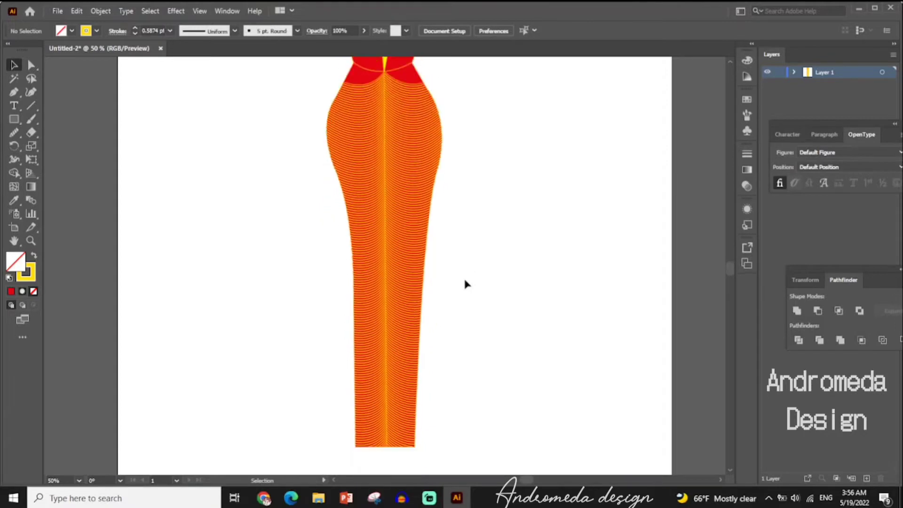
{"action": "scroll", "coordinate": [465, 281], "scroll_direction": "down", "scroll_amount": 5}
{"action": "key", "text": "ctrl+plus"}
{"action": "key", "text": "ctrl+plus"}
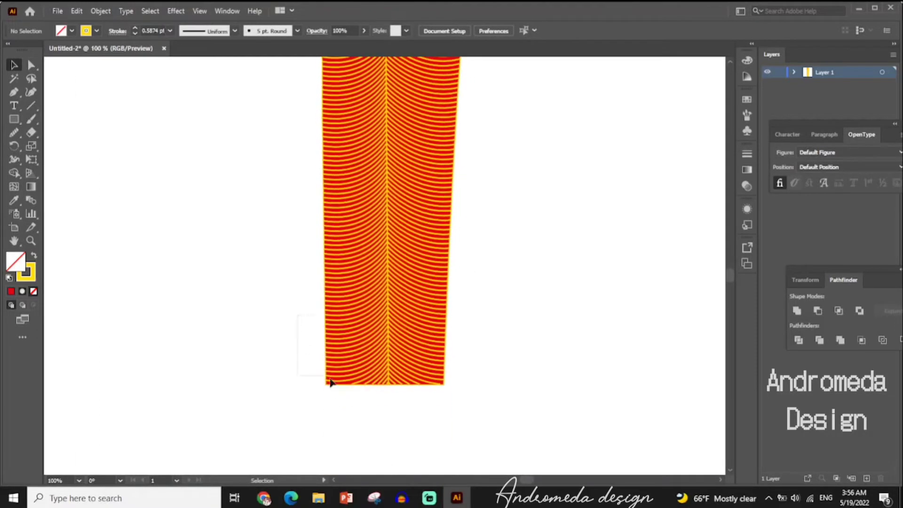
{"action": "left_click", "coordinate": [329, 379]}
{"action": "key", "text": "ctrl+h"}
{"action": "left_click", "coordinate": [326, 383]}
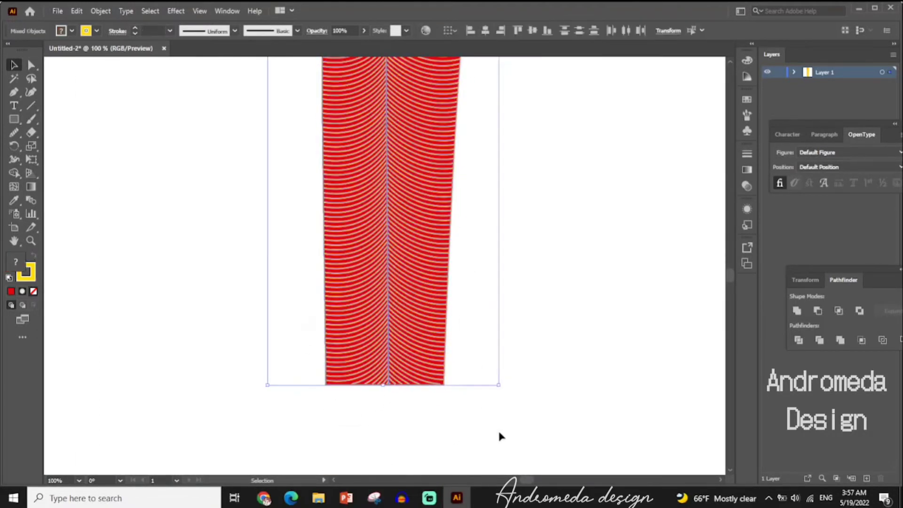
{"action": "left_click", "coordinate": [15, 174]}
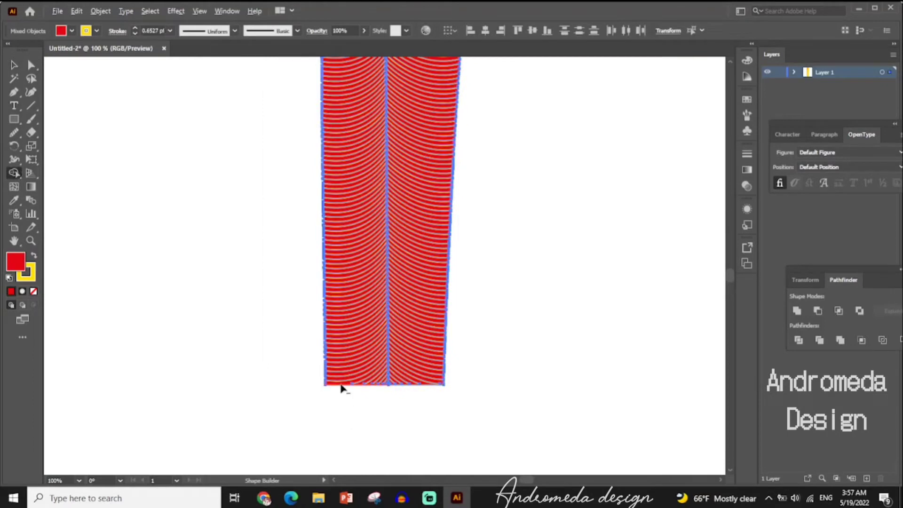
{"action": "left_click", "coordinate": [400, 382], "text": "alt"}
{"action": "key", "text": "v"}
{"action": "left_click", "coordinate": [101, 181]}
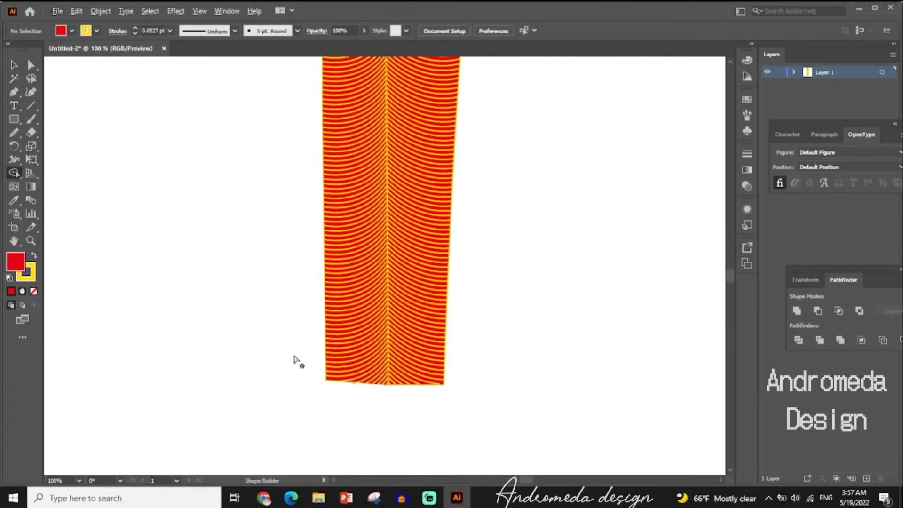
- Cut away the wedge and leftover regions beneath the left strip's hem curve
{"action": "key", "text": "ctrl+a"}
{"action": "key", "text": "shift+m"}
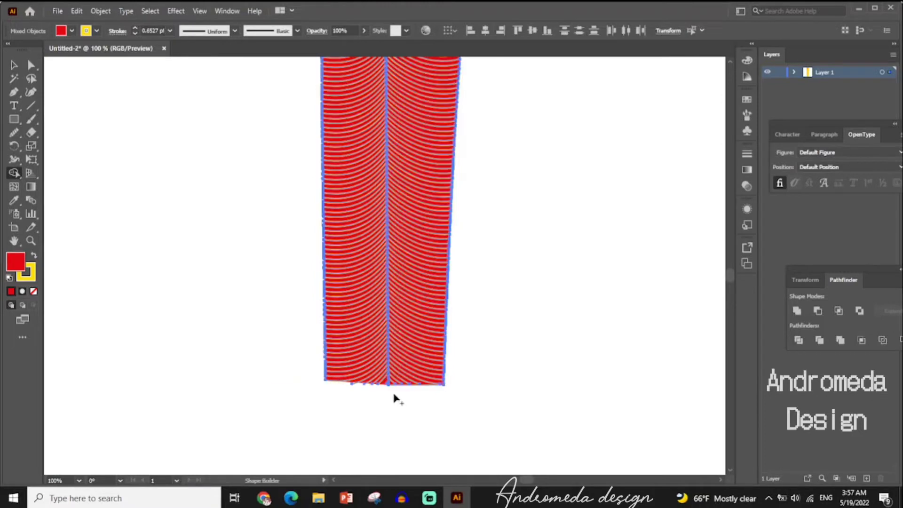
{"action": "key", "text": "ctrl+plus"}
{"action": "scroll", "coordinate": [388, 397], "scroll_direction": "down", "scroll_amount": 5}
{"action": "scroll", "coordinate": [383, 385], "scroll_direction": "down", "scroll_amount": 5}
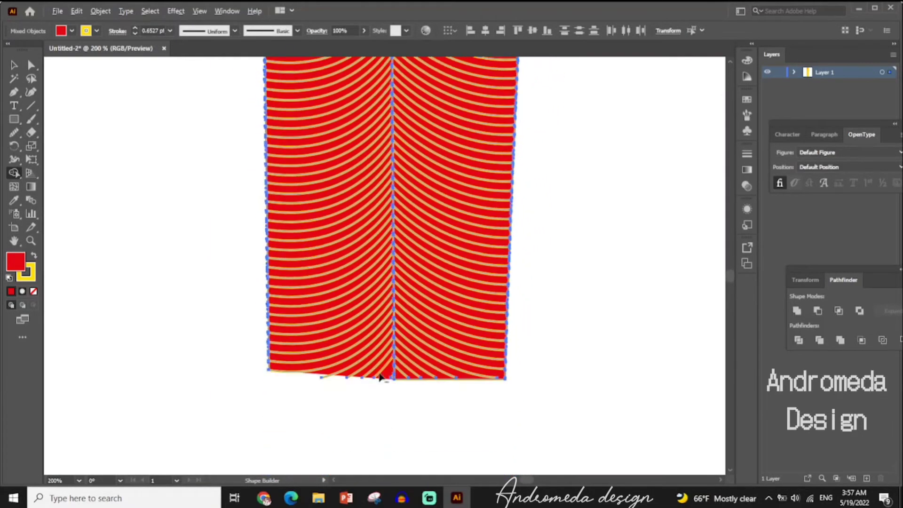
{"action": "left_click", "coordinate": [331, 375], "text": "alt"}
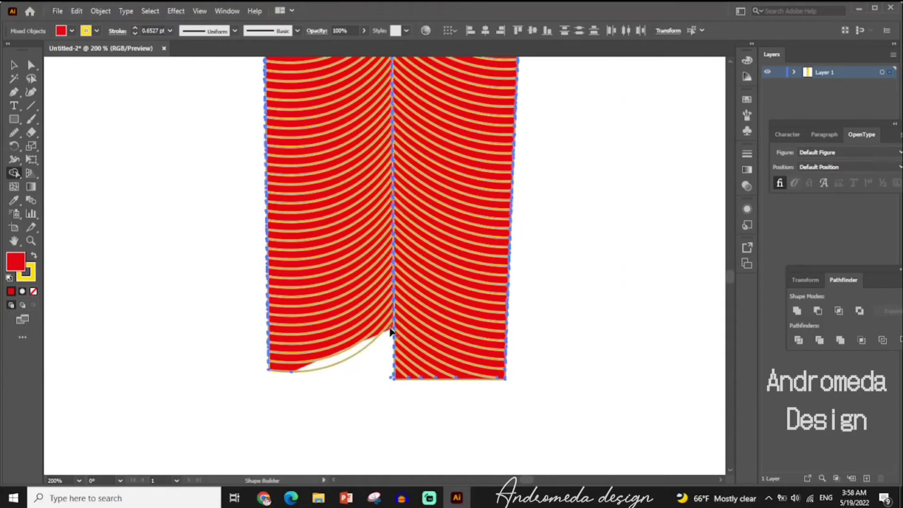
{"action": "left_click_drag", "start_coordinate": [310, 370], "coordinate": [376, 337]}
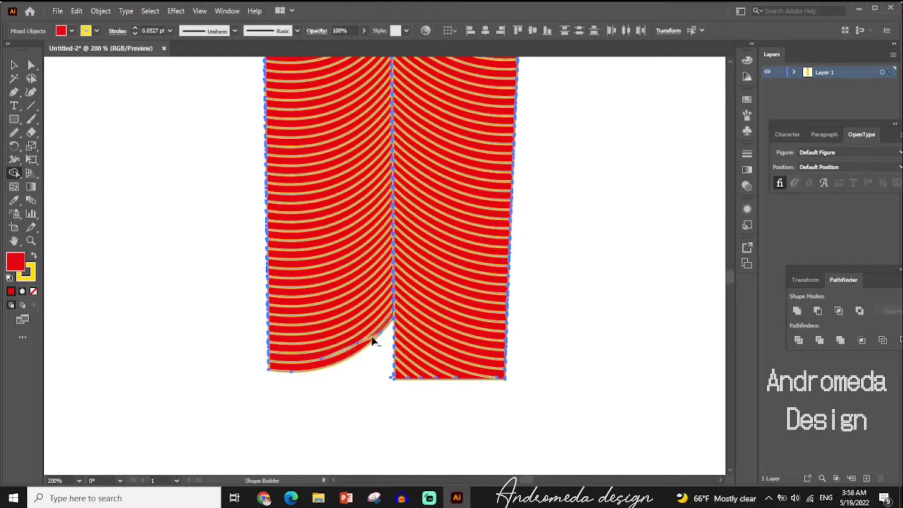
{"action": "mouse_move", "coordinate": [271, 362]}
{"action": "left_mouse_down"}
{"action": "mouse_move", "coordinate": [367, 343]}
{"action": "mouse_move", "coordinate": [290, 359]}
{"action": "left_mouse_up"}
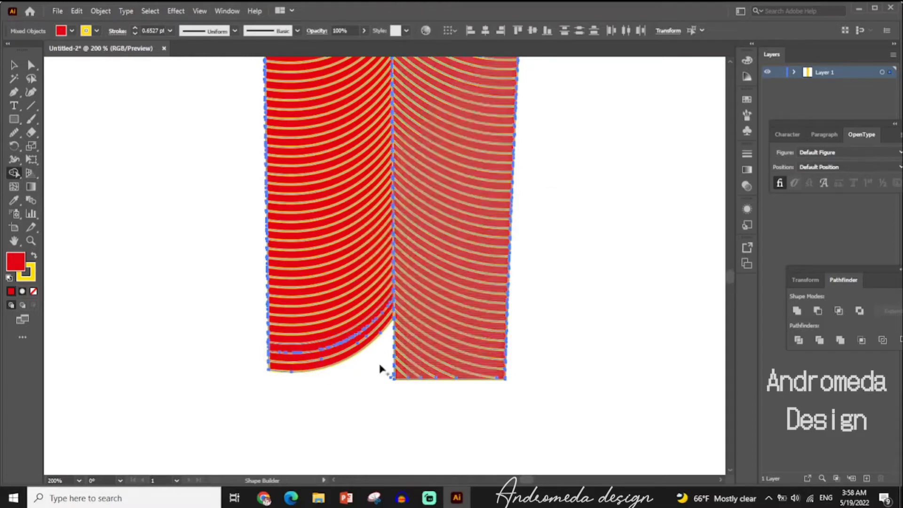
- Reselect the skirt group with Shape Builder active for further hem edits
{"action": "key", "text": "ctrl"}
{"action": "left_click", "coordinate": [14, 64]}
{"action": "key", "text": "shift+m"}
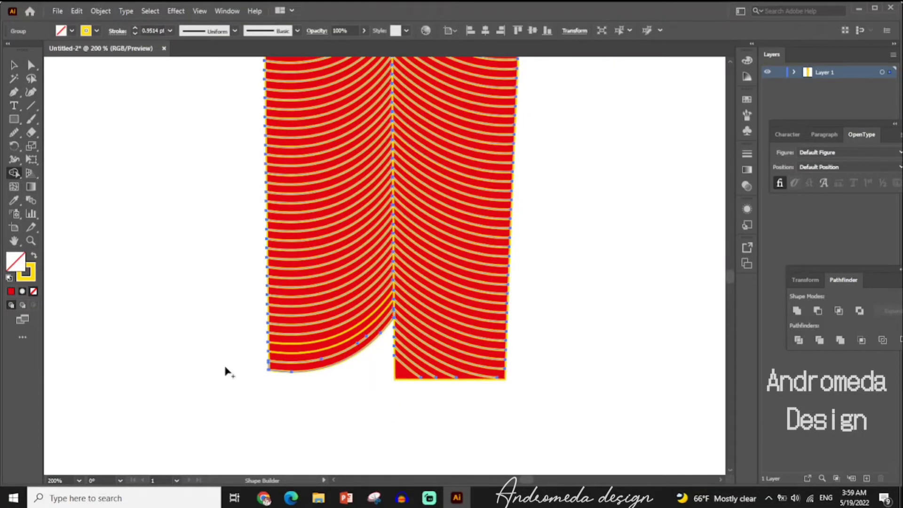
{"action": "key", "text": "ctrl+minus"}
{"action": "key", "text": "ctrl+minus"}
{"action": "key", "text": "ctrl+minus"}
- Select the skirt and remove a wedge from the right strip's hem with Shape Builder
{"action": "left_click", "coordinate": [14, 65]}
{"action": "left_click_drag", "start_coordinate": [494, 359], "coordinate": [306, 409]}
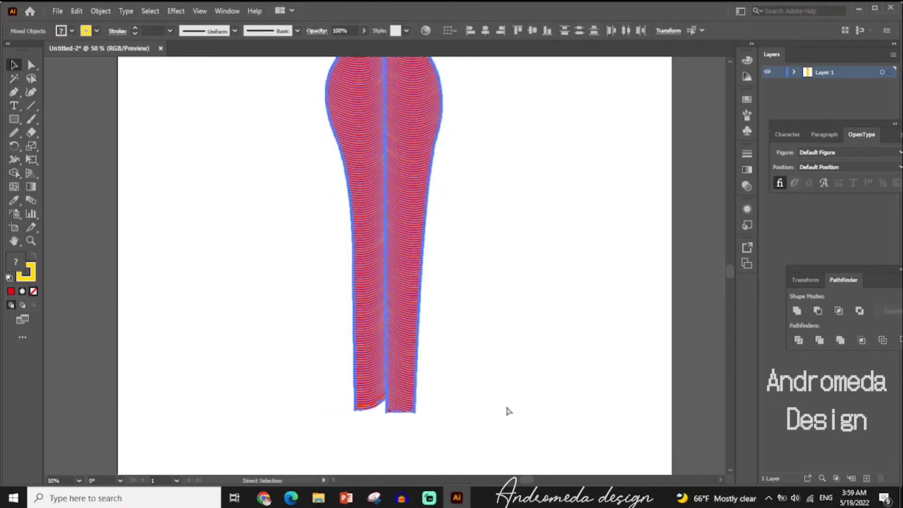
{"action": "key", "text": "ctrl+minus"}
{"action": "left_click", "coordinate": [437, 363]}
{"action": "left_click_drag", "start_coordinate": [341, 371], "coordinate": [433, 107]}
{"action": "key", "text": "ctrl+plus"}
{"action": "key", "text": "ctrl+plus"}
{"action": "key", "text": "ctrl+plus"}
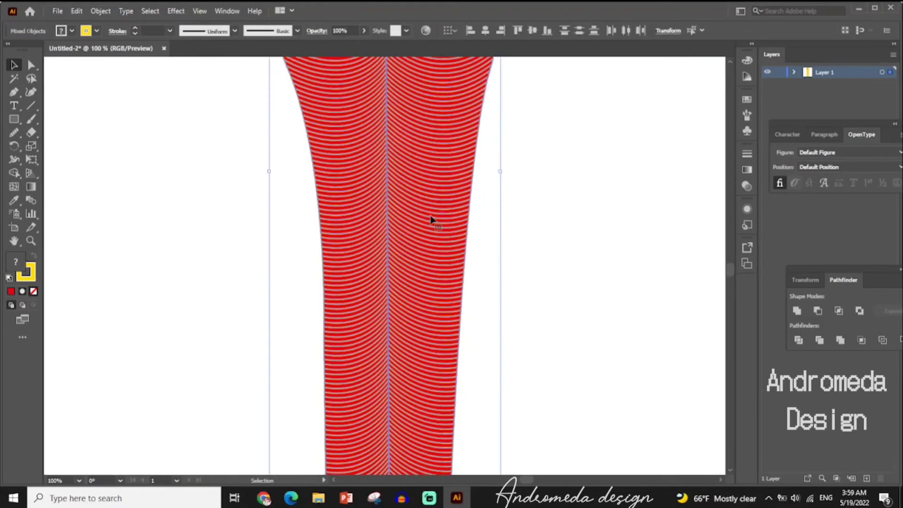
{"action": "scroll", "coordinate": [433, 218], "scroll_direction": "down", "scroll_amount": 5}
{"action": "left_click", "coordinate": [14, 173]}
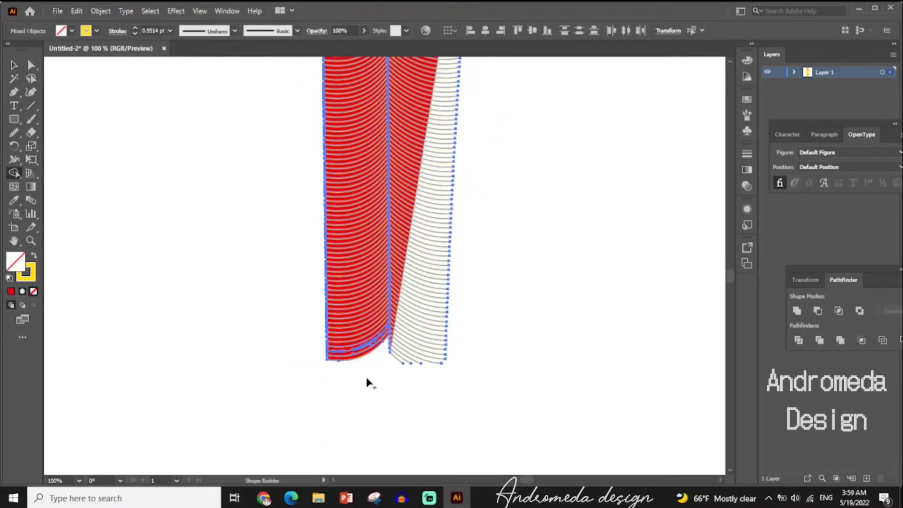
{"action": "left_click", "coordinate": [394, 362]}
- Undo the wedge change and reshape the right curve to end at the hem corner
{"action": "scroll", "coordinate": [387, 403], "scroll_direction": "up", "scroll_amount": 3}
{"action": "scroll", "coordinate": [376, 403], "scroll_direction": "down", "scroll_amount": 2}
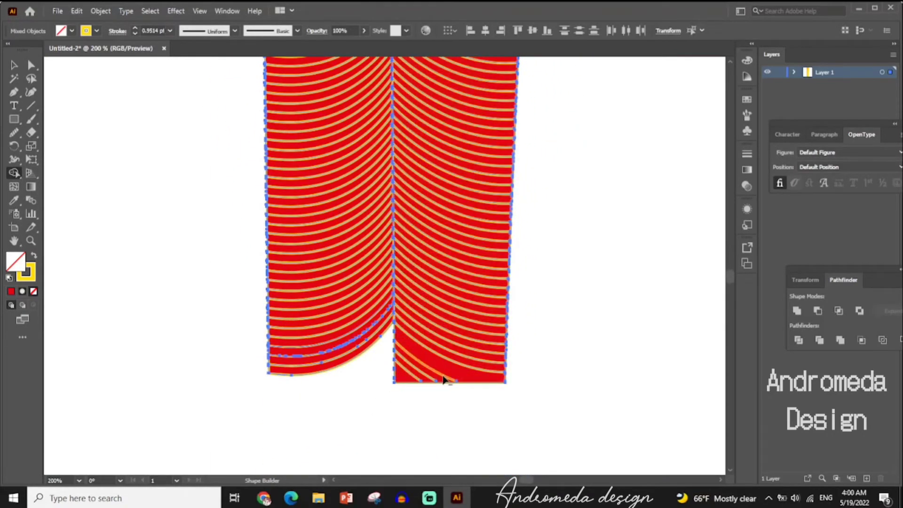
{"action": "left_click", "coordinate": [394, 361]}
{"action": "key", "text": "ctrl+z"}
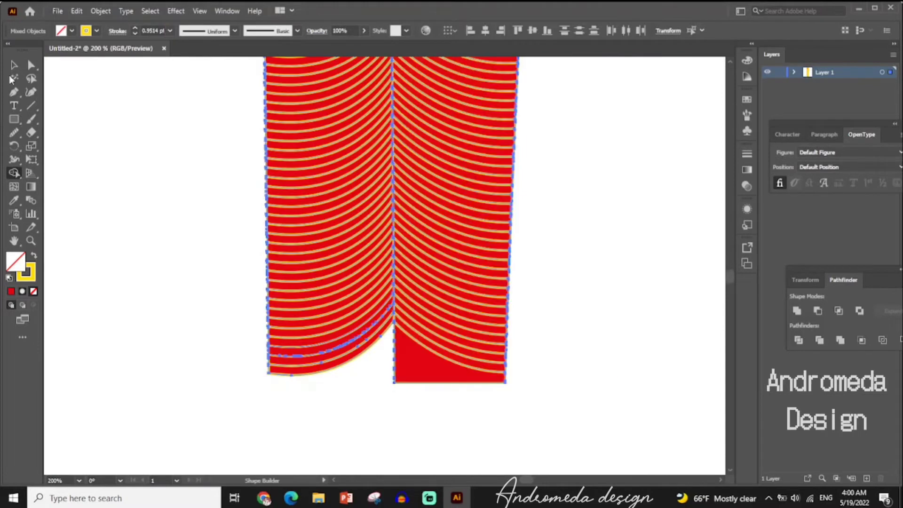
{"action": "key", "text": "ctrl+shift+a"}
{"action": "key", "text": "p"}
{"action": "left_click", "coordinate": [31, 64]}
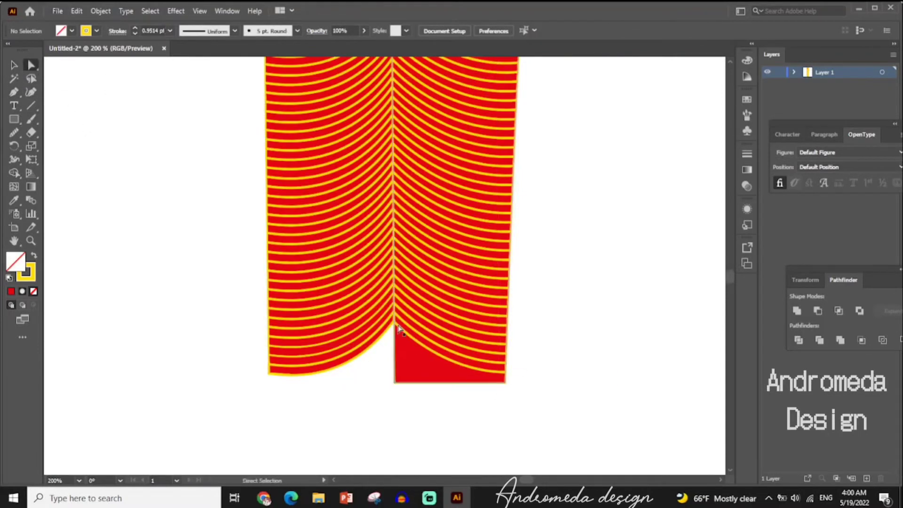
{"action": "left_click_drag", "start_coordinate": [504, 374], "coordinate": [511, 372]}
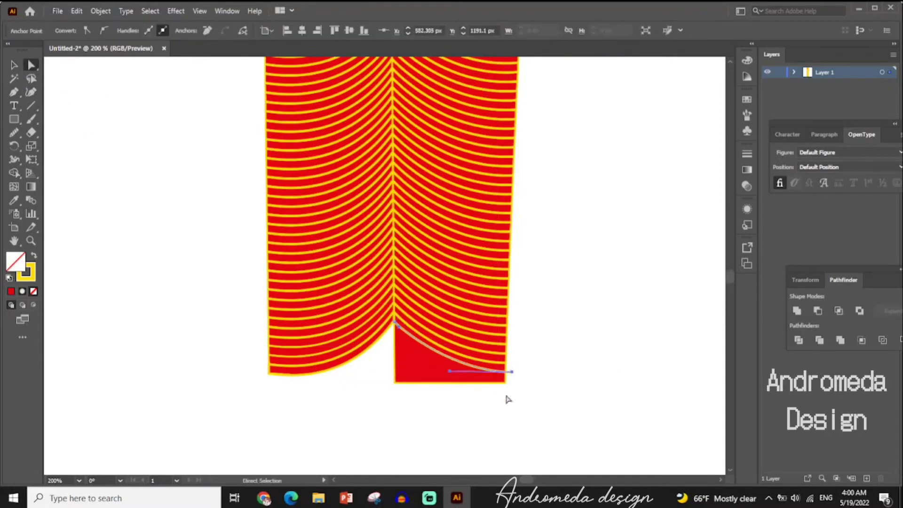
{"action": "left_click", "coordinate": [397, 445], "text": "ctrl"}
- Delete the solid red corner wedge on the right strip with Shape Builder
{"action": "key", "text": "ctrl+a"}
{"action": "key", "text": "shift+m"}
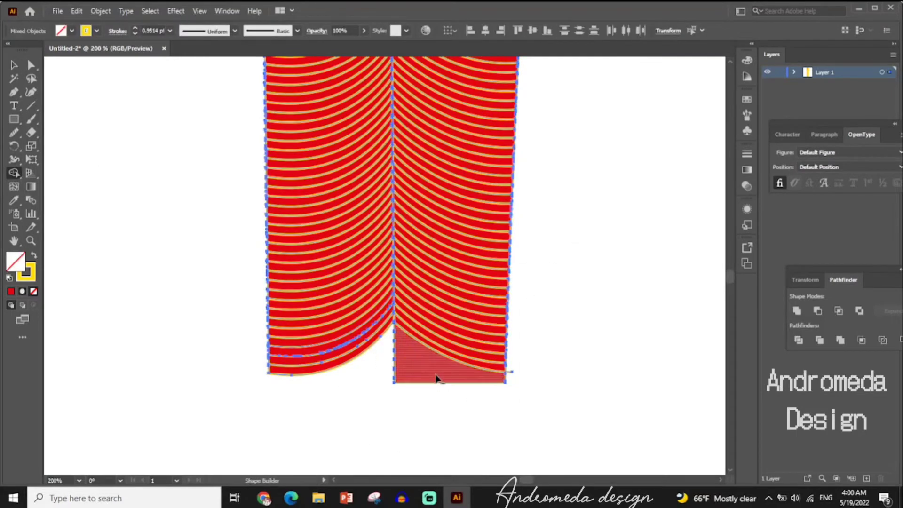
{"action": "left_click", "coordinate": [437, 376], "text": "alt"}
{"action": "left_click", "coordinate": [14, 64]}
{"action": "left_click", "coordinate": [649, 342]}
{"action": "key", "text": "ctrl+minus"}
{"action": "key", "text": "ctrl+minus"}
{"action": "key", "text": "ctrl+minus"}
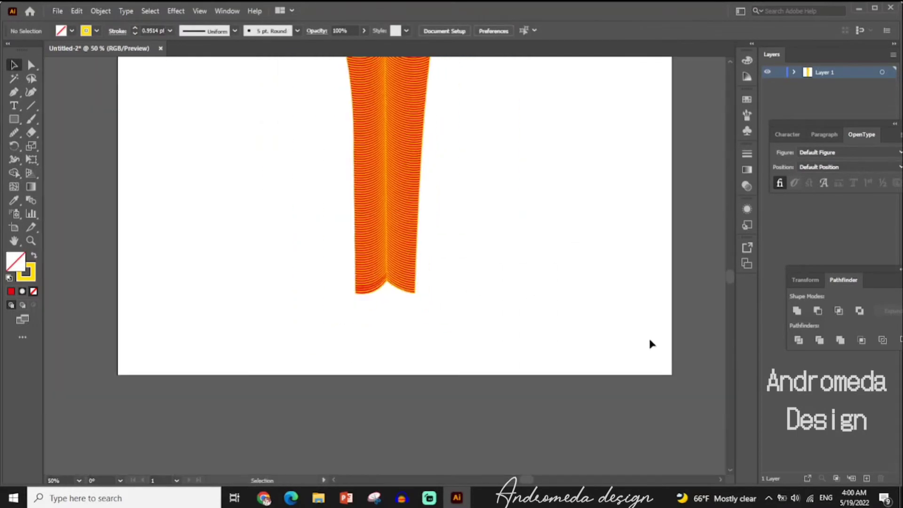
{"action": "key", "text": "ctrl+minus"}
- Try pink, yellow, blue, then green fills on the thin centre bodice panel
{"action": "left_click", "coordinate": [389, 190]}
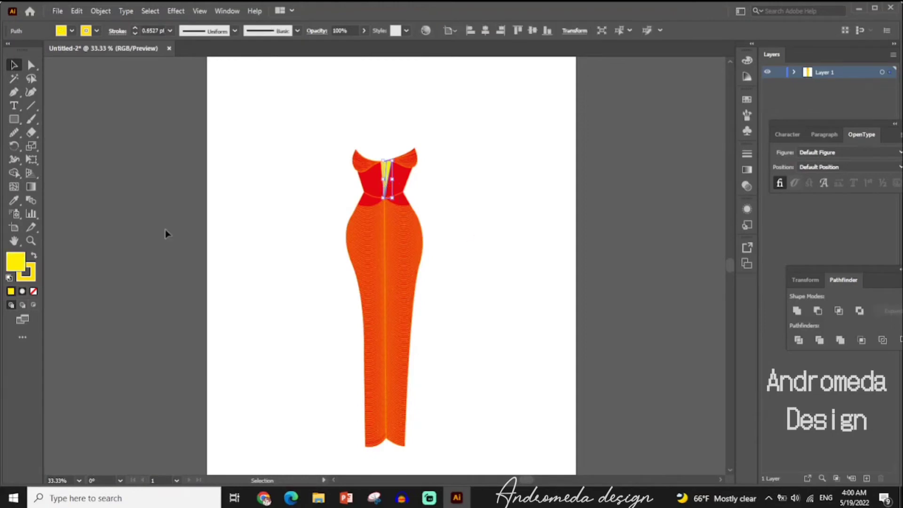
{"action": "left_click", "coordinate": [72, 30]}
{"action": "left_click", "coordinate": [66, 68]}
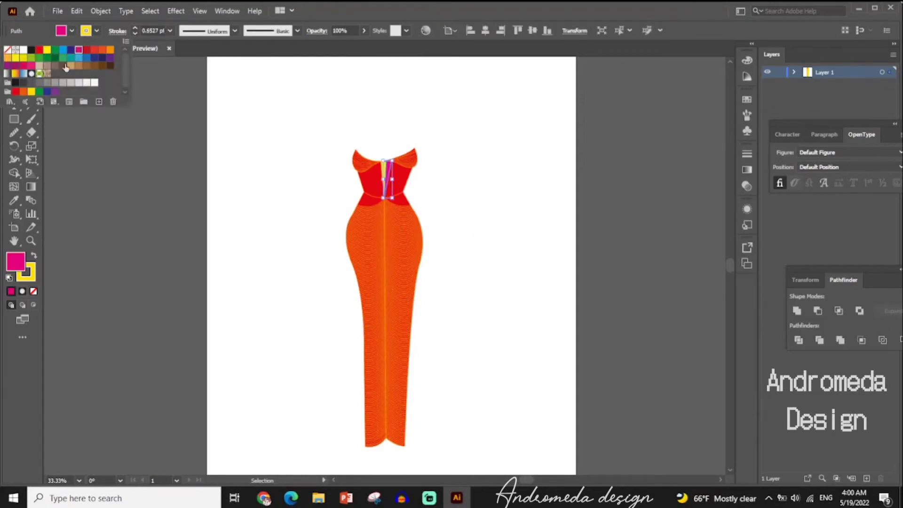
{"action": "key", "text": "ctrl+shift+a"}
{"action": "left_click", "coordinate": [390, 180]}
{"action": "left_click", "coordinate": [71, 31]}
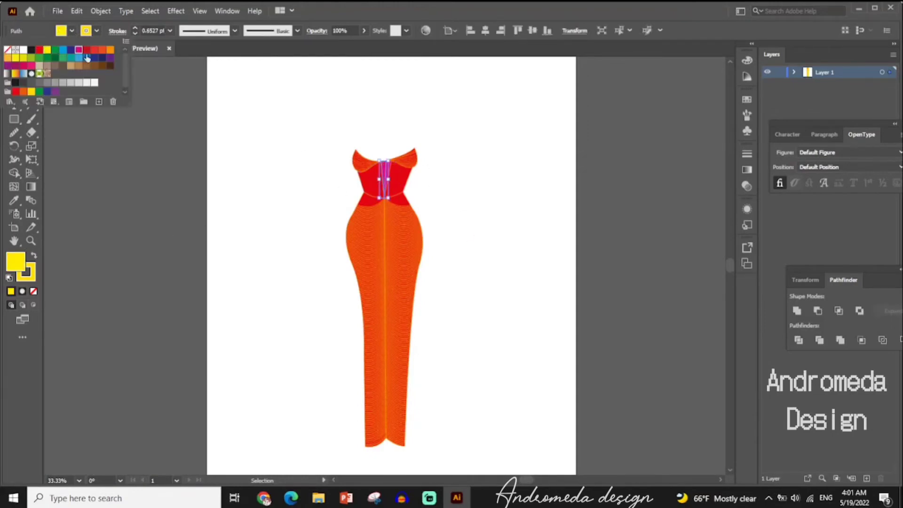
{"action": "left_click", "coordinate": [67, 68]}
{"action": "left_click", "coordinate": [480, 227]}
{"action": "left_click", "coordinate": [384, 179]}
{"action": "left_click", "coordinate": [72, 31]}
{"action": "left_click", "coordinate": [78, 59]}
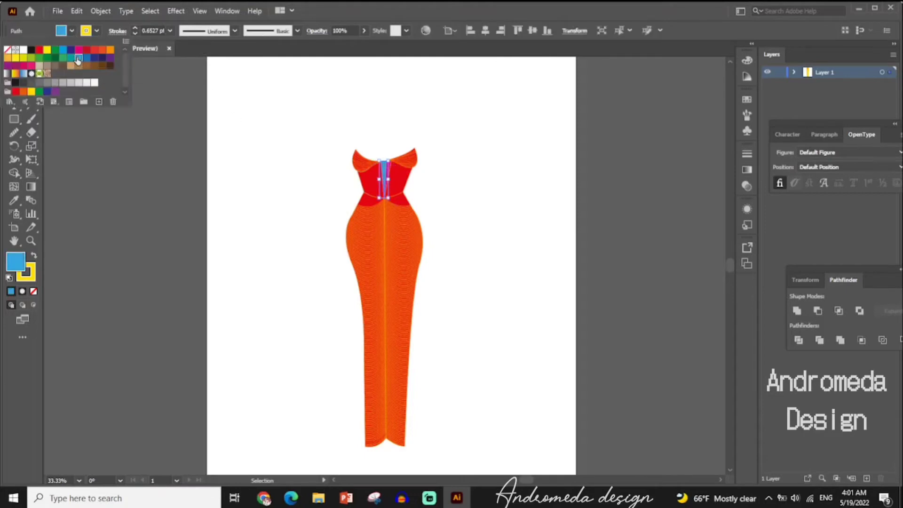
{"action": "left_click", "coordinate": [446, 192]}
{"action": "left_click", "coordinate": [385, 176]}
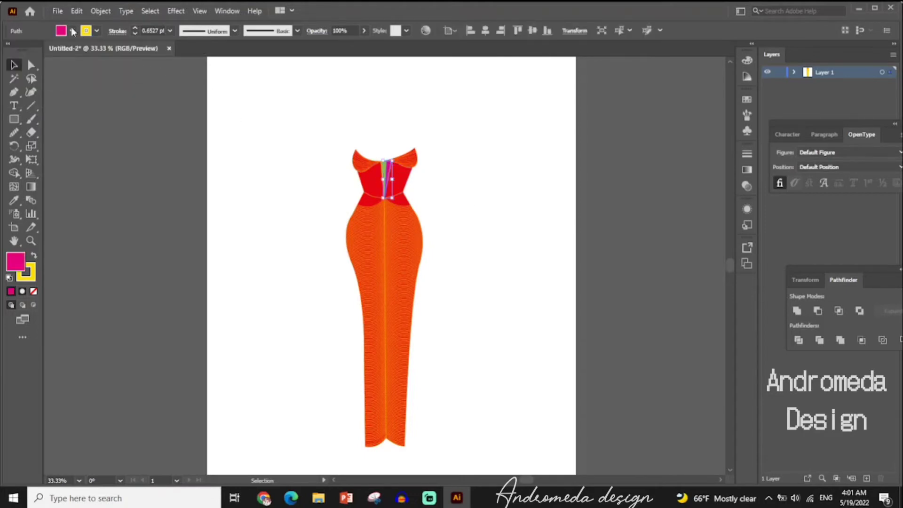
{"action": "left_click", "coordinate": [71, 30]}
{"action": "left_click", "coordinate": [31, 57]}
{"action": "left_click", "coordinate": [506, 317]}
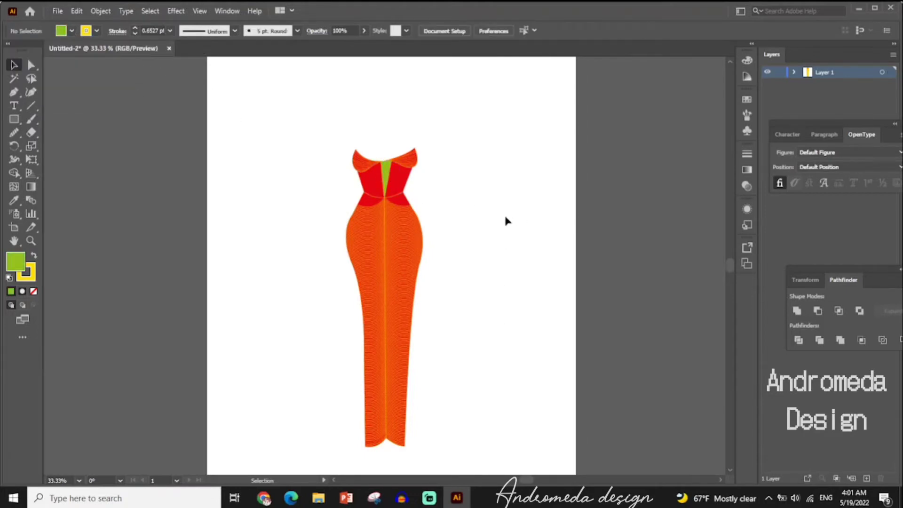
- Delete the green centre bodice panel
{"action": "left_click", "coordinate": [385, 178]}
{"action": "key", "text": "Delete"}
{"action": "key", "text": "ctrl+a"}
{"action": "key", "text": "ctrl+shift+a"}
{"action": "scroll", "coordinate": [353, 198], "scroll_direction": "up", "scroll_amount": 3}
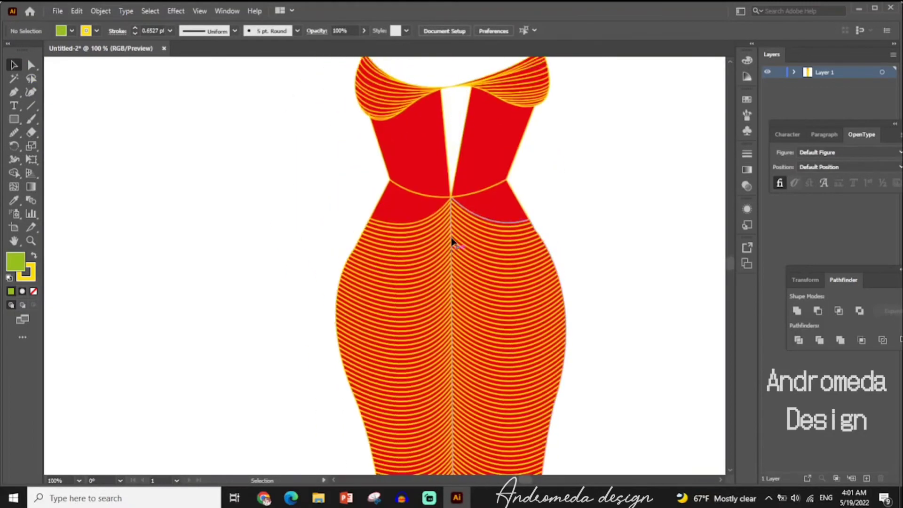
{"action": "scroll", "coordinate": [452, 242], "scroll_direction": "up", "scroll_amount": 2}
- Drag the right bodice half's neckline anchor toward the centre
{"action": "left_click", "coordinate": [473, 129]}
{"action": "key", "text": "a"}
{"action": "left_click", "coordinate": [472, 129]}
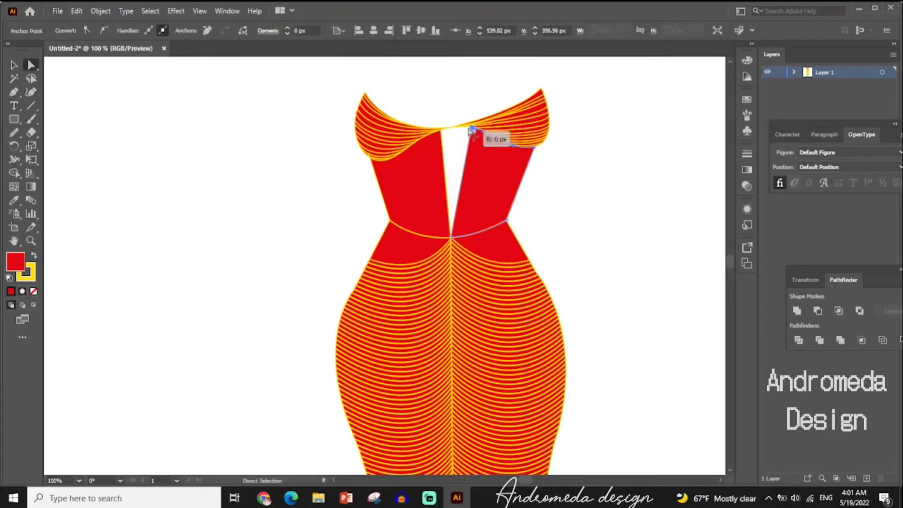
{"action": "left_click", "coordinate": [585, 160]}
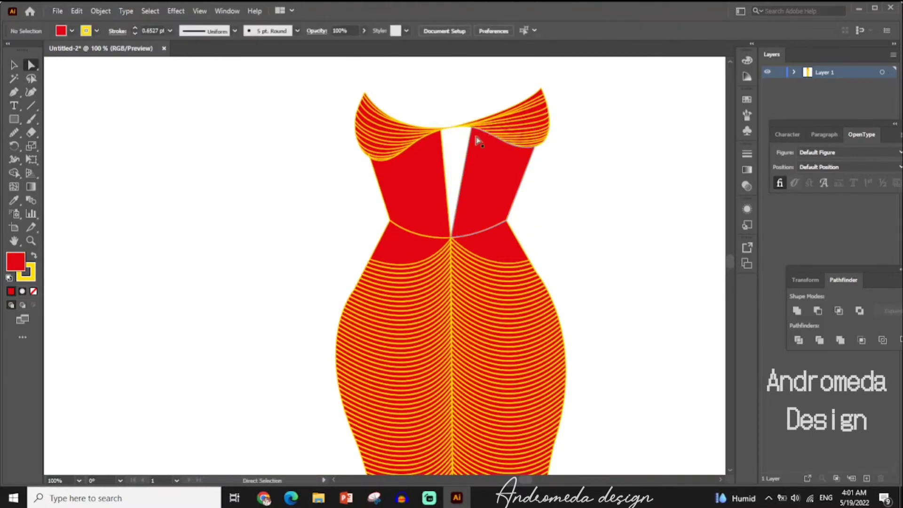
{"action": "left_click", "coordinate": [472, 133]}
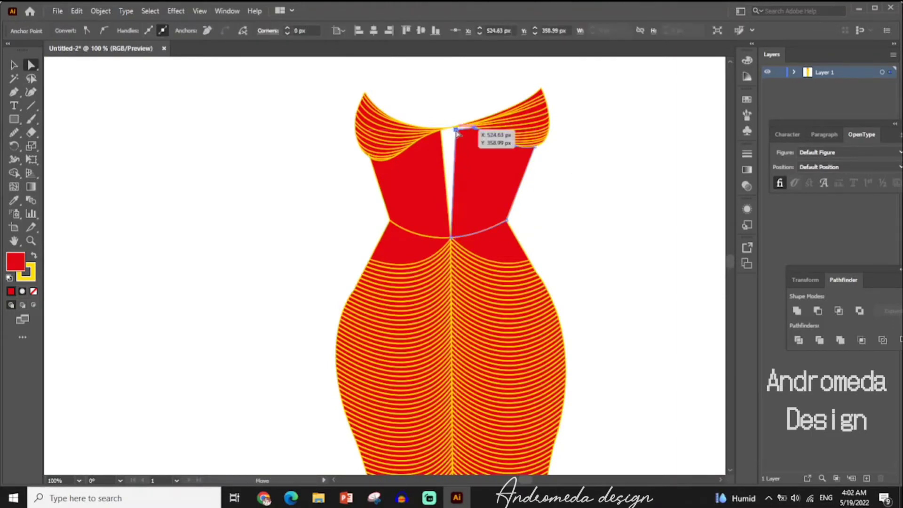
{"action": "left_click_drag", "start_coordinate": [472, 133], "coordinate": [457, 133]}
- Shift the left bodice half right to close the central gap
{"action": "left_click", "coordinate": [442, 143]}
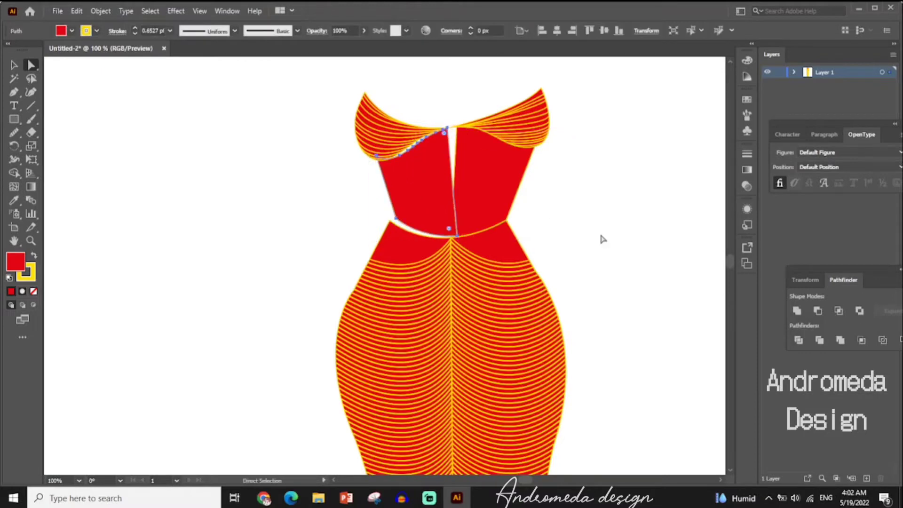
{"action": "left_click_drag", "start_coordinate": [439, 139], "coordinate": [444, 139]}
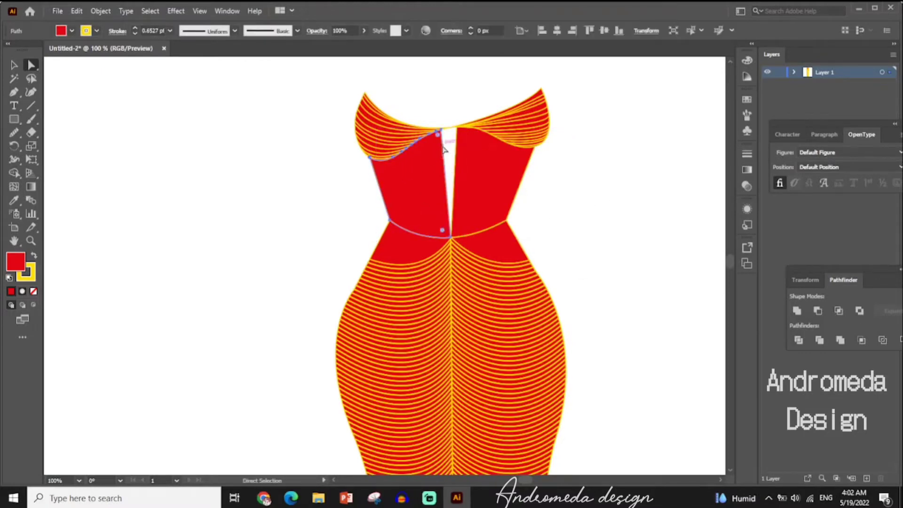
{"action": "left_click", "coordinate": [563, 217]}
{"action": "key", "text": "v"}
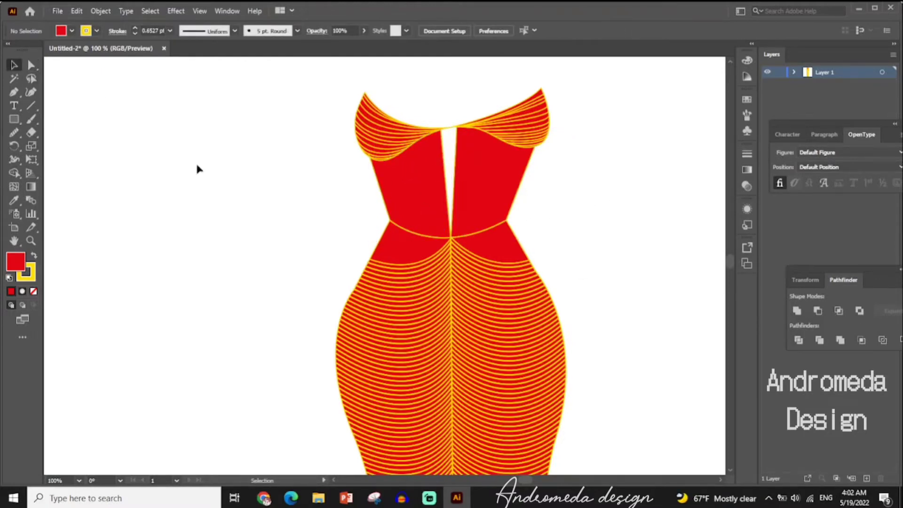
- Nudge the neckline anchor points so both halves align on one centre seam
{"action": "left_click", "coordinate": [413, 147]}
{"action": "left_click_drag", "start_coordinate": [448, 133], "coordinate": [455, 133]}
{"action": "left_click", "coordinate": [462, 137]}
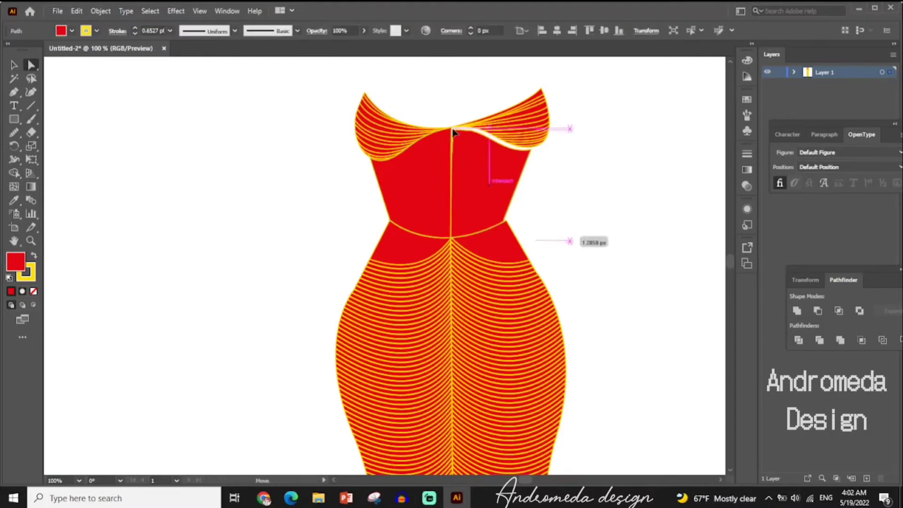
{"action": "left_click", "coordinate": [117, 141]}
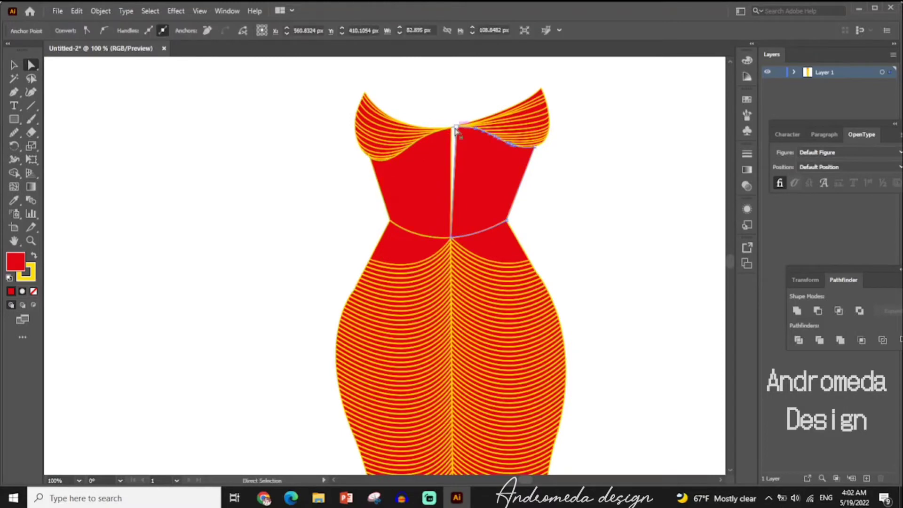
{"action": "left_click_drag", "start_coordinate": [455, 129], "coordinate": [453, 131]}
{"action": "left_click", "coordinate": [594, 238]}
- Draw a small yellow-filled circle beside the dress with the Ellipse tool
{"action": "key", "text": "v"}
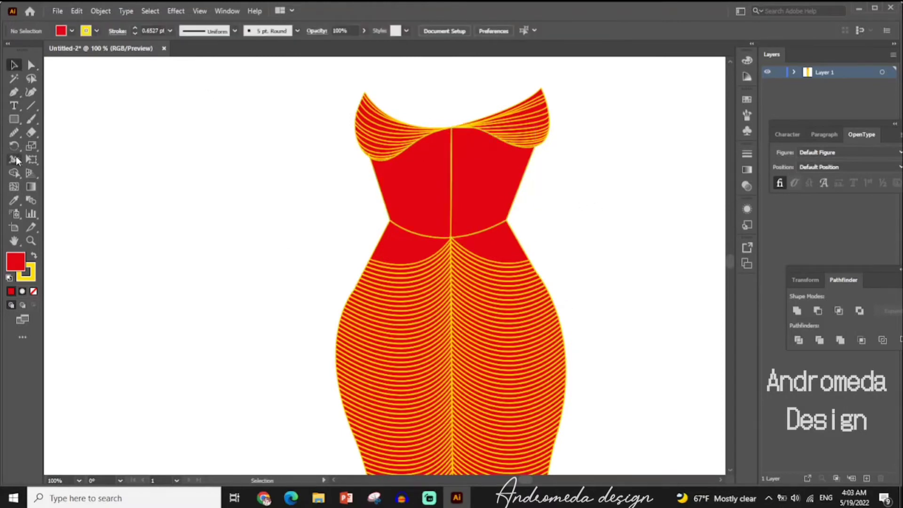
{"action": "right_click", "coordinate": [14, 119]}
{"action": "left_click", "coordinate": [43, 144]}
{"action": "left_click_drag", "start_coordinate": [151, 175], "coordinate": [156, 179]}
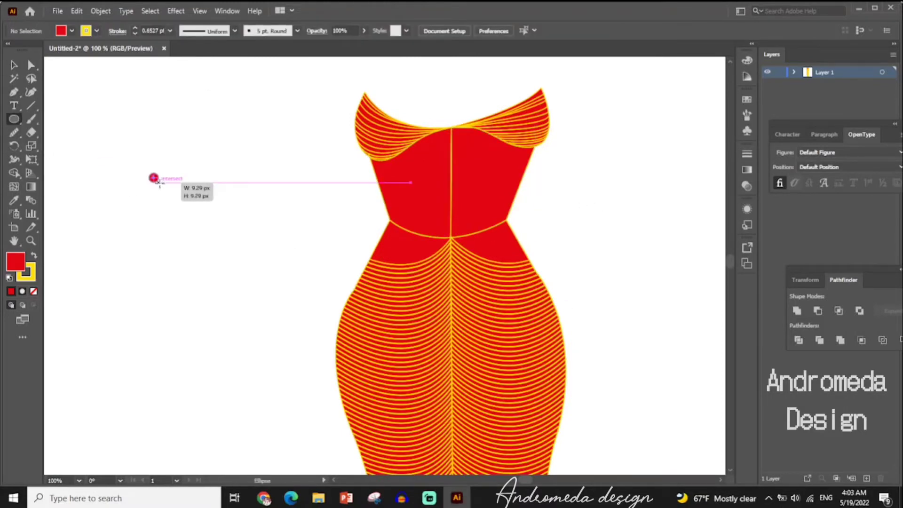
{"action": "left_click", "coordinate": [72, 31]}
{"action": "left_click", "coordinate": [358, 99]}
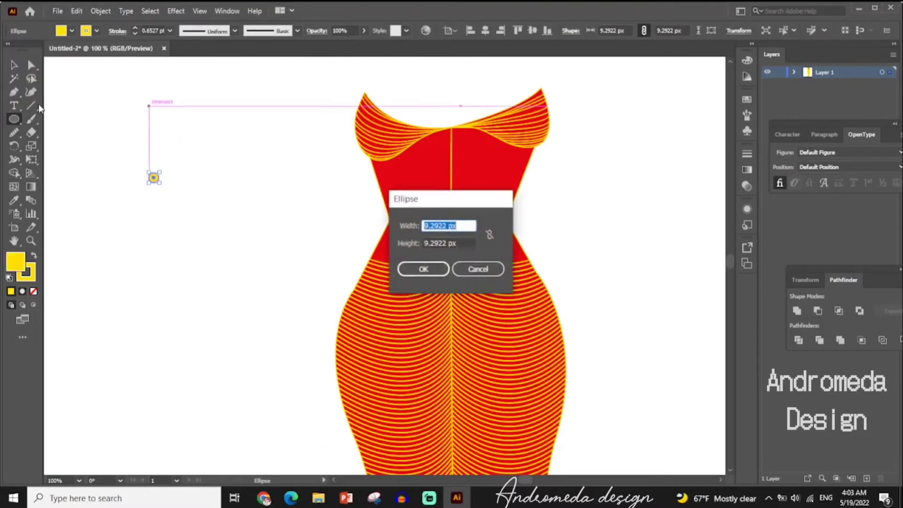
- Move the yellow circle onto the neckline centre
{"action": "key", "text": "Escape"}
{"action": "key", "text": "v"}
{"action": "mouse_move", "coordinate": [154, 177]}
{"action": "left_mouse_down"}
{"action": "mouse_move", "coordinate": [439, 162]}
{"action": "mouse_move", "coordinate": [481, 133]}
{"action": "mouse_move", "coordinate": [450, 135]}
{"action": "left_mouse_up"}
{"action": "left_click", "coordinate": [250, 153]}
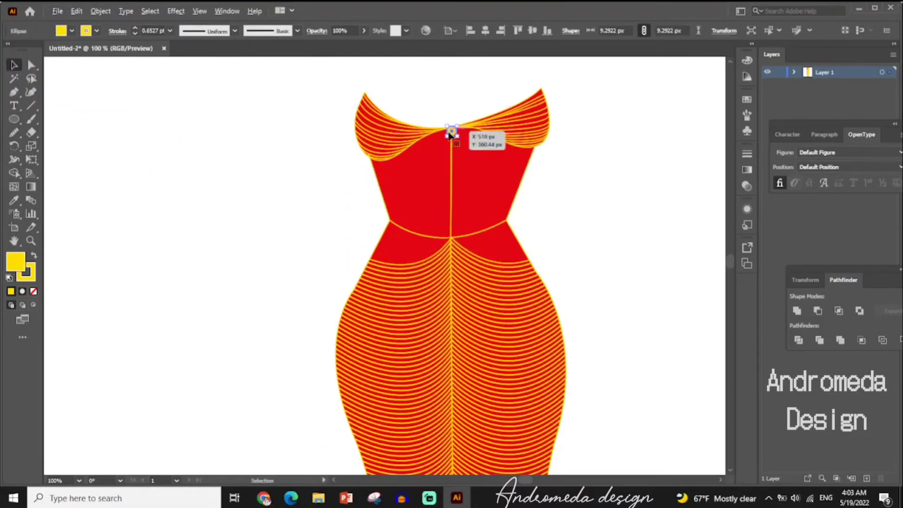
- Alt-drag copies of the circle down the centre seam, repeating with Ctrl+D
{"action": "key", "text": "ctrl+equal"}
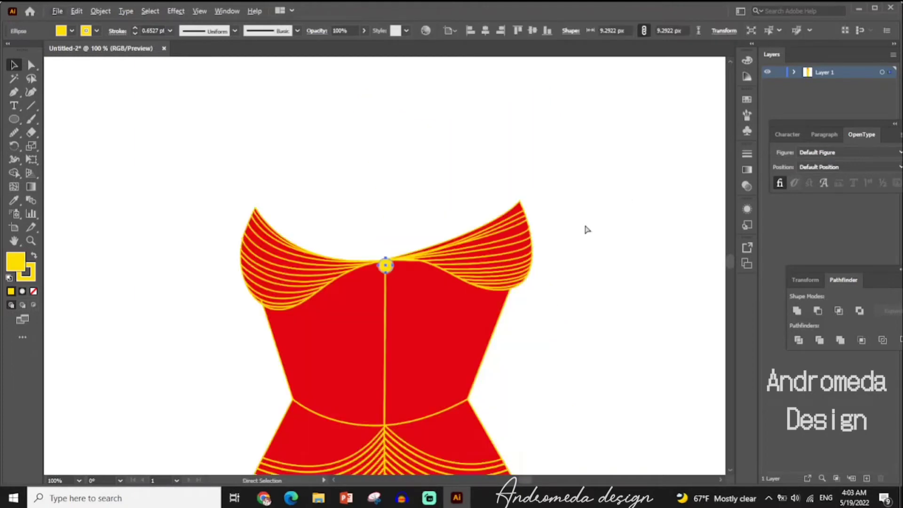
{"action": "key", "text": "ctrl+equal"}
{"action": "key", "text": "ctrl+equal"}
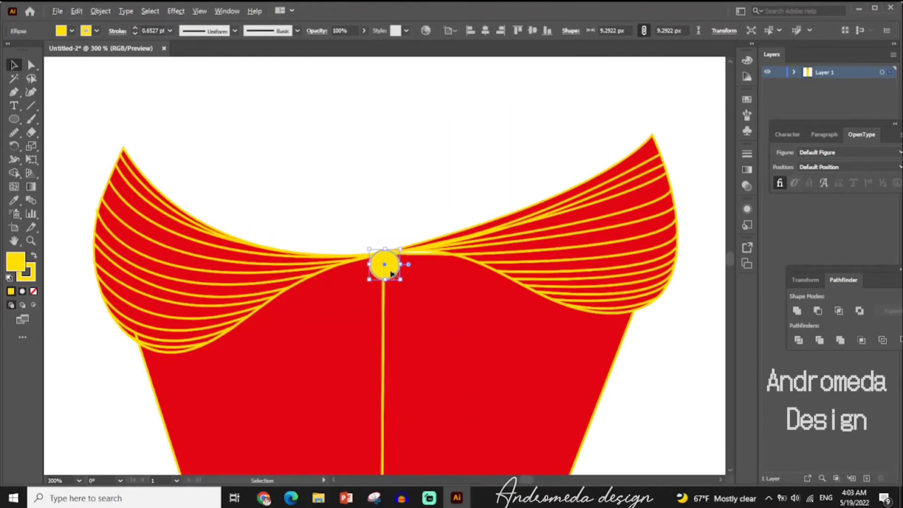
{"action": "left_click_drag", "start_coordinate": [391, 274], "coordinate": [391, 300]}
{"action": "key", "text": "ctrl+d"}
{"action": "key", "text": "ctrl+d"}
{"action": "key", "text": "ctrl+d"}
{"action": "key", "text": "ctrl+d"}
{"action": "key", "text": "ctrl+d"}
{"action": "key", "text": "ctrl+d"}
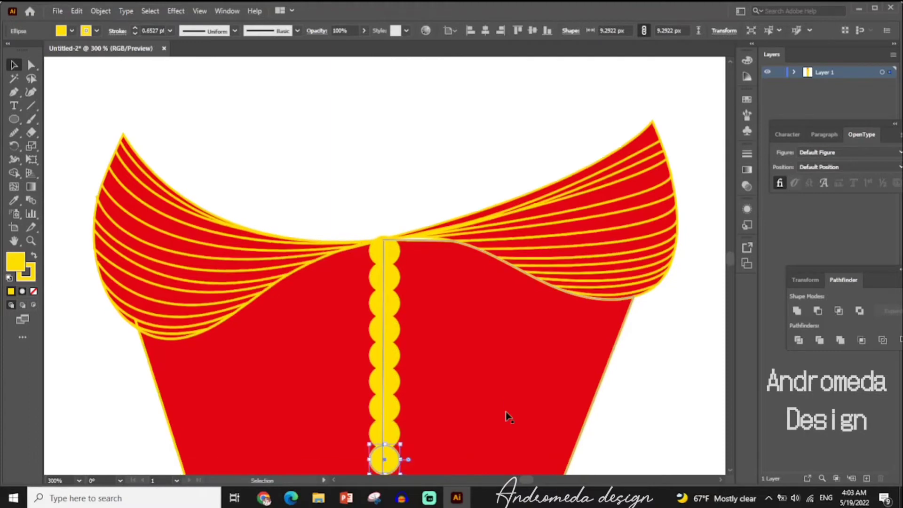
{"action": "scroll", "coordinate": [508, 416], "scroll_direction": "down", "scroll_amount": 5}
{"action": "key", "text": "ctrl+d"}
{"action": "key", "text": "ctrl+d"}
{"action": "key", "text": "ctrl+d"}
{"action": "left_click", "coordinate": [127, 306]}
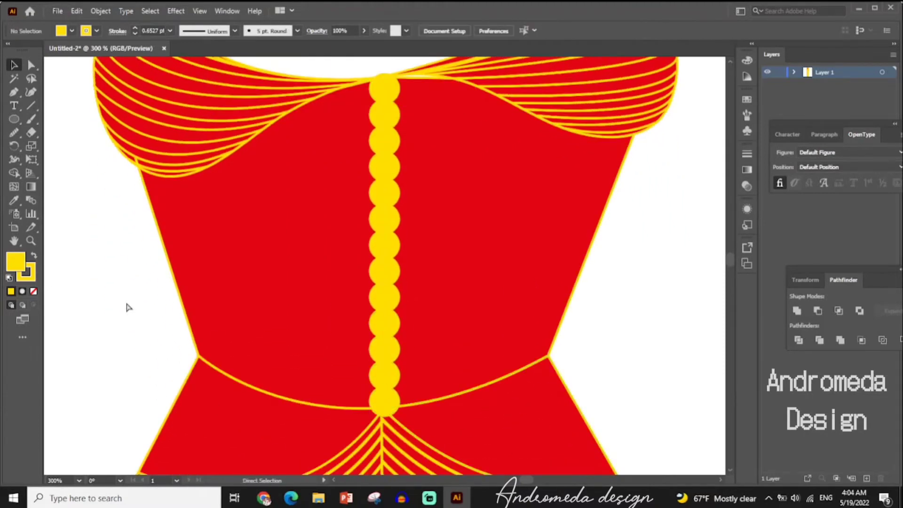
{"action": "key", "text": "ctrl+minus"}
{"action": "key", "text": "ctrl+minus"}
{"action": "scroll", "coordinate": [606, 365], "scroll_direction": "down", "scroll_amount": 2}
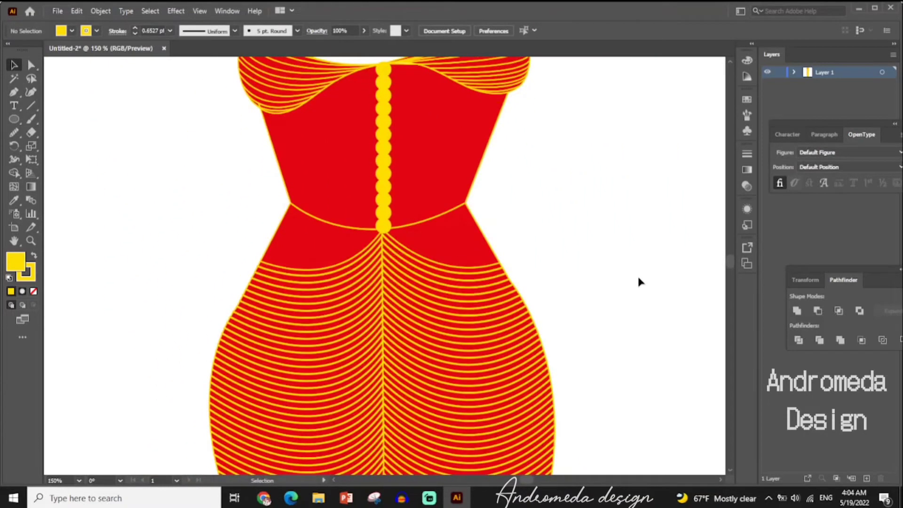
{"action": "key", "text": "ctrl+0"}
{"action": "scroll", "coordinate": [355, 222], "scroll_direction": "up", "scroll_amount": 4}
- Select the upper-left waist piece, try a green pattern fill, then undo it
{"action": "left_click", "coordinate": [301, 124]}
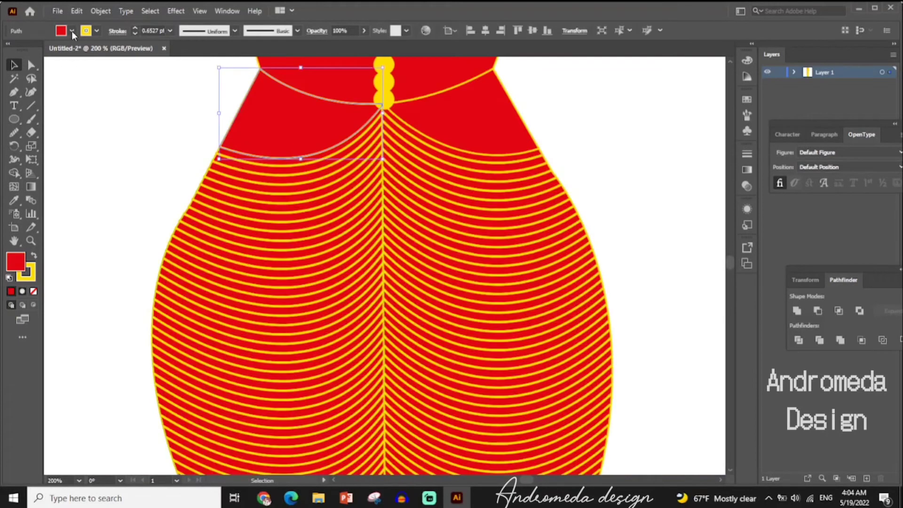
{"action": "left_click", "coordinate": [71, 31]}
{"action": "left_click", "coordinate": [42, 74]}
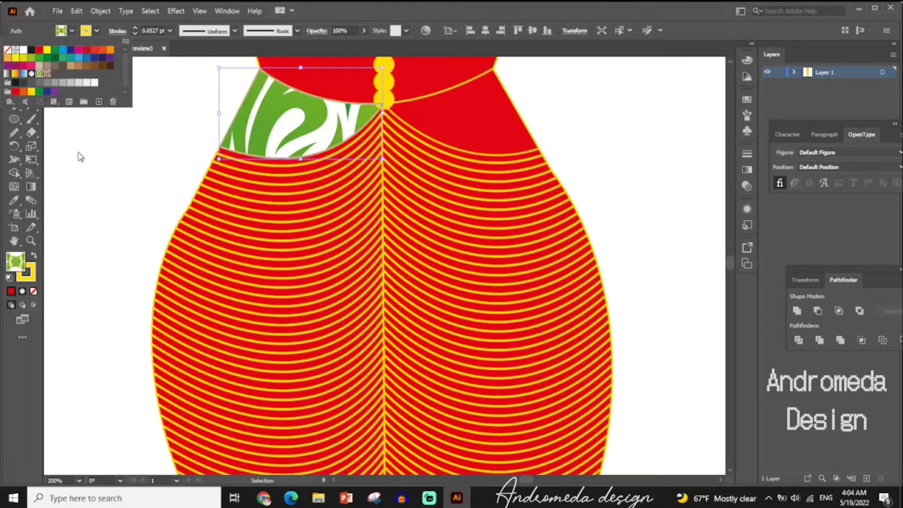
{"action": "key", "text": "Escape"}
{"action": "key", "text": "ctrl+z"}
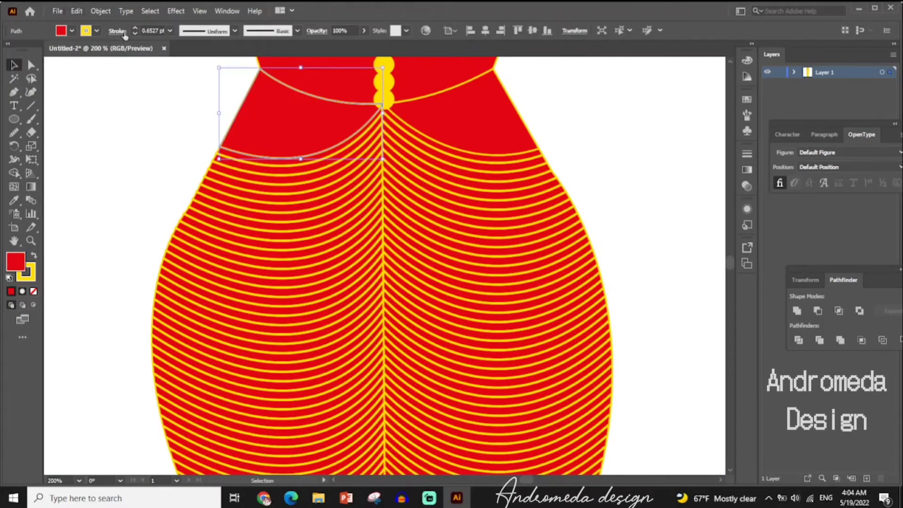
{"action": "left_click", "coordinate": [76, 11]}
{"action": "key", "text": "Escape"}
- Try a brown floral fill, then open the Ancient pattern swatch library
{"action": "left_click", "coordinate": [71, 30]}
{"action": "left_click", "coordinate": [40, 74]}
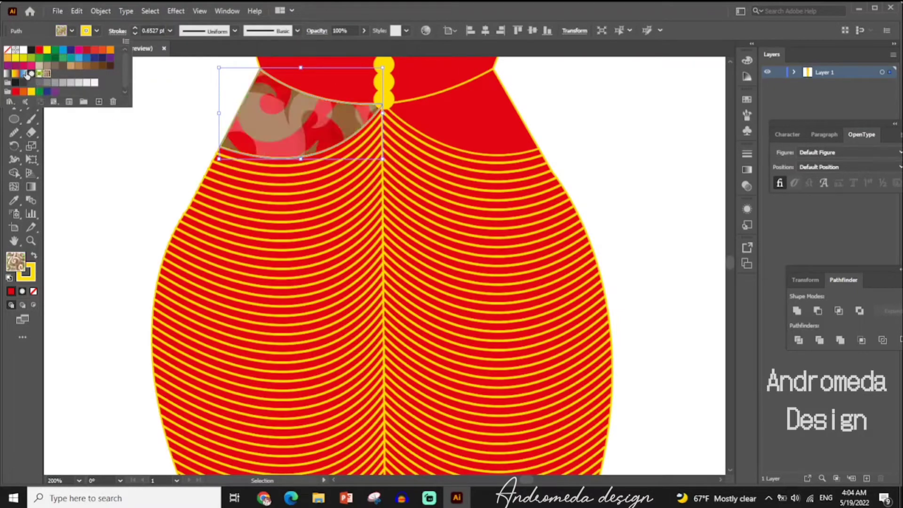
{"action": "left_click", "coordinate": [747, 60]}
{"action": "left_click", "coordinate": [747, 100]}
{"action": "left_click", "coordinate": [747, 115]}
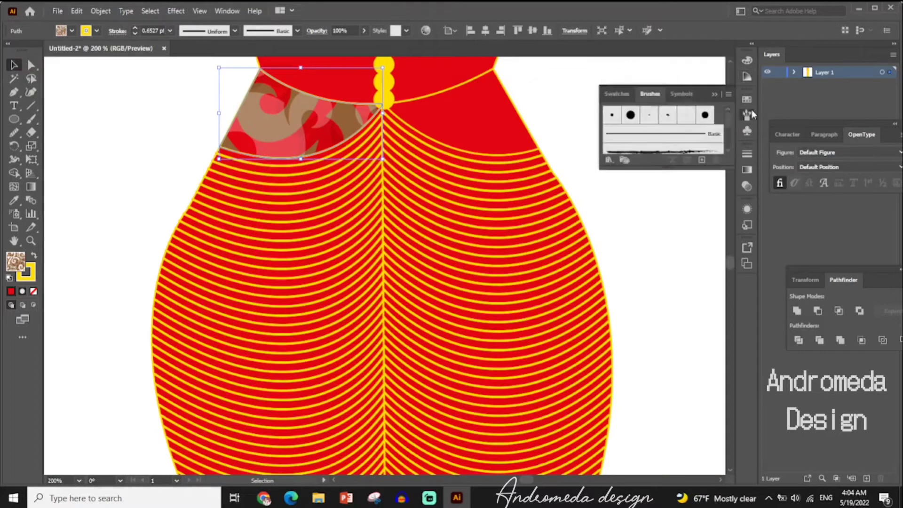
{"action": "left_click", "coordinate": [747, 99]}
{"action": "left_click", "coordinate": [610, 160]}
{"action": "mouse_move", "coordinate": [642, 191]}
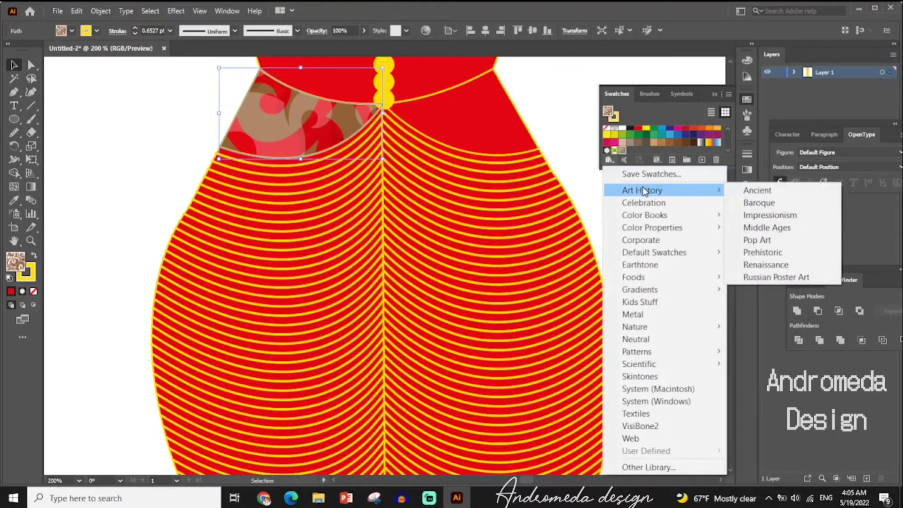
{"action": "left_click", "coordinate": [748, 191]}
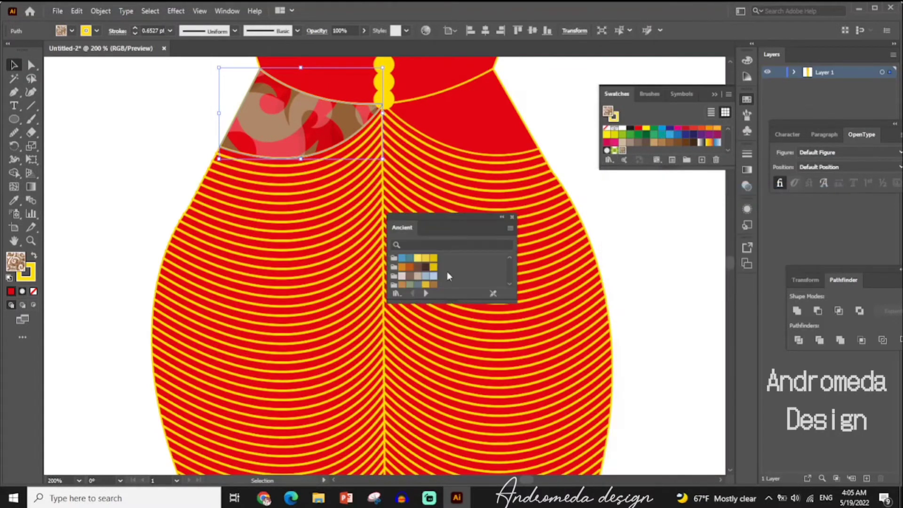
- Browse the pattern swatch libraries through to Basic Graphics_Dots
{"action": "left_click", "coordinate": [432, 293]}
{"action": "left_click", "coordinate": [432, 292]}
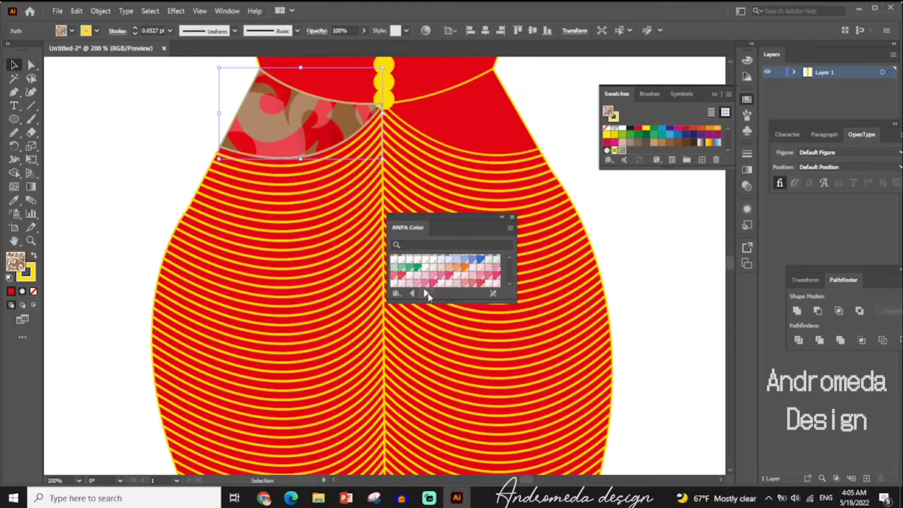
{"action": "left_click", "coordinate": [428, 292]}
{"action": "left_click", "coordinate": [427, 292]}
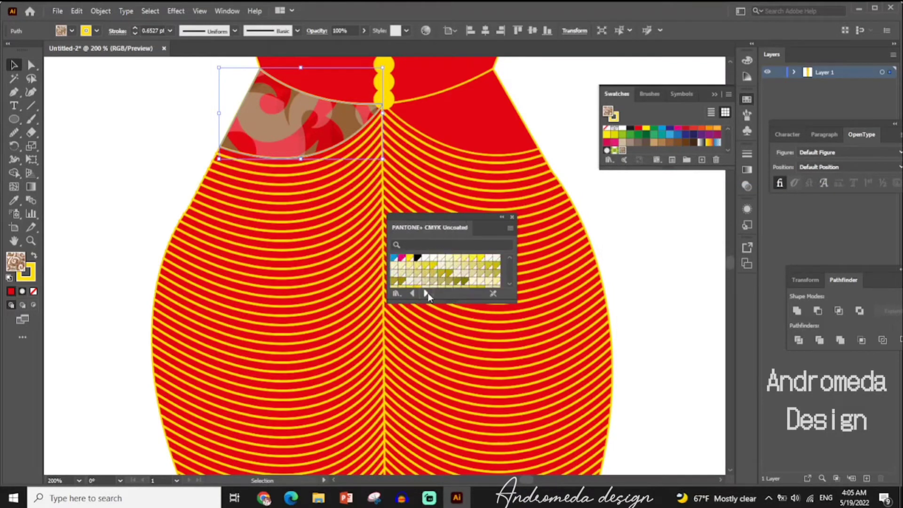
{"action": "left_click", "coordinate": [512, 217]}
{"action": "left_click", "coordinate": [609, 160]}
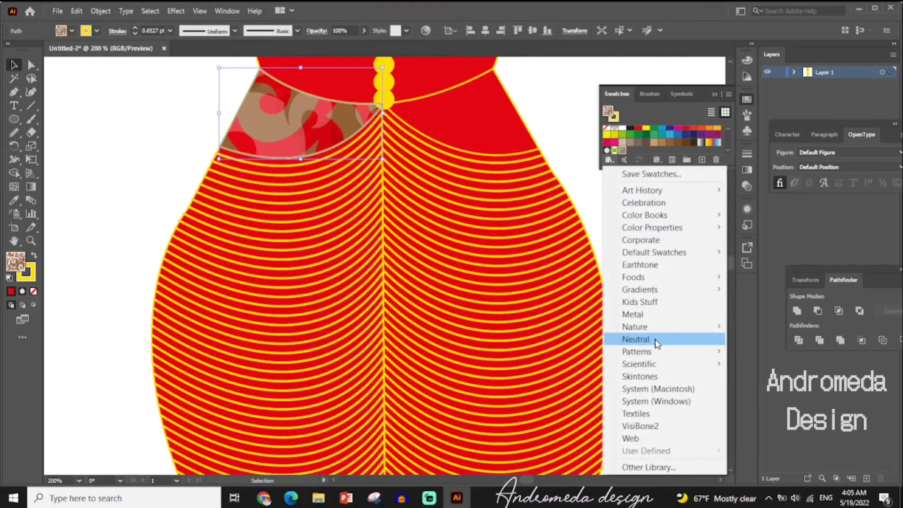
{"action": "left_click", "coordinate": [754, 325]}
{"action": "left_click", "coordinate": [427, 292]}
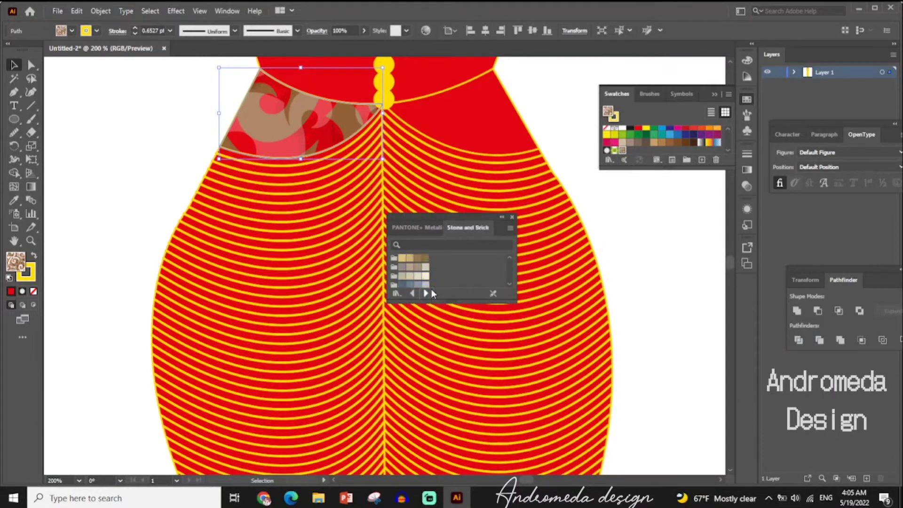
{"action": "left_click", "coordinate": [428, 292]}
- Try dot, horizontal line and speckled texture patterns on the waist piece
{"action": "left_click", "coordinate": [405, 266]}
{"action": "left_click", "coordinate": [407, 261]}
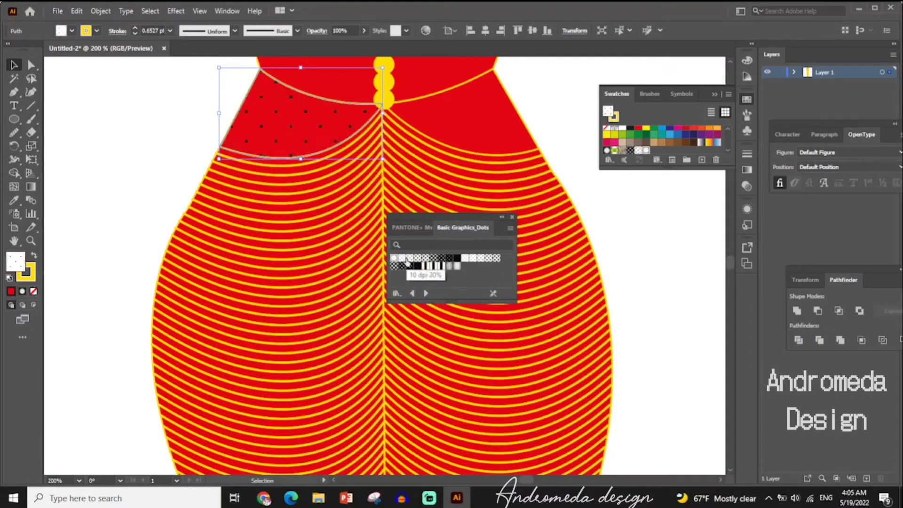
{"action": "left_click", "coordinate": [426, 292]}
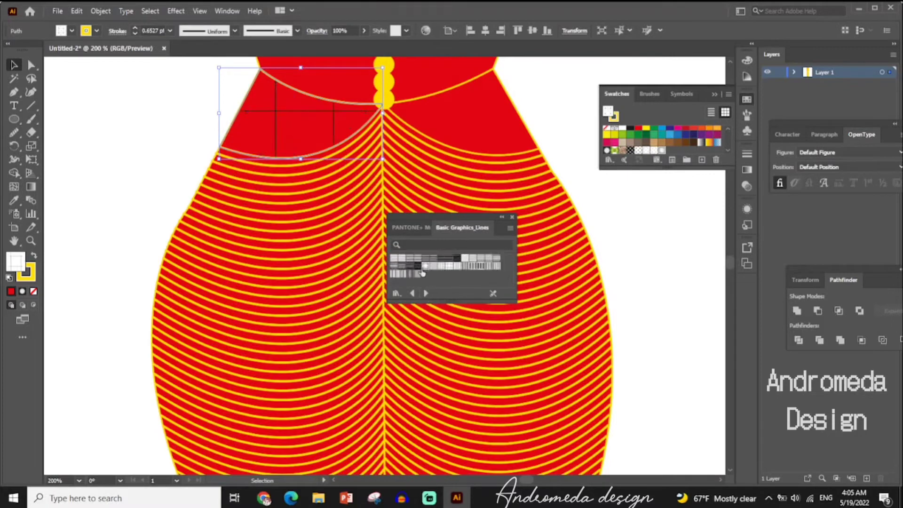
{"action": "left_click", "coordinate": [413, 265]}
{"action": "left_click", "coordinate": [393, 261]}
{"action": "left_click", "coordinate": [426, 293]}
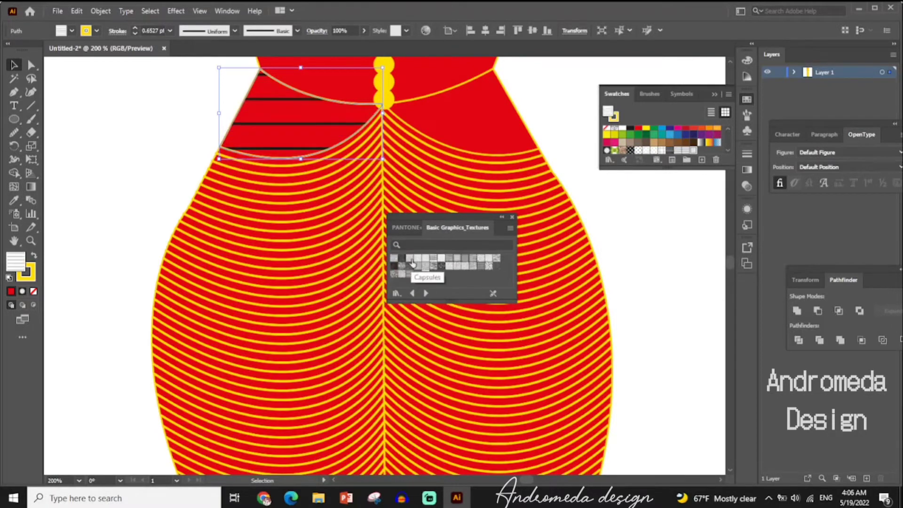
{"action": "left_click", "coordinate": [409, 261]}
- Try Decorative Legacy patterns, settle on a diamond fill, and zoom out to the whole dress
{"action": "left_click", "coordinate": [427, 293]}
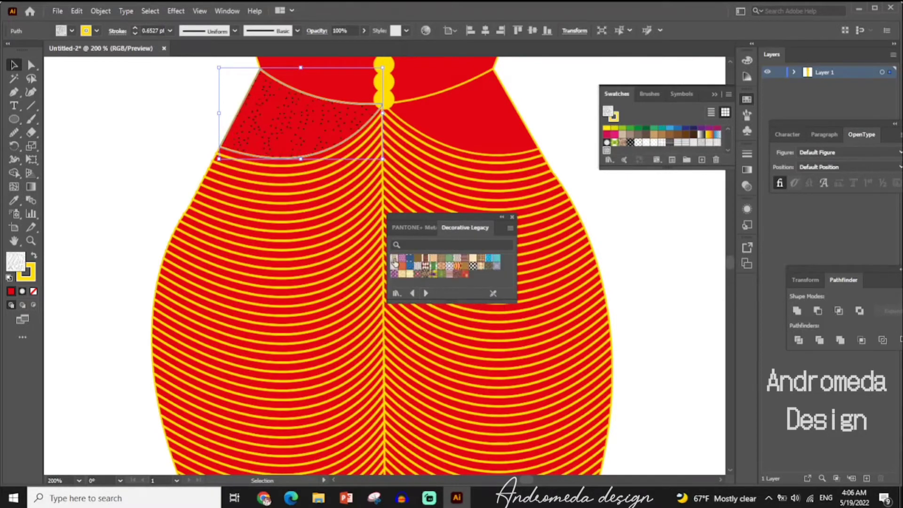
{"action": "left_click", "coordinate": [407, 266]}
{"action": "left_click", "coordinate": [447, 258]}
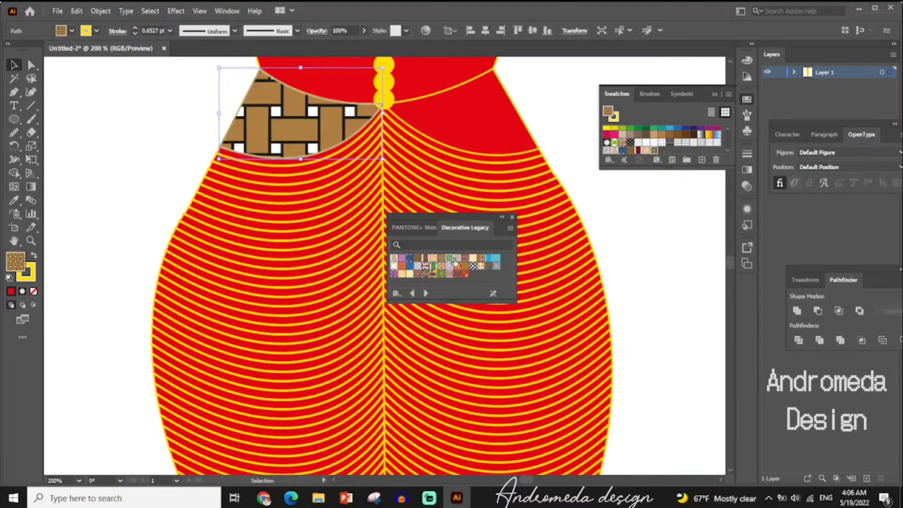
{"action": "left_click", "coordinate": [466, 272]}
{"action": "left_click", "coordinate": [489, 258]}
{"action": "left_click", "coordinate": [400, 267]}
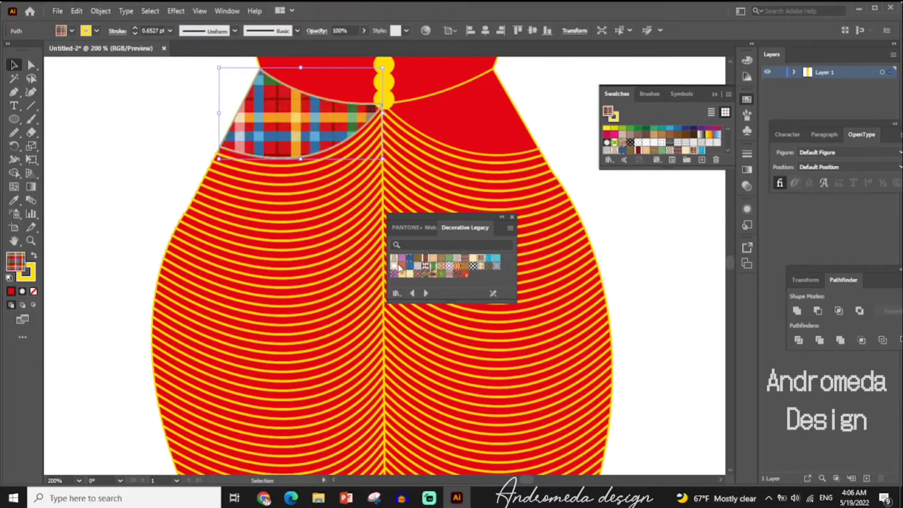
{"action": "left_click", "coordinate": [407, 273]}
{"action": "left_click", "coordinate": [440, 268]}
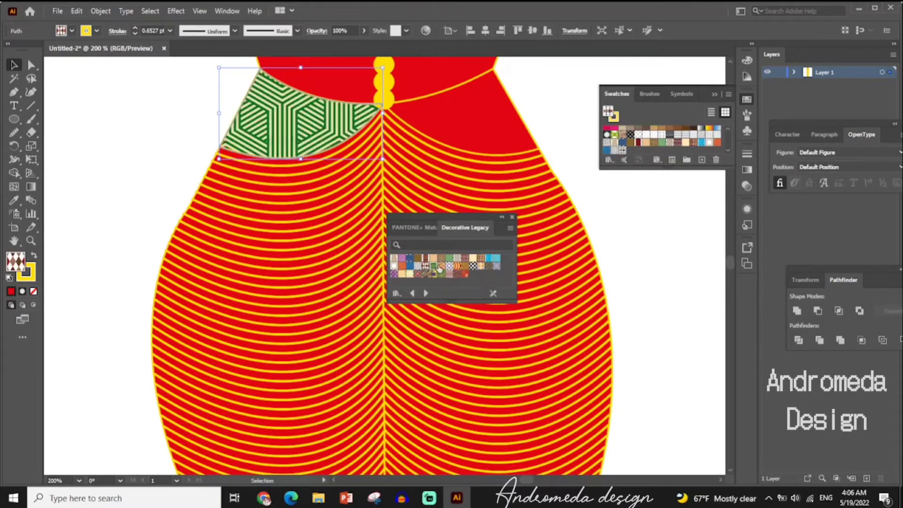
{"action": "left_click", "coordinate": [429, 267]}
{"action": "key", "text": "ctrl+minus"}
{"action": "key", "text": "ctrl+minus"}
{"action": "key", "text": "ctrl+minus"}
- Move the pattern library aside and try Decorative Legacy patterns, including Mexico City Color and Peruvian Color
{"action": "left_click_drag", "start_coordinate": [451, 217], "coordinate": [566, 221]}
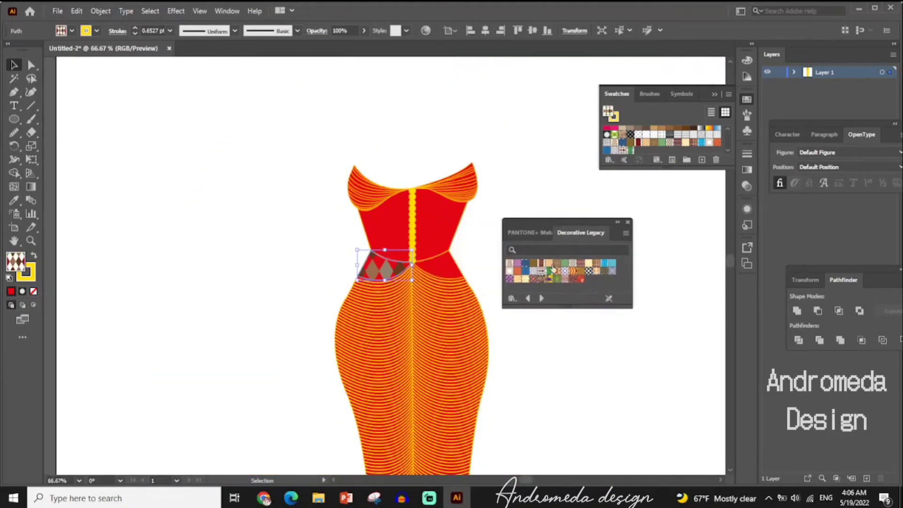
{"action": "left_click", "coordinate": [553, 269]}
{"action": "left_click", "coordinate": [569, 271]}
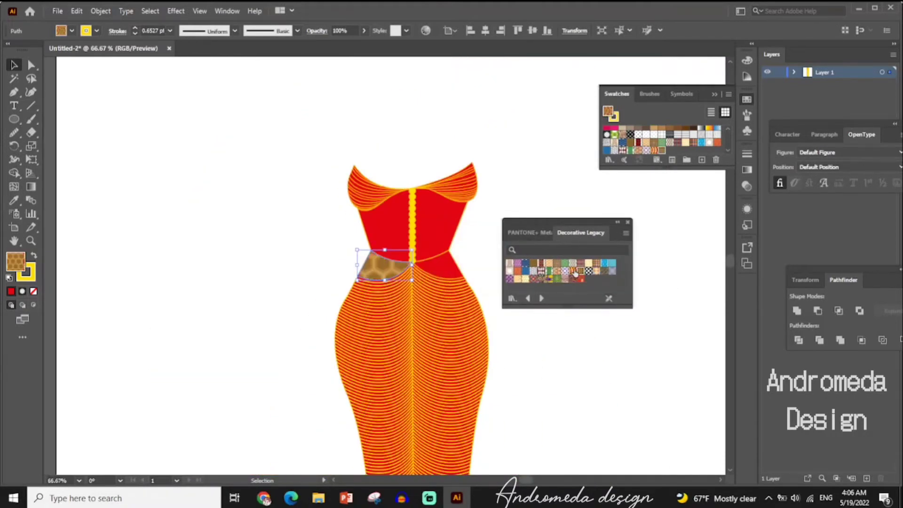
{"action": "left_click", "coordinate": [573, 272]}
{"action": "left_click", "coordinate": [596, 274]}
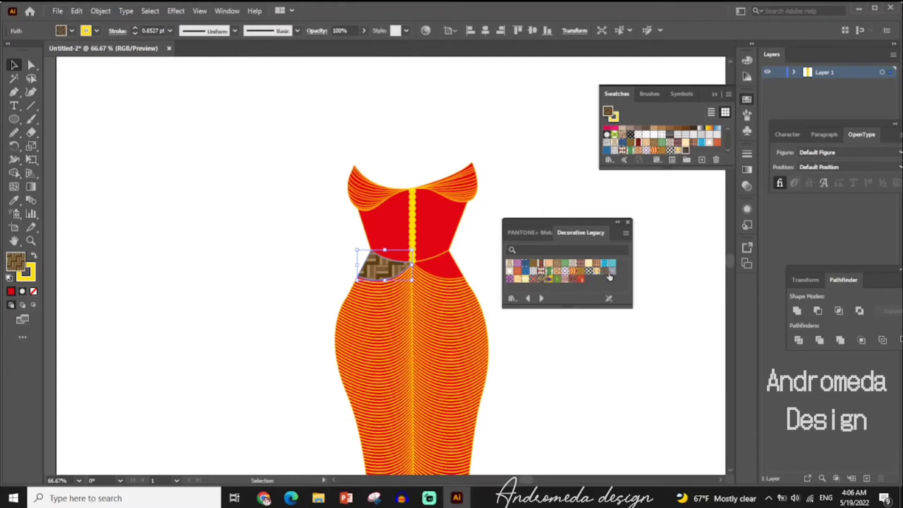
{"action": "left_click", "coordinate": [593, 271]}
{"action": "left_click", "coordinate": [513, 280]}
{"action": "left_click", "coordinate": [526, 281]}
{"action": "left_click", "coordinate": [517, 279]}
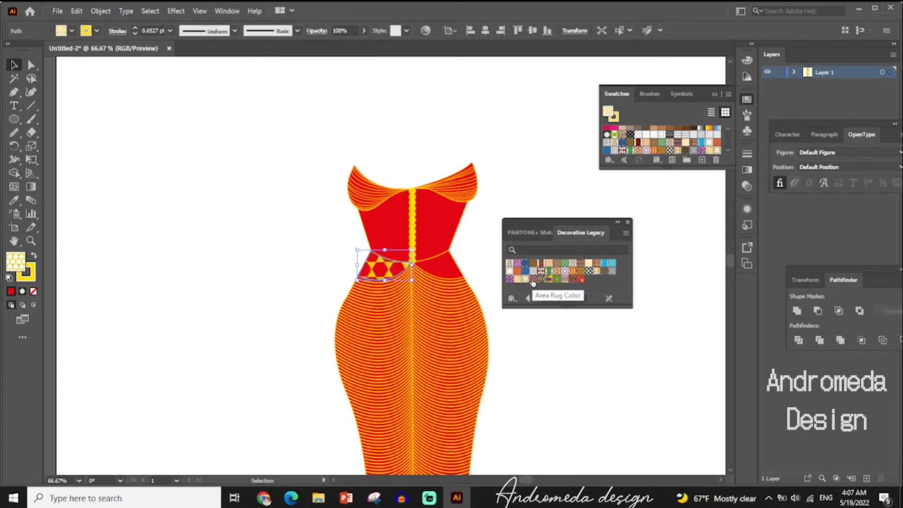
{"action": "left_click", "coordinate": [549, 279]}
{"action": "left_click", "coordinate": [571, 279]}
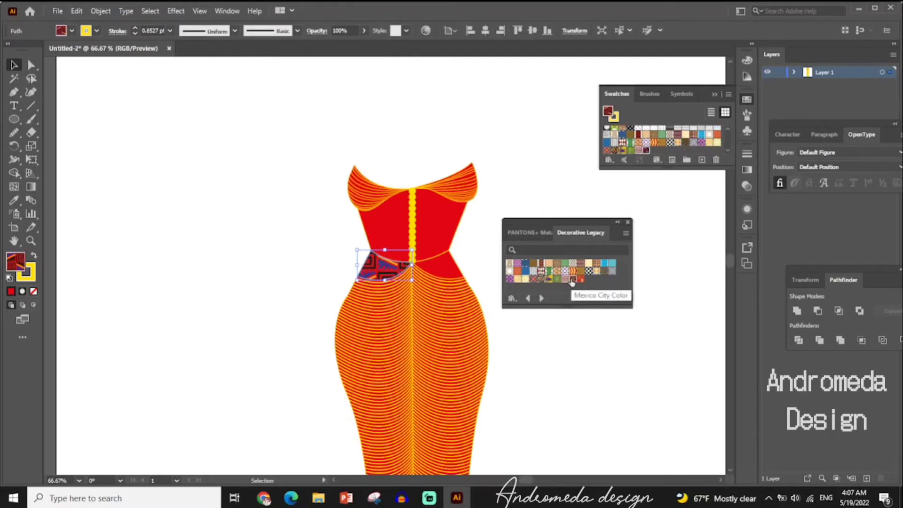
{"action": "left_click", "coordinate": [579, 281]}
- Try Vonster patterns such as Alyssa and Coronation on the left waist piece
{"action": "left_click", "coordinate": [541, 298]}
{"action": "left_click", "coordinate": [509, 263]}
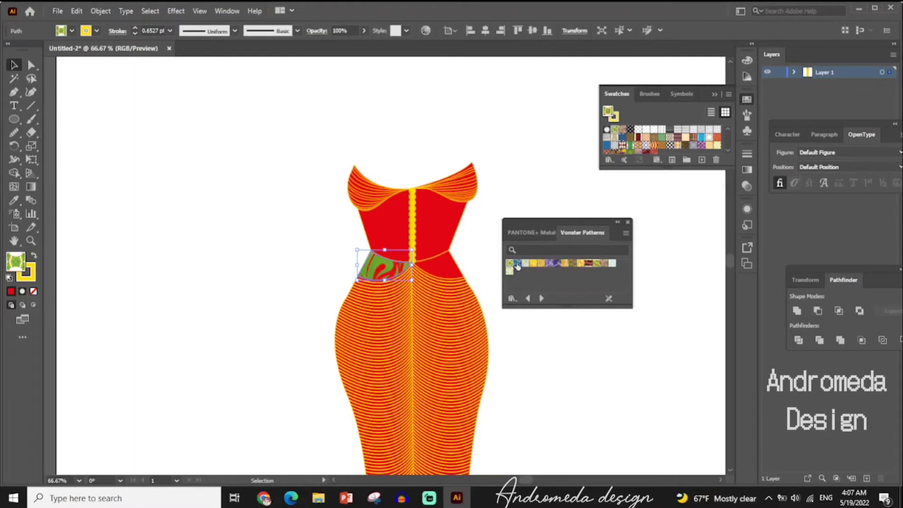
{"action": "left_click", "coordinate": [534, 263]}
{"action": "left_click", "coordinate": [548, 263]}
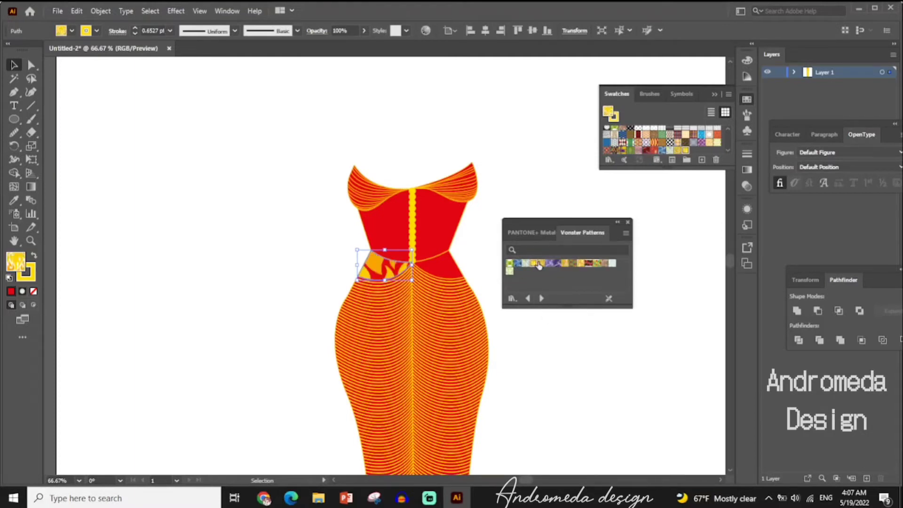
{"action": "left_click", "coordinate": [564, 263]}
{"action": "left_click", "coordinate": [578, 264]}
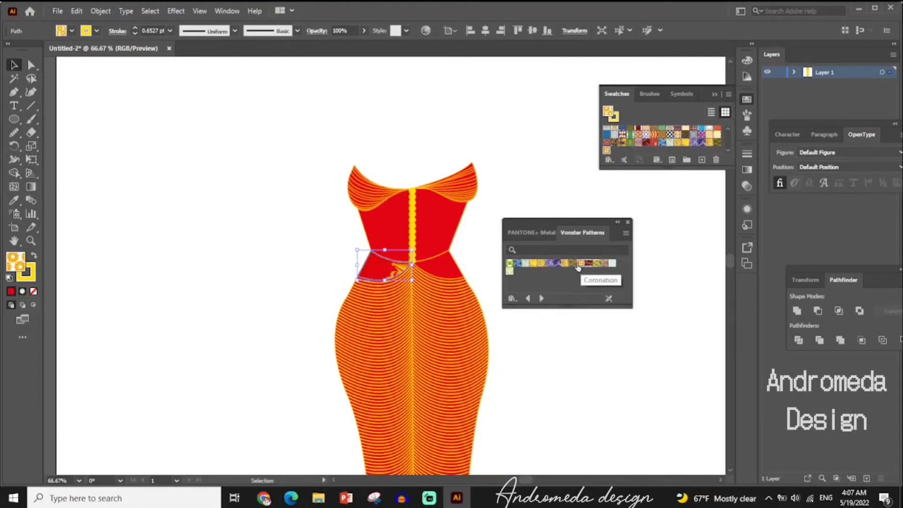
{"action": "left_click", "coordinate": [588, 263]}
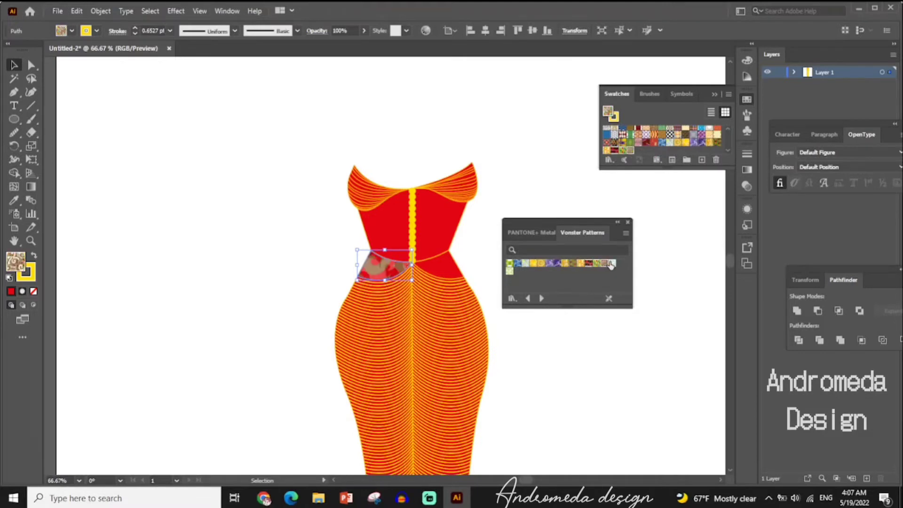
- Try leopard and foliage patterns, then settle on the gold swirl Vonster pattern
{"action": "left_click", "coordinate": [541, 299]}
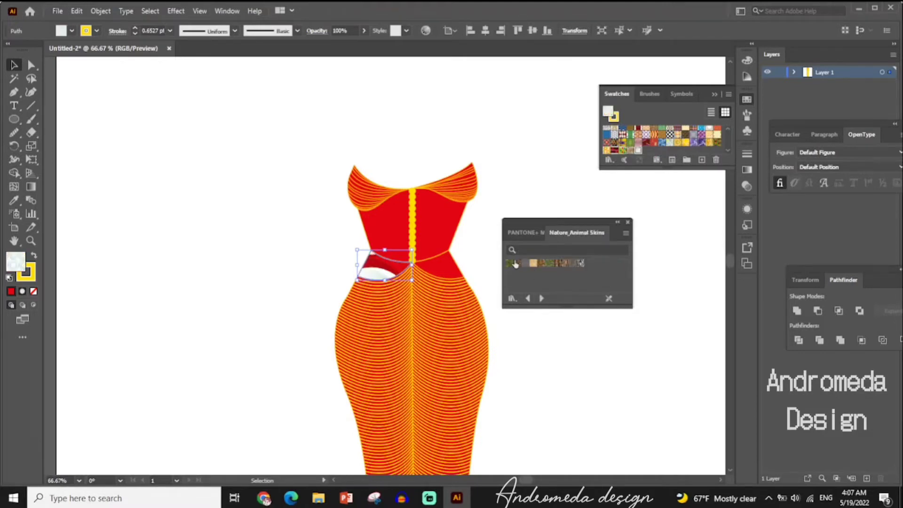
{"action": "left_click", "coordinate": [513, 264]}
{"action": "left_click", "coordinate": [533, 264]}
{"action": "left_click", "coordinate": [541, 298]}
{"action": "left_click", "coordinate": [541, 279]}
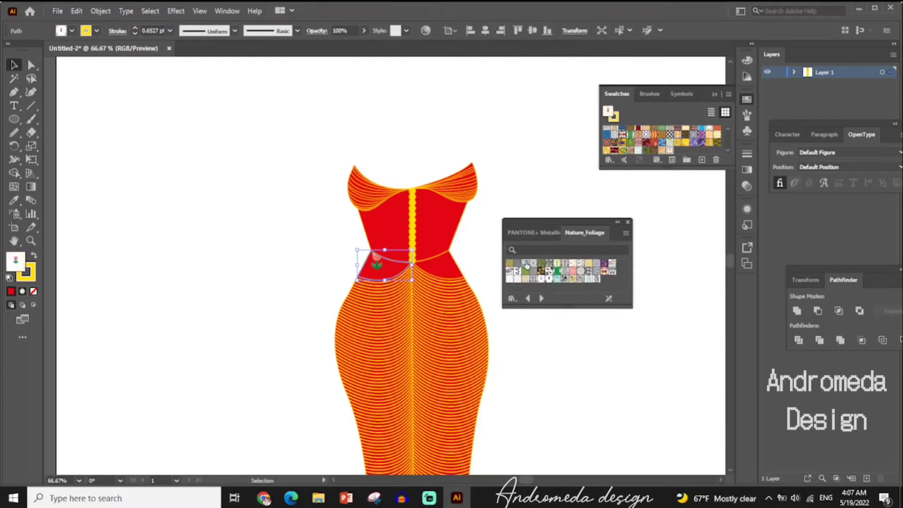
{"action": "left_click", "coordinate": [525, 265]}
{"action": "left_click", "coordinate": [511, 267]}
{"action": "left_click", "coordinate": [528, 298]}
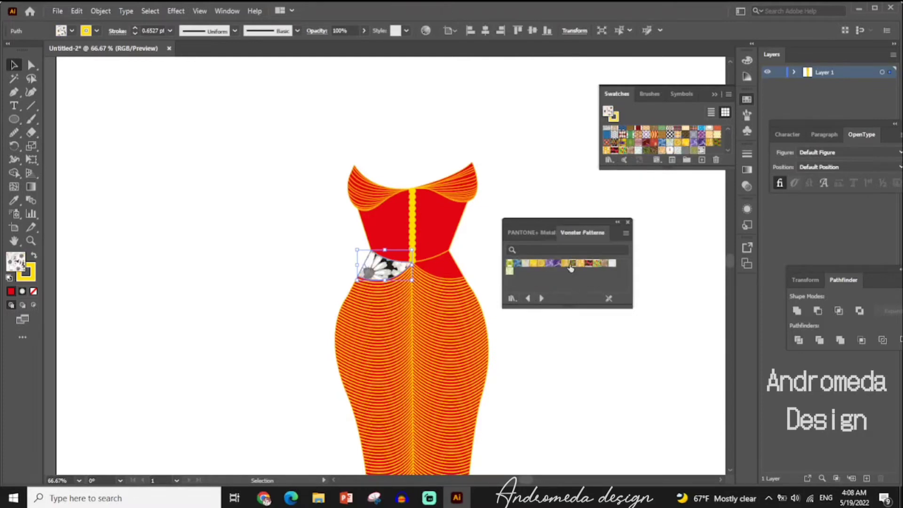
{"action": "left_click", "coordinate": [570, 267]}
{"action": "left_click", "coordinate": [581, 266]}
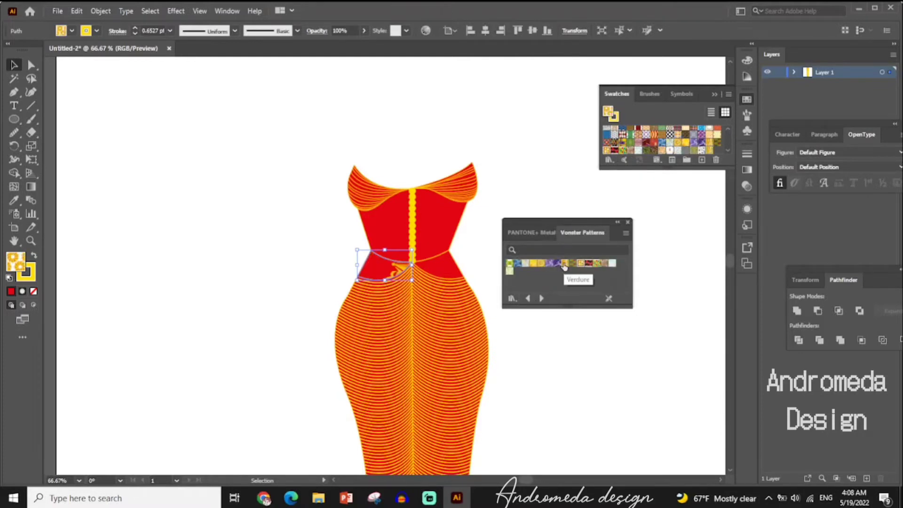
{"action": "left_click", "coordinate": [564, 266]}
- Select the right waist piece, close the Vonster library, and undo its trial fill
{"action": "left_click", "coordinate": [434, 272]}
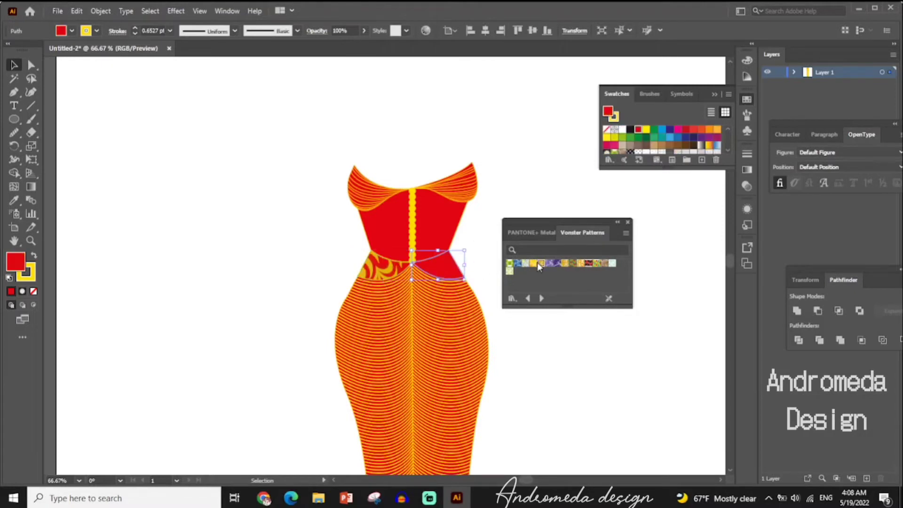
{"action": "left_click", "coordinate": [533, 265]}
{"action": "left_click", "coordinate": [625, 221]}
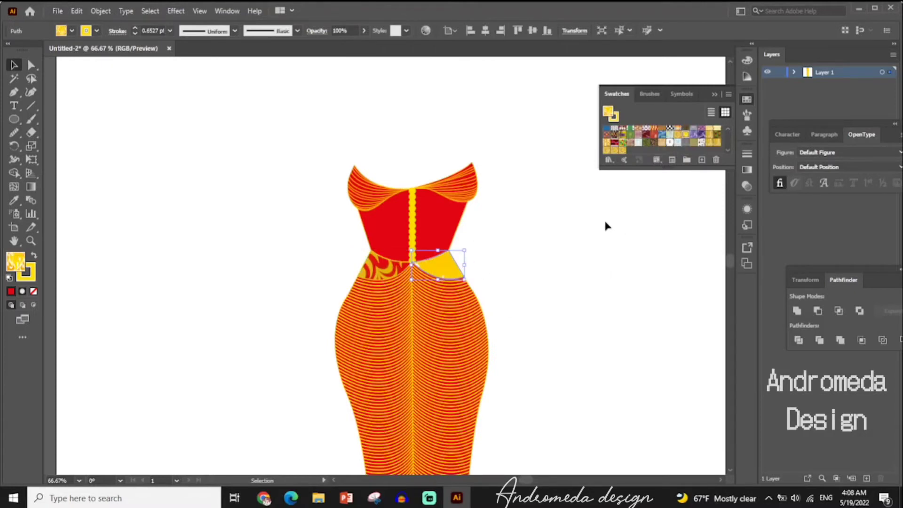
{"action": "key", "text": "ctrl+z"}
{"action": "key", "text": "ctrl+z"}
{"action": "key", "text": "ctrl+z"}
{"action": "left_click", "coordinate": [78, 11]}
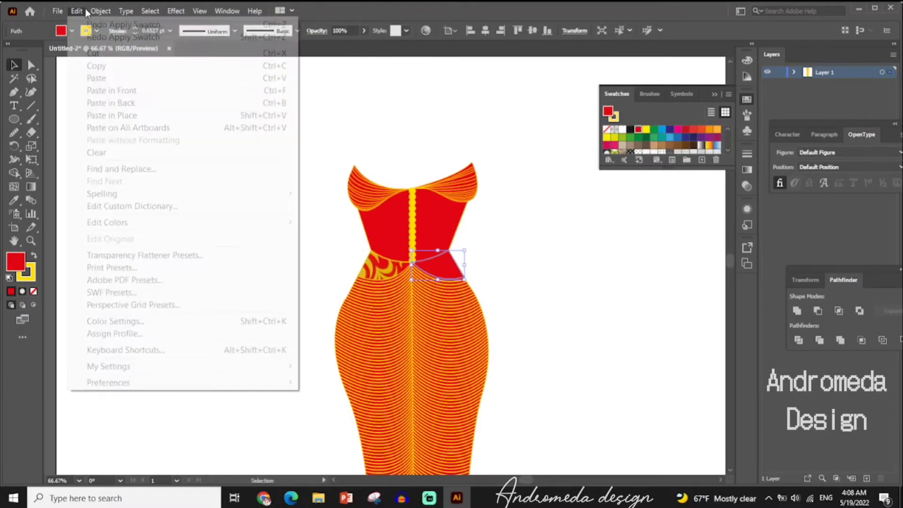
- Fill the right waist piece with the matching gold swirl pattern and deselect it
{"action": "left_click", "coordinate": [71, 31]}
{"action": "left_click", "coordinate": [71, 72]}
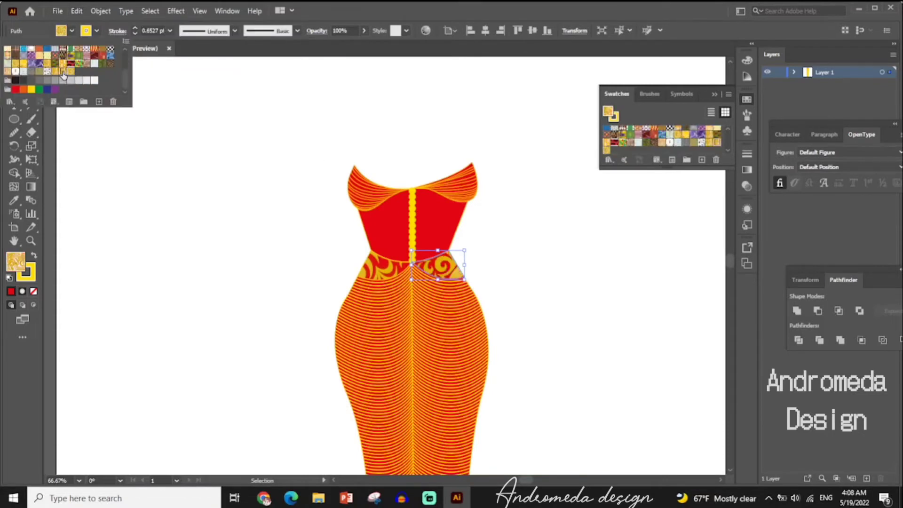
{"action": "left_click", "coordinate": [71, 72]}
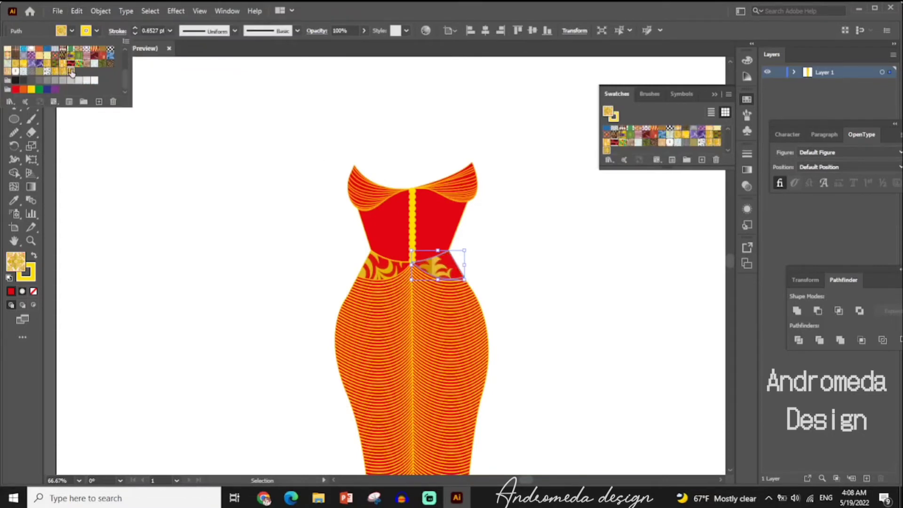
{"action": "left_click", "coordinate": [67, 72]}
{"action": "mouse_move", "coordinate": [437, 266]}
{"action": "left_mouse_down"}
{"action": "mouse_move", "coordinate": [497, 239]}
{"action": "mouse_move", "coordinate": [439, 252]}
{"action": "left_mouse_up"}
{"action": "left_click", "coordinate": [532, 259]}
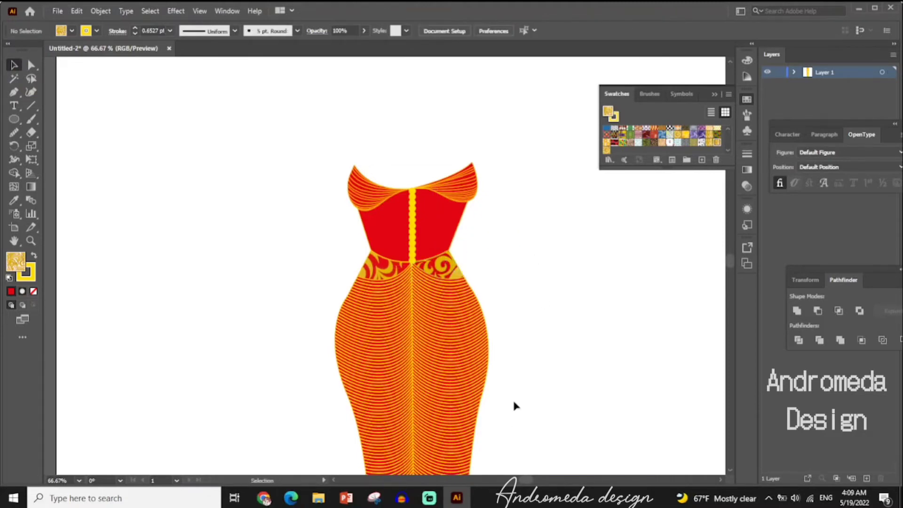
- Draw the left yellow strap curving from the bodice's left tip up to the neck point
{"action": "left_click", "coordinate": [717, 94]}
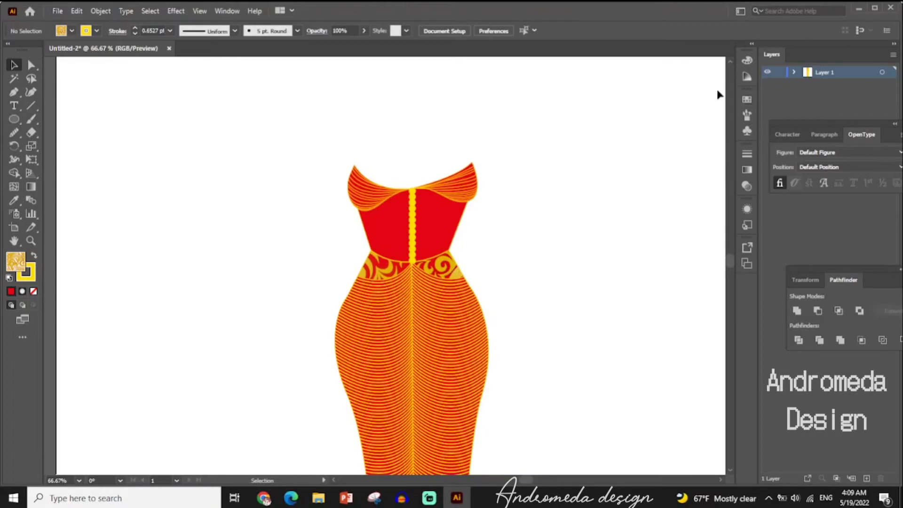
{"action": "left_click", "coordinate": [14, 92]}
{"action": "scroll", "coordinate": [348, 174], "scroll_direction": "up", "scroll_amount": 3}
{"action": "left_click", "coordinate": [353, 261]}
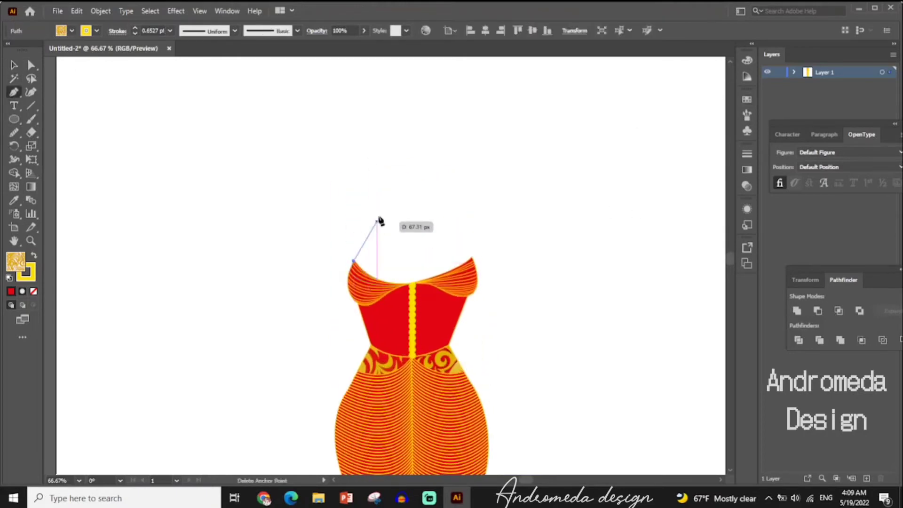
{"action": "left_click_drag", "start_coordinate": [417, 168], "coordinate": [424, 140]}
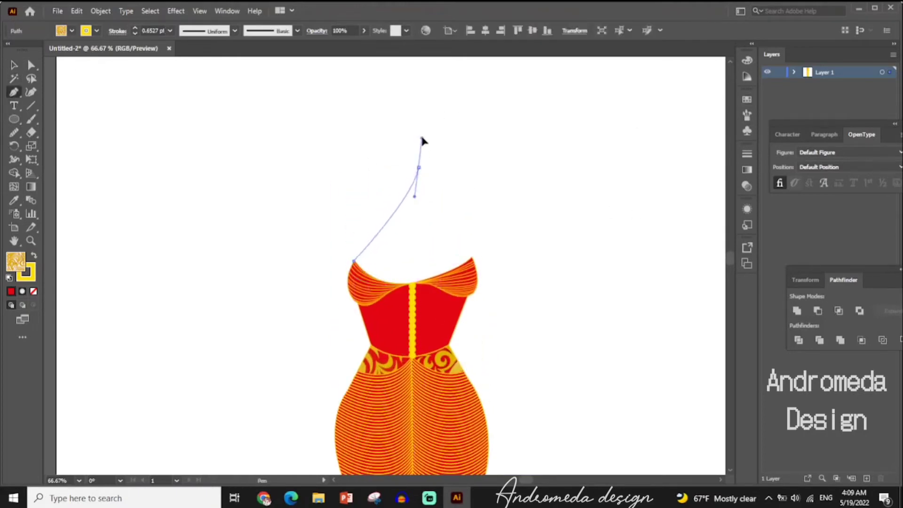
{"action": "left_click", "coordinate": [418, 167]}
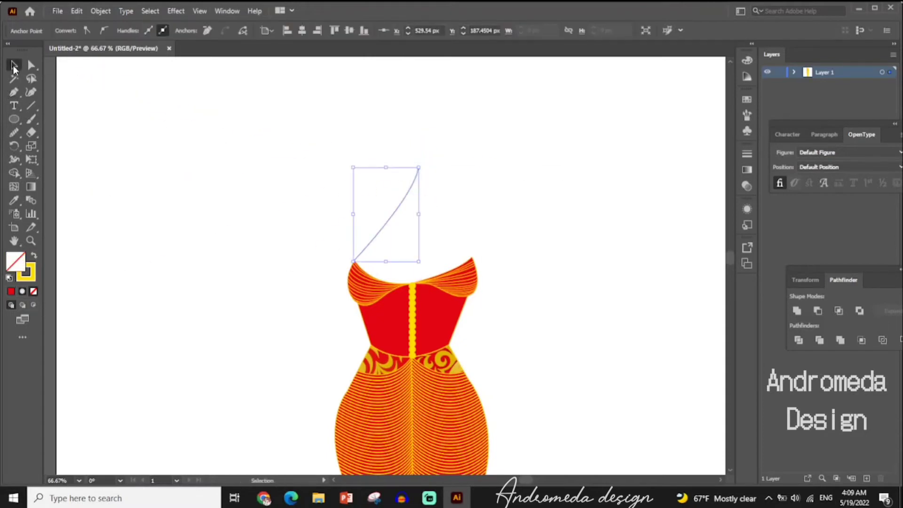
{"action": "left_click", "coordinate": [159, 123], "text": "ctrl"}
- Draw the right strap from the bodice's right tip to the neck point, then deselect
{"action": "left_click", "coordinate": [471, 258]}
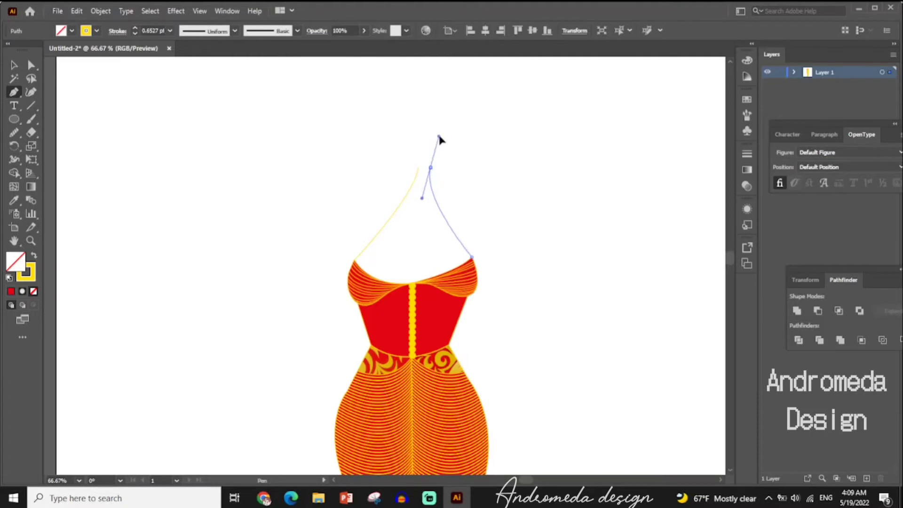
{"action": "left_click", "coordinate": [429, 169]}
{"action": "key", "text": "v"}
{"action": "left_click", "coordinate": [135, 182]}
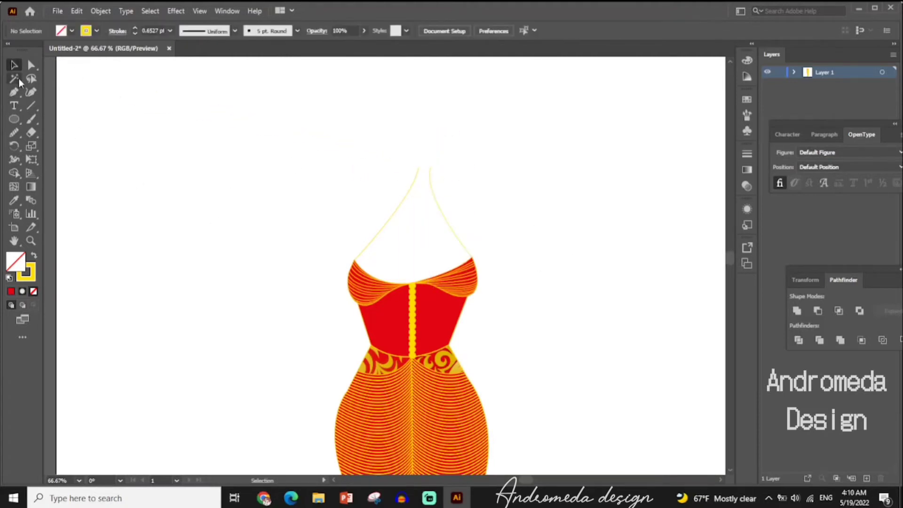
- Reshape the centre strap curve and zoom to review the bodice
{"action": "scroll", "coordinate": [412, 284], "scroll_direction": "down", "scroll_amount": 2}
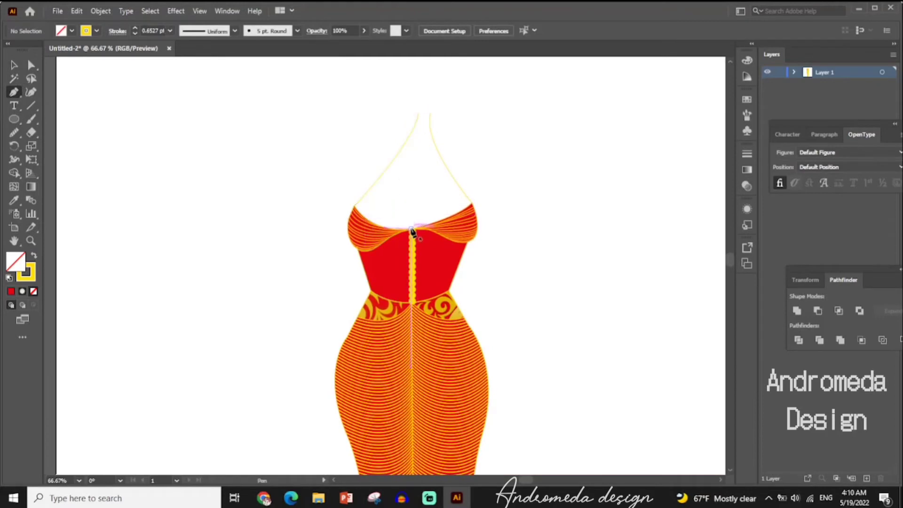
{"action": "left_click_drag", "start_coordinate": [429, 97], "coordinate": [423, 114]}
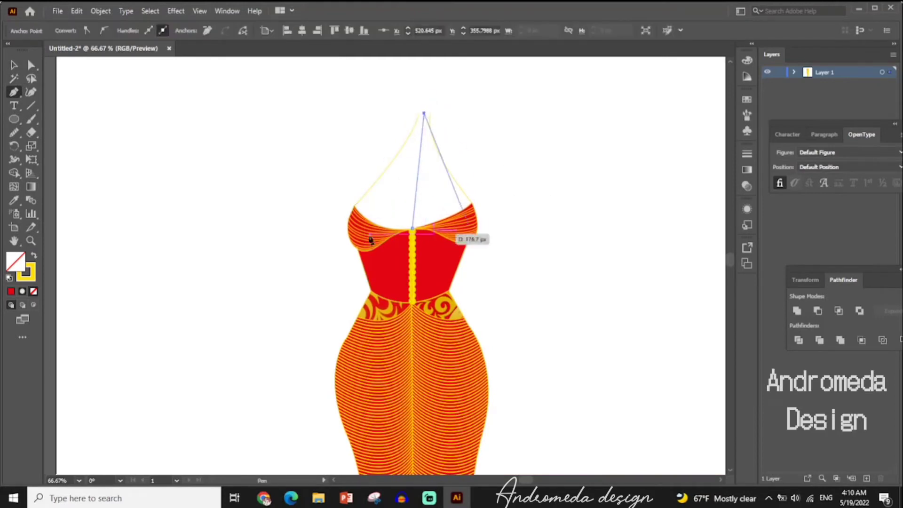
{"action": "key", "text": "v"}
{"action": "scroll", "coordinate": [568, 188], "scroll_direction": "down", "scroll_amount": 4}
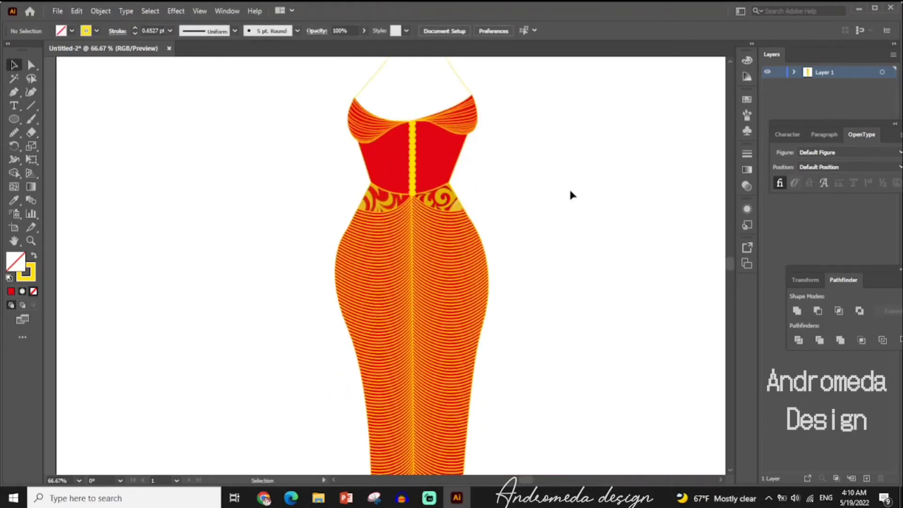
{"action": "key", "text": "ctrl+minus"}
{"action": "key", "text": "ctrl+minus"}
{"action": "key", "text": "ctrl+plus"}
{"action": "key", "text": "ctrl+plus"}
{"action": "key", "text": "ctrl+plus"}
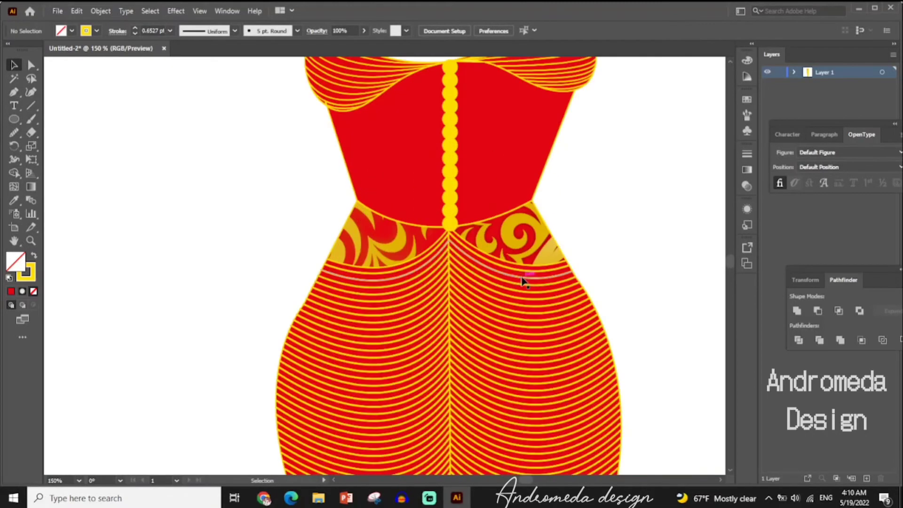
{"action": "scroll", "coordinate": [192, 217], "scroll_direction": "up", "scroll_amount": 2}
- Give the top neckline bead a red fill and thicker yellow outline
{"action": "left_click", "coordinate": [450, 181]}
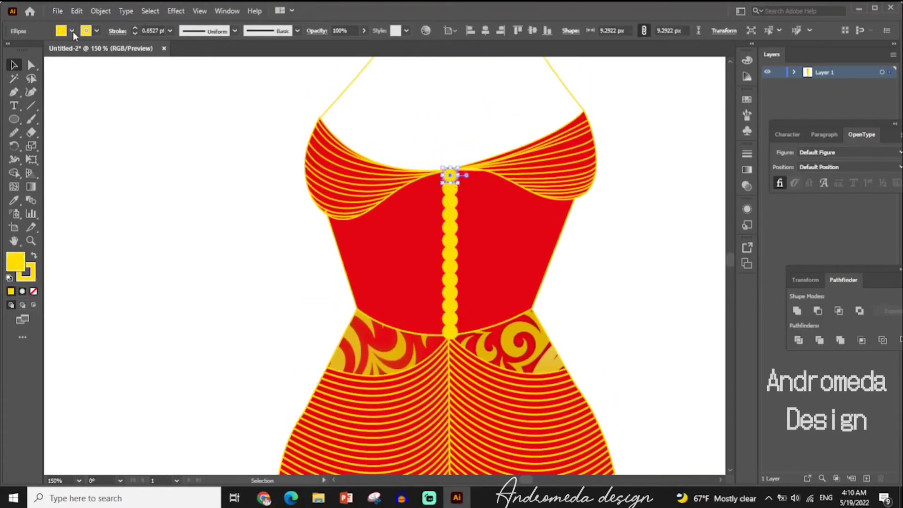
{"action": "left_click", "coordinate": [71, 31]}
{"action": "left_click", "coordinate": [31, 50]}
{"action": "left_click", "coordinate": [135, 28]}
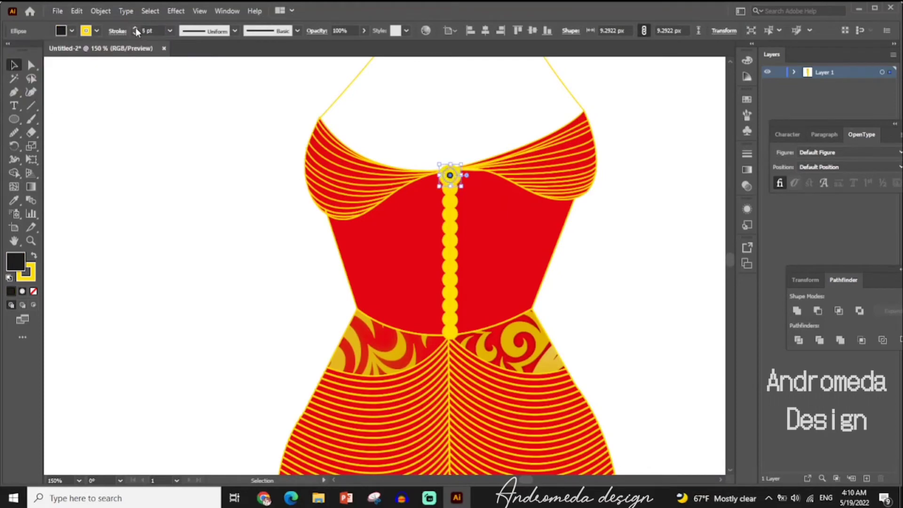
{"action": "left_click", "coordinate": [71, 30]}
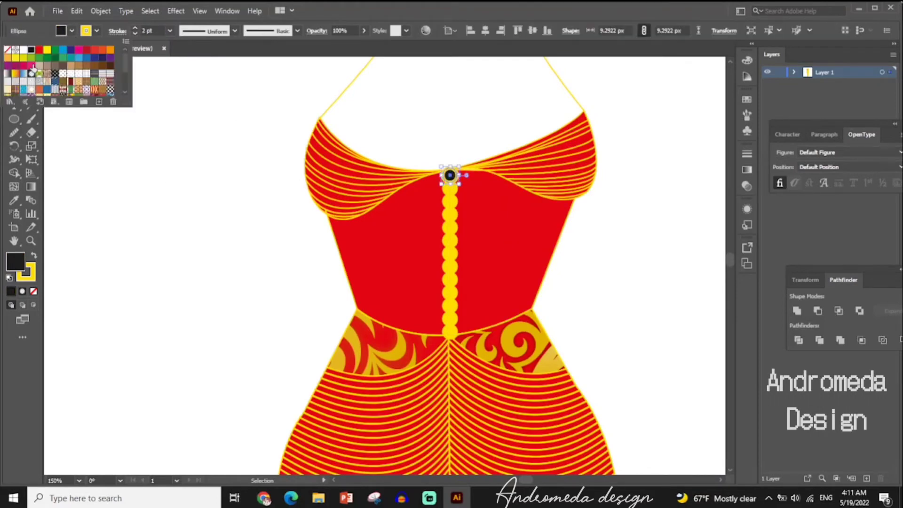
{"action": "left_click", "coordinate": [212, 198]}
- Fill the second and third beads with red
{"action": "left_click", "coordinate": [450, 201]}
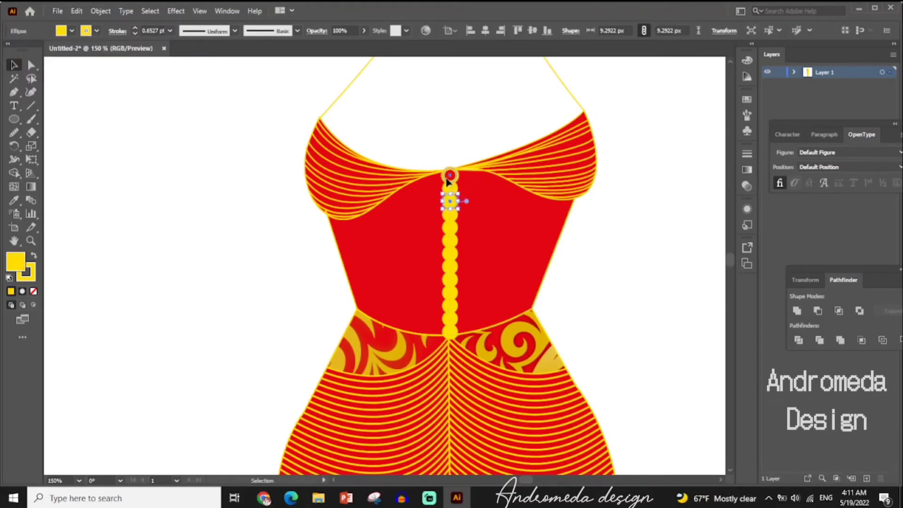
{"action": "left_click", "coordinate": [452, 202]}
{"action": "left_click", "coordinate": [71, 31]}
{"action": "left_click", "coordinate": [70, 31]}
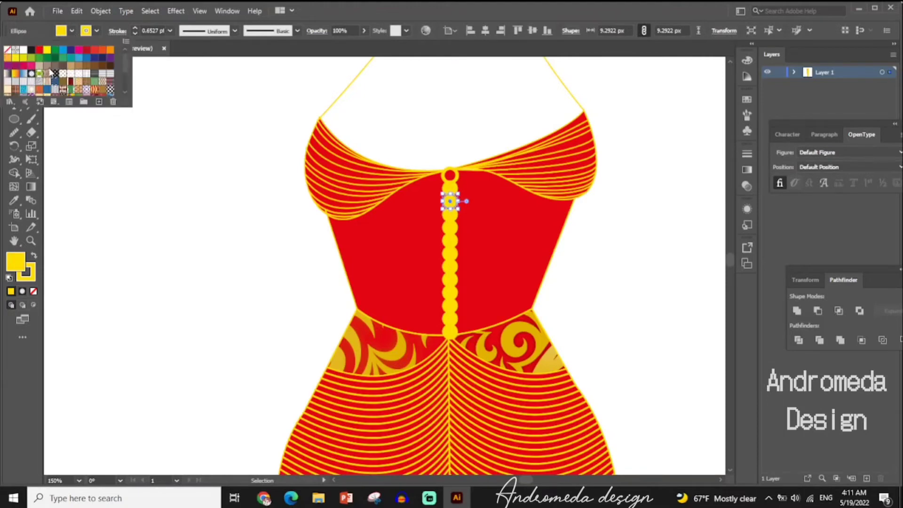
{"action": "left_click", "coordinate": [39, 49]}
{"action": "left_click", "coordinate": [133, 30]}
{"action": "left_click", "coordinate": [450, 227]}
{"action": "left_click", "coordinate": [72, 31]}
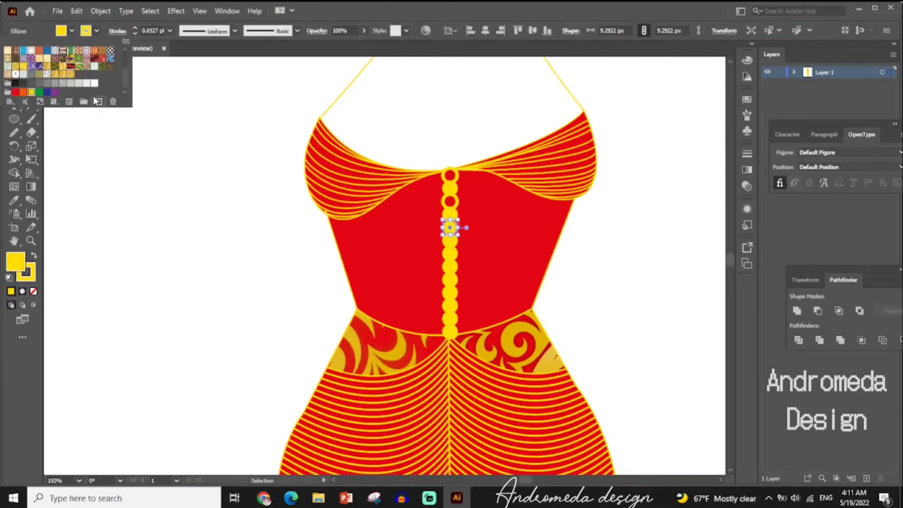
{"action": "left_click", "coordinate": [40, 52]}
- Fill the fourth and fifth beads with red
{"action": "left_click", "coordinate": [135, 30]}
{"action": "left_click", "coordinate": [450, 254]}
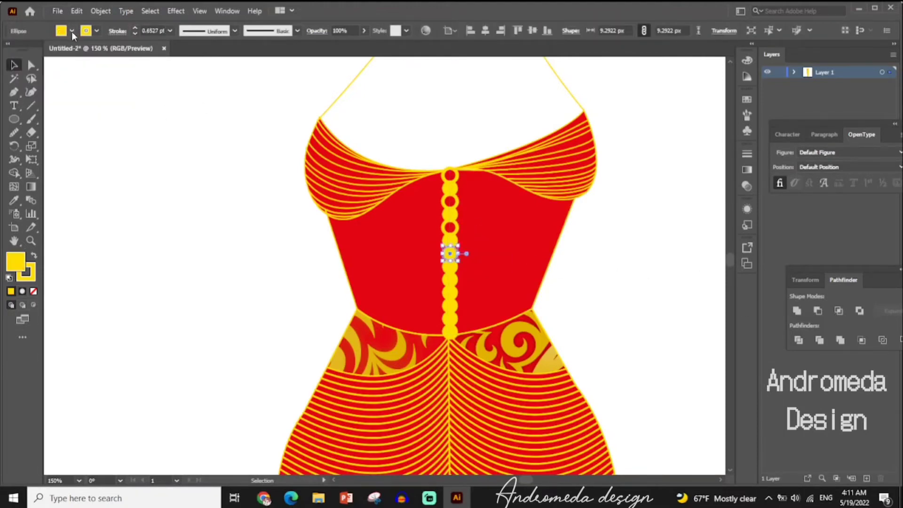
{"action": "left_click", "coordinate": [71, 30]}
{"action": "left_click", "coordinate": [39, 51]}
{"action": "left_click", "coordinate": [136, 29]}
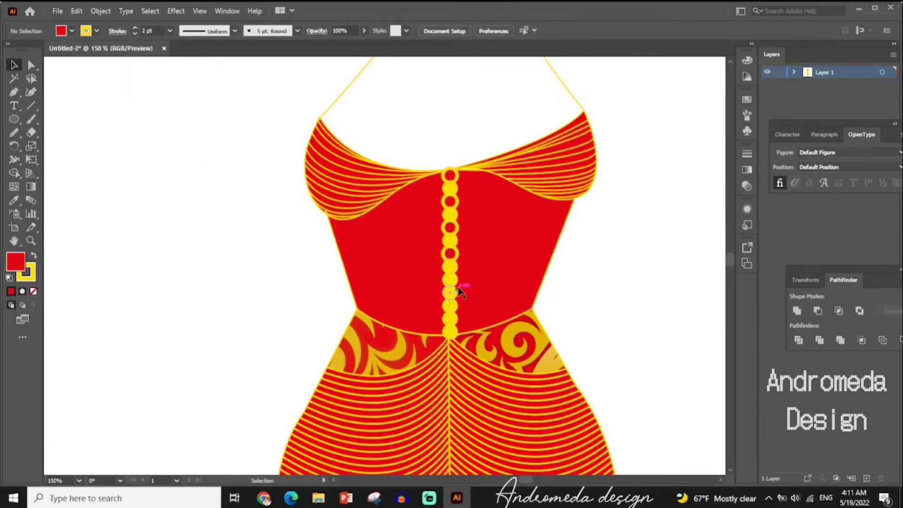
{"action": "left_click", "coordinate": [450, 279]}
{"action": "left_click", "coordinate": [72, 30]}
{"action": "left_click", "coordinate": [39, 51]}
{"action": "left_click", "coordinate": [134, 28]}
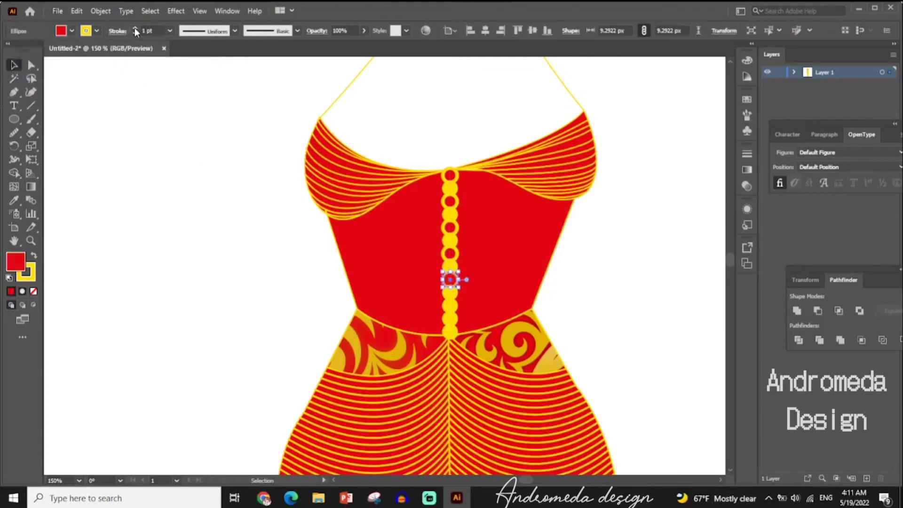
- Fill the last two beads with red, deselect, and fit the dress in view
{"action": "left_click", "coordinate": [449, 307]}
{"action": "left_click", "coordinate": [72, 30]}
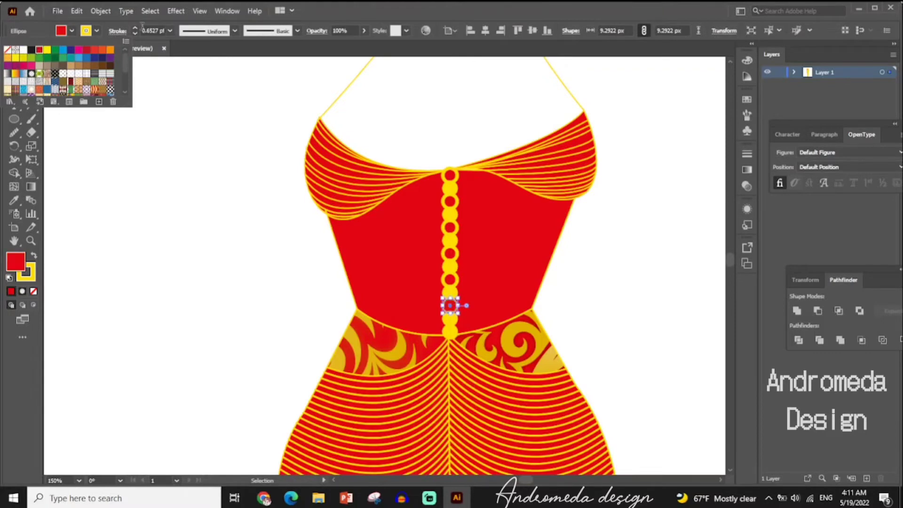
{"action": "left_click", "coordinate": [137, 28]}
{"action": "left_click", "coordinate": [450, 331]}
{"action": "left_click", "coordinate": [72, 32]}
{"action": "left_click", "coordinate": [39, 51]}
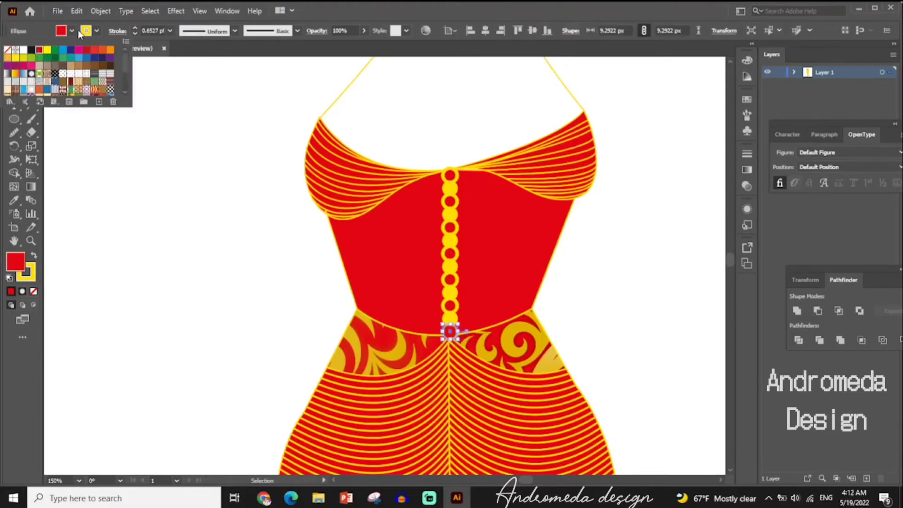
{"action": "left_click", "coordinate": [134, 29]}
{"action": "left_click", "coordinate": [630, 289]}
{"action": "key", "text": "ctrl+0"}
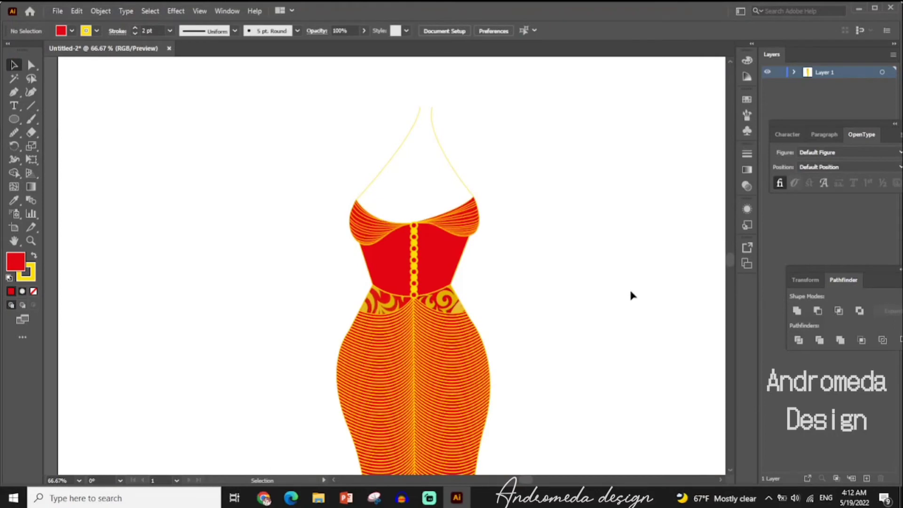
- Move the skirt pieces up under the bodice, group them, and zoom out to the page
{"action": "scroll", "coordinate": [630, 294], "scroll_direction": "down", "scroll_amount": 7}
{"action": "scroll", "coordinate": [401, 405], "scroll_direction": "down", "scroll_amount": 3}
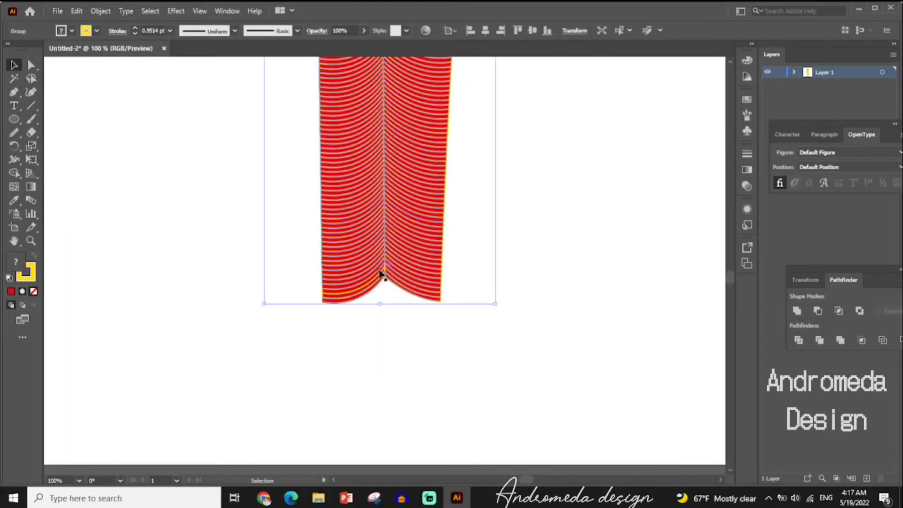
{"action": "left_click_drag", "start_coordinate": [380, 273], "coordinate": [407, 119]}
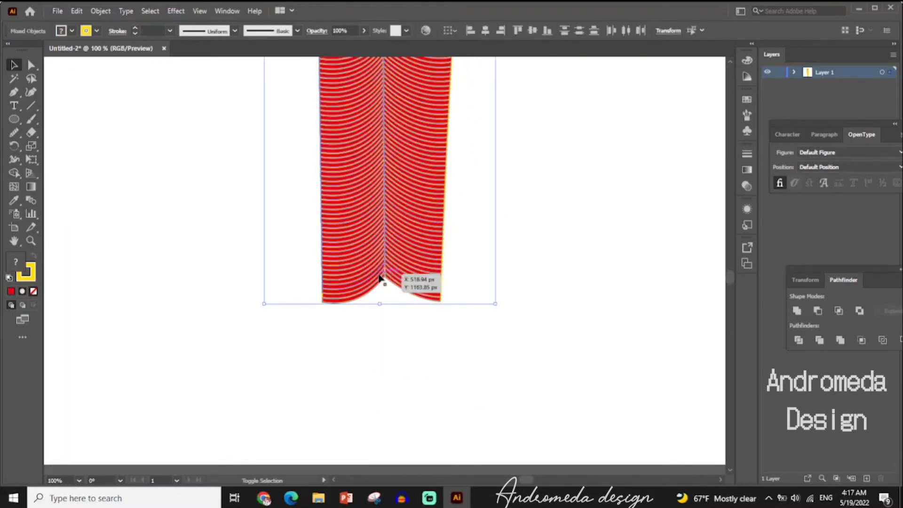
{"action": "right_click", "coordinate": [387, 171]}
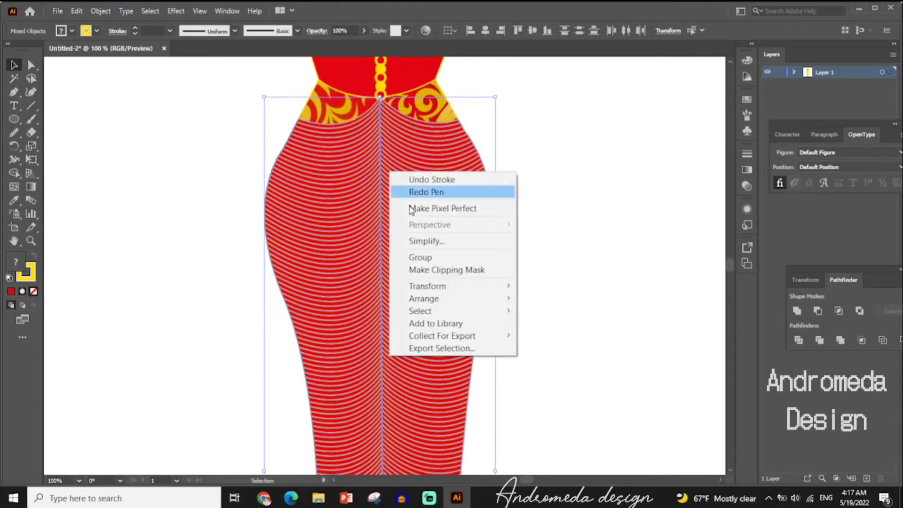
{"action": "left_click", "coordinate": [409, 256]}
{"action": "left_click_drag", "start_coordinate": [338, 252], "coordinate": [130, 252]}
{"action": "scroll", "coordinate": [590, 325], "scroll_direction": "up", "scroll_amount": 3}
{"action": "scroll", "coordinate": [590, 325], "scroll_direction": "up", "scroll_amount": 2}
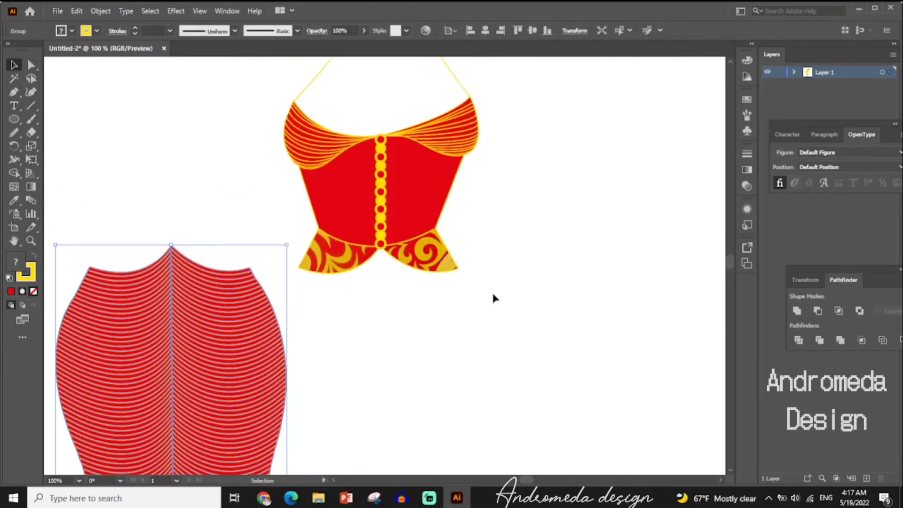
{"action": "key", "text": "ctrl+minus"}
{"action": "key", "text": "ctrl+minus"}
{"action": "key", "text": "ctrl+minus"}
{"action": "left_click", "coordinate": [478, 445]}
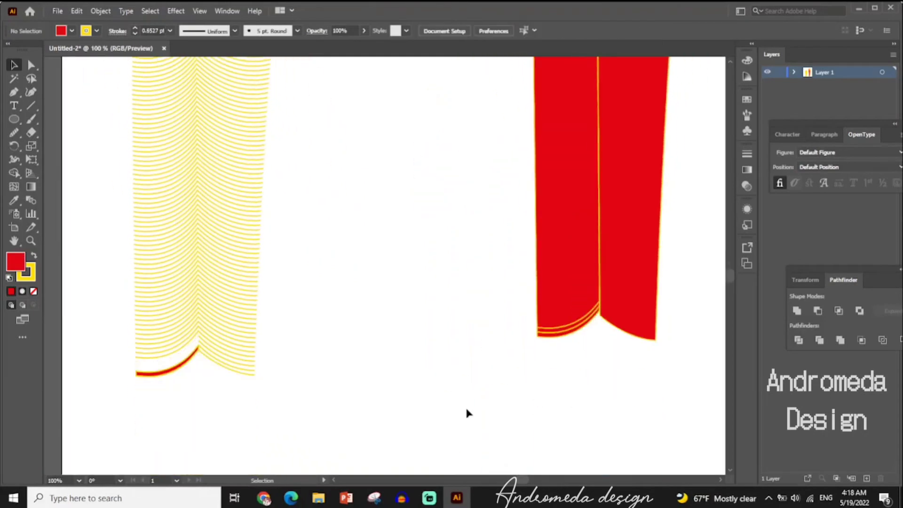
- Try a copied red hem curve on the dress, undo it, and check the hem's context options
{"action": "left_click_drag", "start_coordinate": [575, 329], "coordinate": [465, 322]}
{"action": "key", "text": "ctrl+z"}
{"action": "right_click", "coordinate": [574, 329]}
{"action": "left_click", "coordinate": [531, 348]}
{"action": "right_click", "coordinate": [574, 278]}
{"action": "left_click", "coordinate": [390, 249]}
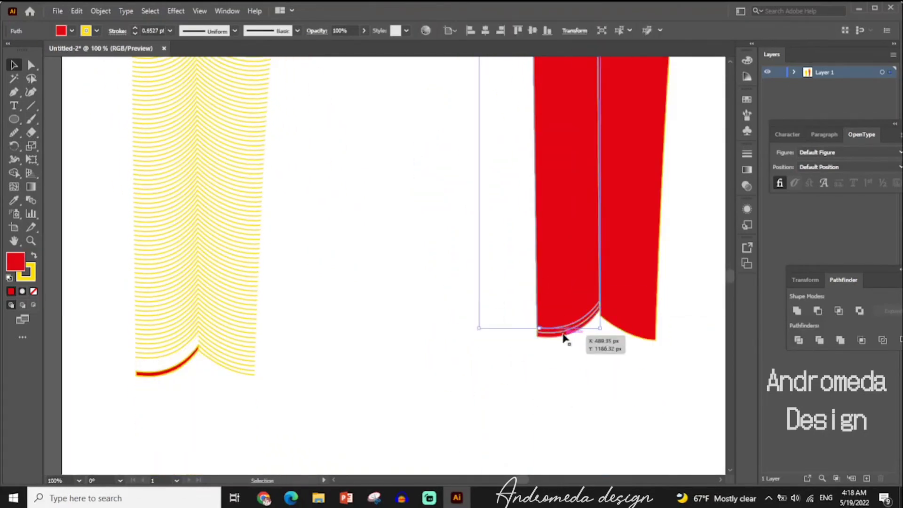
{"action": "left_click", "coordinate": [553, 314]}
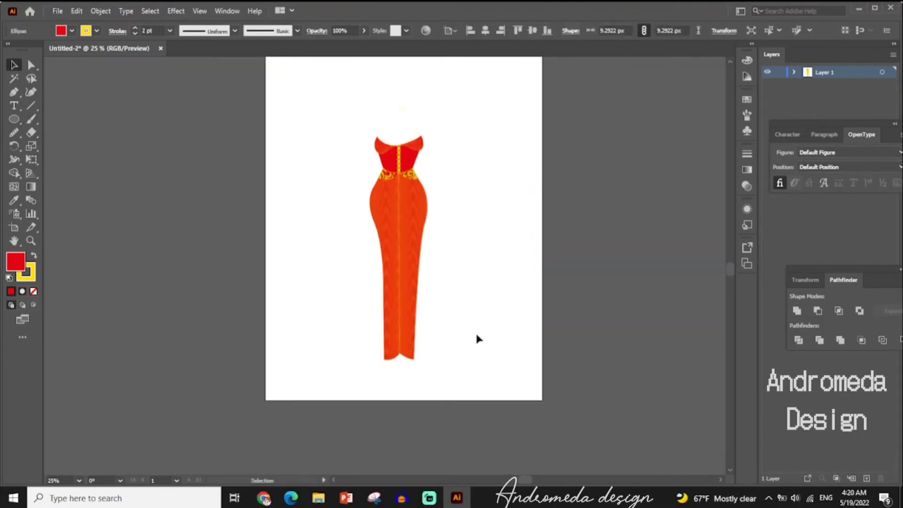
- Start the flared overskirt outline with the Pen, curving its left side to the bottom-left corner
{"action": "key", "text": "p"}
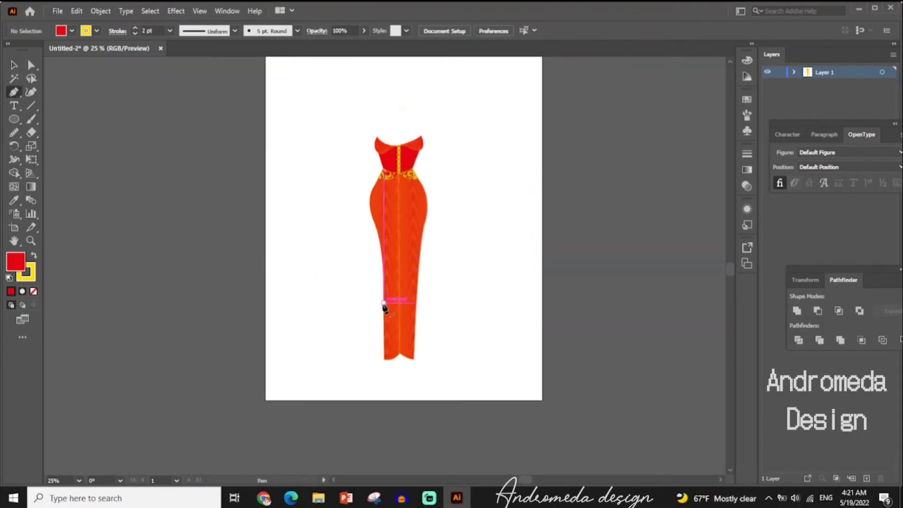
{"action": "scroll", "coordinate": [386, 321], "scroll_direction": "up", "scroll_amount": 2}
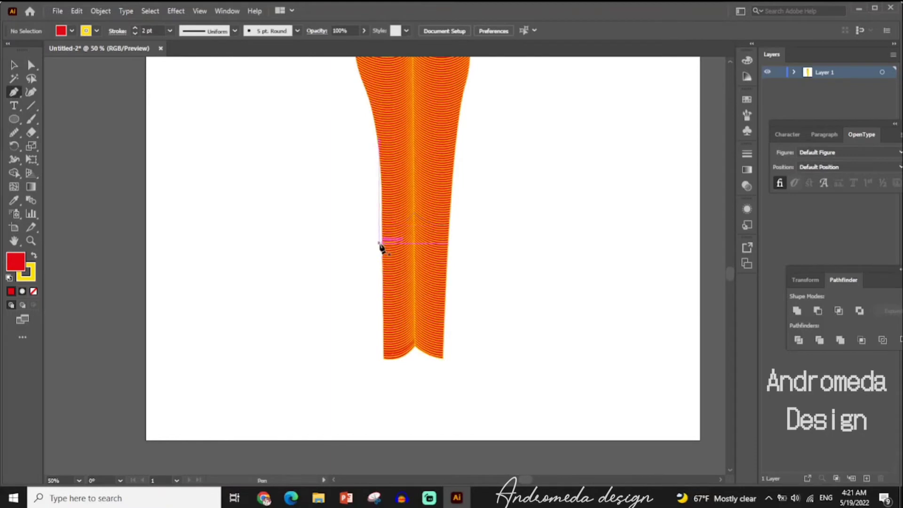
{"action": "left_click", "coordinate": [382, 244]}
{"action": "left_click_drag", "start_coordinate": [260, 414], "coordinate": [187, 435]}
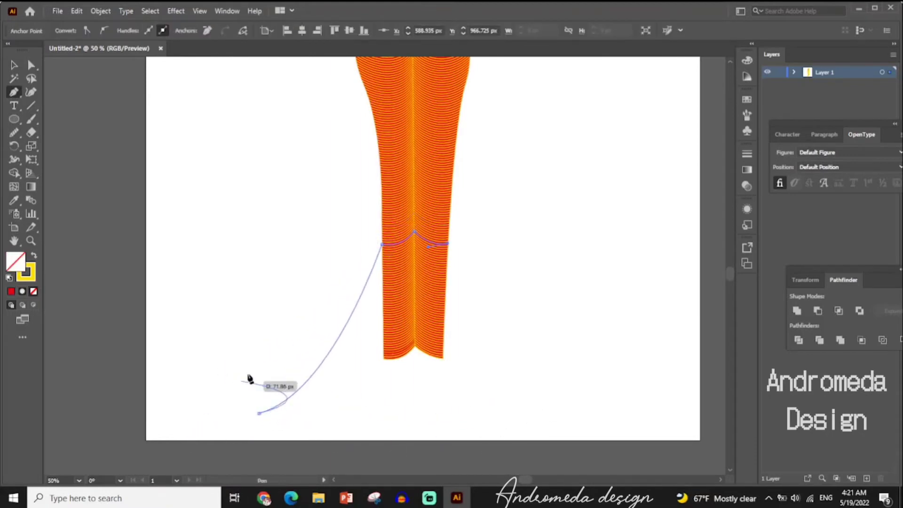
{"action": "key", "text": "ctrl+z"}
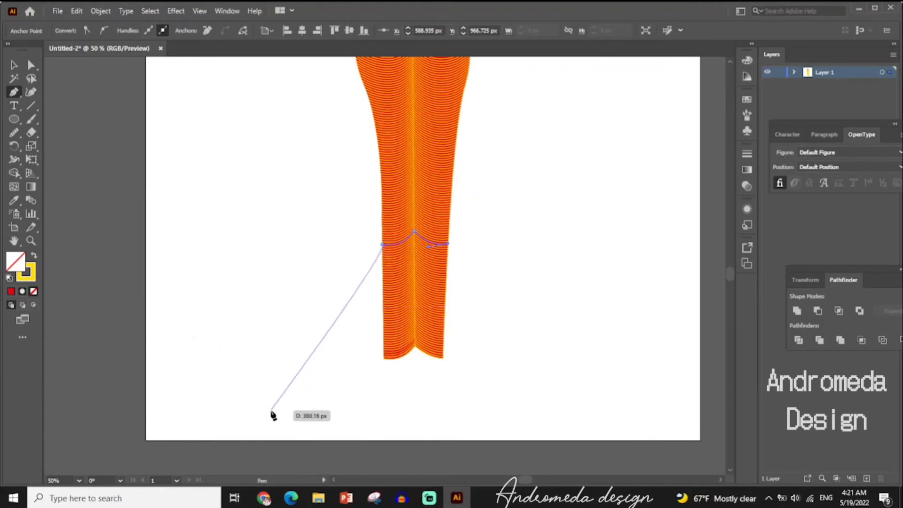
{"action": "left_click_drag", "start_coordinate": [265, 414], "coordinate": [197, 438]}
{"action": "left_click_drag", "start_coordinate": [265, 418], "coordinate": [325, 422]}
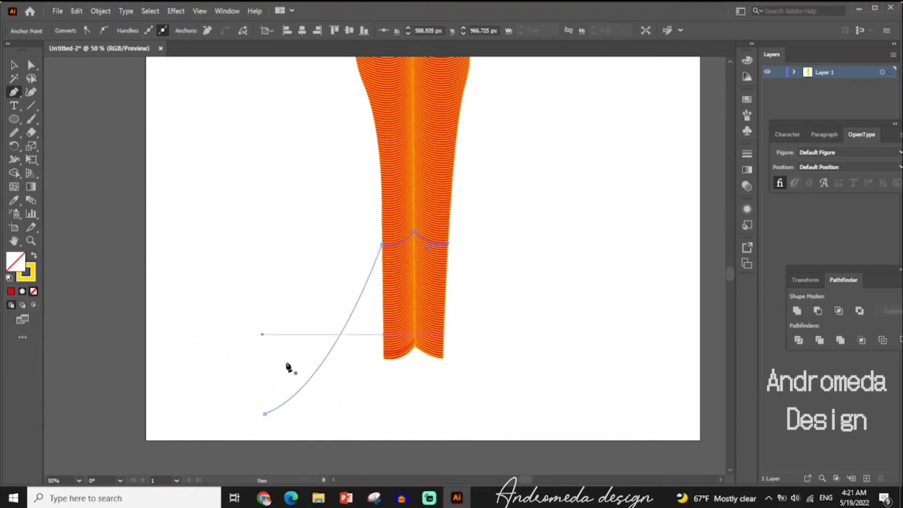
- Extend the overskirt's curved bottom edge right and curve its right side back up to the skirt
{"action": "left_click_drag", "start_coordinate": [545, 403], "coordinate": [550, 408]}
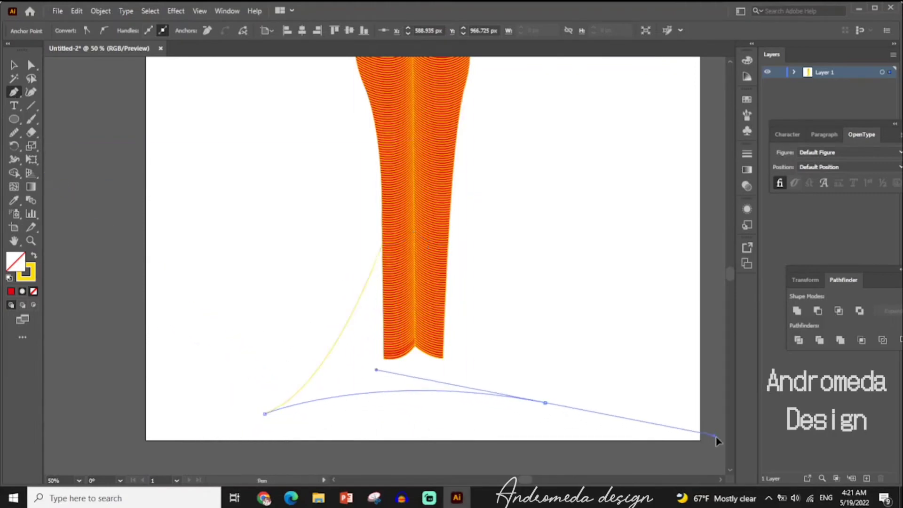
{"action": "left_click_drag", "start_coordinate": [447, 244], "coordinate": [474, 186]}
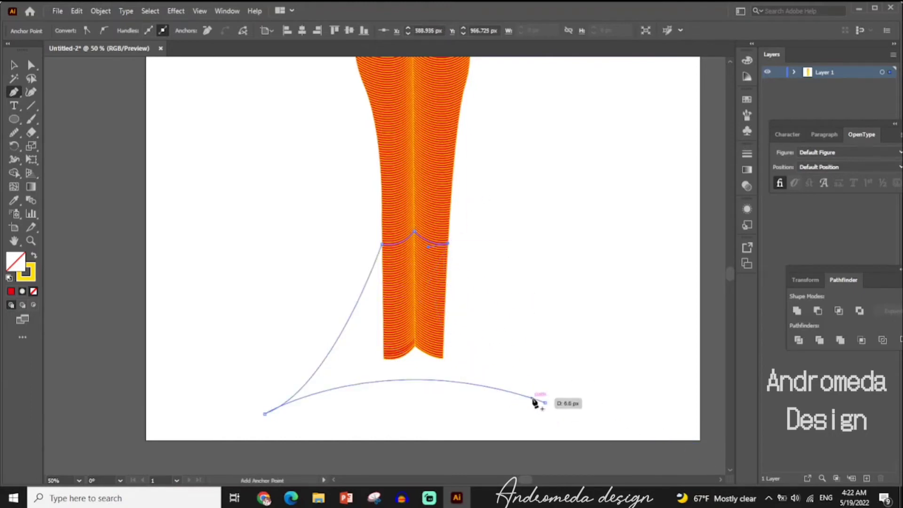
{"action": "mouse_move", "coordinate": [618, 413]}
{"action": "left_mouse_down"}
{"action": "mouse_move", "coordinate": [519, 455]}
{"action": "mouse_move", "coordinate": [630, 450]}
{"action": "left_mouse_up"}
{"action": "left_click", "coordinate": [265, 197]}
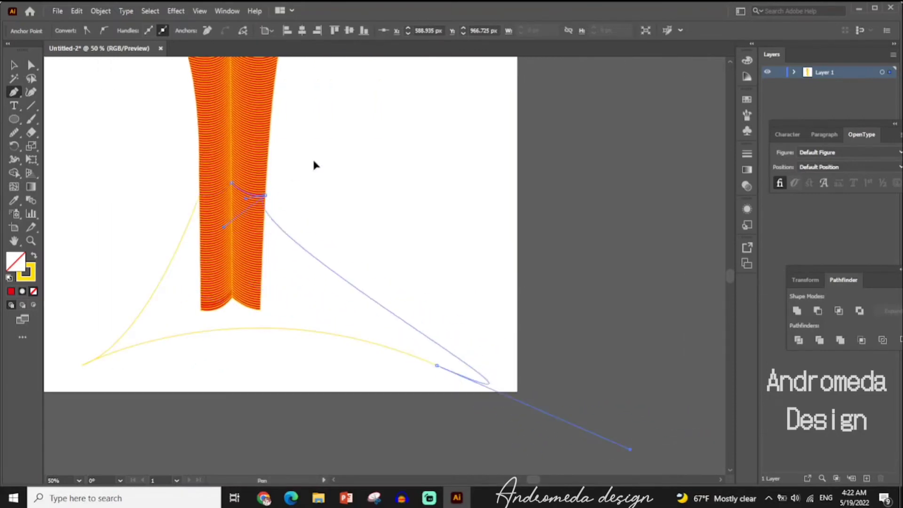
{"action": "left_click", "coordinate": [436, 366]}
{"action": "left_click_drag", "start_coordinate": [266, 197], "coordinate": [279, 175]}
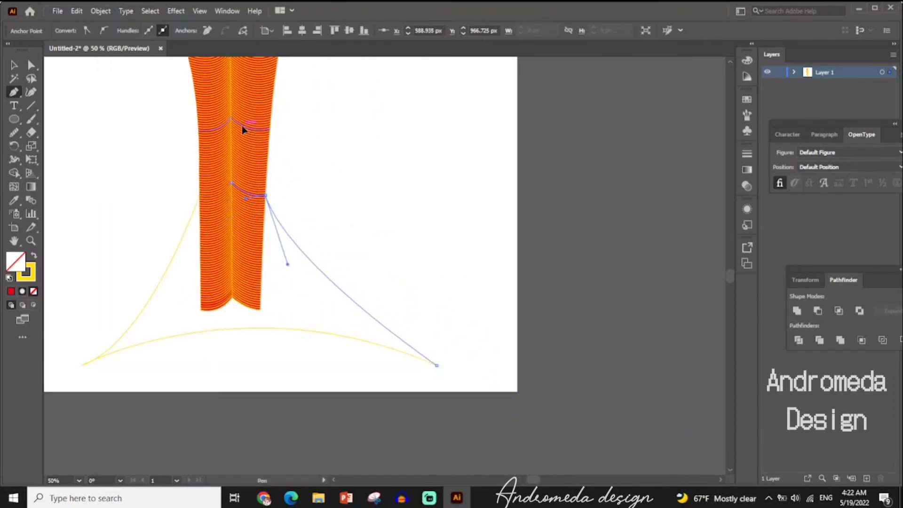
{"action": "left_click_drag", "start_coordinate": [243, 130], "coordinate": [252, 96]}
{"action": "key", "text": "v"}
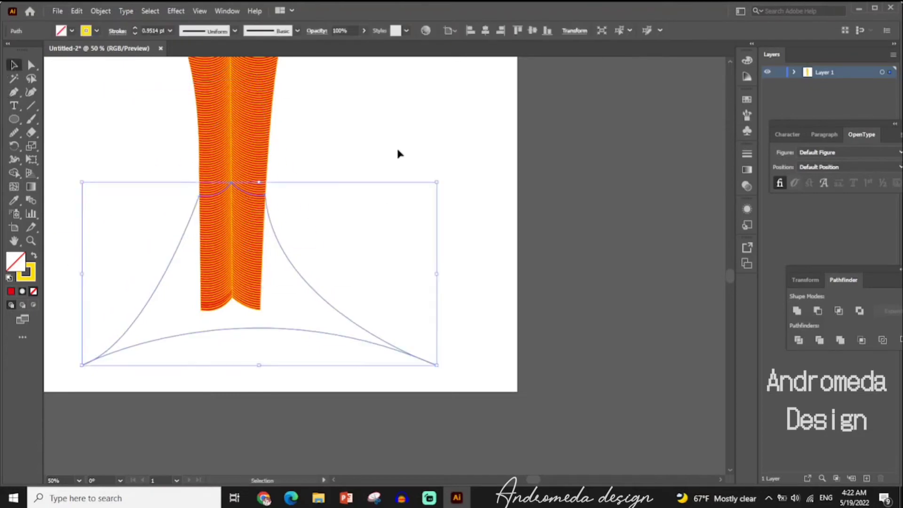
- Ungroup the skirt outline from the stripes and pick red for its fill
{"action": "left_click", "coordinate": [399, 153]}
{"action": "left_click", "coordinate": [285, 328]}
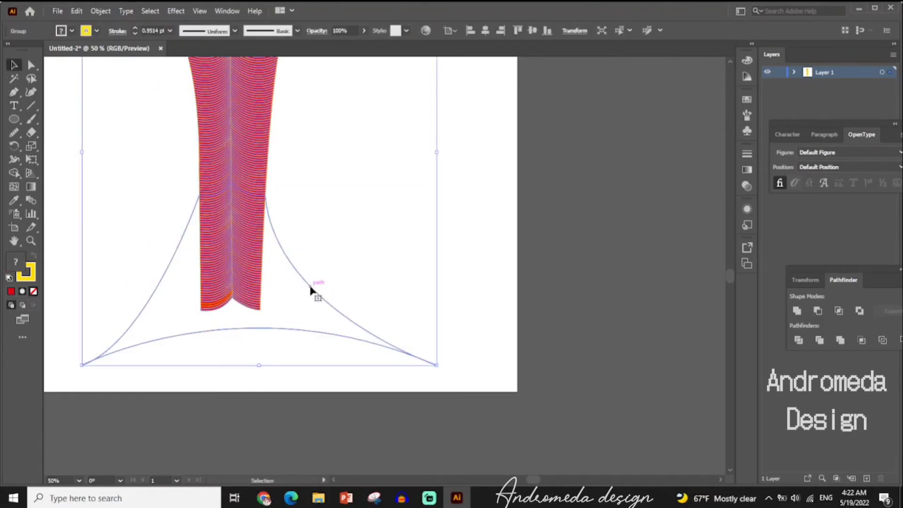
{"action": "left_click", "coordinate": [236, 313]}
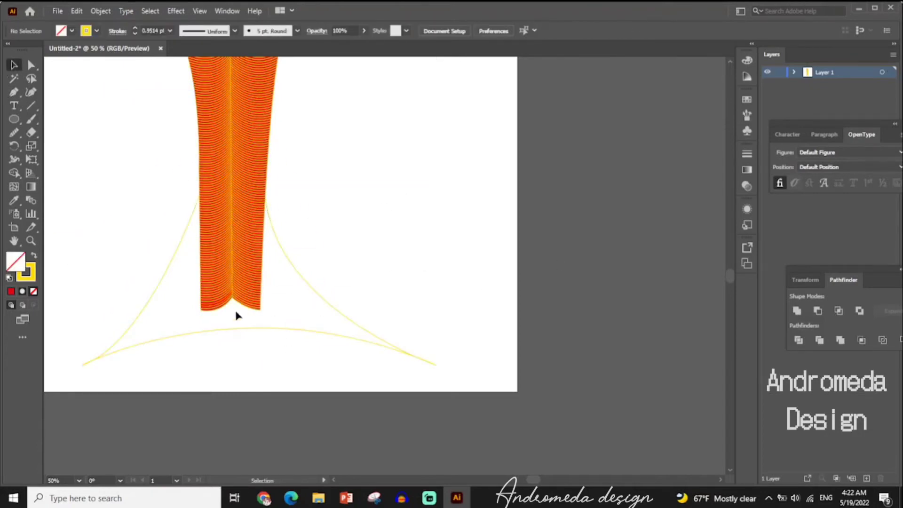
{"action": "left_click", "coordinate": [216, 333]}
{"action": "right_click", "coordinate": [215, 332]}
{"action": "left_click", "coordinate": [258, 230]}
{"action": "left_click", "coordinate": [276, 335]}
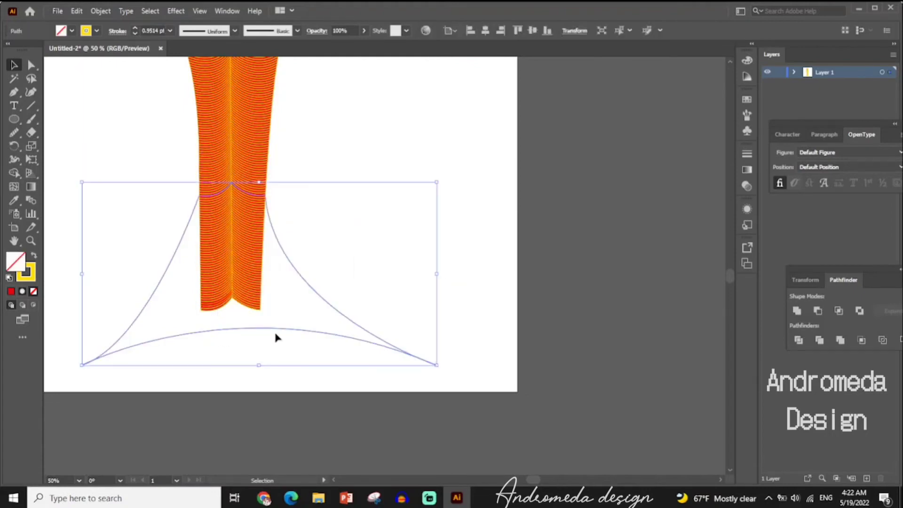
{"action": "left_click", "coordinate": [72, 30]}
- Fill the flared skirt with red and give its outline the 5 pt. Round brush
{"action": "left_click", "coordinate": [39, 49]}
{"action": "left_click", "coordinate": [420, 314]}
{"action": "scroll", "coordinate": [369, 329], "scroll_direction": "down", "scroll_amount": 1}
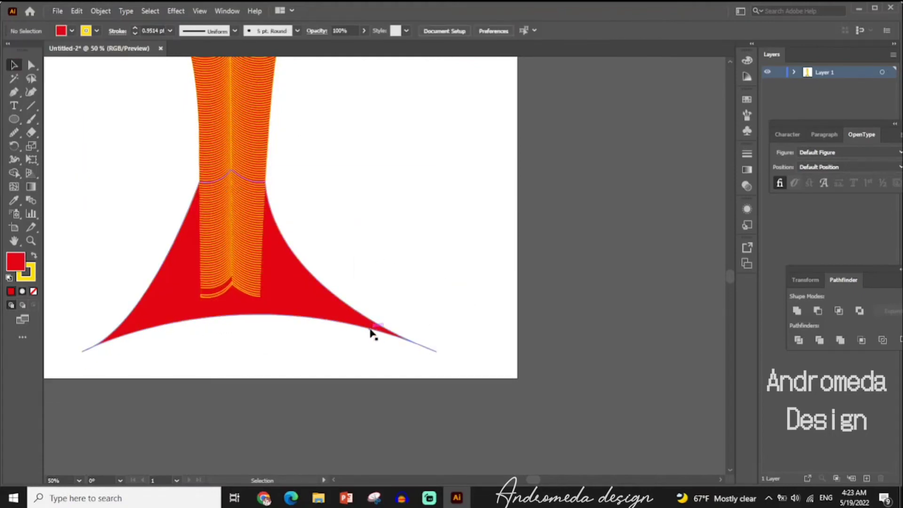
{"action": "left_click", "coordinate": [369, 329]}
{"action": "left_click", "coordinate": [297, 31]}
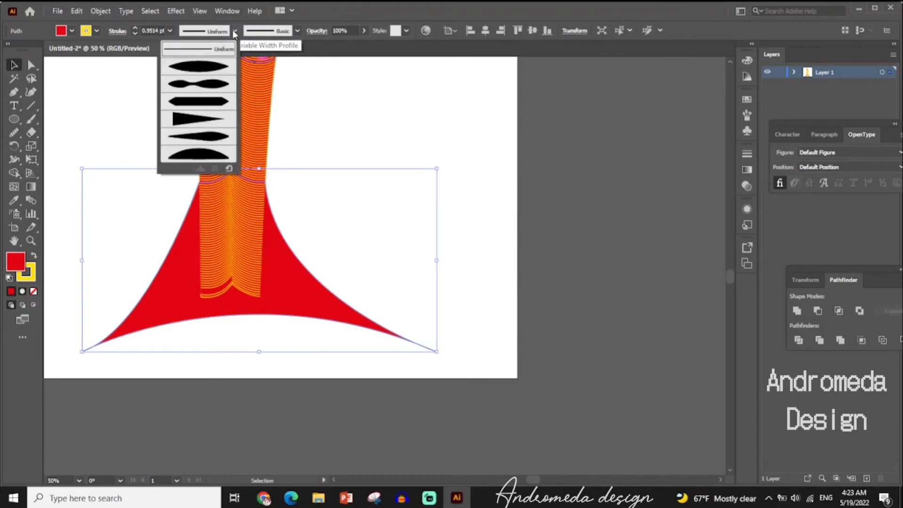
{"action": "left_click", "coordinate": [207, 66]}
{"action": "left_click", "coordinate": [439, 291]}
{"action": "left_click", "coordinate": [14, 105]}
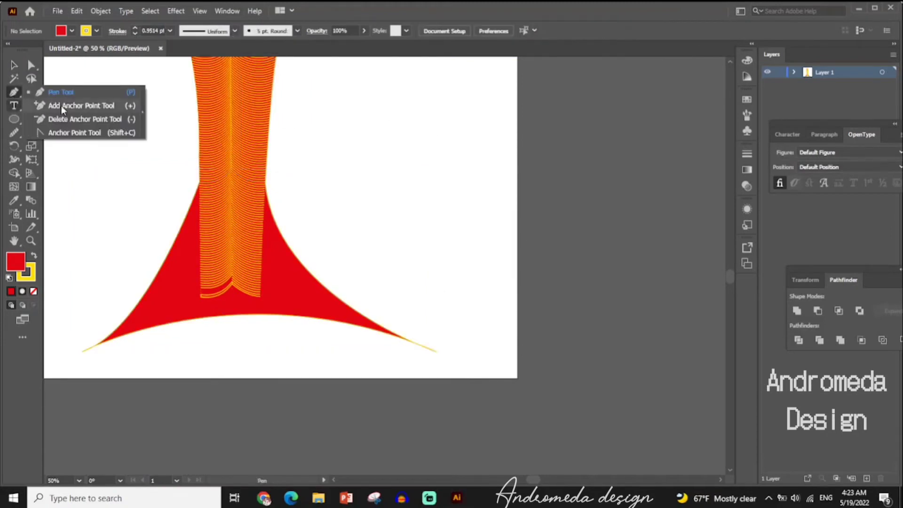
- Draw a trial pen path on the skirt, undo it, and zoom out to the whole dress
{"action": "left_click", "coordinate": [387, 201]}
{"action": "left_click_drag", "start_coordinate": [430, 188], "coordinate": [440, 186]}
{"action": "key", "text": "ctrl+z"}
{"action": "key", "text": "ctrl+z"}
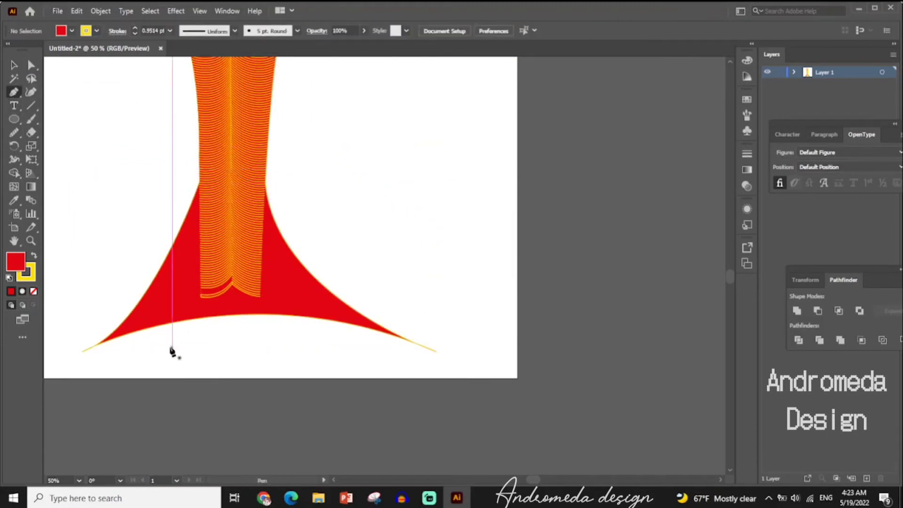
{"action": "key", "text": "ctrl+minus"}
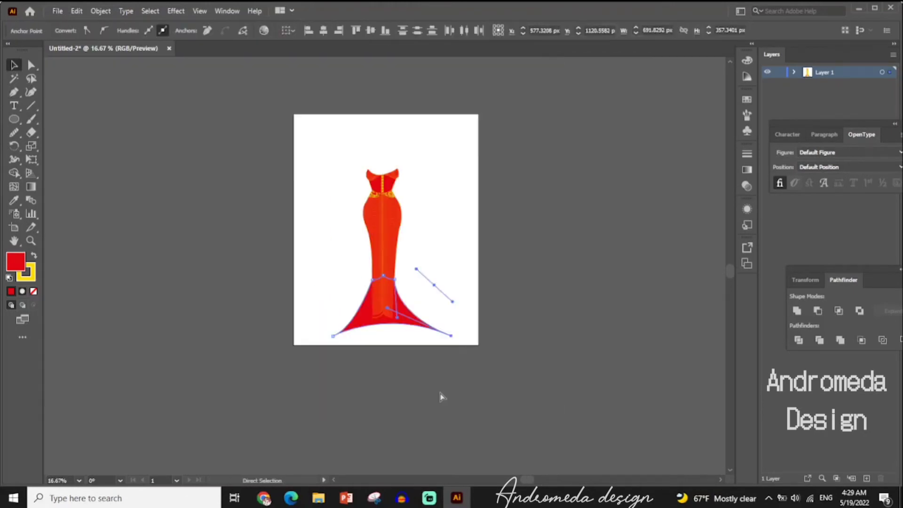
- Merge the lower left stripes into the red skirt with Shape Builder, then undo the merge
{"action": "key", "text": "ctrl+plus"}
{"action": "key", "text": "ctrl+plus"}
{"action": "key", "text": "ctrl+plus"}
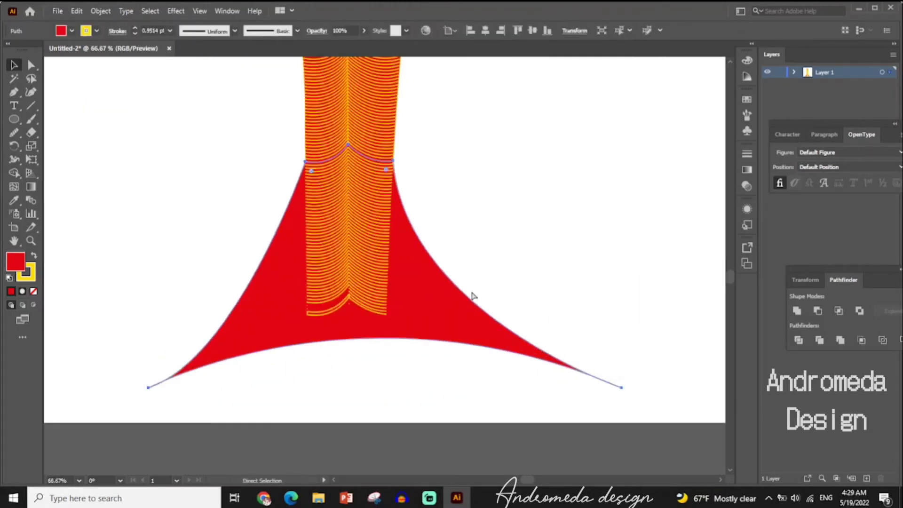
{"action": "left_click_drag", "start_coordinate": [151, 97], "coordinate": [403, 404]}
{"action": "key", "text": "shift+m"}
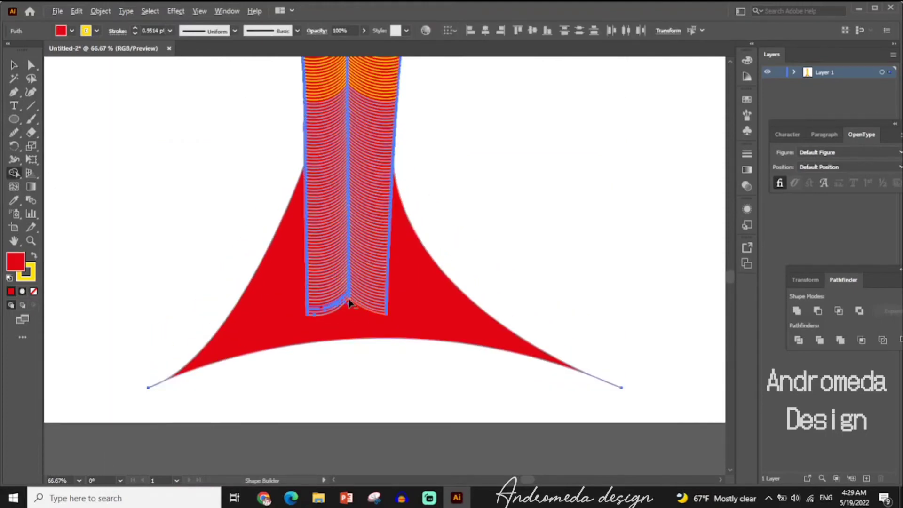
{"action": "left_click_drag", "start_coordinate": [339, 220], "coordinate": [365, 317]}
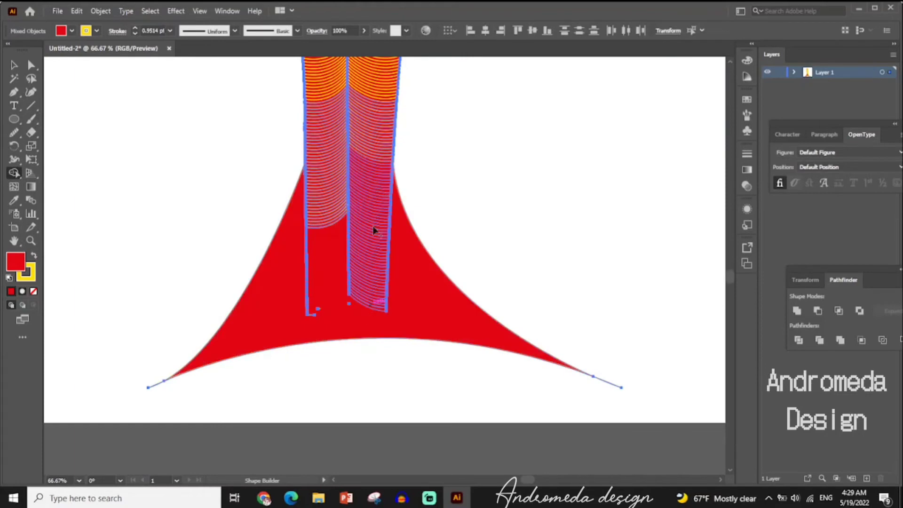
{"action": "left_click", "coordinate": [9, 64]}
{"action": "left_click", "coordinate": [338, 224]}
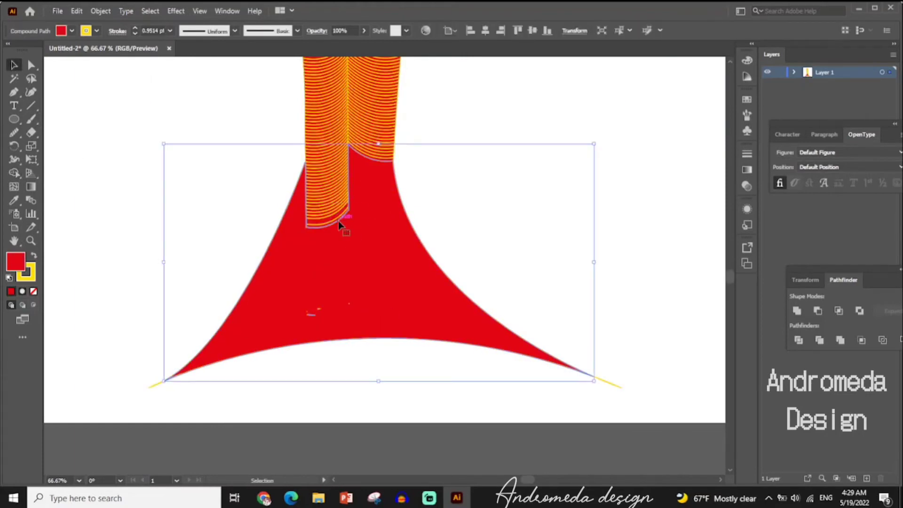
{"action": "left_click", "coordinate": [326, 151]}
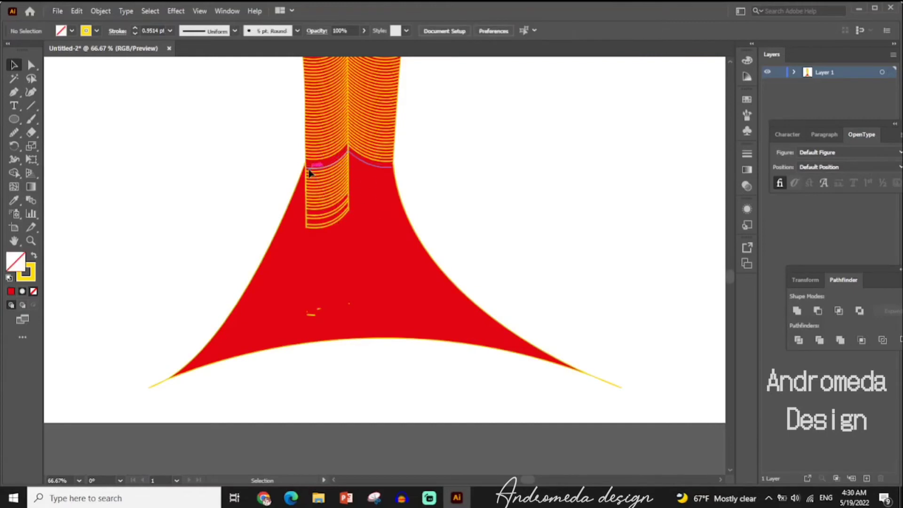
{"action": "left_click", "coordinate": [316, 238]}
{"action": "key", "text": "ctrl+a"}
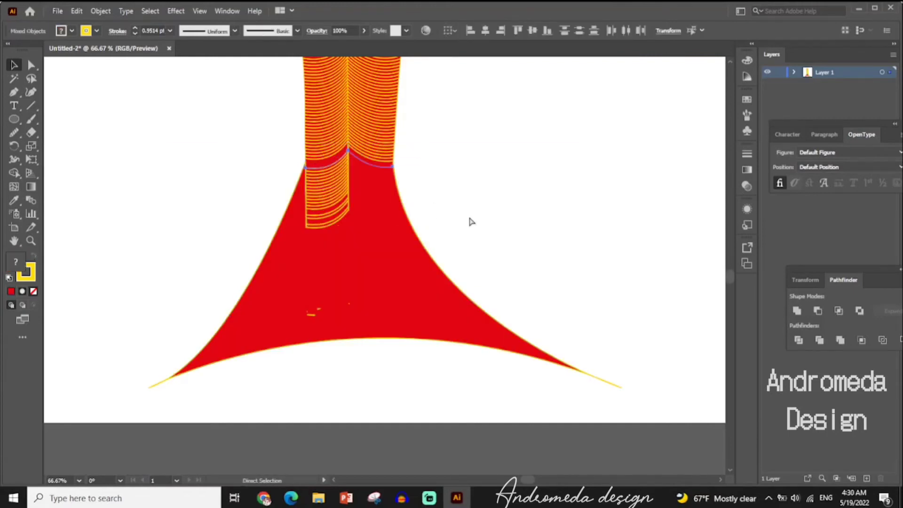
{"action": "key", "text": "ctrl+z"}
{"action": "key", "text": "ctrl+z"}
{"action": "key", "text": "ctrl+z"}
{"action": "key", "text": "ctrl+z"}
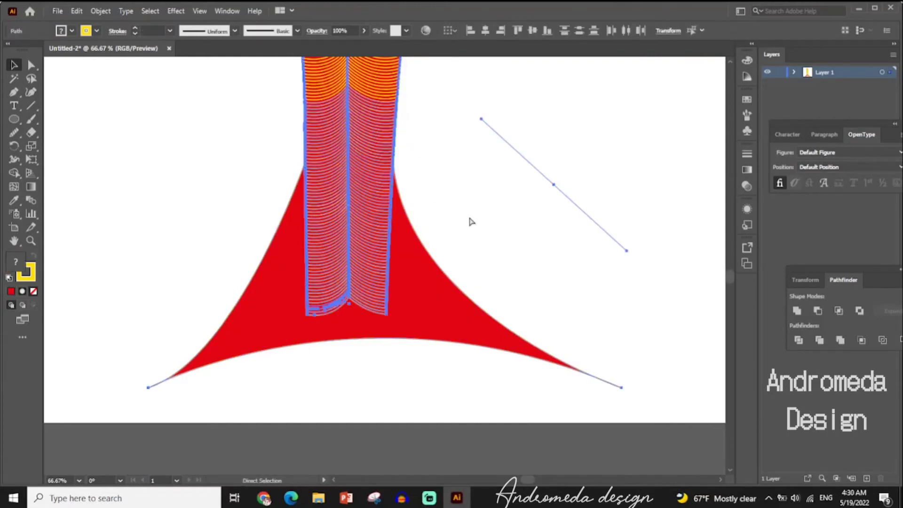
{"action": "key", "text": "ctrl+z"}
{"action": "key", "text": "ctrl+z"}
{"action": "key", "text": "ctrl+z"}
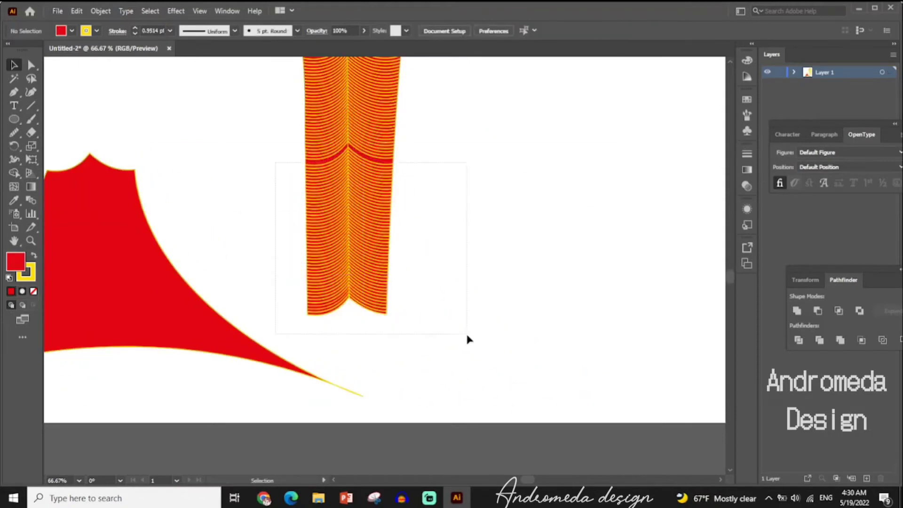
- Stretch the curved line across the stripes and remove the left and right stripes below it
{"action": "key", "text": "ctrl+a"}
{"action": "key", "text": "shift+m"}
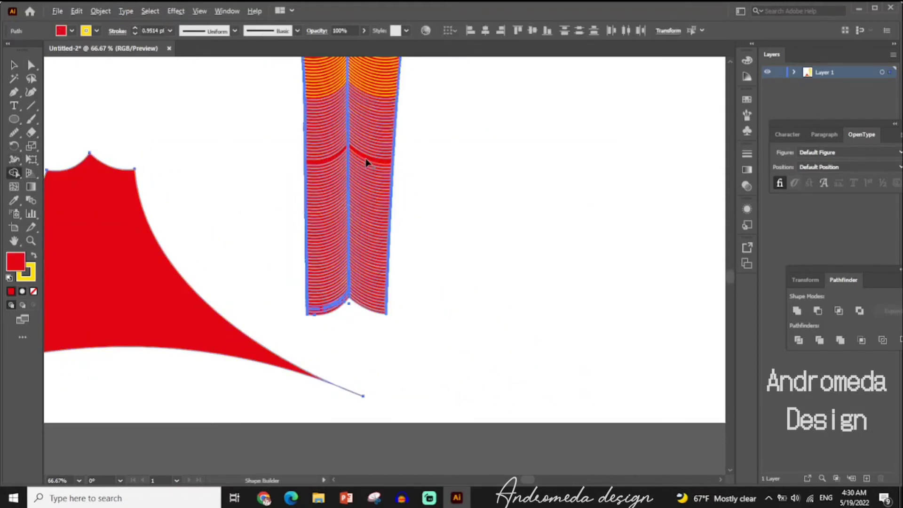
{"action": "key", "text": "v"}
{"action": "key", "text": "ctrl+shift+a"}
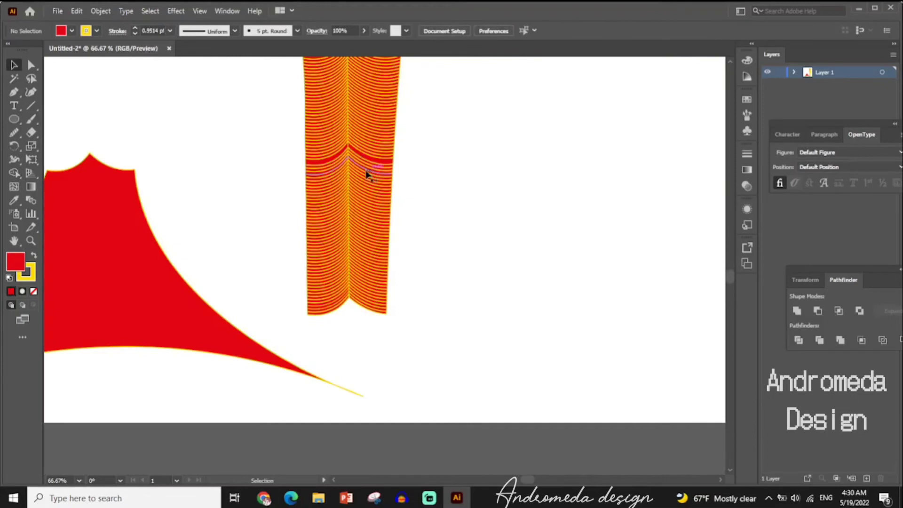
{"action": "left_click", "coordinate": [349, 150]}
{"action": "left_click_drag", "start_coordinate": [394, 165], "coordinate": [423, 166]}
{"action": "mouse_move", "coordinate": [305, 157]}
{"action": "left_mouse_down"}
{"action": "mouse_move", "coordinate": [276, 168]}
{"action": "mouse_move", "coordinate": [427, 319]}
{"action": "left_mouse_up"}
{"action": "left_click", "coordinate": [302, 191], "text": "shift"}
{"action": "left_click", "coordinate": [467, 212]}
{"action": "left_click", "coordinate": [13, 172]}
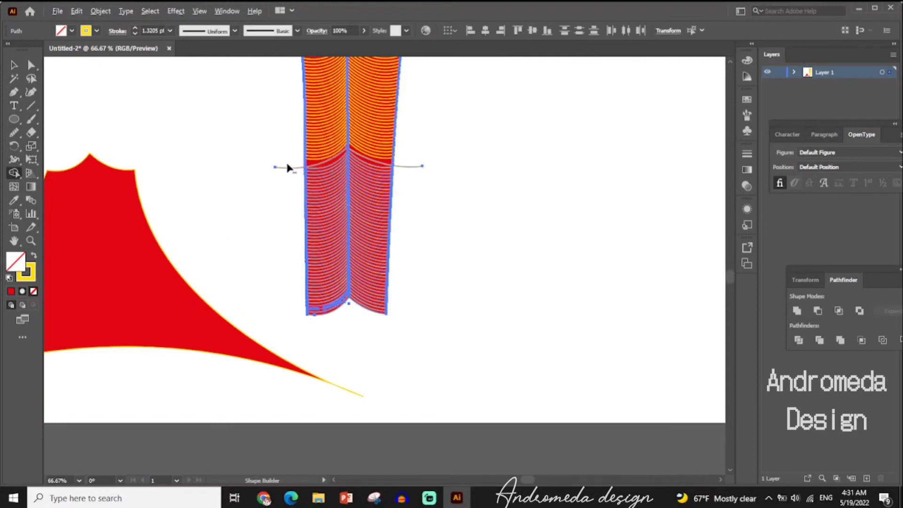
{"action": "left_click", "coordinate": [328, 211], "text": "alt"}
{"action": "left_click", "coordinate": [368, 278], "text": "alt"}
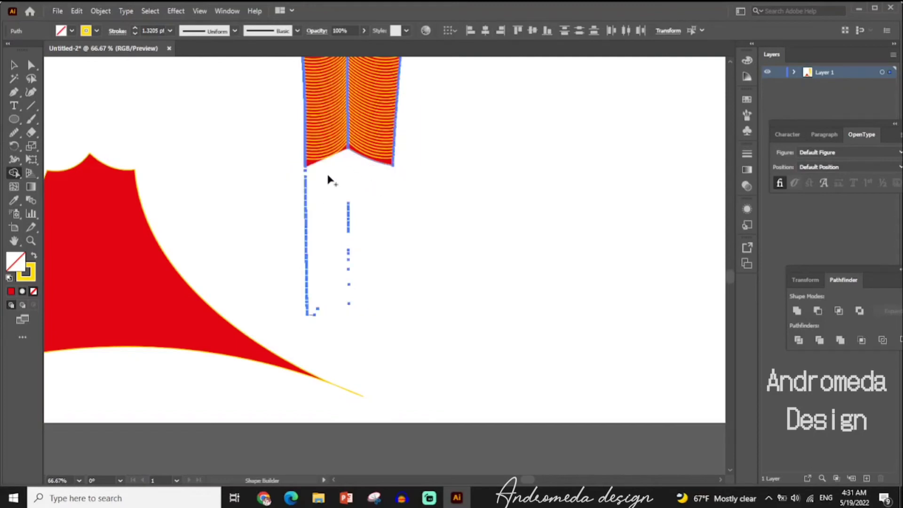
{"action": "scroll", "coordinate": [353, 228], "scroll_direction": "up", "scroll_amount": 3, "text": "alt"}
{"action": "scroll", "coordinate": [289, 296], "scroll_direction": "down", "scroll_amount": 5}
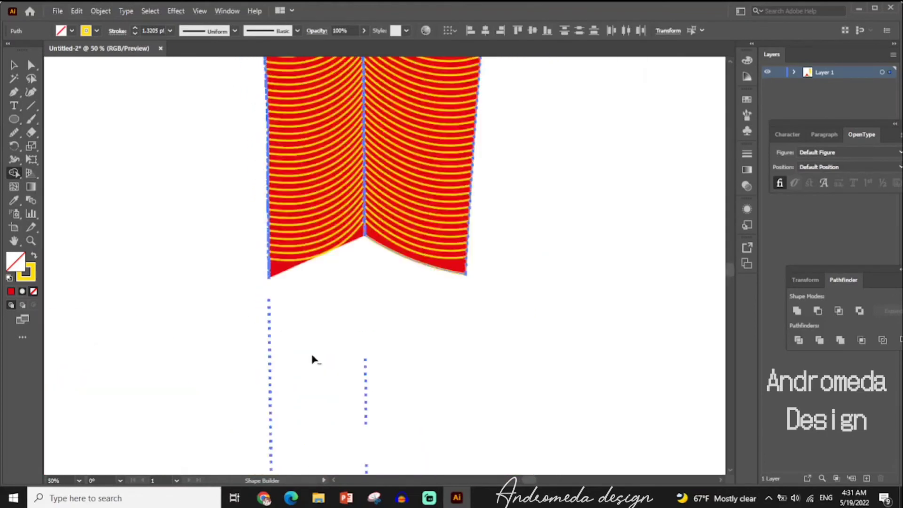
{"action": "scroll", "coordinate": [312, 359], "scroll_direction": "up", "scroll_amount": 4, "text": "alt"}
{"action": "left_click_drag", "start_coordinate": [175, 170], "coordinate": [205, 211]}
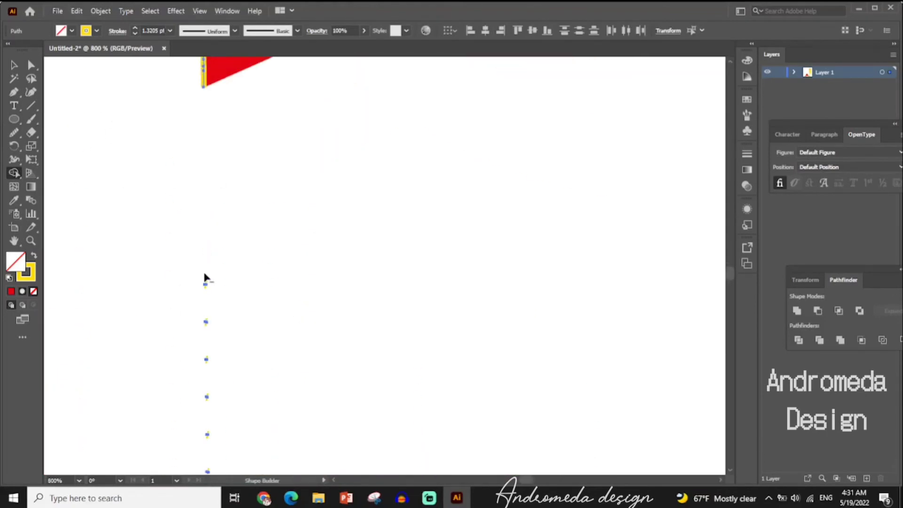
{"action": "scroll", "coordinate": [205, 361], "scroll_direction": "down", "scroll_amount": 2, "text": "alt"}
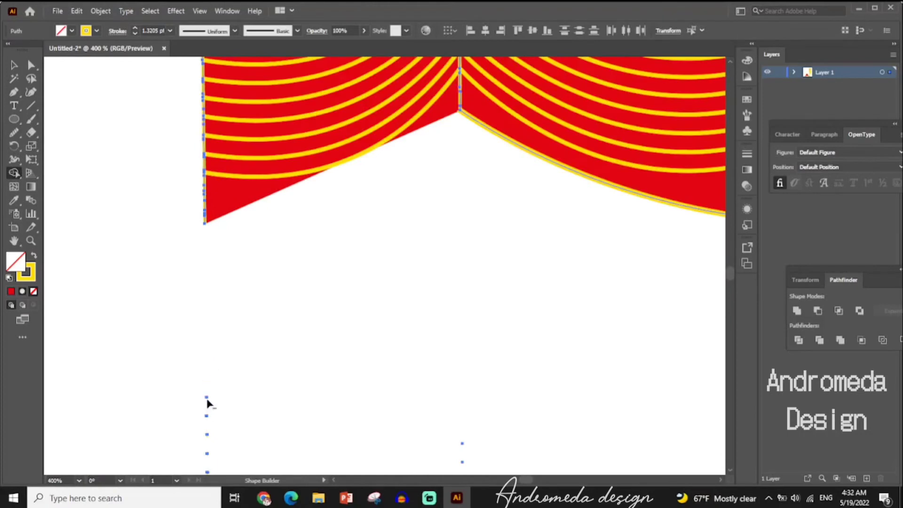
{"action": "scroll", "coordinate": [210, 459], "scroll_direction": "down", "scroll_amount": 2}
{"action": "scroll", "coordinate": [237, 455], "scroll_direction": "down", "scroll_amount": 4}
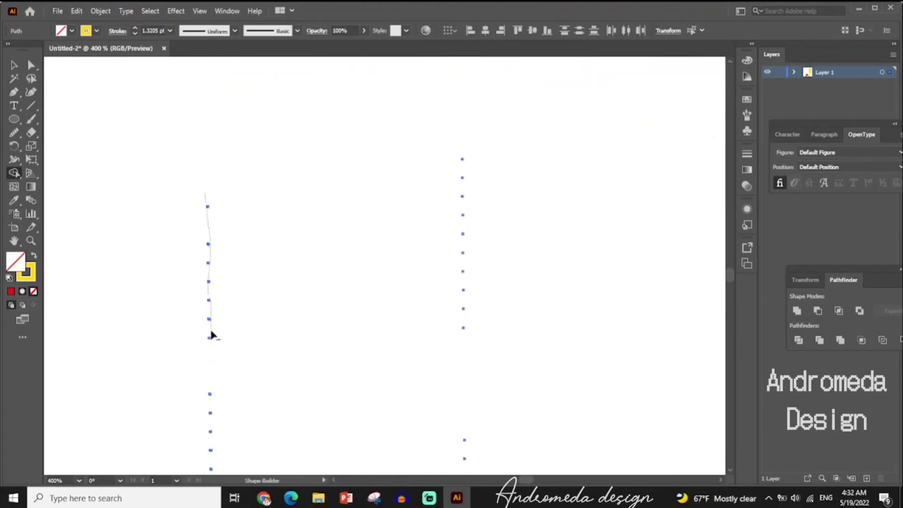
{"action": "scroll", "coordinate": [207, 249], "scroll_direction": "up", "scroll_amount": 3, "text": "alt"}
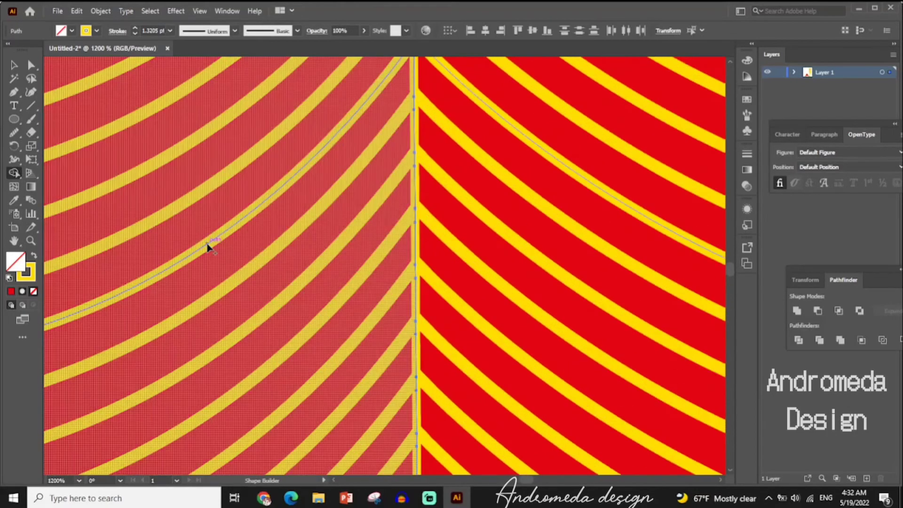
{"action": "left_click_drag", "start_coordinate": [208, 246], "coordinate": [333, 85]}
{"action": "scroll", "coordinate": [196, 264], "scroll_direction": "down", "scroll_amount": 5}
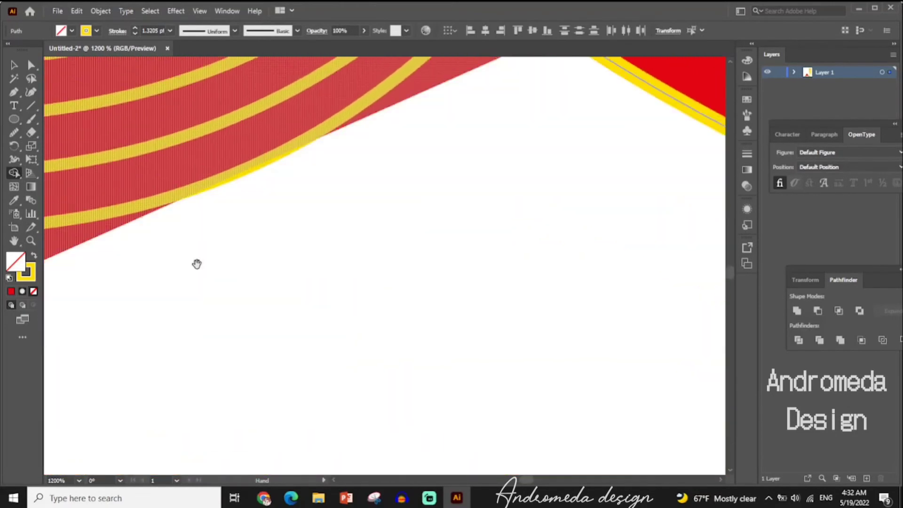
{"action": "scroll", "coordinate": [188, 291], "scroll_direction": "down", "scroll_amount": 4}
{"action": "key", "text": "ctrl+0"}
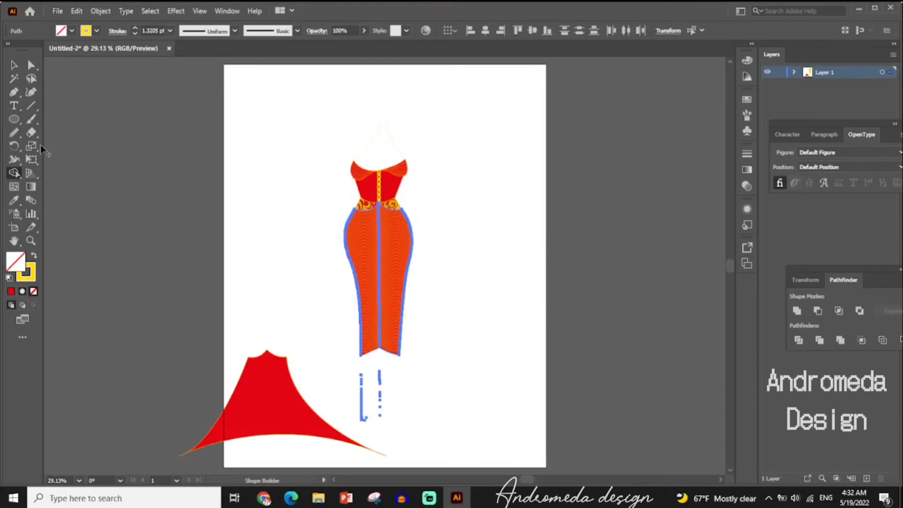
- Select the leftover bits and position the red overskirt just below the striped hem
{"action": "key", "text": "v"}
{"action": "left_click", "coordinate": [335, 409]}
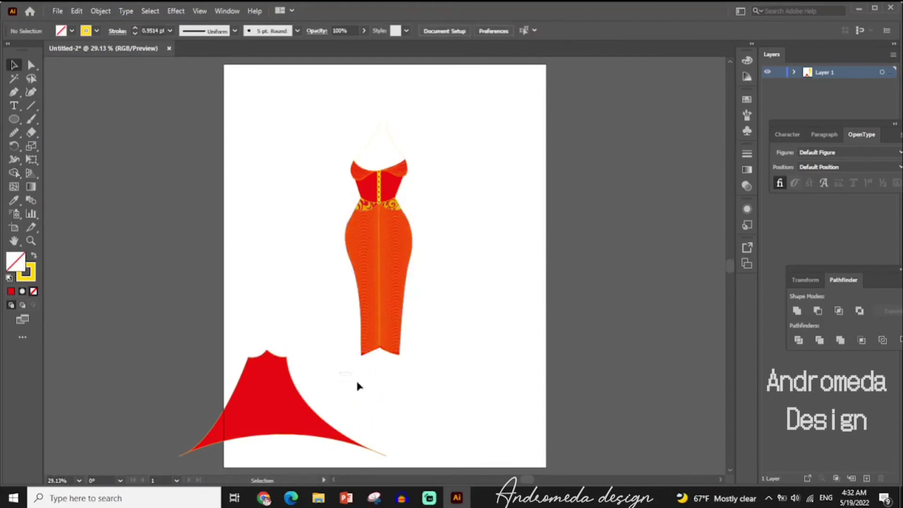
{"action": "left_click_drag", "start_coordinate": [427, 374], "coordinate": [361, 429]}
{"action": "key", "text": "ctrl+plus"}
{"action": "key", "text": "ctrl+plus"}
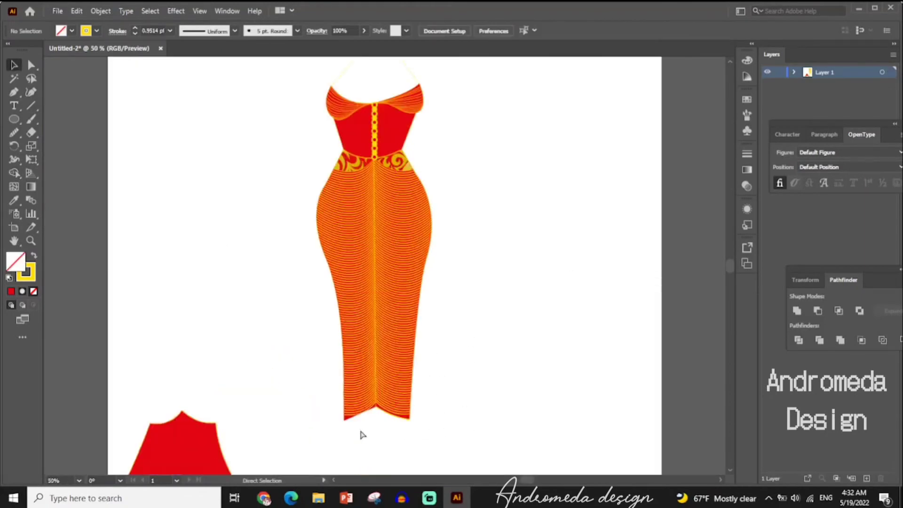
{"action": "key", "text": "ctrl+plus"}
{"action": "key", "text": "ctrl+plus"}
{"action": "scroll", "coordinate": [364, 423], "scroll_direction": "down", "scroll_amount": 5}
{"action": "scroll", "coordinate": [491, 376], "scroll_direction": "down", "scroll_amount": 3}
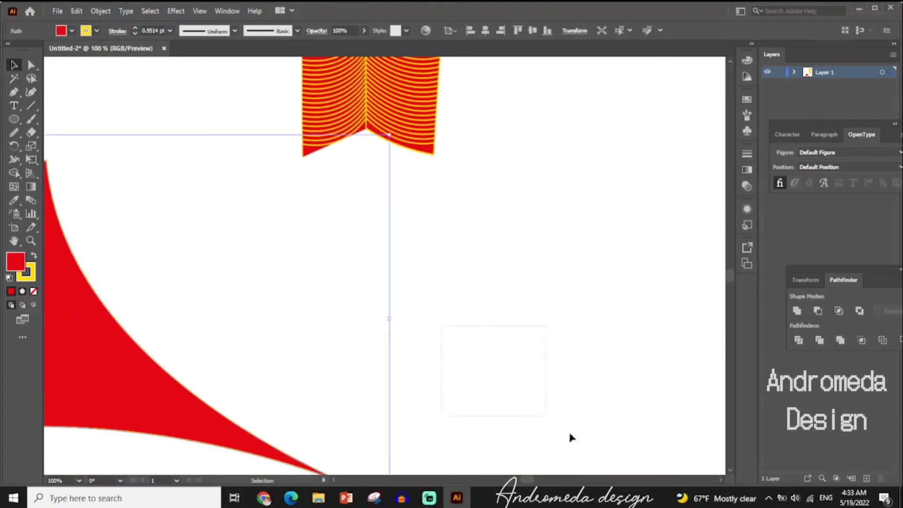
{"action": "left_click_drag", "start_coordinate": [101, 325], "coordinate": [455, 313]}
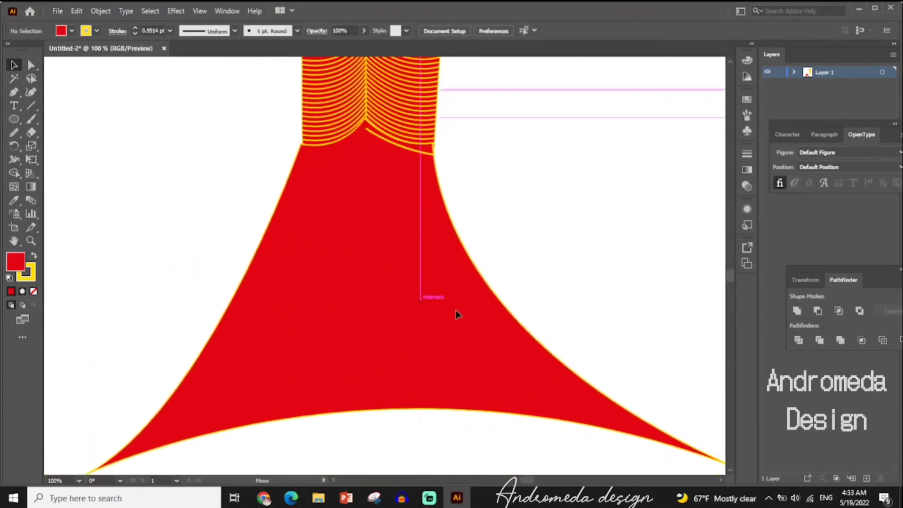
{"action": "left_click_drag", "start_coordinate": [455, 314], "coordinate": [456, 315]}
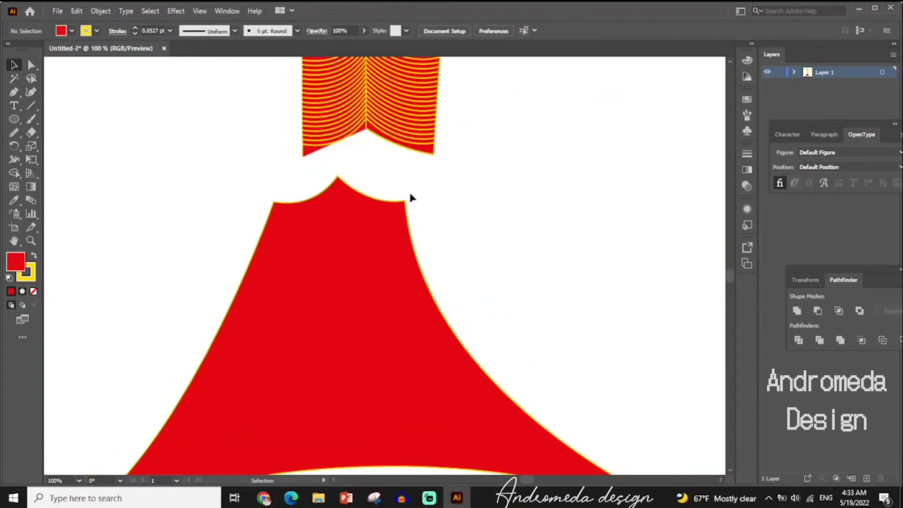
- Snap the curve's end anchors to the bodice corners and merge the gap into the red skirt
{"action": "left_click", "coordinate": [433, 144]}
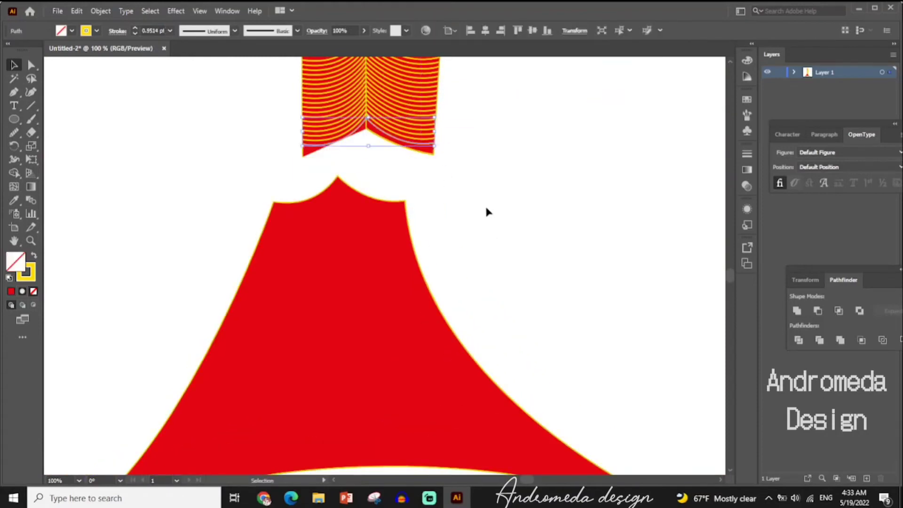
{"action": "left_click", "coordinate": [309, 155]}
{"action": "left_click", "coordinate": [308, 152]}
{"action": "key", "text": "a"}
{"action": "left_click_drag", "start_coordinate": [302, 146], "coordinate": [298, 148]}
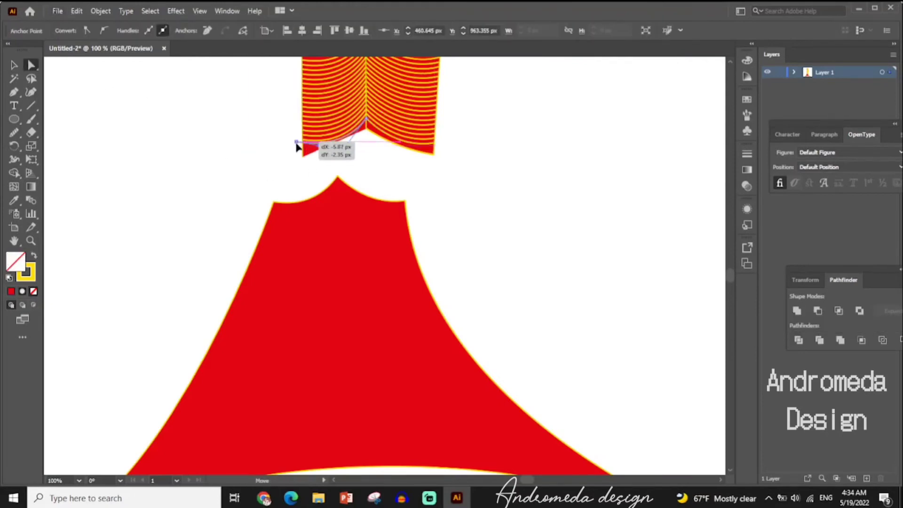
{"action": "left_click_drag", "start_coordinate": [428, 148], "coordinate": [440, 146]}
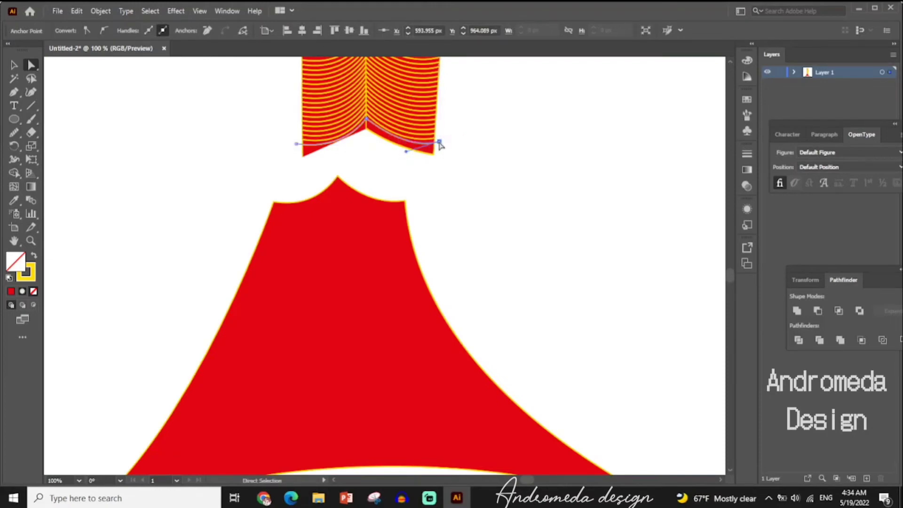
{"action": "key", "text": "v"}
{"action": "left_click", "coordinate": [372, 169]}
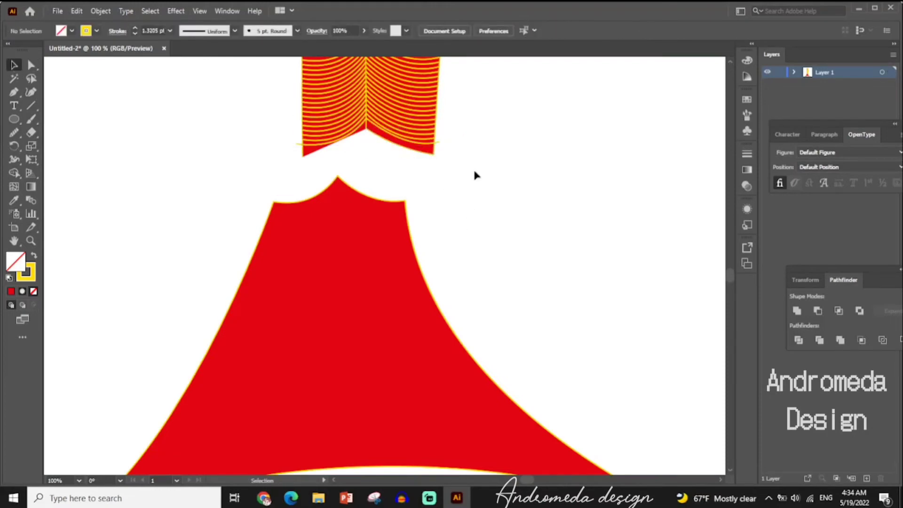
{"action": "left_click_drag", "start_coordinate": [256, 105], "coordinate": [514, 177]}
{"action": "left_click", "coordinate": [14, 173]}
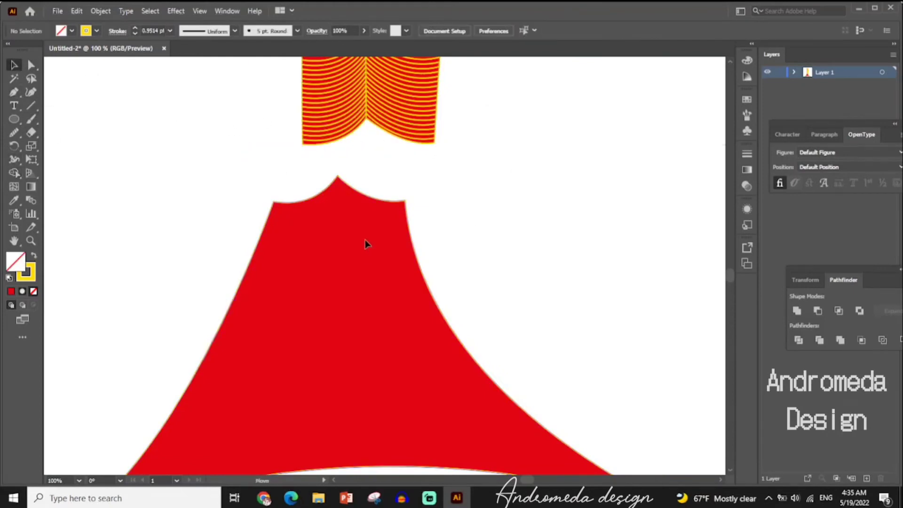
{"action": "left_click_drag", "start_coordinate": [365, 242], "coordinate": [390, 194]}
- Reposition the red skirt so it tucks up under the stripes
{"action": "key", "text": "v"}
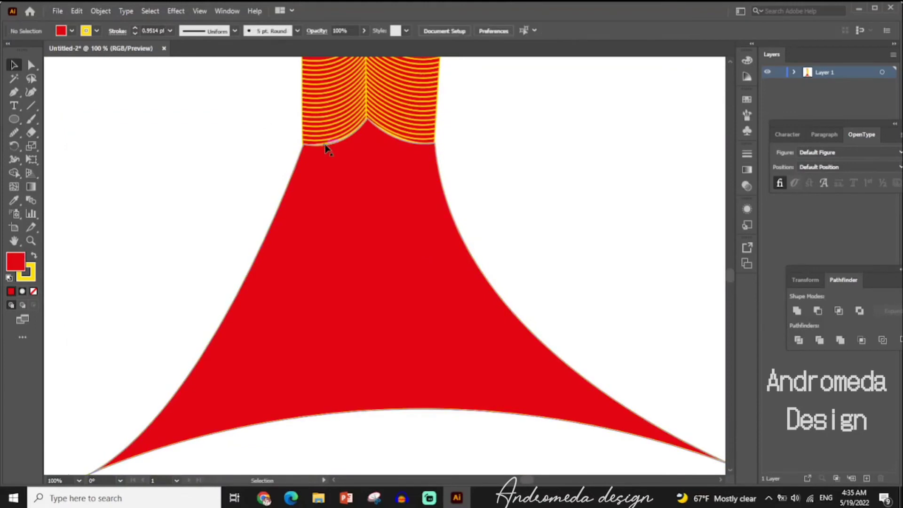
{"action": "key", "text": "ctrl+minus"}
{"action": "key", "text": "ctrl+minus"}
{"action": "left_click", "coordinate": [518, 212]}
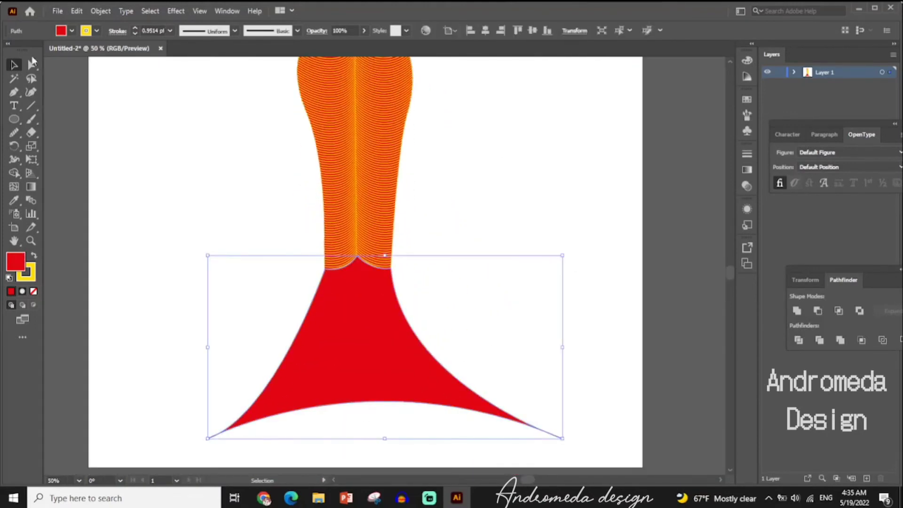
{"action": "left_click", "coordinate": [468, 311]}
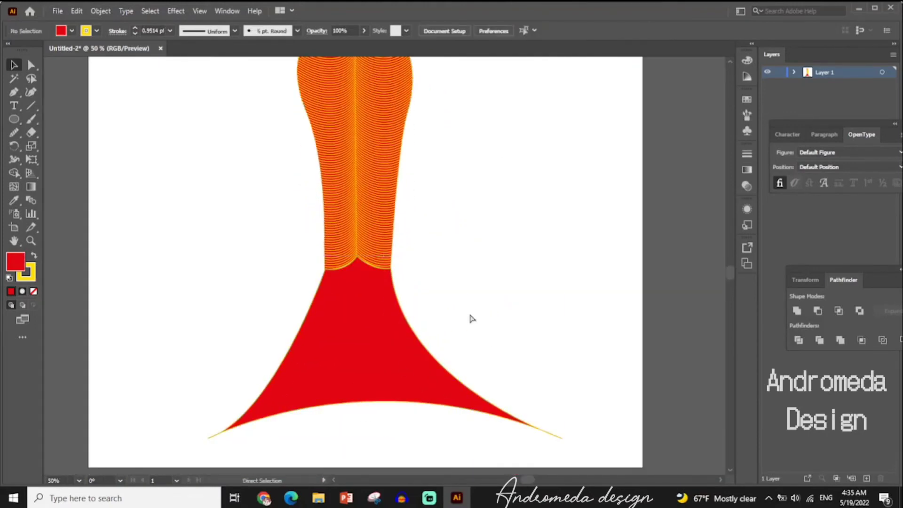
{"action": "scroll", "coordinate": [468, 311], "scroll_direction": "up", "scroll_amount": 2}
{"action": "scroll", "coordinate": [238, 343], "scroll_direction": "up", "scroll_amount": 1}
{"action": "scroll", "coordinate": [197, 366], "scroll_direction": "up", "scroll_amount": 1}
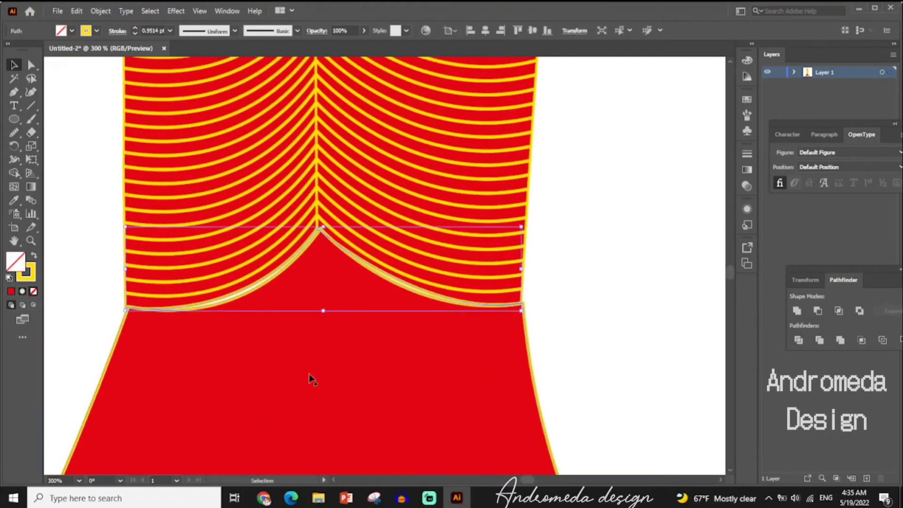
{"action": "left_click", "coordinate": [288, 334]}
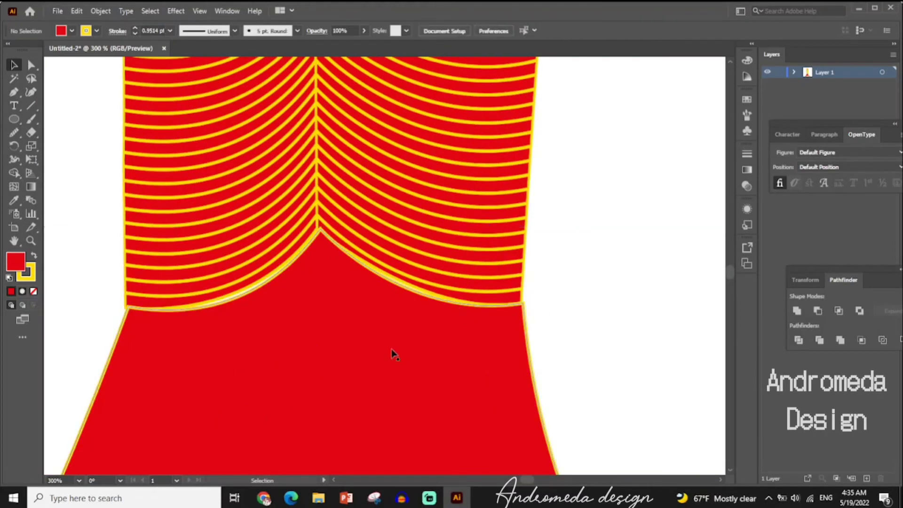
{"action": "left_click_drag", "start_coordinate": [392, 356], "coordinate": [385, 375]}
{"action": "left_click", "coordinate": [409, 291]}
{"action": "left_click_drag", "start_coordinate": [328, 299], "coordinate": [332, 275]}
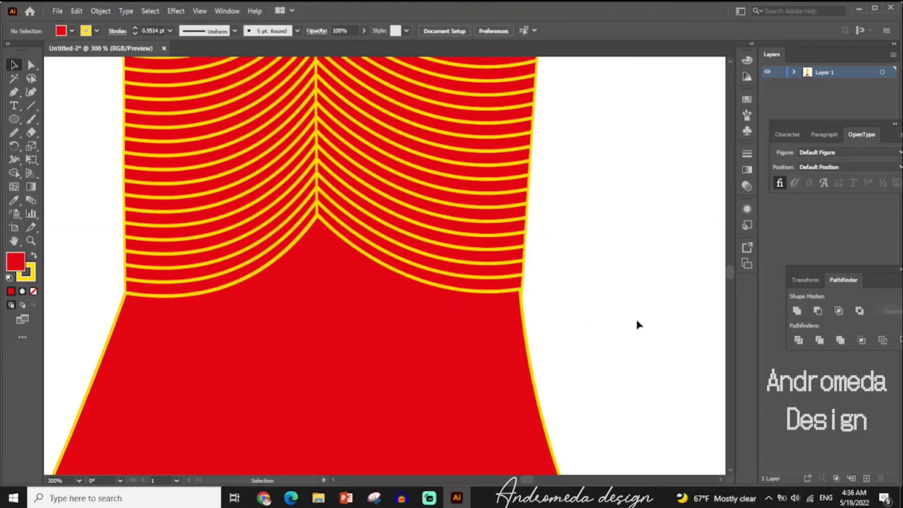
- Pull the right and left hem tips inward and up, then reselect the red skirt
{"action": "key", "text": "ctrl+0"}
{"action": "key", "text": "a"}
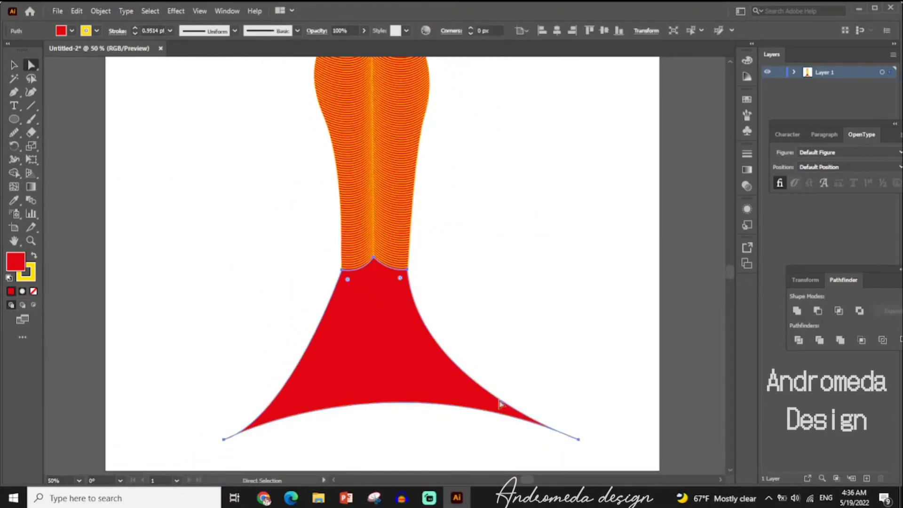
{"action": "left_click_drag", "start_coordinate": [578, 439], "coordinate": [522, 429]}
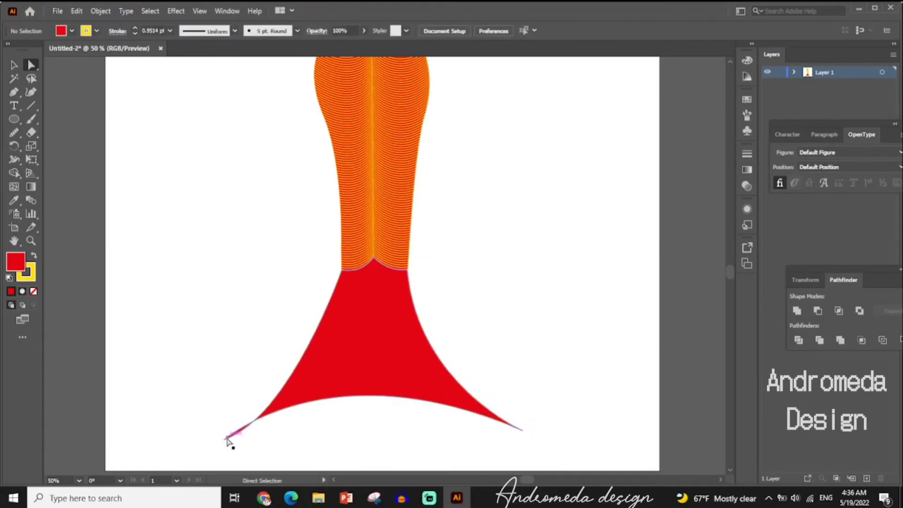
{"action": "left_click_drag", "start_coordinate": [225, 440], "coordinate": [227, 434]}
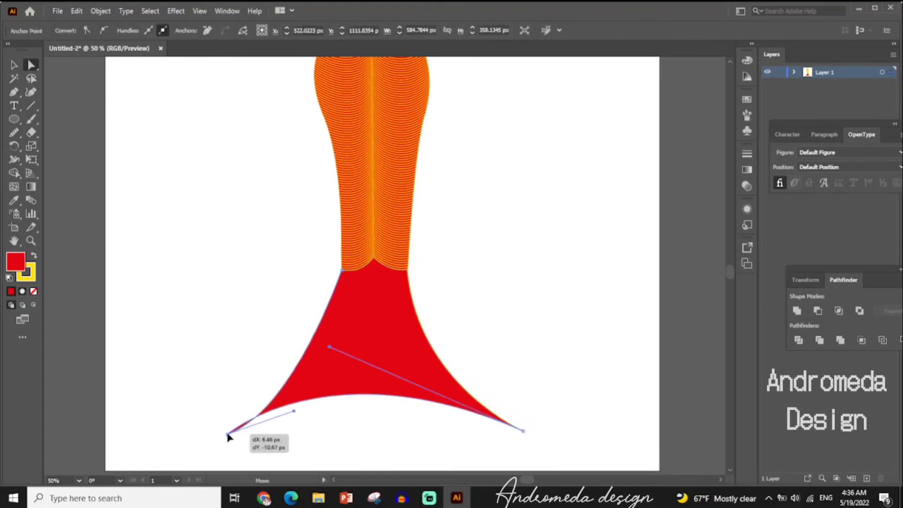
{"action": "left_click", "coordinate": [301, 458]}
{"action": "double_click", "coordinate": [387, 337]}
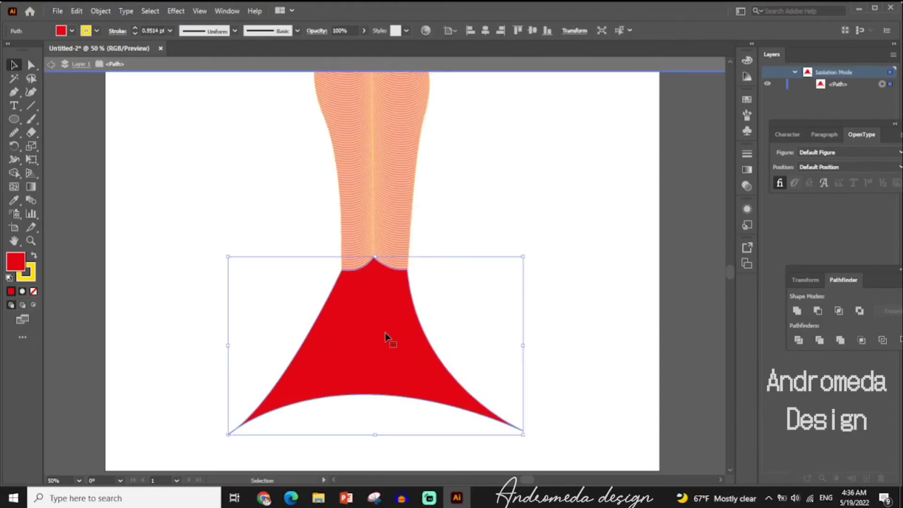
{"action": "left_click", "coordinate": [50, 64]}
{"action": "double_click", "coordinate": [141, 161]}
{"action": "left_click", "coordinate": [358, 332]}
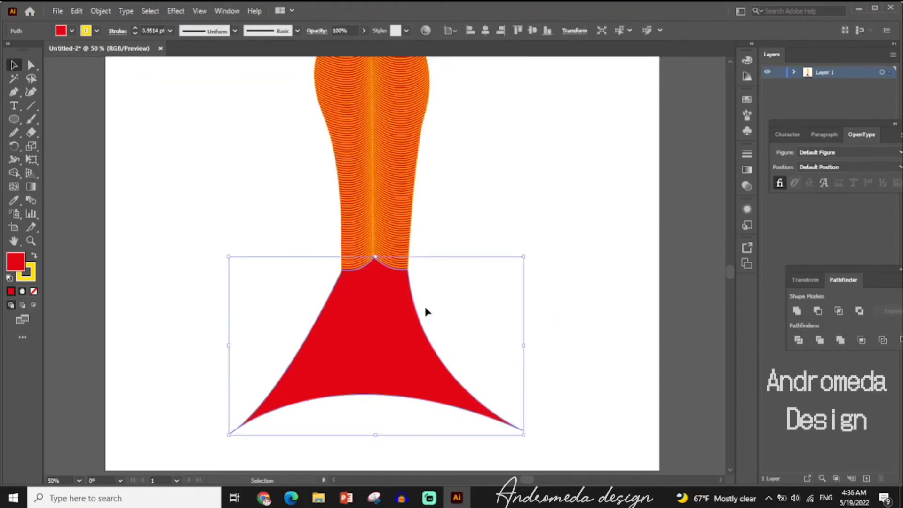
- Use Direct Selection to pull the red hem's right tip inward
{"action": "key", "text": "ctrl+minus"}
{"action": "key", "text": "ctrl+minus"}
{"action": "key", "text": "ctrl+minus"}
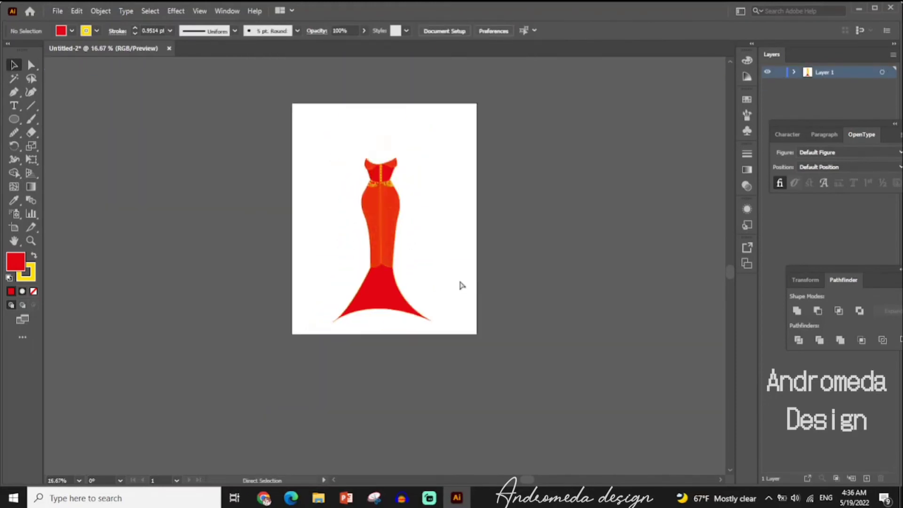
{"action": "key", "text": "ctrl+plus"}
{"action": "key", "text": "ctrl+plus"}
{"action": "key", "text": "a"}
{"action": "key", "text": "ctrl+z"}
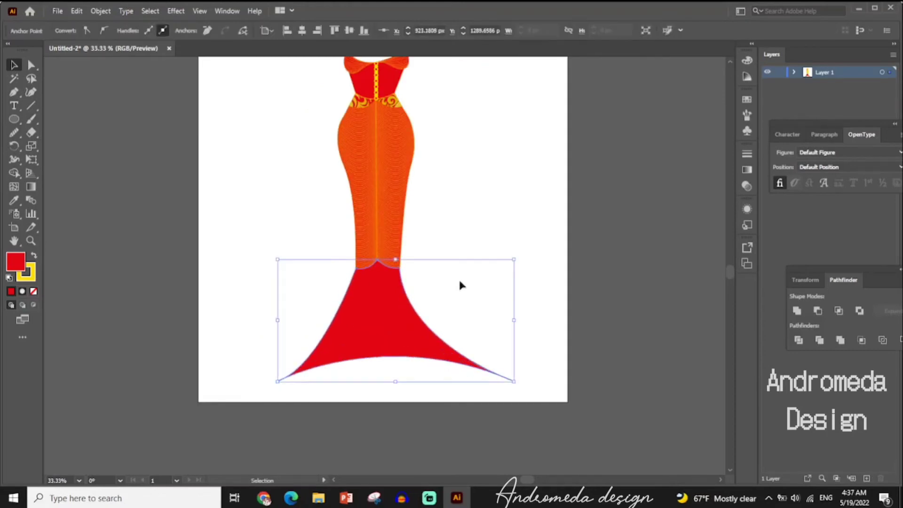
{"action": "left_click", "coordinate": [31, 65]}
{"action": "left_click_drag", "start_coordinate": [517, 377], "coordinate": [489, 391]}
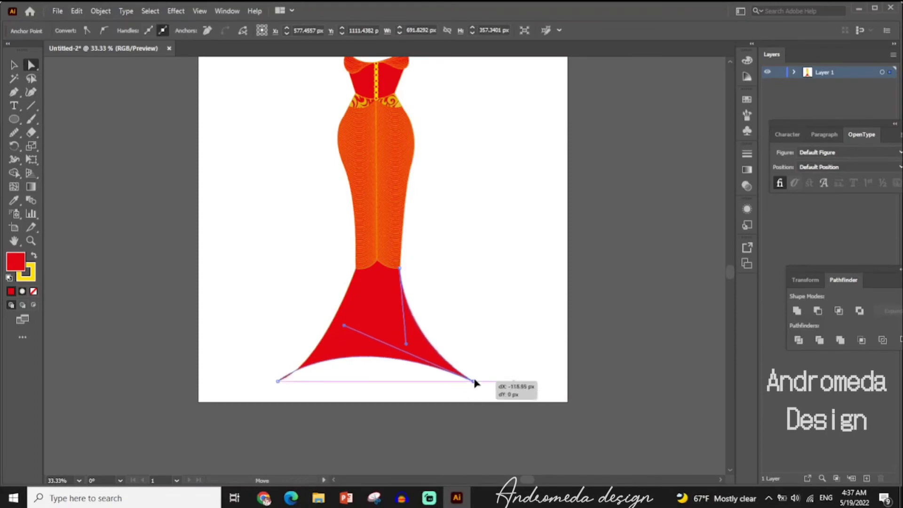
{"action": "left_click_drag", "start_coordinate": [489, 390], "coordinate": [497, 387]}
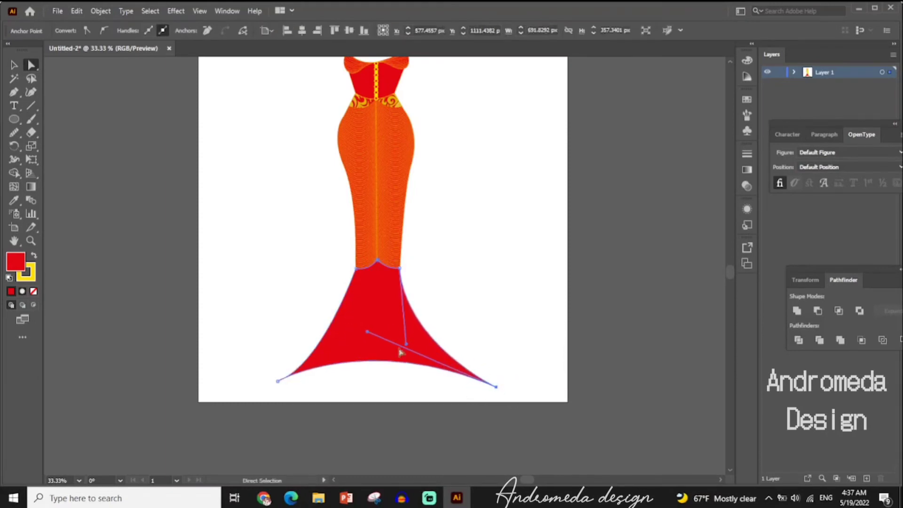
- Raise the skirt's bottom hem curve and move the right tip further left
{"action": "left_click", "coordinate": [373, 327]}
{"action": "left_click", "coordinate": [382, 361]}
{"action": "left_click_drag", "start_coordinate": [383, 361], "coordinate": [382, 316]}
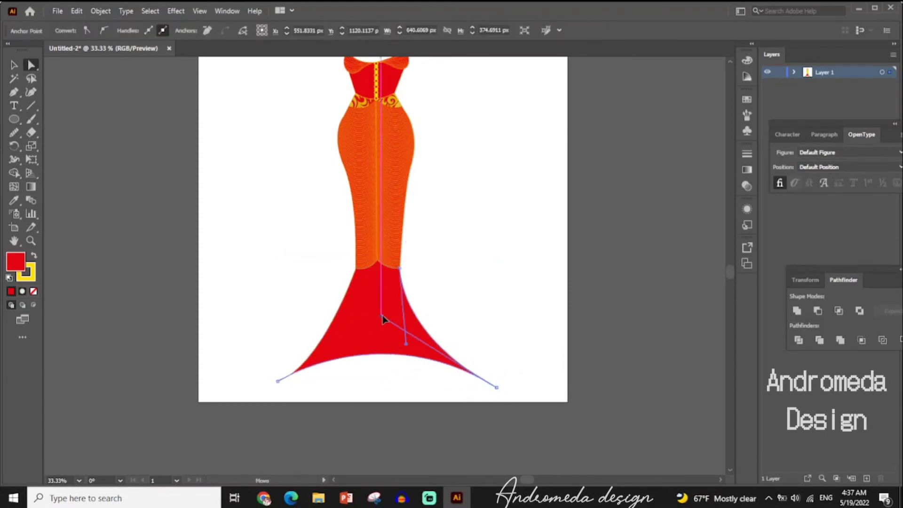
{"action": "left_click", "coordinate": [577, 354]}
{"action": "left_click_drag", "start_coordinate": [497, 387], "coordinate": [471, 381]}
- Lift the left hem tip's curve handle and shift that tip slightly right
{"action": "left_click", "coordinate": [502, 357]}
{"action": "left_click", "coordinate": [278, 381]}
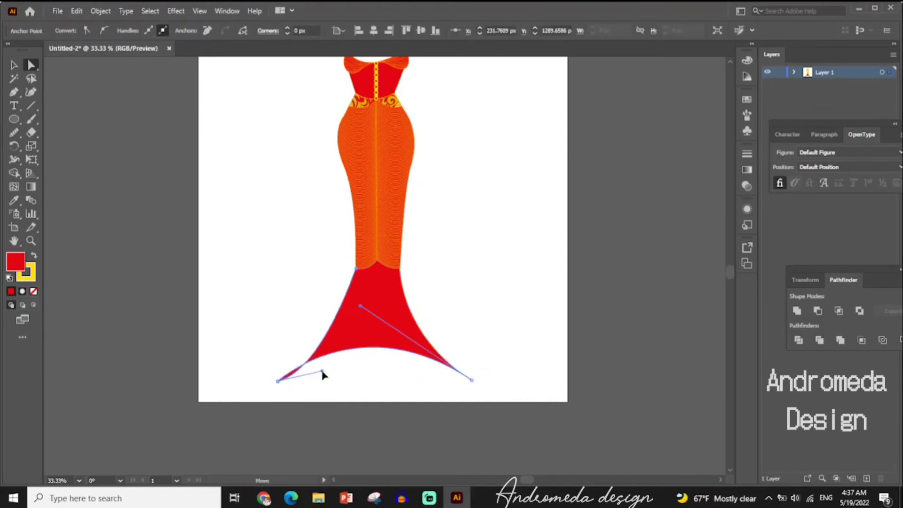
{"action": "left_click_drag", "start_coordinate": [321, 365], "coordinate": [321, 351]}
{"action": "left_click_drag", "start_coordinate": [277, 381], "coordinate": [289, 380]}
{"action": "left_click", "coordinate": [464, 331]}
{"action": "left_click", "coordinate": [287, 380]}
{"action": "left_click", "coordinate": [535, 308]}
{"action": "left_click", "coordinate": [290, 380]}
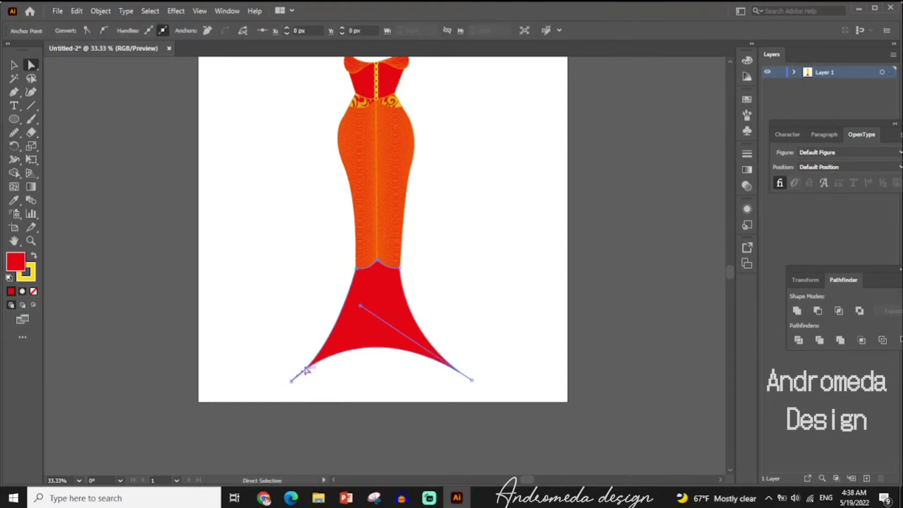
{"action": "left_click", "coordinate": [383, 396]}
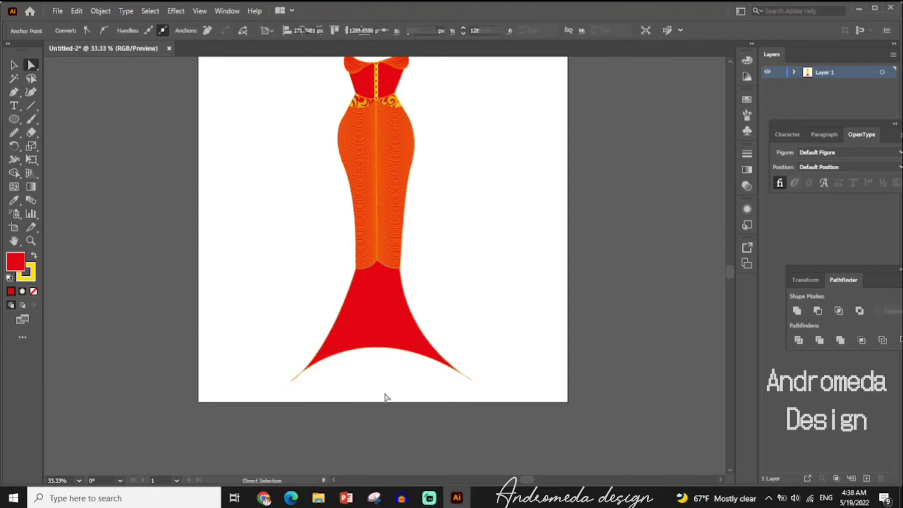
- Zoom out over the whole dress and check the skirt path's anchors
{"action": "key", "text": "ctrl+minus"}
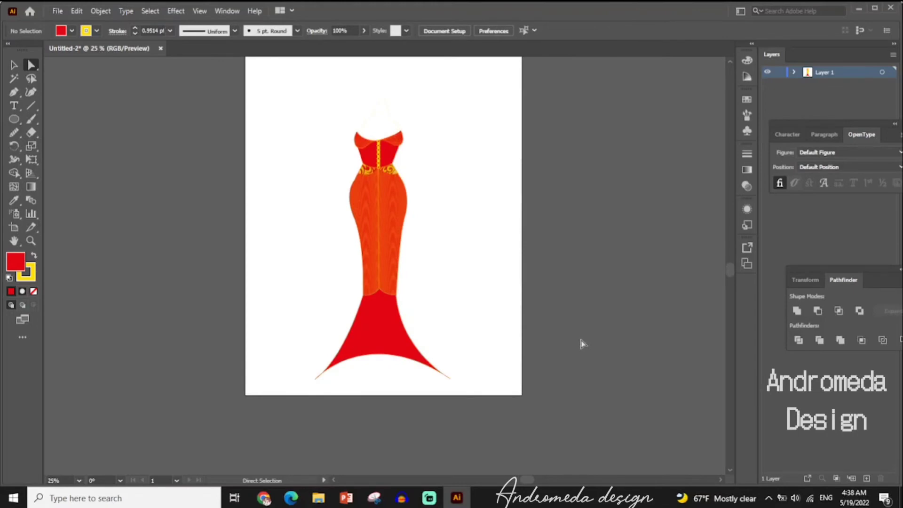
{"action": "key", "text": "ctrl+plus"}
{"action": "key", "text": "ctrl+plus"}
{"action": "key", "text": "ctrl+plus"}
{"action": "key", "text": "ctrl+z"}
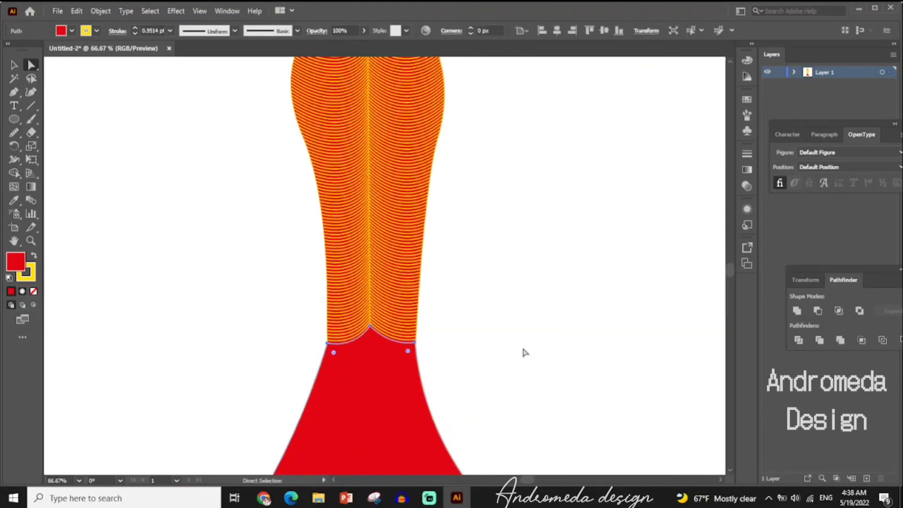
{"action": "left_click", "coordinate": [522, 373]}
{"action": "scroll", "coordinate": [517, 376], "scroll_direction": "up", "scroll_amount": 5}
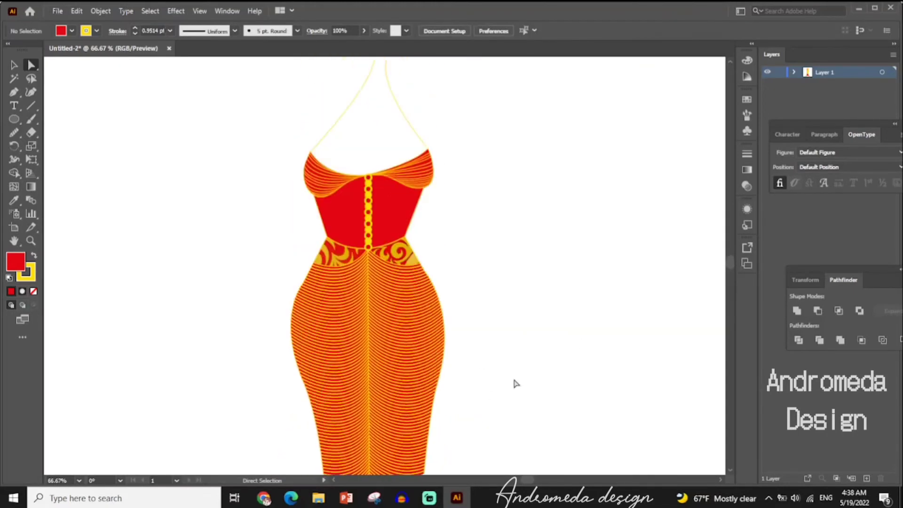
{"action": "key", "text": "ctrl+minus"}
{"action": "key", "text": "ctrl+minus"}
{"action": "key", "text": "ctrl+minus"}
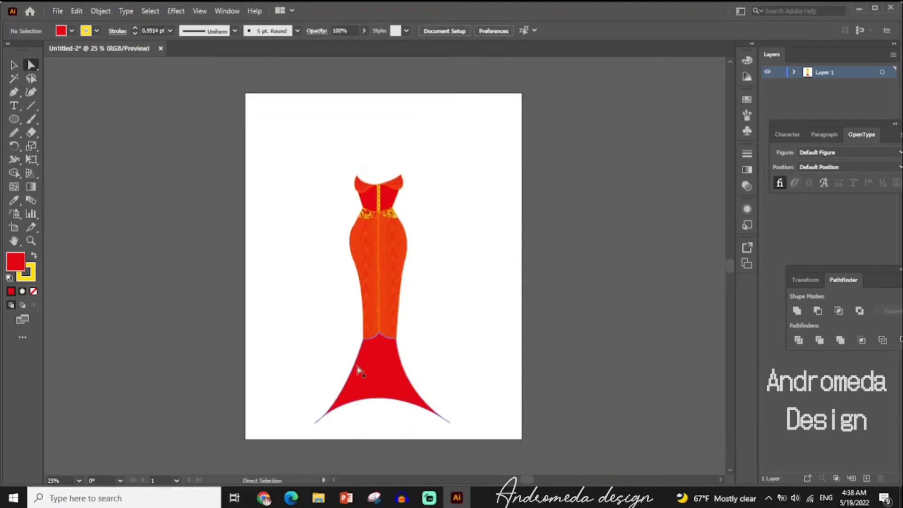
{"action": "left_click", "coordinate": [374, 401]}
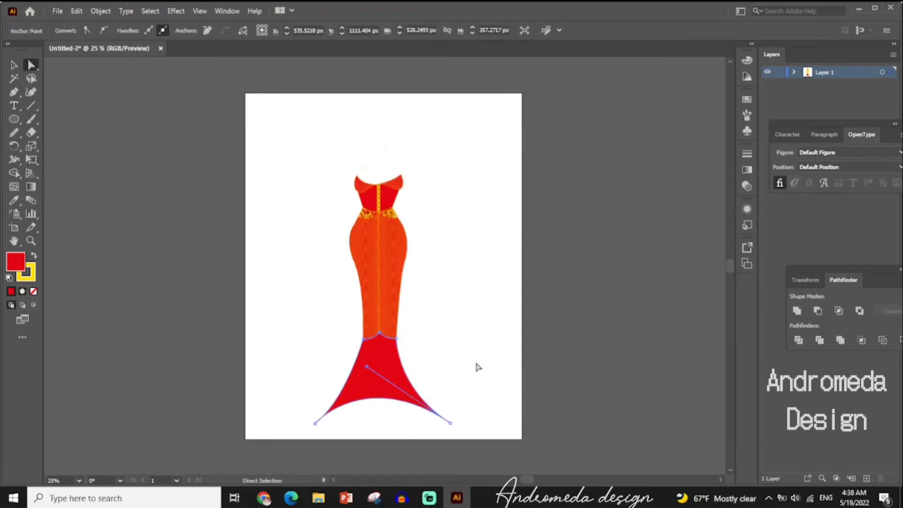
{"action": "left_click", "coordinate": [551, 333]}
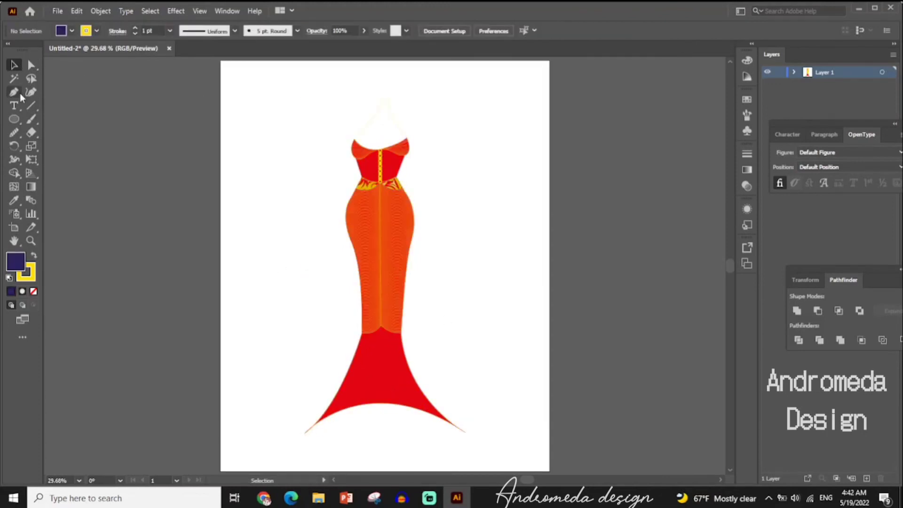
- Draw an unfilled Pen path enclosing the area below the red tail's hem
{"action": "left_click", "coordinate": [14, 92]}
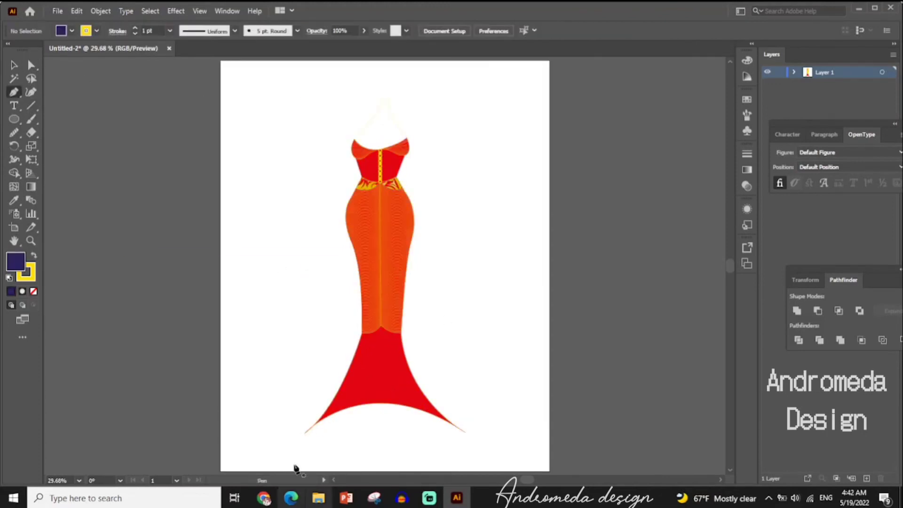
{"action": "left_click", "coordinate": [297, 416]}
{"action": "left_click", "coordinate": [326, 432]}
{"action": "left_click", "coordinate": [414, 443]}
{"action": "left_click", "coordinate": [470, 419]}
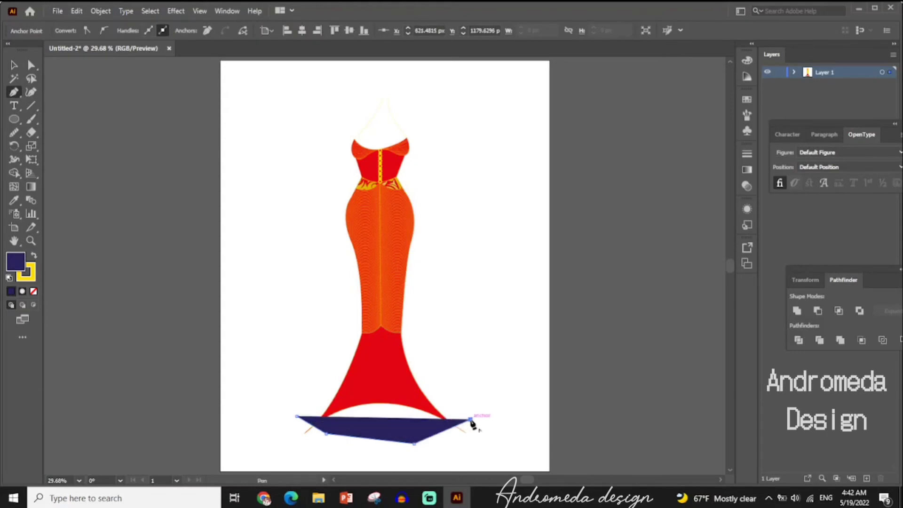
{"action": "left_click", "coordinate": [486, 439]}
{"action": "left_click", "coordinate": [34, 291]}
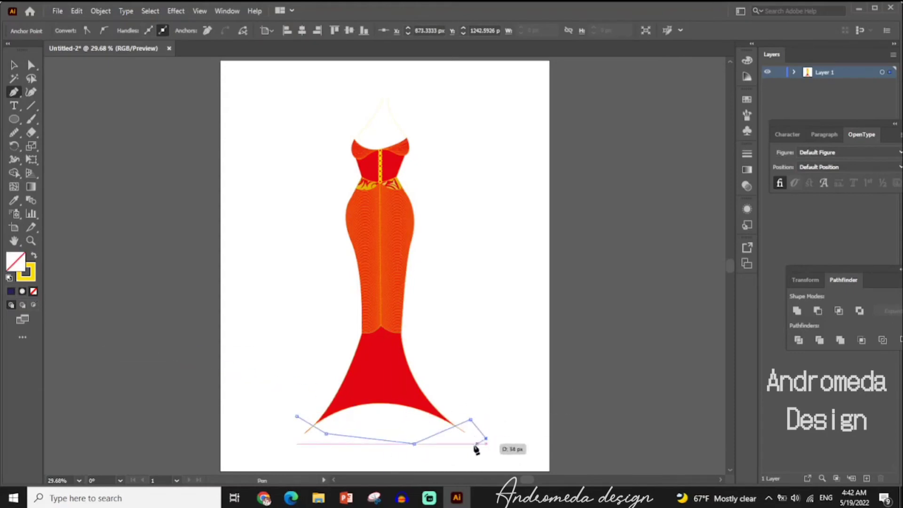
- Select all and Shape Builder-delete the region under the hem, leaving a curved edge
{"action": "key", "text": "v"}
{"action": "key", "text": "ctrl+a"}
{"action": "scroll", "coordinate": [250, 382], "scroll_direction": "down", "scroll_amount": 3}
{"action": "key", "text": "shift+m"}
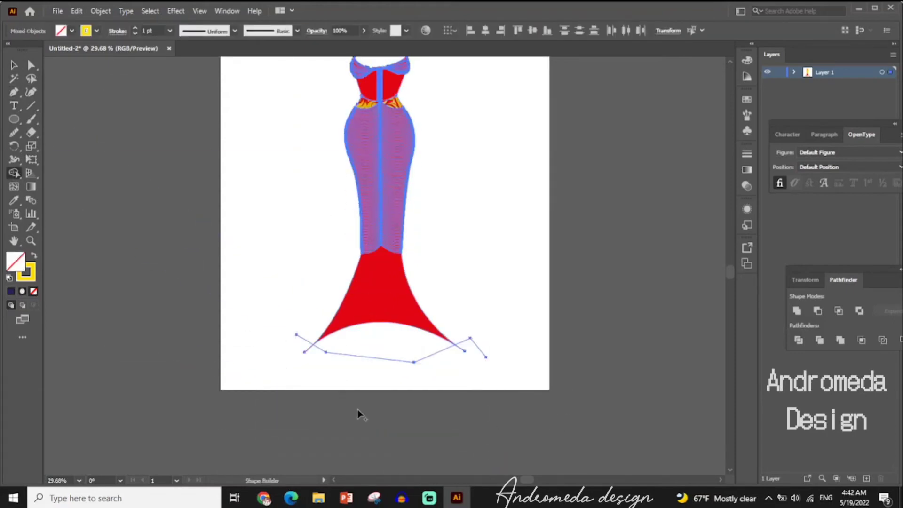
{"action": "left_click", "coordinate": [369, 341], "text": "alt"}
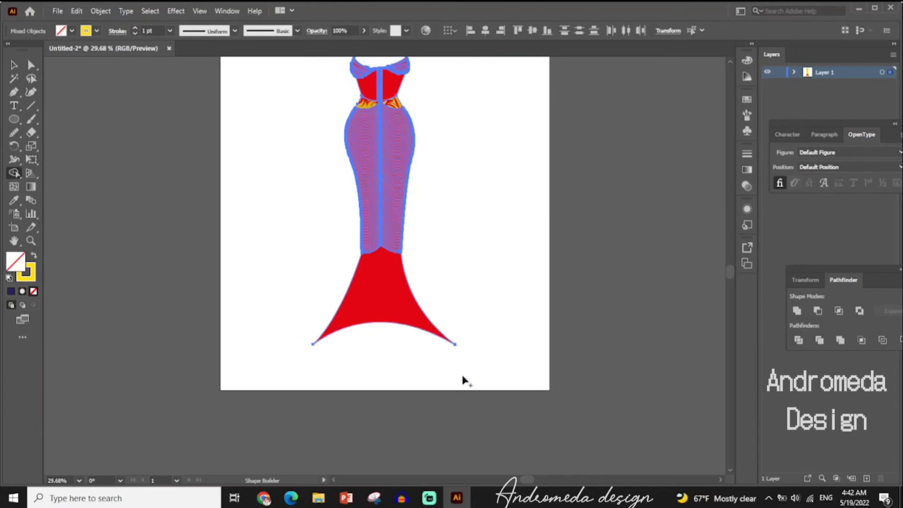
{"action": "key", "text": "ctrl+plus"}
{"action": "key", "text": "ctrl+plus"}
{"action": "key", "text": "ctrl+plus"}
{"action": "scroll", "coordinate": [470, 376], "scroll_direction": "down", "scroll_amount": 4}
- Zoom out and add the script text 'Andromeda_2022' with the Type tool
{"action": "key", "text": "v"}
{"action": "left_click", "coordinate": [610, 293]}
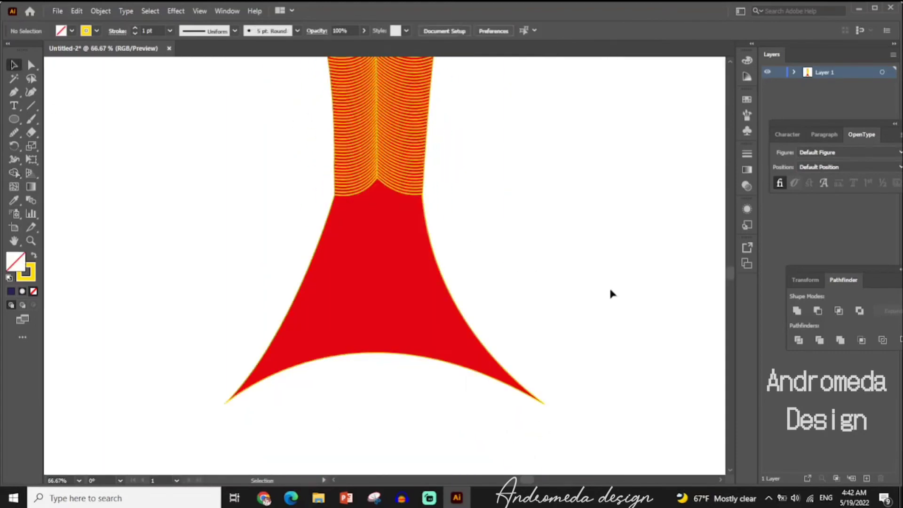
{"action": "key", "text": "ctrl+minus"}
{"action": "key", "text": "ctrl+minus"}
{"action": "key", "text": "ctrl+minus"}
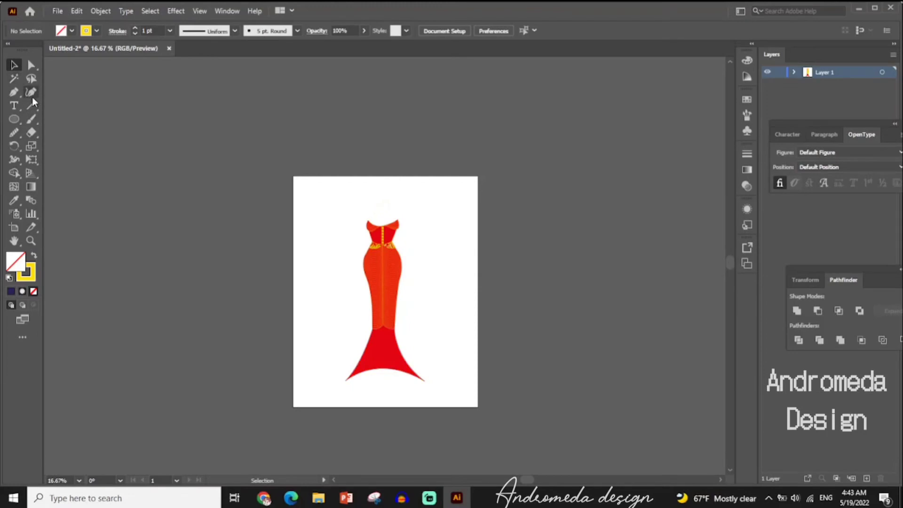
{"action": "left_click", "coordinate": [61, 11]}
{"action": "left_click", "coordinate": [351, 62]}
{"action": "key", "text": "t"}
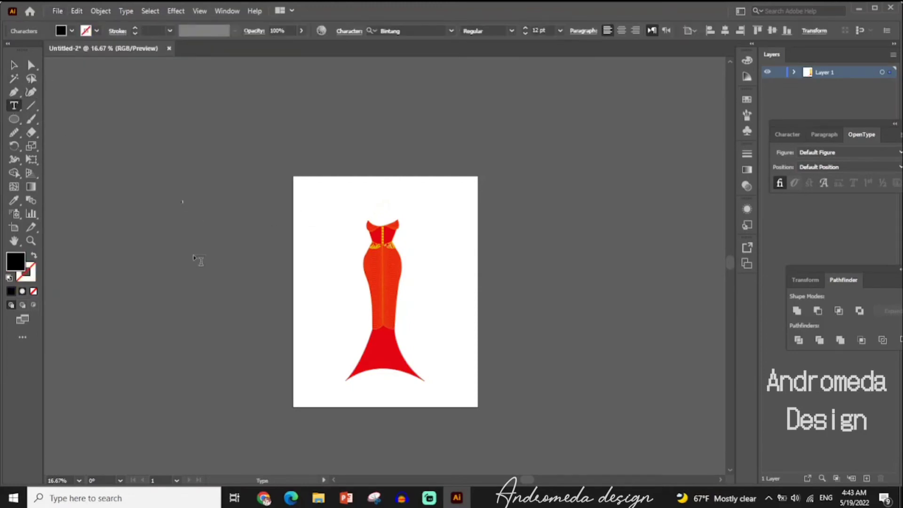
{"action": "key", "text": "Escape"}
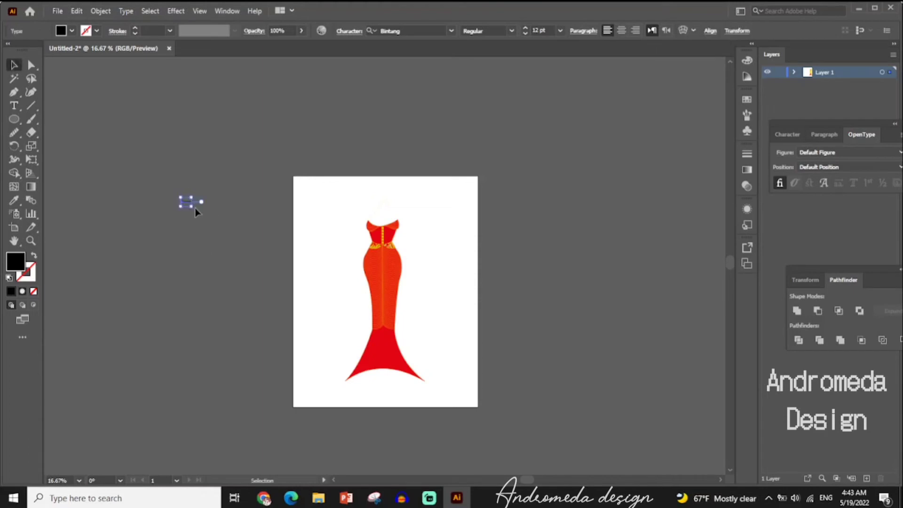
- Enlarge the signature, fill it red and move it to the artboard's top-right
{"action": "left_click_drag", "start_coordinate": [202, 202], "coordinate": [323, 242]}
{"action": "key", "text": "ctrl+z"}
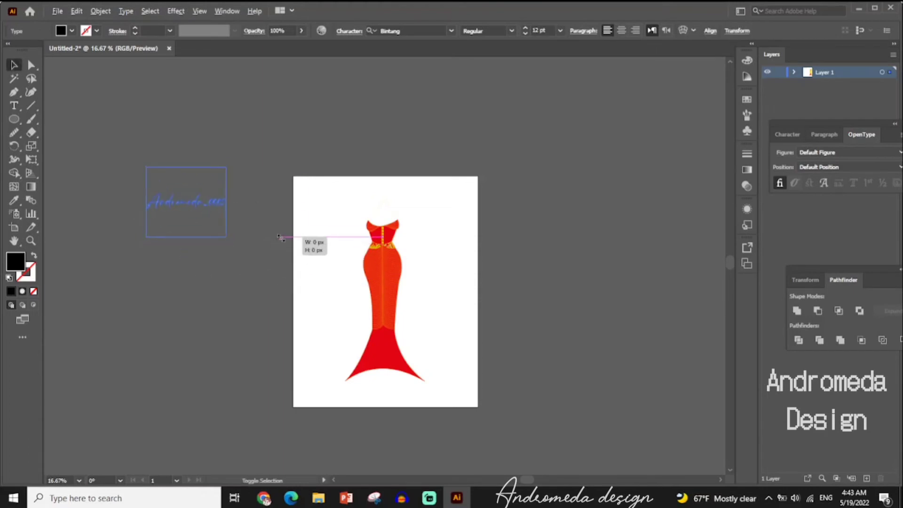
{"action": "left_click_drag", "start_coordinate": [197, 205], "coordinate": [196, 204]}
{"action": "left_click", "coordinate": [72, 30]}
{"action": "left_click", "coordinate": [37, 47]}
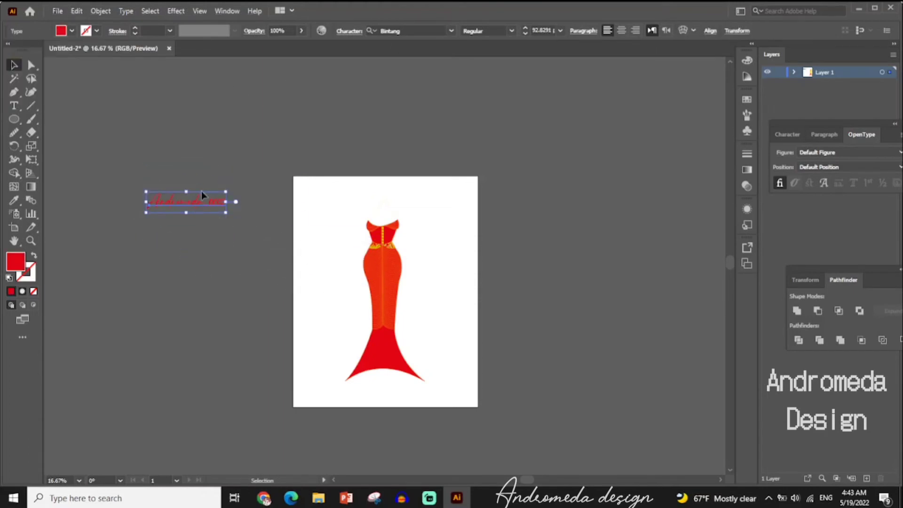
{"action": "left_click_drag", "start_coordinate": [207, 204], "coordinate": [468, 192]}
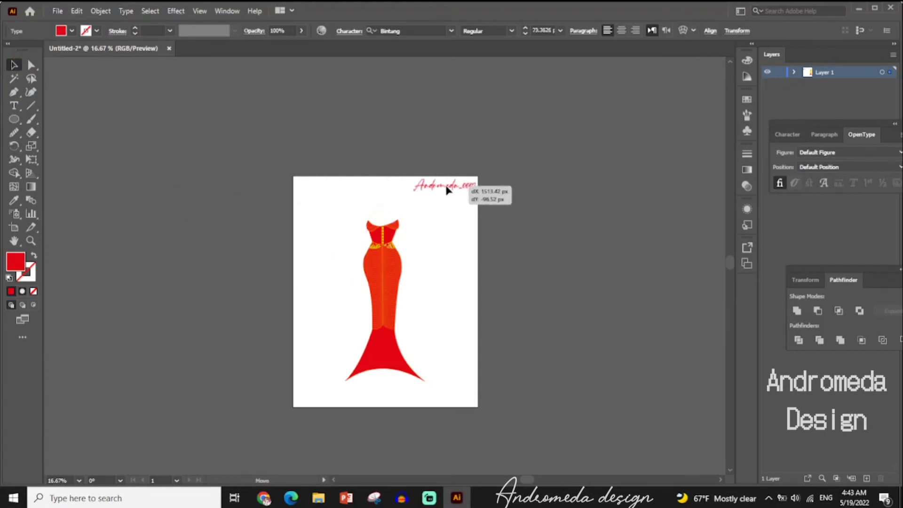
{"action": "left_click", "coordinate": [471, 195]}
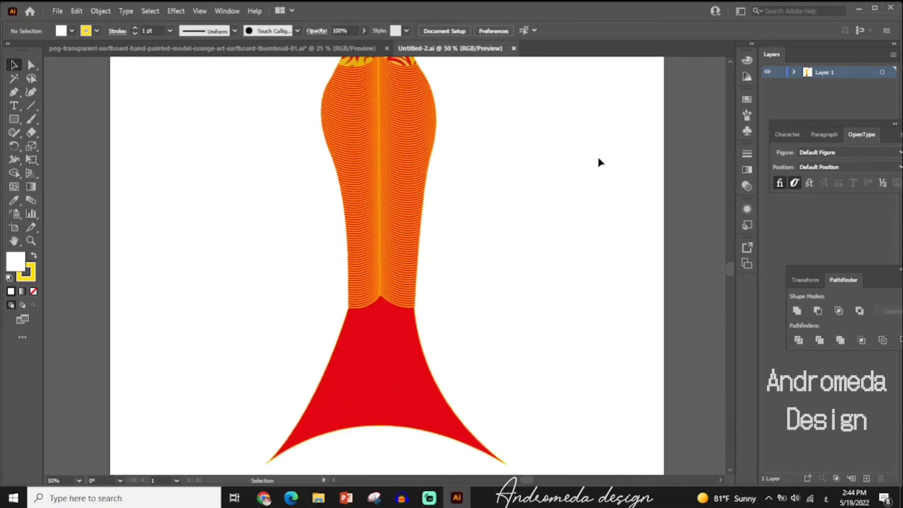
- Ungroup the dress and move the red tail piece off to the side
{"action": "left_click", "coordinate": [366, 160]}
{"action": "right_click", "coordinate": [397, 217]}
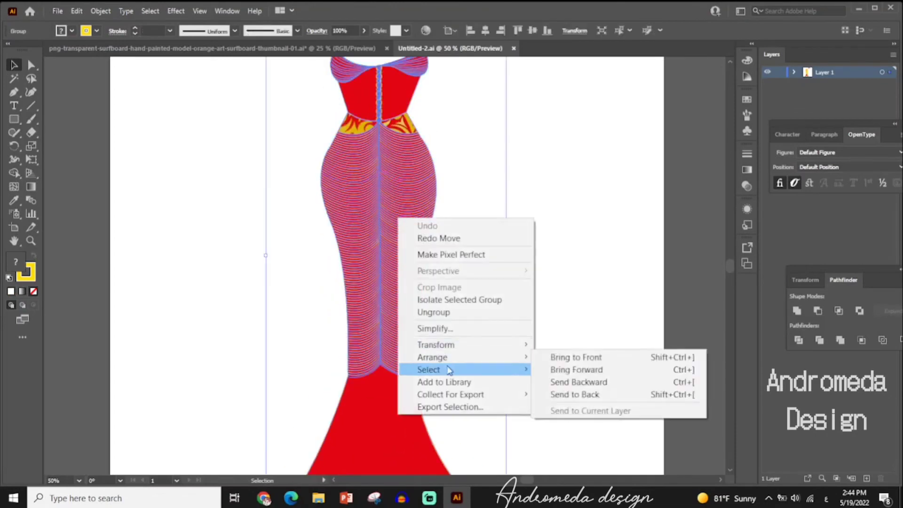
{"action": "left_click", "coordinate": [437, 313]}
{"action": "left_click", "coordinate": [585, 235]}
{"action": "left_click", "coordinate": [343, 140]}
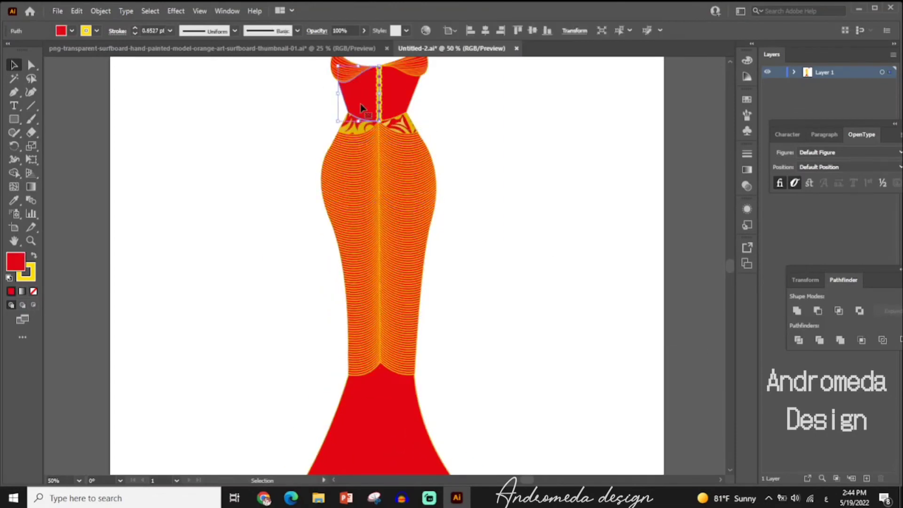
{"action": "left_click", "coordinate": [306, 139], "text": "shift"}
{"action": "scroll", "coordinate": [520, 291], "scroll_direction": "down", "scroll_amount": 2}
{"action": "left_click_drag", "start_coordinate": [403, 379], "coordinate": [687, 371]}
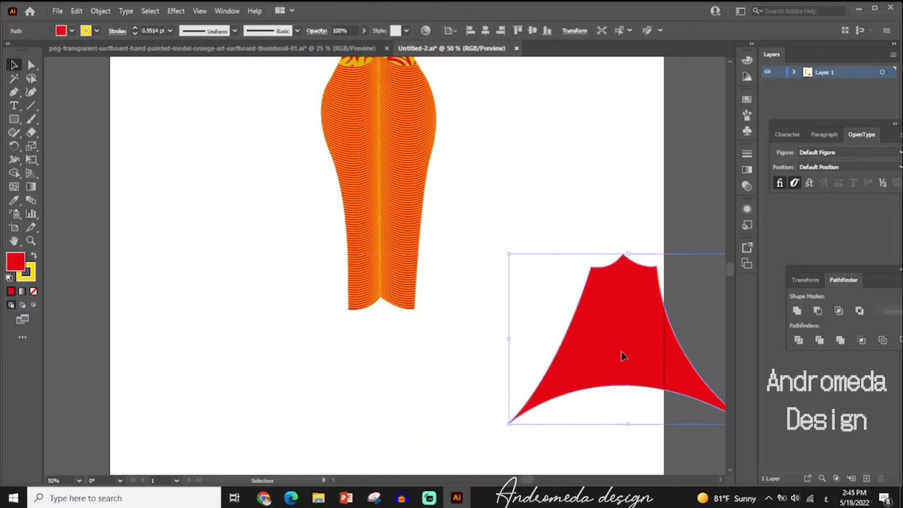
{"action": "left_click", "coordinate": [347, 383]}
- Clear the default fill colour and reselect the dress pieces
{"action": "scroll", "coordinate": [426, 179], "scroll_direction": "up", "scroll_amount": 3}
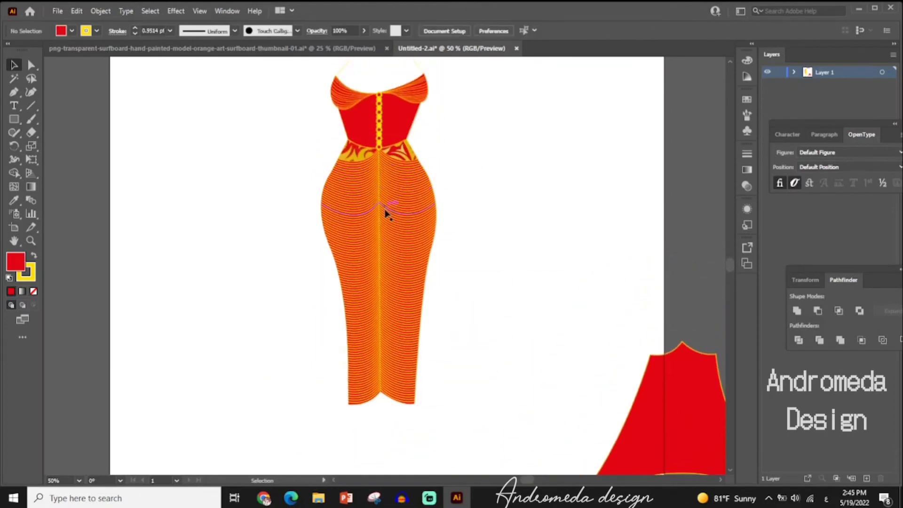
{"action": "key", "text": "slash"}
{"action": "scroll", "coordinate": [463, 135], "scroll_direction": "up", "scroll_amount": 1}
{"action": "scroll", "coordinate": [466, 134], "scroll_direction": "up", "scroll_amount": 1}
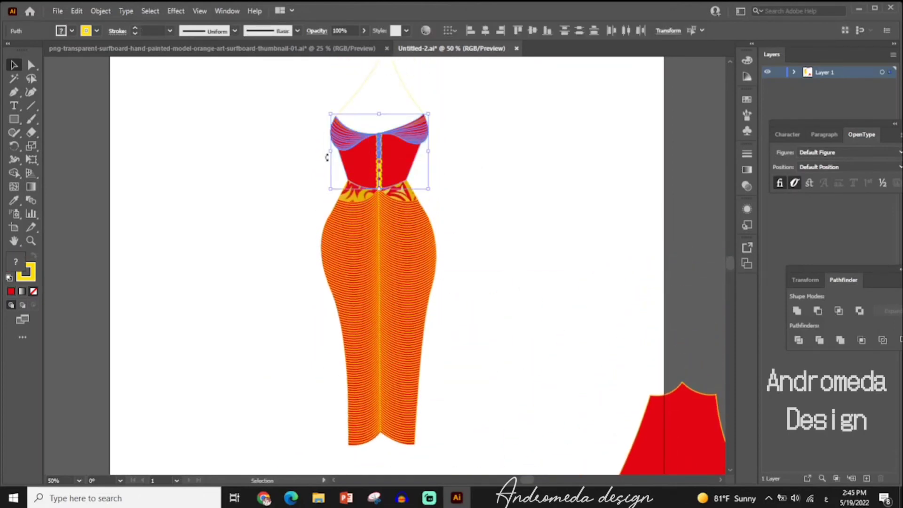
{"action": "scroll", "coordinate": [475, 136], "scroll_direction": "up", "scroll_amount": 1}
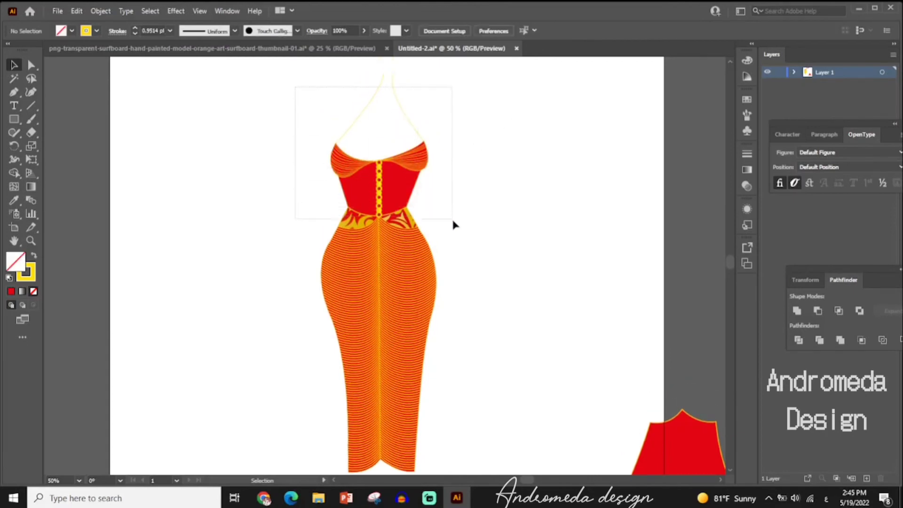
{"action": "left_click_drag", "start_coordinate": [451, 208], "coordinate": [452, 223]}
{"action": "right_click", "coordinate": [405, 226]}
{"action": "left_click", "coordinate": [411, 234]}
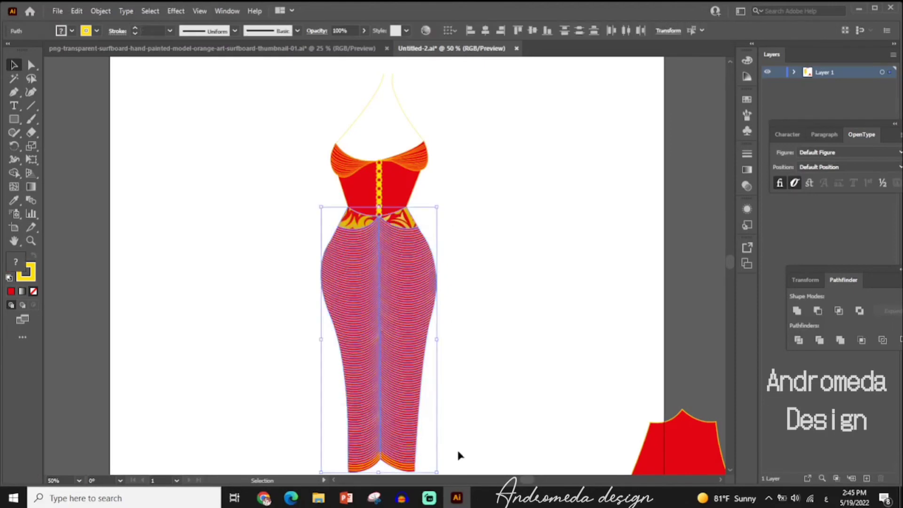
- Move the orange striped skirt off to the left of the bodice
{"action": "left_click_drag", "start_coordinate": [337, 342], "coordinate": [605, 303]}
{"action": "key", "text": "ctrl+z"}
{"action": "left_click", "coordinate": [518, 323]}
{"action": "scroll", "coordinate": [518, 323], "scroll_direction": "down", "scroll_amount": 2}
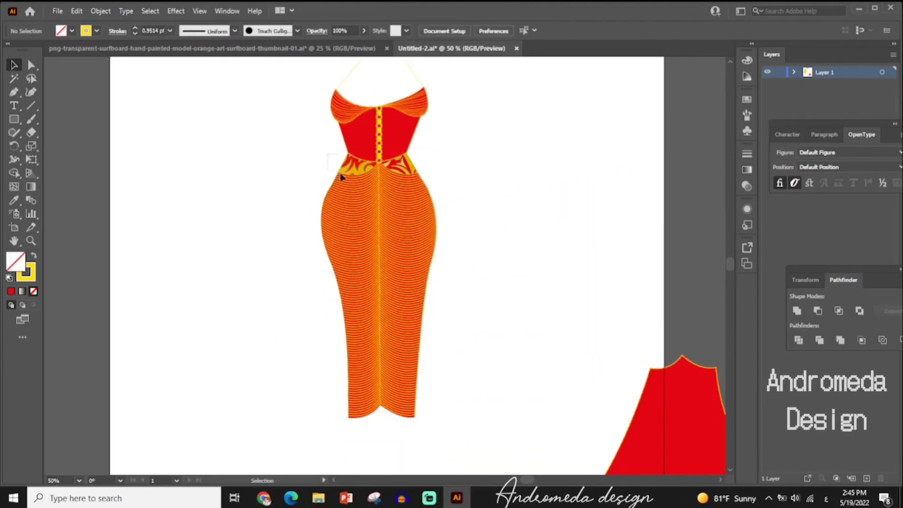
{"action": "left_click_drag", "start_coordinate": [383, 252], "coordinate": [192, 173]}
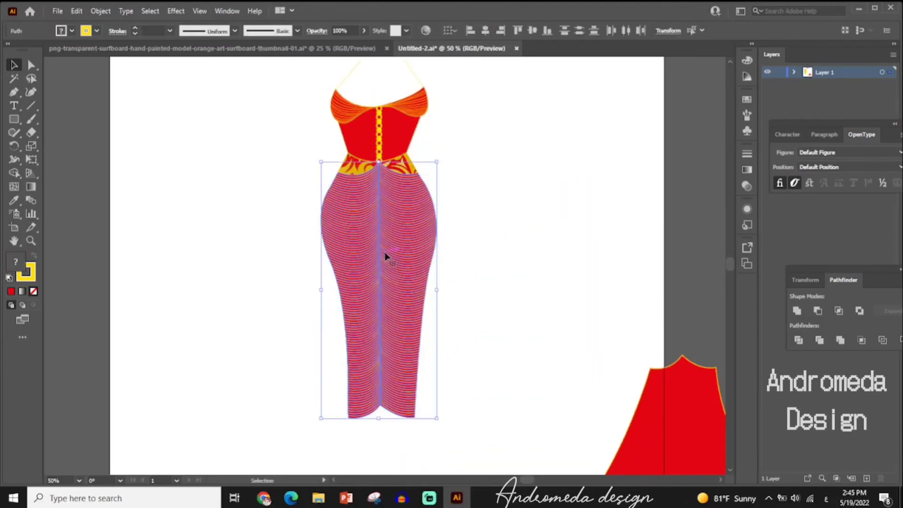
{"action": "right_click", "coordinate": [193, 173]}
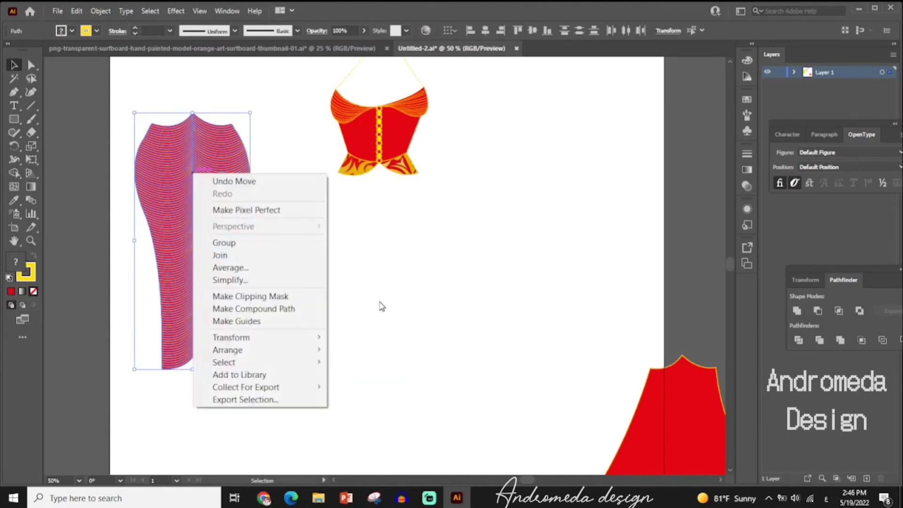
{"action": "left_click", "coordinate": [149, 88]}
{"action": "scroll", "coordinate": [419, 214], "scroll_direction": "up", "scroll_amount": 1}
{"action": "scroll", "coordinate": [421, 179], "scroll_direction": "up", "scroll_amount": 1}
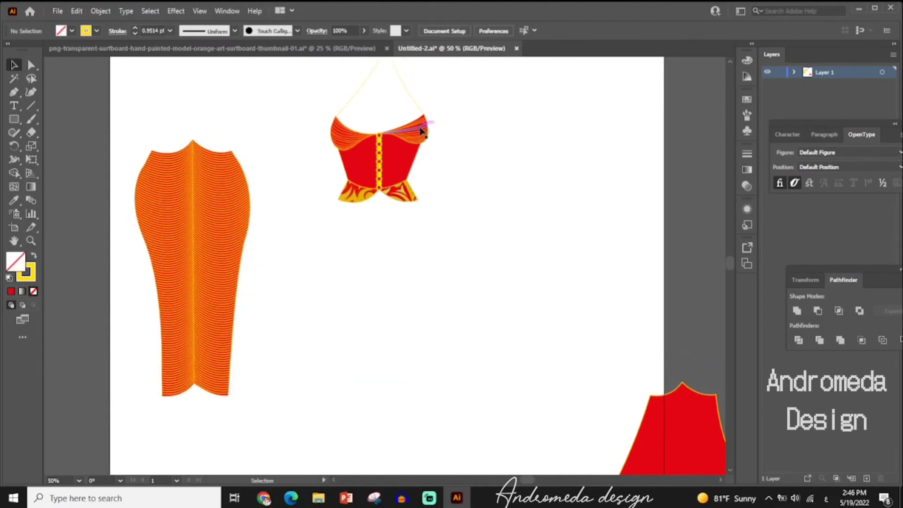
- Delete both red bodice panels and move the skirt back under the top
{"action": "left_click", "coordinate": [407, 162]}
{"action": "key", "text": "Delete"}
{"action": "left_click", "coordinate": [349, 161]}
{"action": "key", "text": "Delete"}
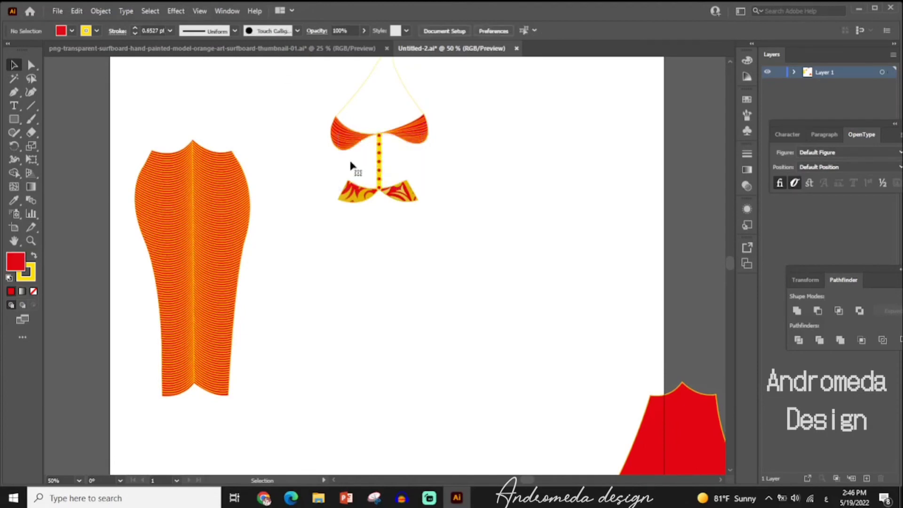
{"action": "left_click", "coordinate": [224, 224]}
{"action": "left_click_drag", "start_coordinate": [192, 262], "coordinate": [376, 309]}
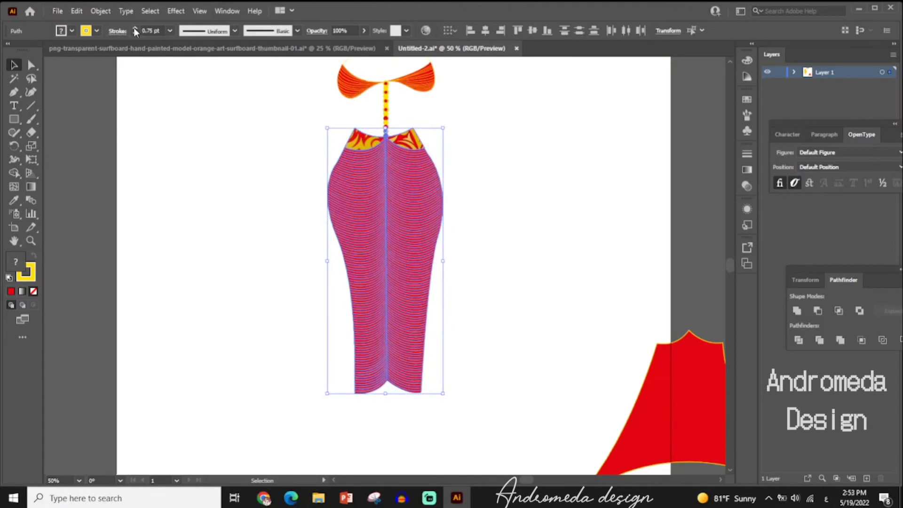
- Raise the skirt stripes' stroke from 0.75 pt to 1 pt and zoom in to check
{"action": "left_click", "coordinate": [157, 69]}
{"action": "left_click", "coordinate": [385, 240]}
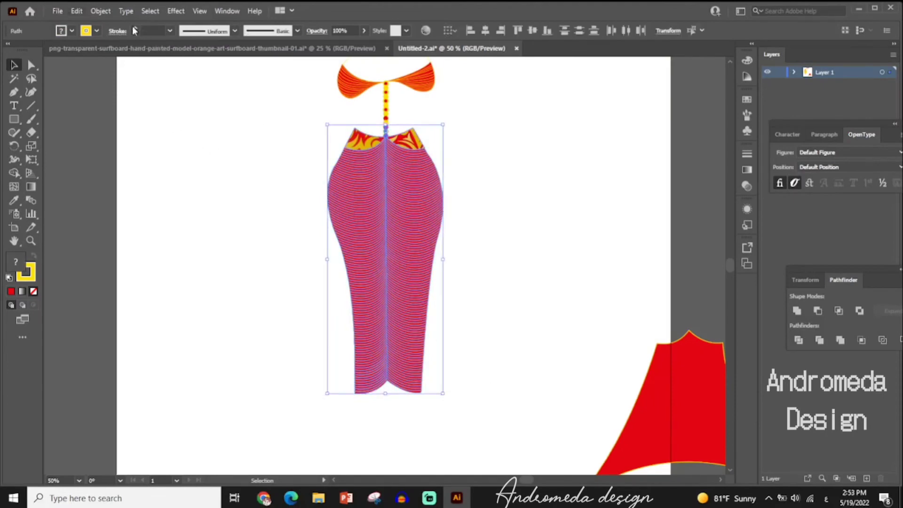
{"action": "left_click", "coordinate": [486, 214]}
{"action": "left_click", "coordinate": [385, 235]}
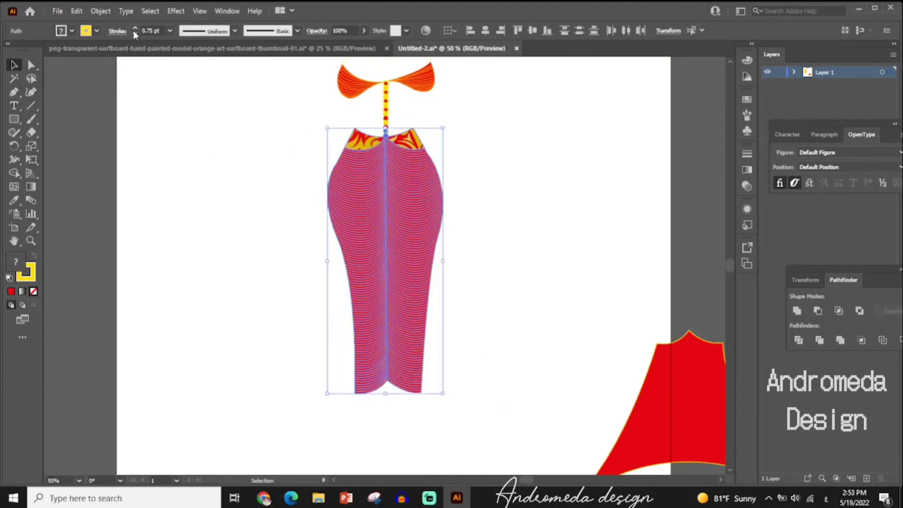
{"action": "left_click", "coordinate": [135, 27]}
{"action": "left_click", "coordinate": [571, 243]}
{"action": "key", "text": "ctrl+equal"}
{"action": "key", "text": "ctrl+equal"}
{"action": "key", "text": "ctrl+equal"}
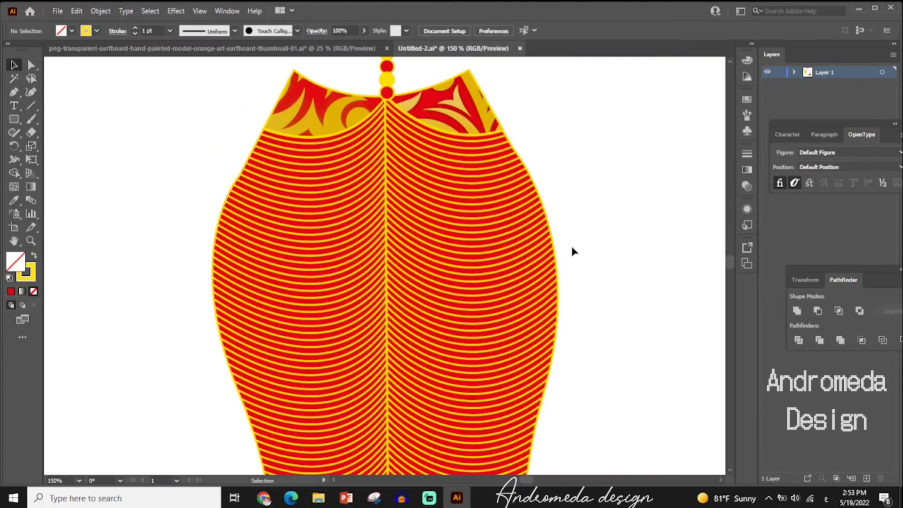
{"action": "scroll", "coordinate": [572, 249], "scroll_direction": "up", "scroll_amount": 2}
{"action": "scroll", "coordinate": [571, 249], "scroll_direction": "up", "scroll_amount": 5}
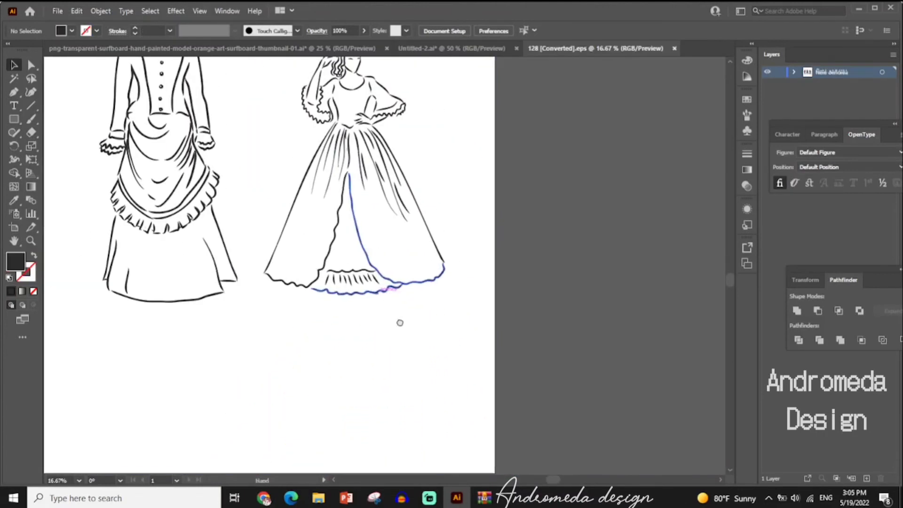
{"action": "key", "text": "p"}
{"action": "left_click", "coordinate": [335, 122]}
- Trace a closed Pen outline around the right ball gown's flared skirt
{"action": "left_click", "coordinate": [265, 272]}
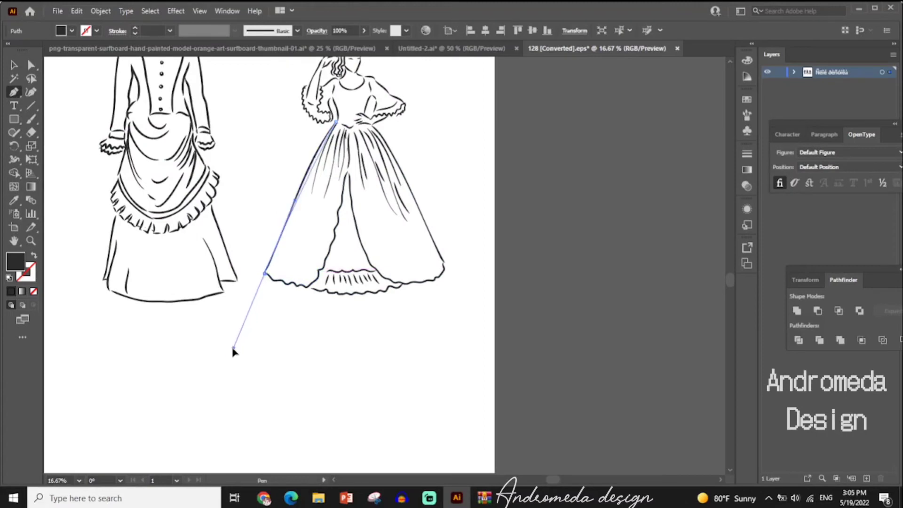
{"action": "left_click_drag", "start_coordinate": [227, 378], "coordinate": [220, 393]}
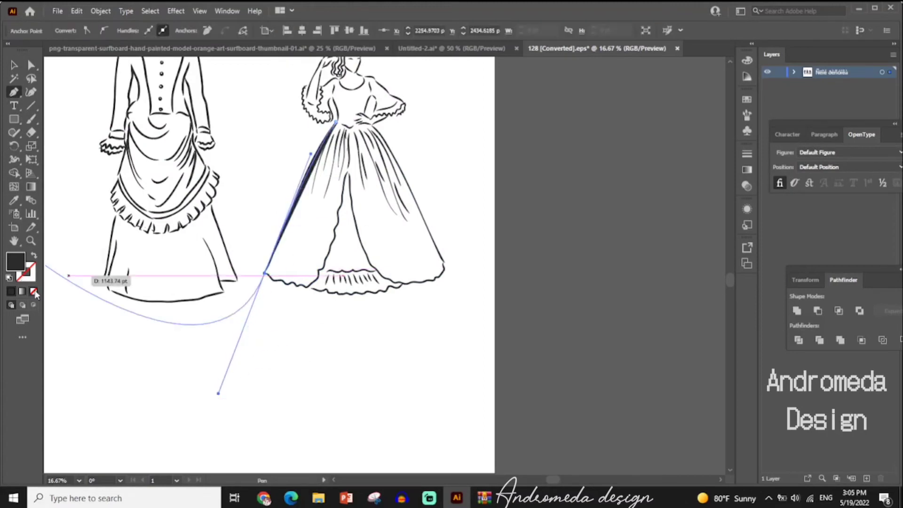
{"action": "left_click_drag", "start_coordinate": [264, 272], "coordinate": [271, 284]}
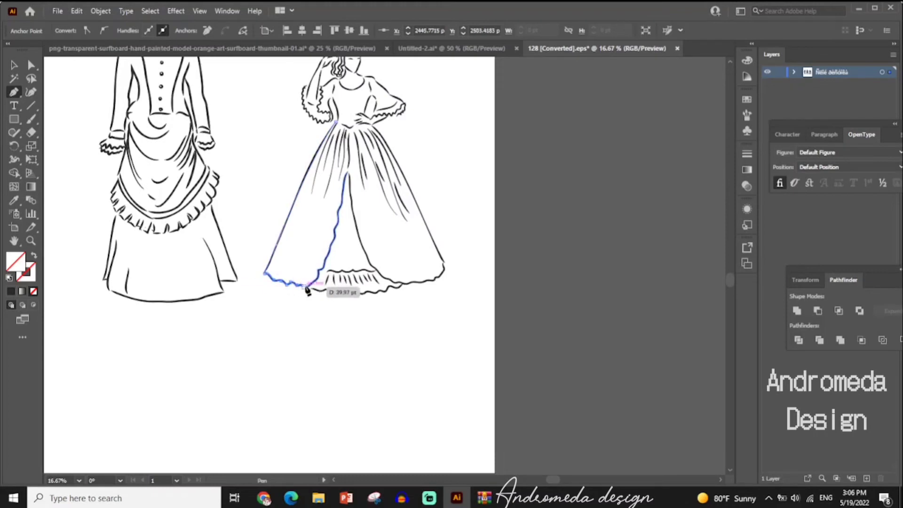
{"action": "left_click_drag", "start_coordinate": [312, 287], "coordinate": [344, 207]}
{"action": "left_click_drag", "start_coordinate": [348, 173], "coordinate": [351, 176]}
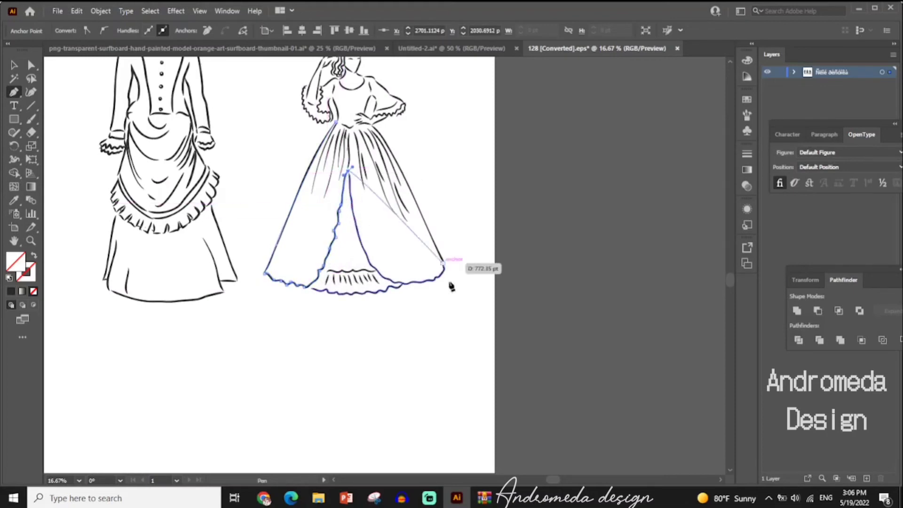
{"action": "mouse_move", "coordinate": [370, 266]}
{"action": "left_mouse_down"}
{"action": "mouse_move", "coordinate": [395, 290]}
{"action": "mouse_move", "coordinate": [420, 286]}
{"action": "left_mouse_up"}
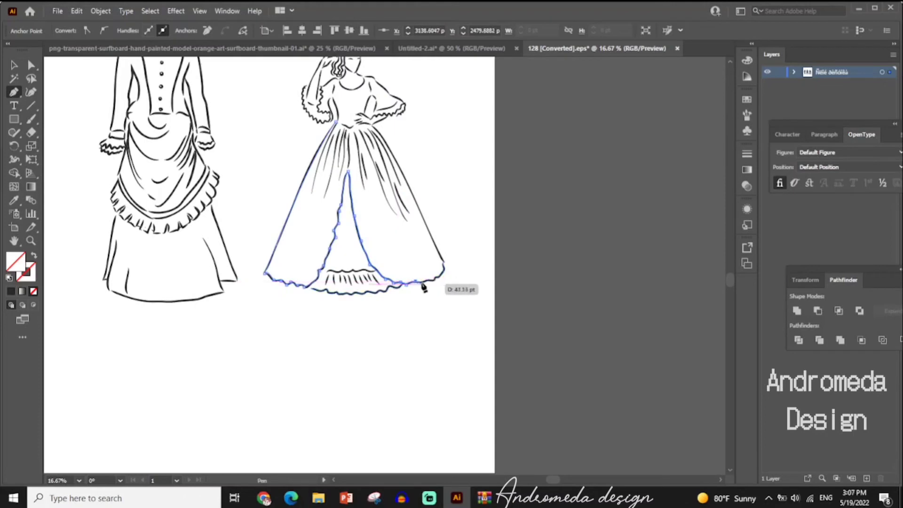
{"action": "left_click", "coordinate": [443, 266]}
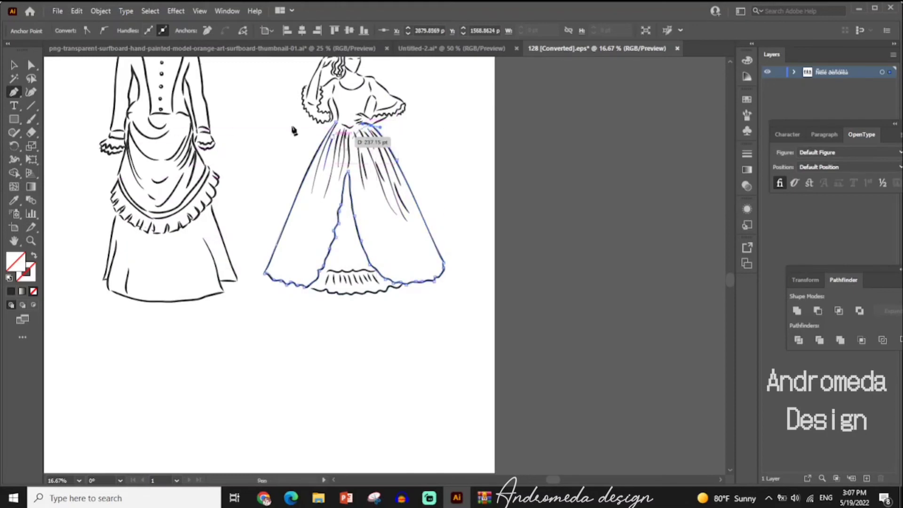
{"action": "left_click", "coordinate": [13, 64]}
{"action": "left_click", "coordinate": [344, 216]}
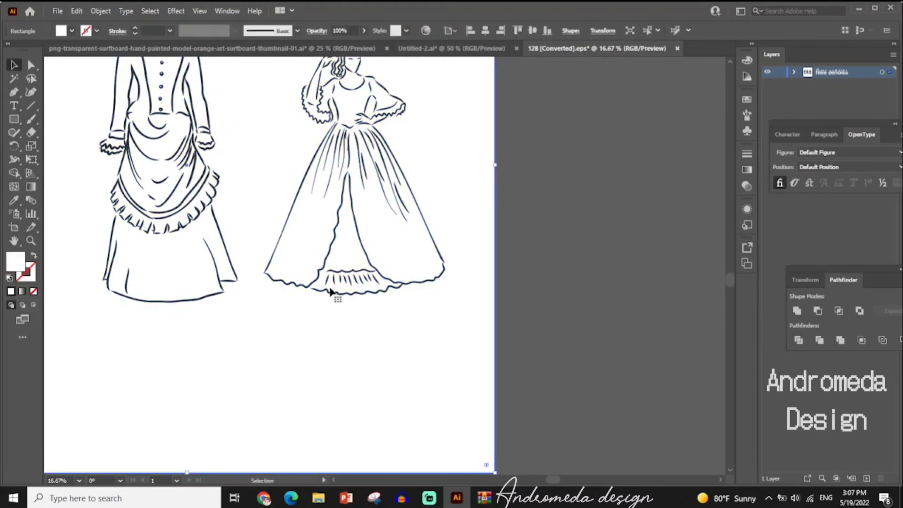
- Trace a path along the wavy hem, then drag the white background rectangle off the artboard
{"action": "left_click", "coordinate": [14, 91]}
{"action": "left_click", "coordinate": [309, 284]}
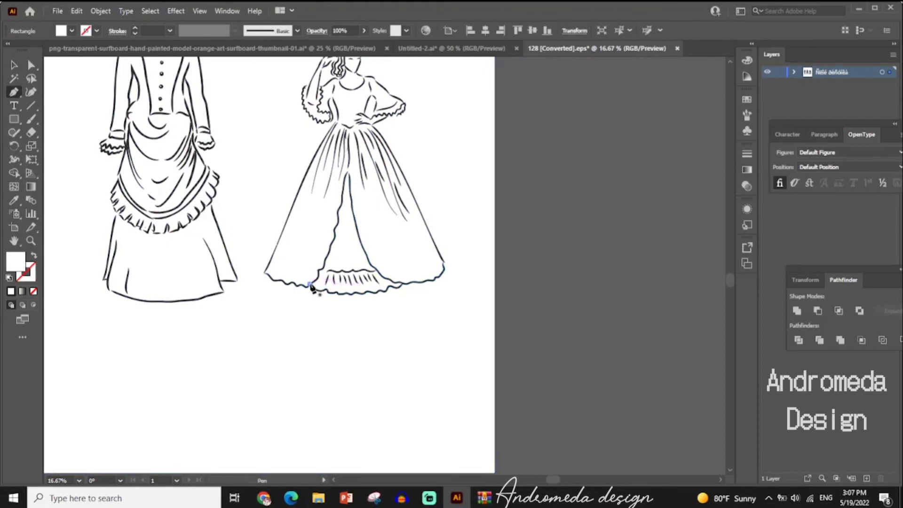
{"action": "left_click", "coordinate": [340, 294]}
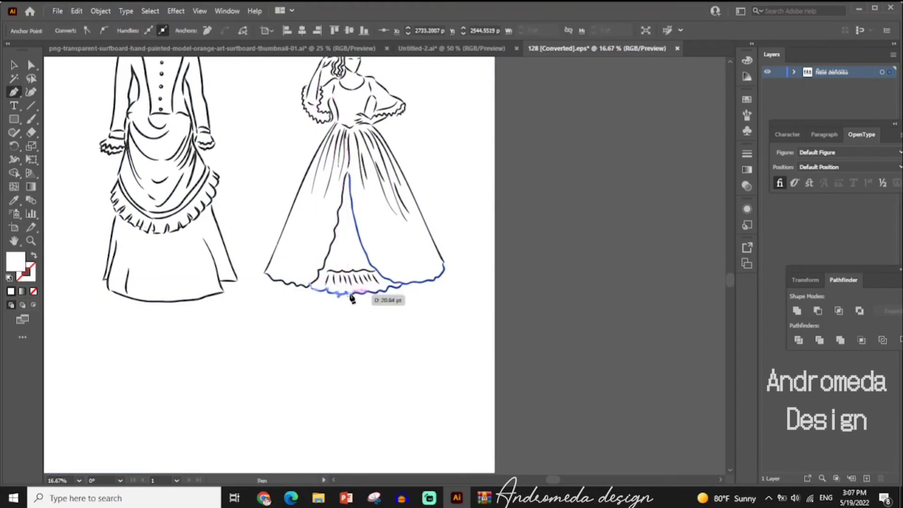
{"action": "left_click", "coordinate": [356, 294]}
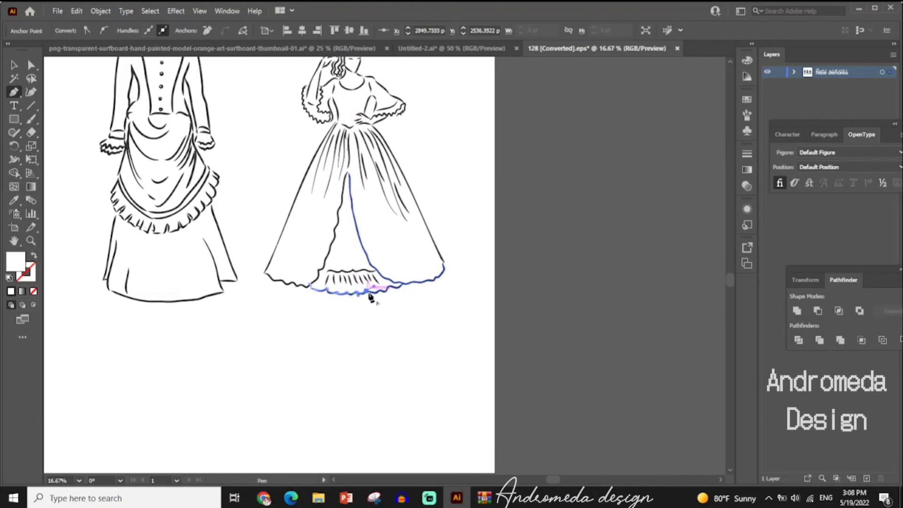
{"action": "left_click", "coordinate": [392, 287]}
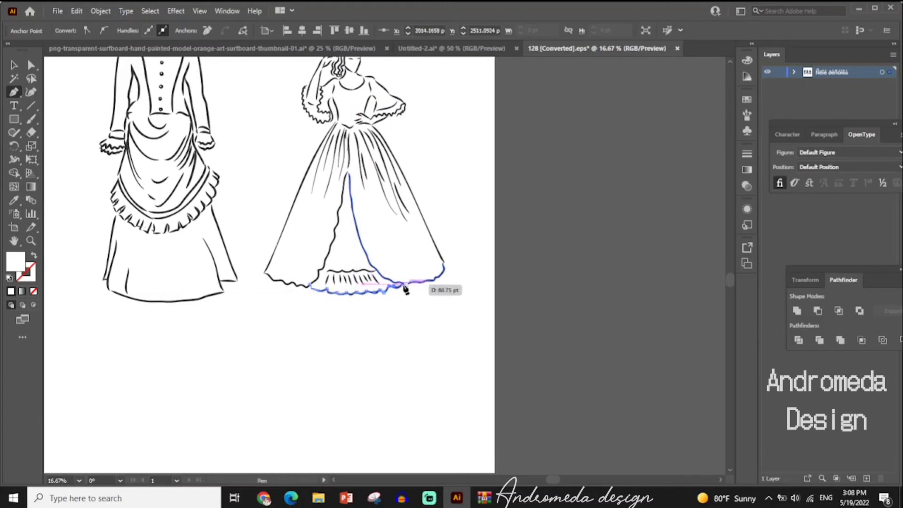
{"action": "key", "text": "v"}
{"action": "left_click", "coordinate": [322, 363]}
{"action": "key", "text": "ctrl+minus"}
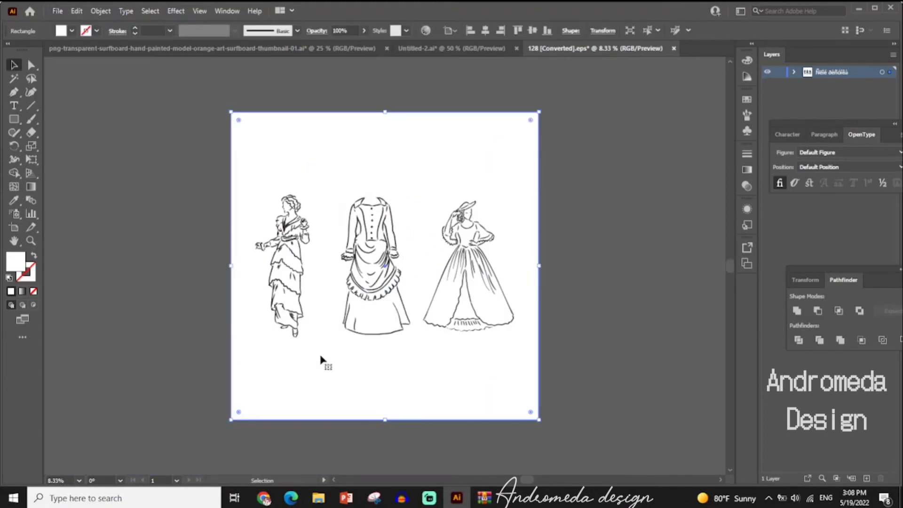
{"action": "left_click_drag", "start_coordinate": [381, 376], "coordinate": [196, 299]}
- Shrink the skirt tracing under the bodice with no fill and a 4 pt black stroke
{"action": "left_click", "coordinate": [207, 301]}
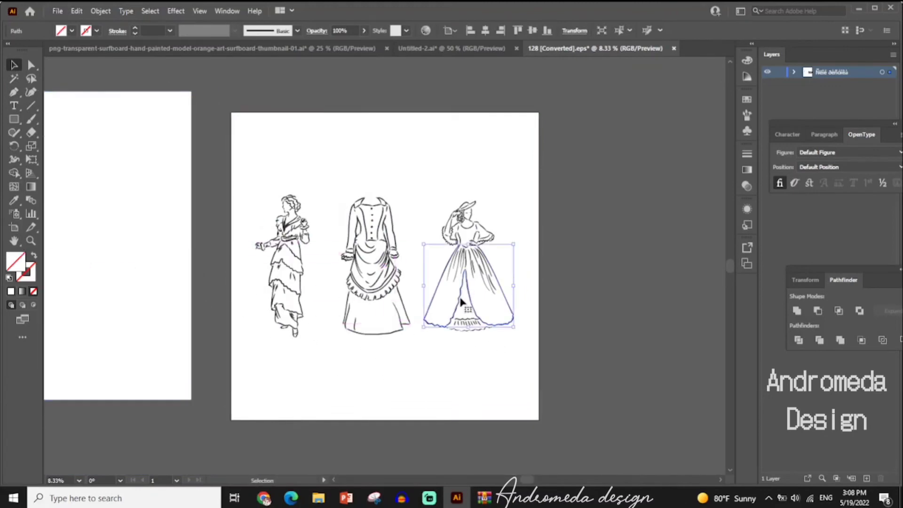
{"action": "left_click_drag", "start_coordinate": [462, 235], "coordinate": [217, 182]}
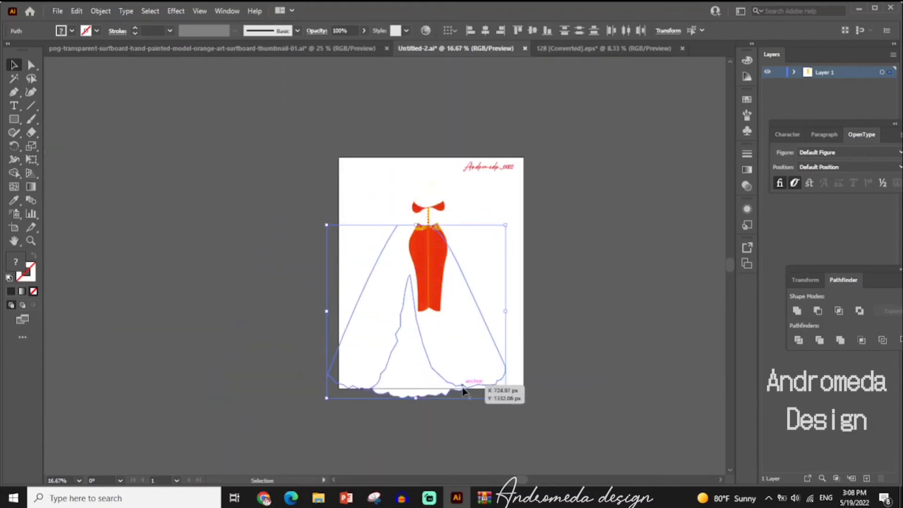
{"action": "left_click_drag", "start_coordinate": [506, 400], "coordinate": [484, 364]}
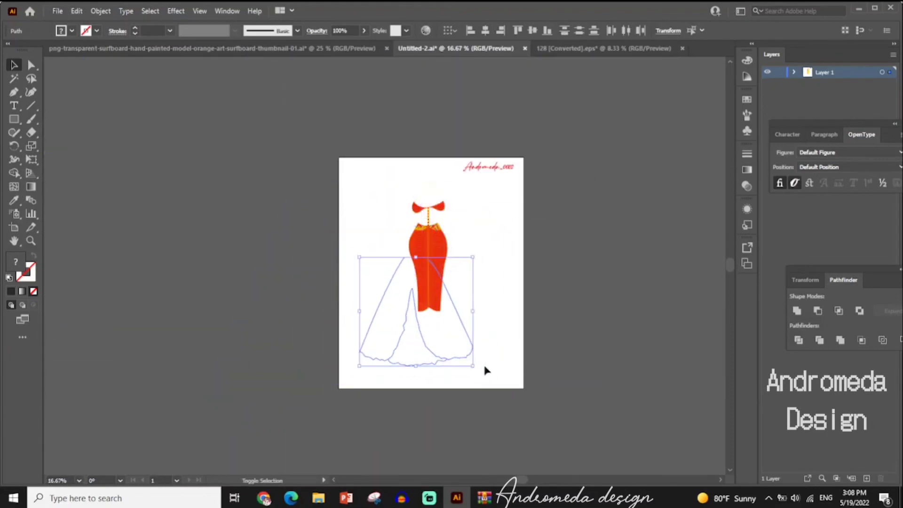
{"action": "left_click", "coordinate": [95, 31]}
{"action": "left_click", "coordinate": [40, 51]}
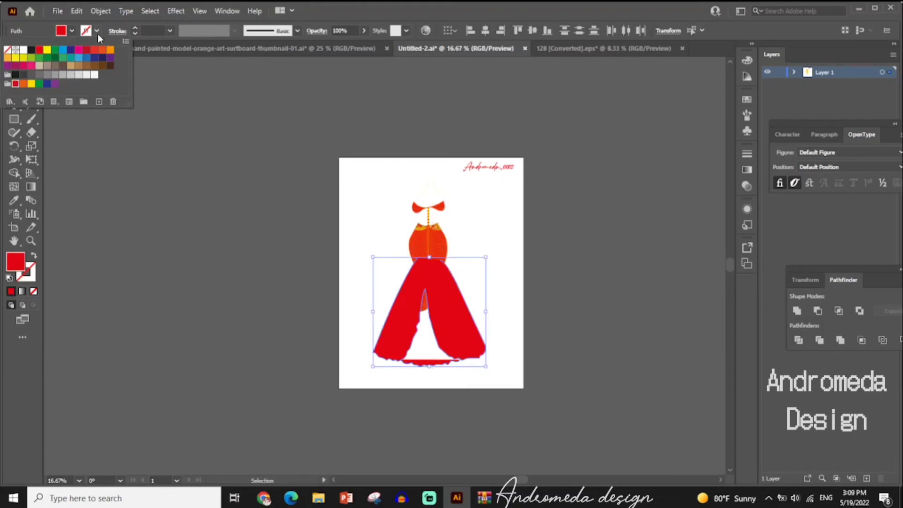
{"action": "left_click", "coordinate": [71, 31]}
{"action": "left_click", "coordinate": [8, 50]}
{"action": "left_click", "coordinate": [135, 28]}
{"action": "left_click", "coordinate": [439, 328]}
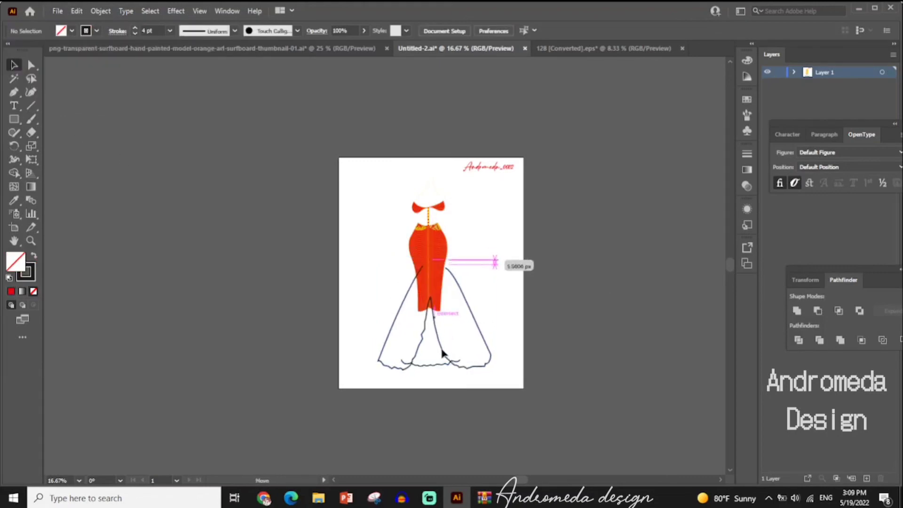
- Lower the skirt, send it behind the bodice and shrink it slightly
{"action": "mouse_move", "coordinate": [471, 348]}
{"action": "left_mouse_down"}
{"action": "mouse_move", "coordinate": [468, 384]}
{"action": "mouse_move", "coordinate": [466, 369]}
{"action": "left_mouse_up"}
{"action": "right_click", "coordinate": [466, 370]}
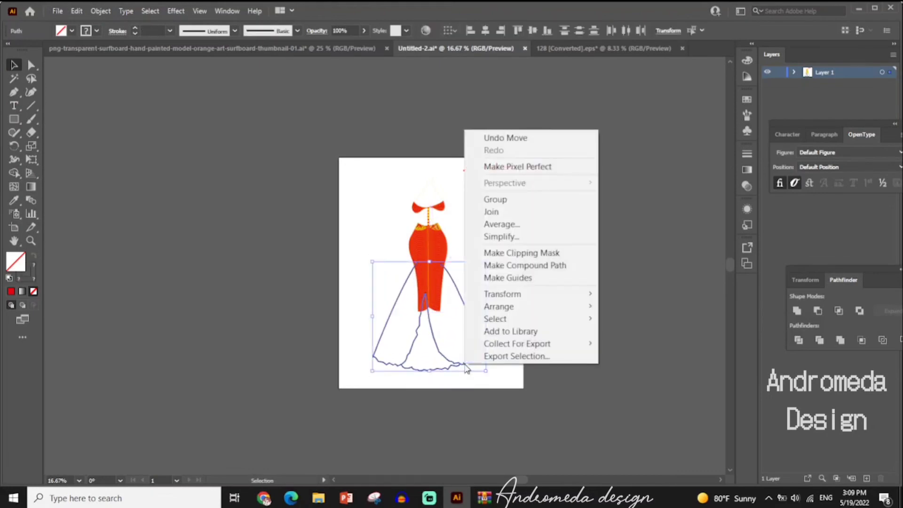
{"action": "left_click", "coordinate": [591, 359]}
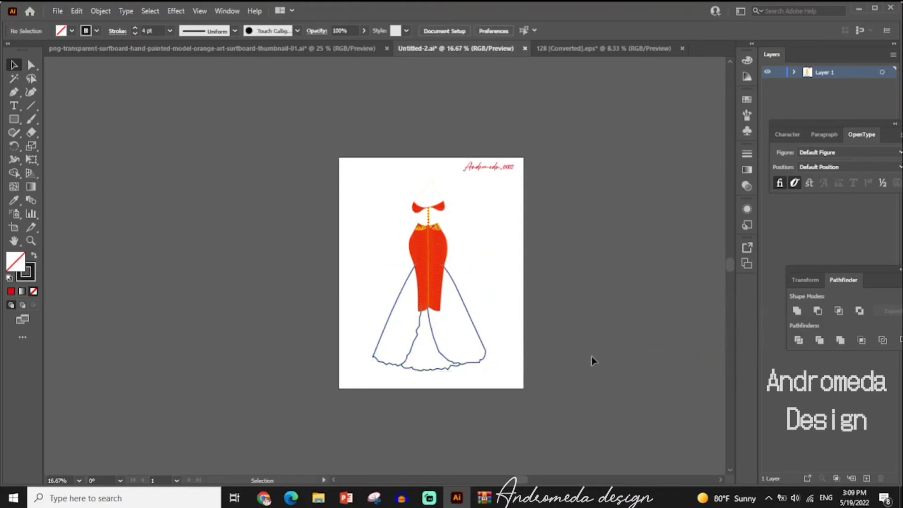
{"action": "left_click", "coordinate": [475, 363]}
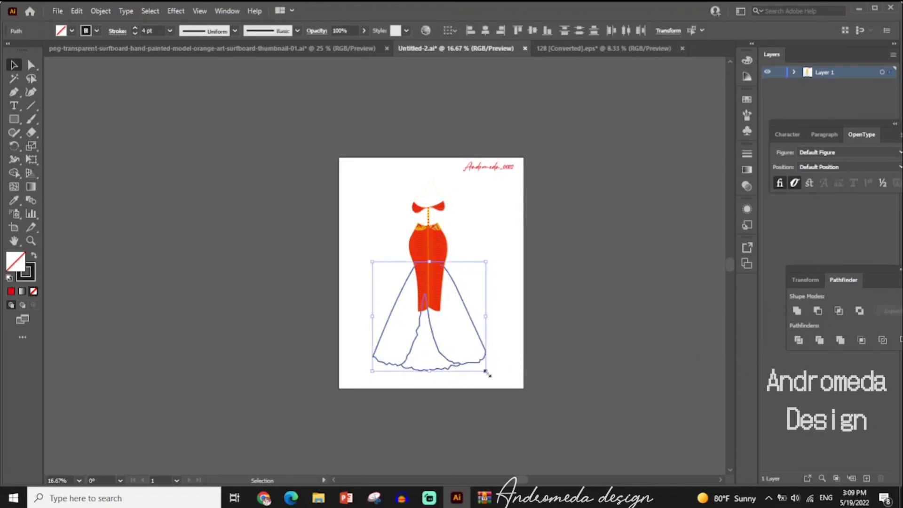
{"action": "left_click_drag", "start_coordinate": [487, 373], "coordinate": [470, 342]}
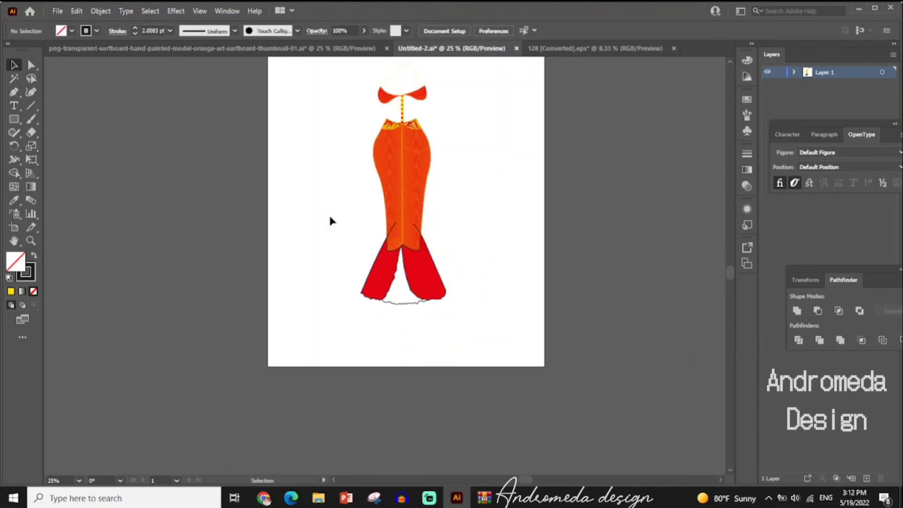
- Extend the flare path from its top end up to an apex point at the bodice centre
{"action": "key", "text": "ctrl+equal"}
{"action": "key", "text": "ctrl+equal"}
{"action": "key", "text": "ctrl+equal"}
{"action": "key", "text": "p"}
{"action": "left_click", "coordinate": [414, 151]}
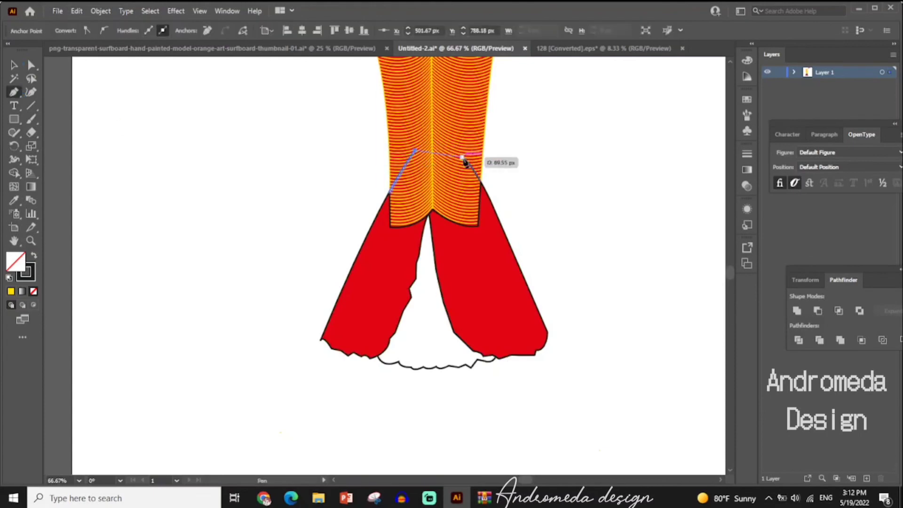
{"action": "left_click", "coordinate": [431, 126]}
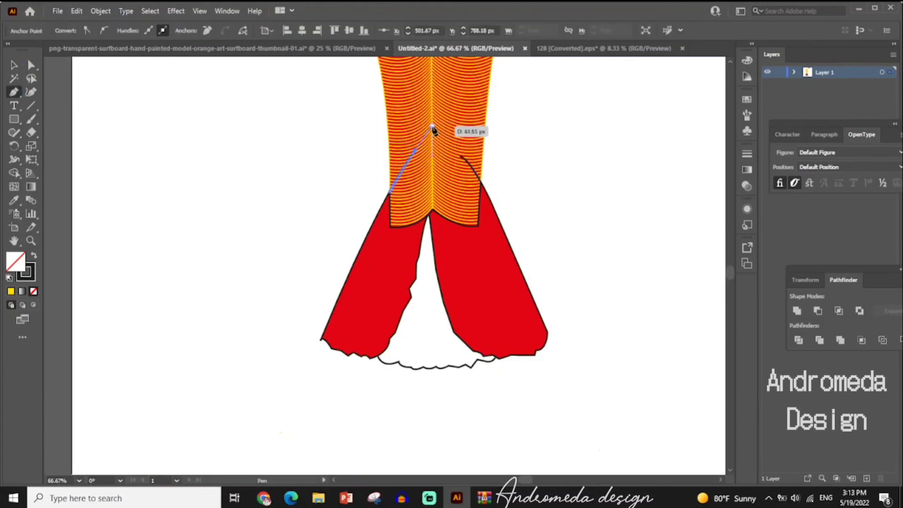
{"action": "key", "text": "v"}
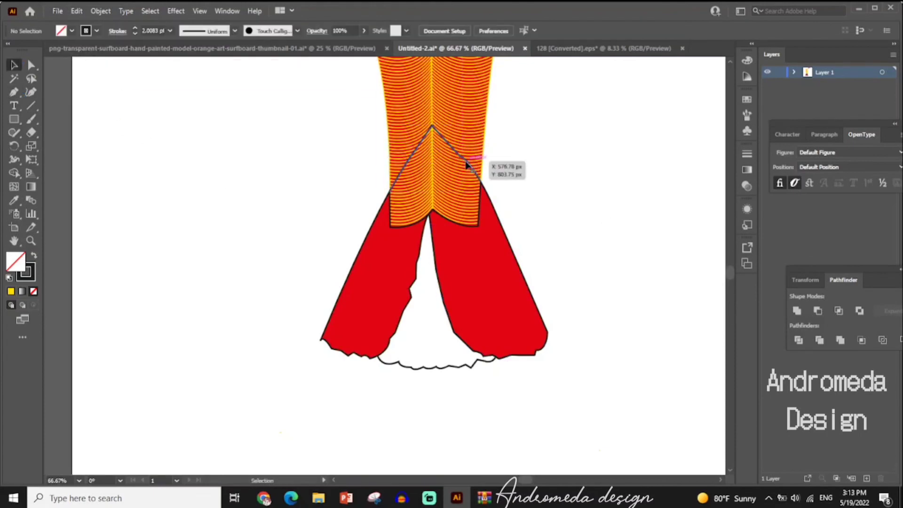
- Adjust the new apex line and select the wavy hem path's anchor points
{"action": "left_click", "coordinate": [465, 161]}
{"action": "left_click_drag", "start_coordinate": [14, 132], "coordinate": [70, 161]}
{"action": "left_click", "coordinate": [476, 167], "text": "ctrl"}
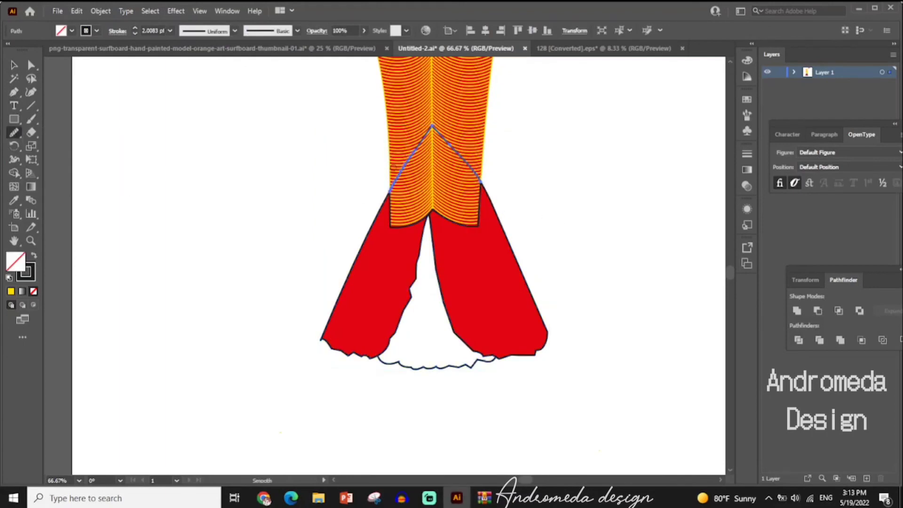
{"action": "left_click", "coordinate": [13, 66]}
{"action": "left_click", "coordinate": [626, 333]}
{"action": "key", "text": "a"}
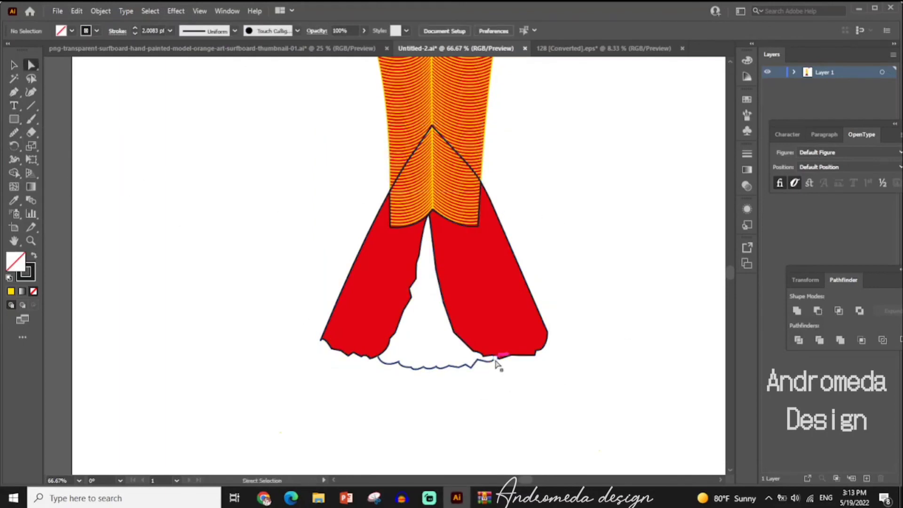
{"action": "left_click_drag", "start_coordinate": [498, 363], "coordinate": [389, 365]}
- Select all skirt artwork and Shape Builder each red panel together with its upper wedge
{"action": "key", "text": "v"}
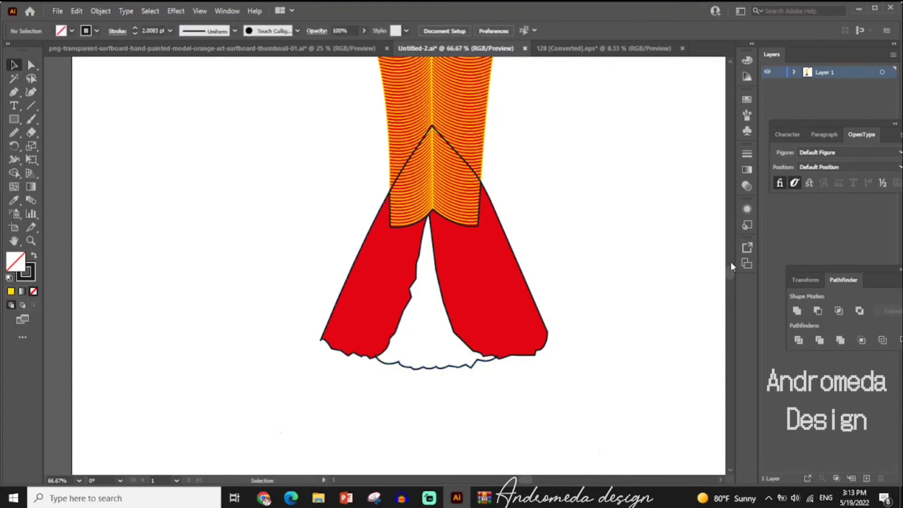
{"action": "key", "text": "ctrl+a"}
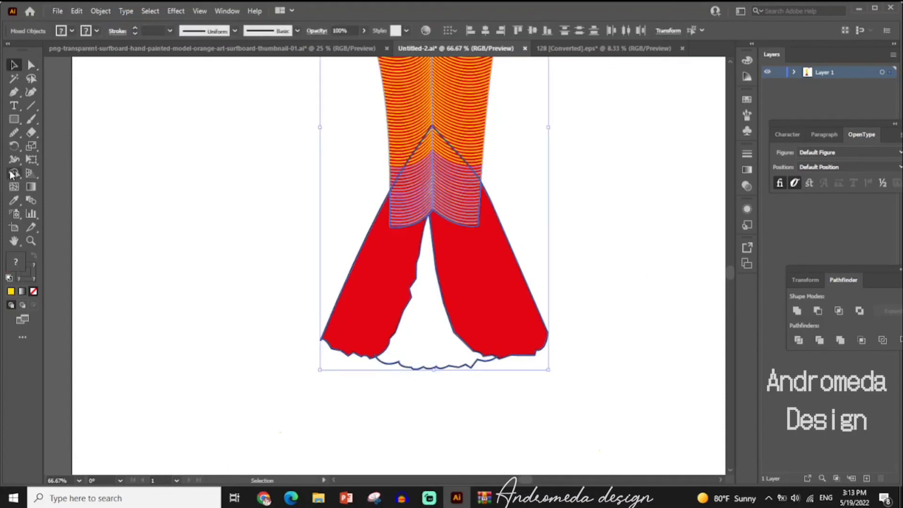
{"action": "left_click", "coordinate": [13, 173]}
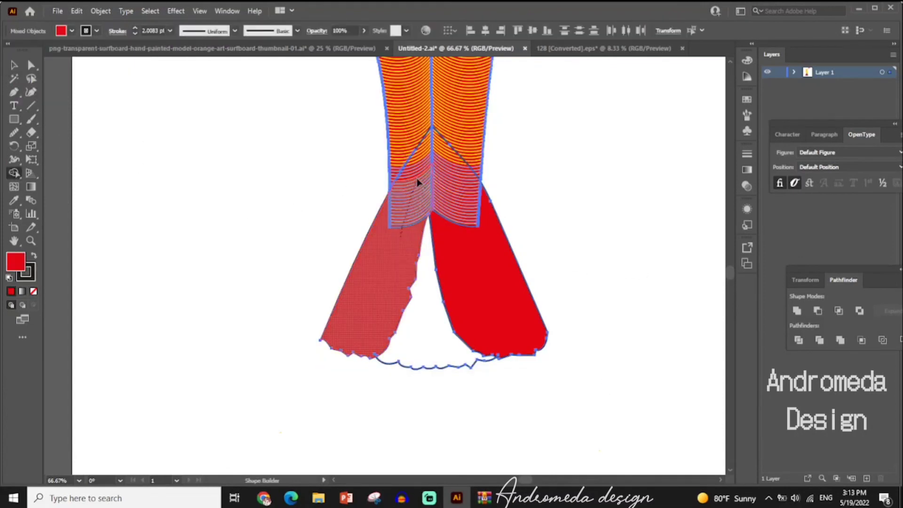
{"action": "left_click", "coordinate": [423, 157]}
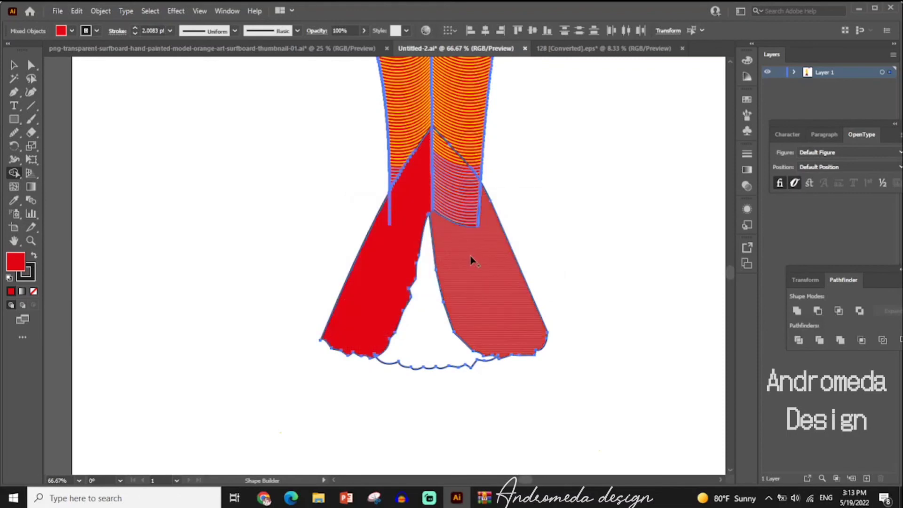
{"action": "left_click_drag", "start_coordinate": [469, 258], "coordinate": [477, 245]}
- Fill the gap between the two red panels with yellow
{"action": "left_click", "coordinate": [71, 31]}
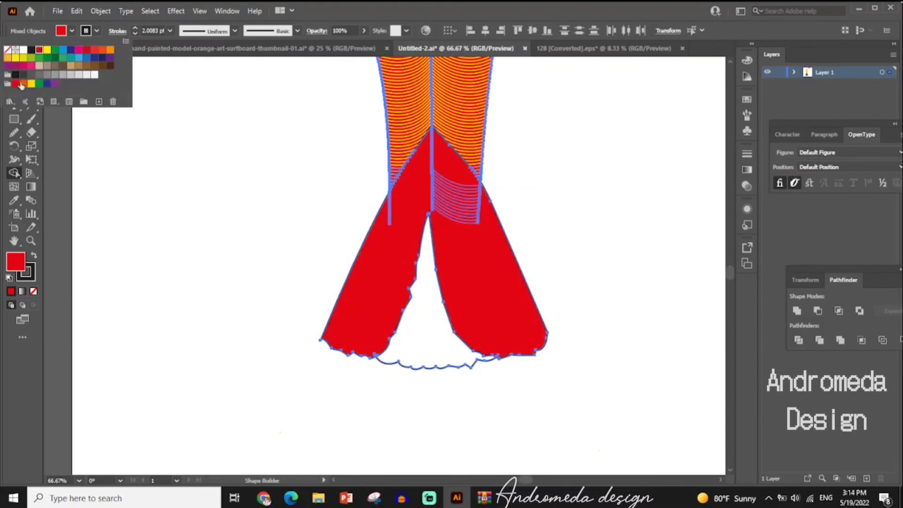
{"action": "left_click", "coordinate": [66, 64]}
{"action": "left_click", "coordinate": [420, 347]}
{"action": "left_click", "coordinate": [14, 66]}
{"action": "left_click", "coordinate": [211, 122]}
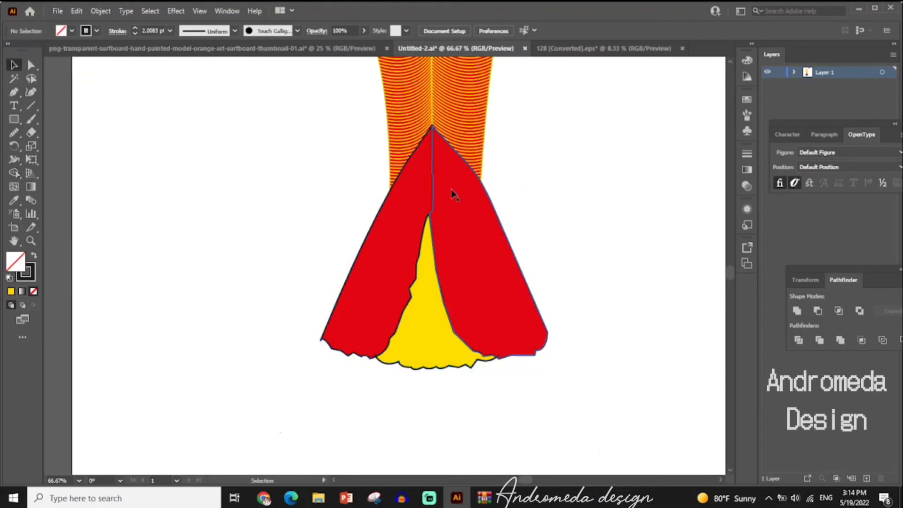
- Zoom in and out around the skirt and select the red and yellow skirt group
{"action": "key", "text": "ctrl+minus"}
{"action": "key", "text": "ctrl+minus"}
{"action": "key", "text": "ctrl+minus"}
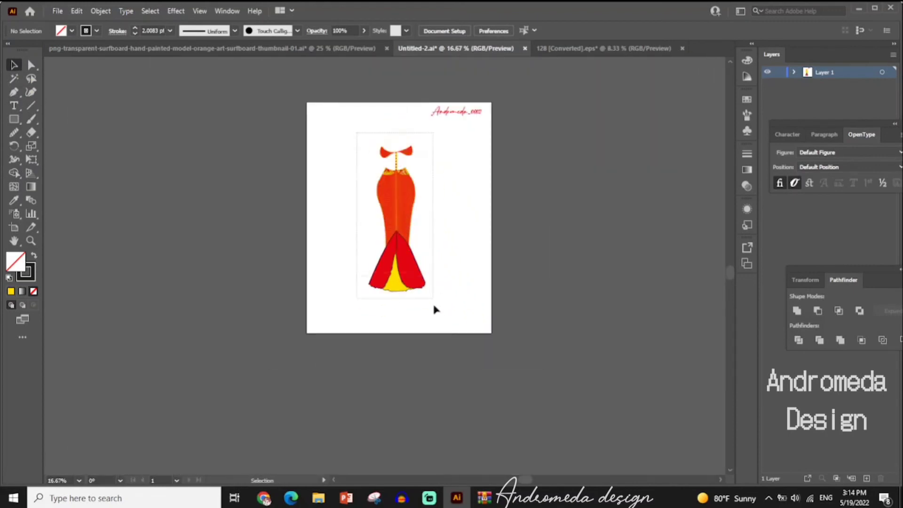
{"action": "left_click", "coordinate": [381, 289]}
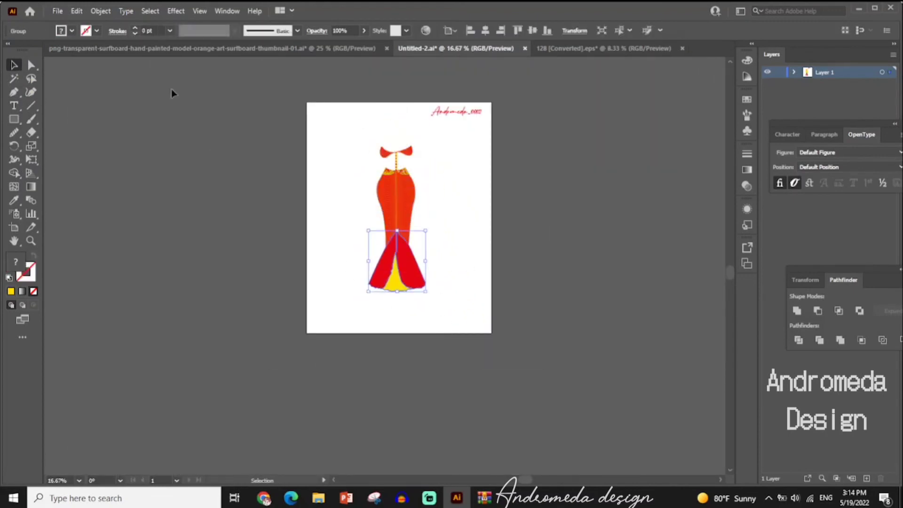
{"action": "left_click", "coordinate": [453, 296]}
{"action": "key", "text": "ctrl+plus"}
{"action": "key", "text": "ctrl+plus"}
{"action": "key", "text": "ctrl+plus"}
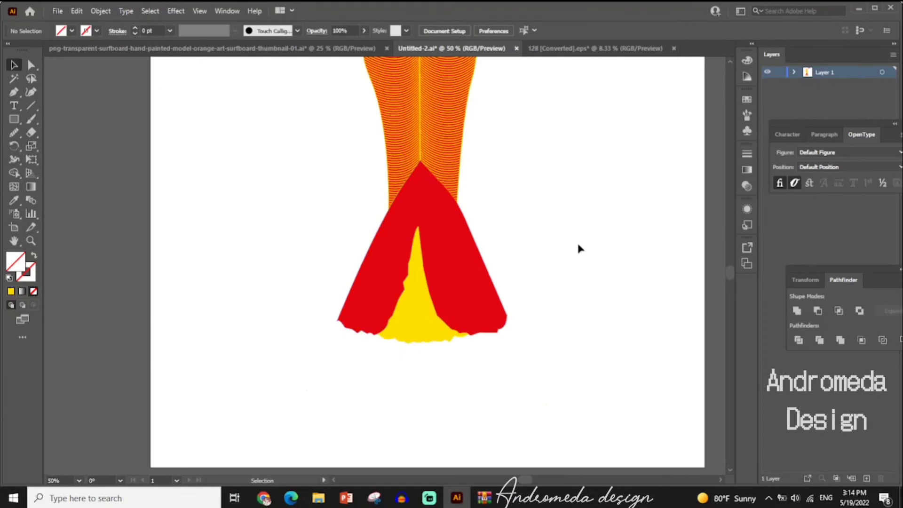
{"action": "key", "text": "ctrl+minus"}
{"action": "key", "text": "ctrl+minus"}
{"action": "key", "text": "ctrl+minus"}
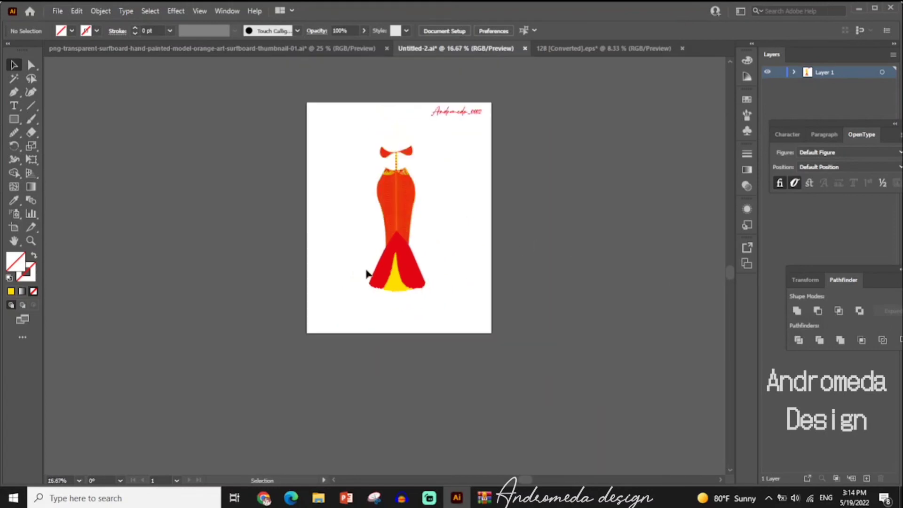
{"action": "key", "text": "ctrl+plus"}
{"action": "key", "text": "ctrl+plus"}
{"action": "key", "text": "ctrl+plus"}
{"action": "left_click", "coordinate": [364, 272]}
- Try an orange fill on both red skirt pieces, then undo it back to red
{"action": "key", "text": "shift+m"}
{"action": "left_click", "coordinate": [72, 30]}
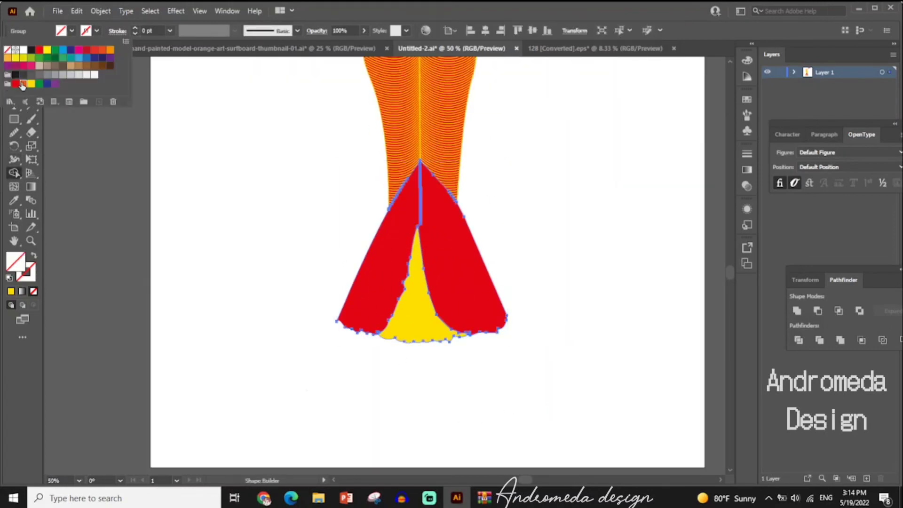
{"action": "left_click", "coordinate": [22, 85]}
{"action": "left_click", "coordinate": [376, 263]}
{"action": "left_click", "coordinate": [443, 261]}
{"action": "key", "text": "v"}
{"action": "key", "text": "ctrl+minus"}
{"action": "key", "text": "ctrl+minus"}
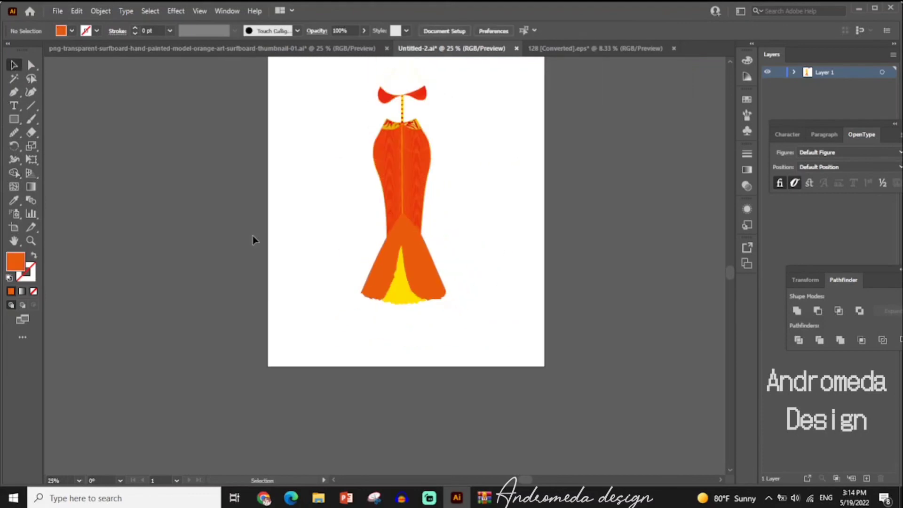
{"action": "key", "text": "ctrl+z"}
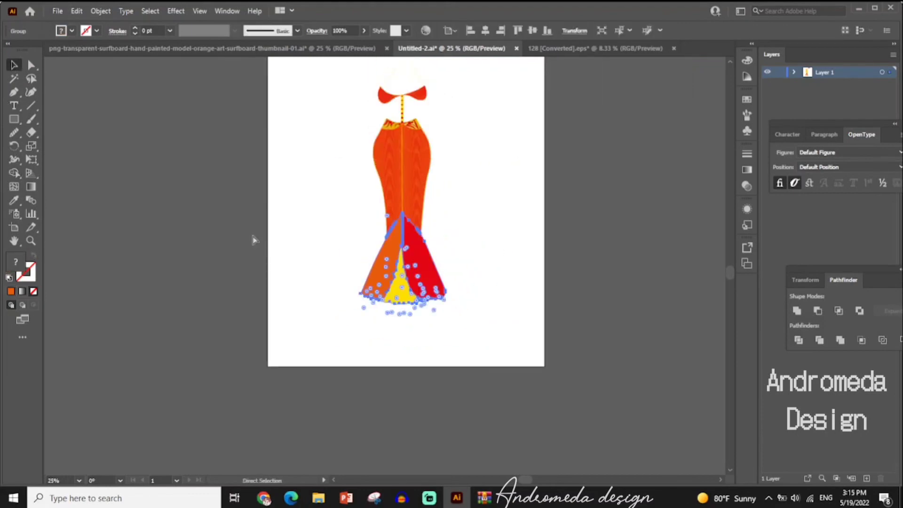
{"action": "key", "text": "ctrl+z"}
- Reselect the skirt group and inspect its outline colour choices
{"action": "key", "text": "ctrl+plus"}
{"action": "key", "text": "ctrl+plus"}
{"action": "left_click", "coordinate": [574, 267]}
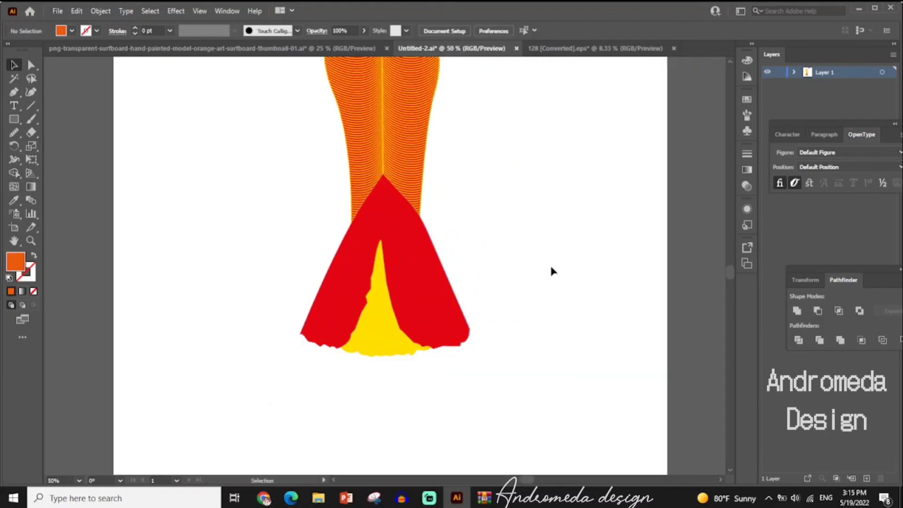
{"action": "left_click", "coordinate": [329, 282]}
{"action": "left_click", "coordinate": [96, 30]}
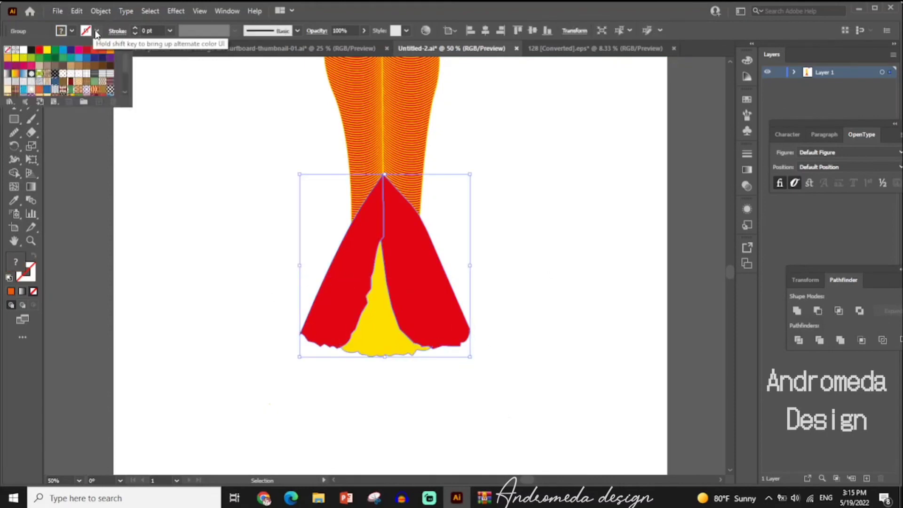
{"action": "left_click", "coordinate": [527, 220]}
{"action": "key", "text": "ctrl+minus"}
{"action": "key", "text": "ctrl+minus"}
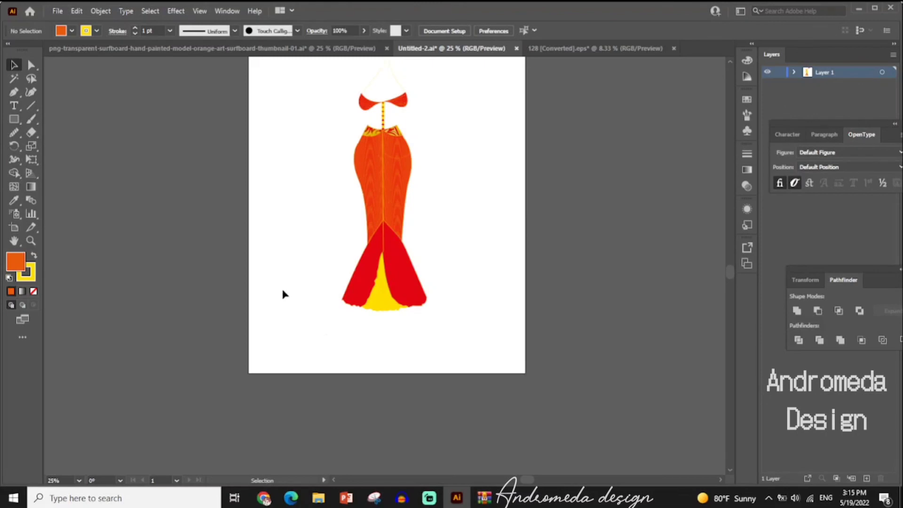
- Zoom in on the skirt, select it briefly, then deselect and zoom out to the whole dress
{"action": "key", "text": "ctrl+1"}
{"action": "left_click", "coordinate": [390, 390]}
{"action": "key", "text": "shift+m"}
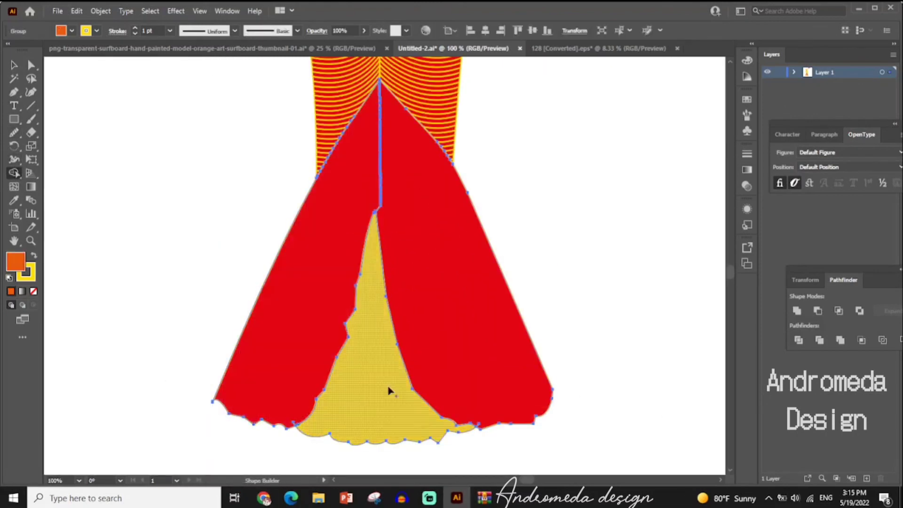
{"action": "scroll", "coordinate": [425, 466], "scroll_direction": "up", "scroll_amount": 3}
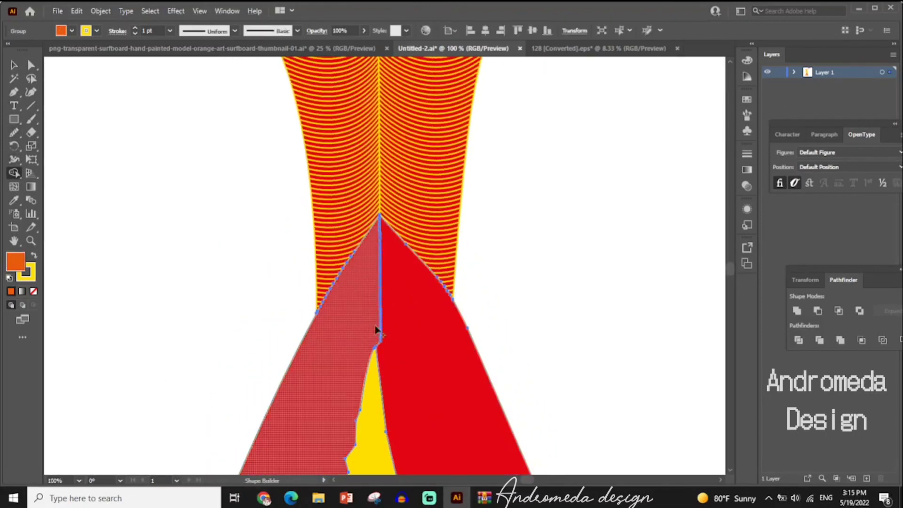
{"action": "key", "text": "v"}
{"action": "left_click", "coordinate": [644, 244]}
{"action": "scroll", "coordinate": [643, 245], "scroll_direction": "down", "scroll_amount": 3}
{"action": "key", "text": "ctrl+minus"}
{"action": "key", "text": "ctrl+minus"}
{"action": "key", "text": "ctrl+minus"}
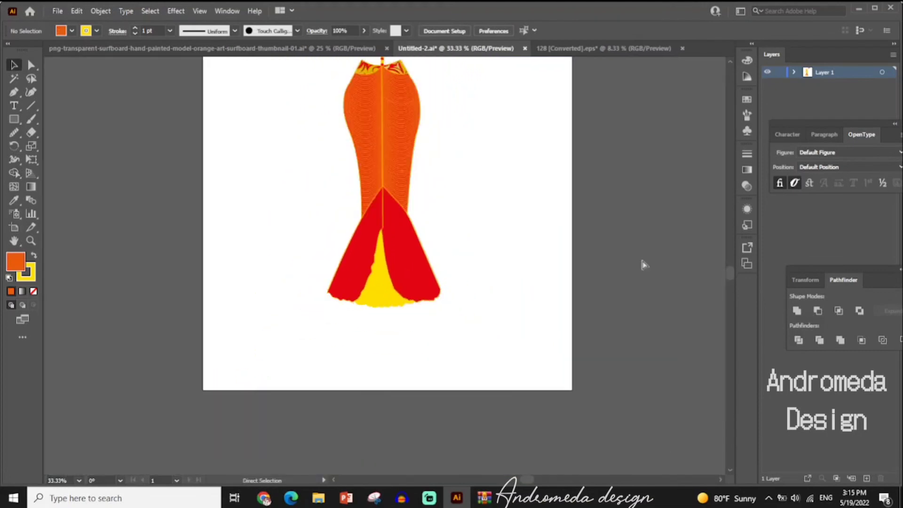
{"action": "key", "text": "ctrl+minus"}
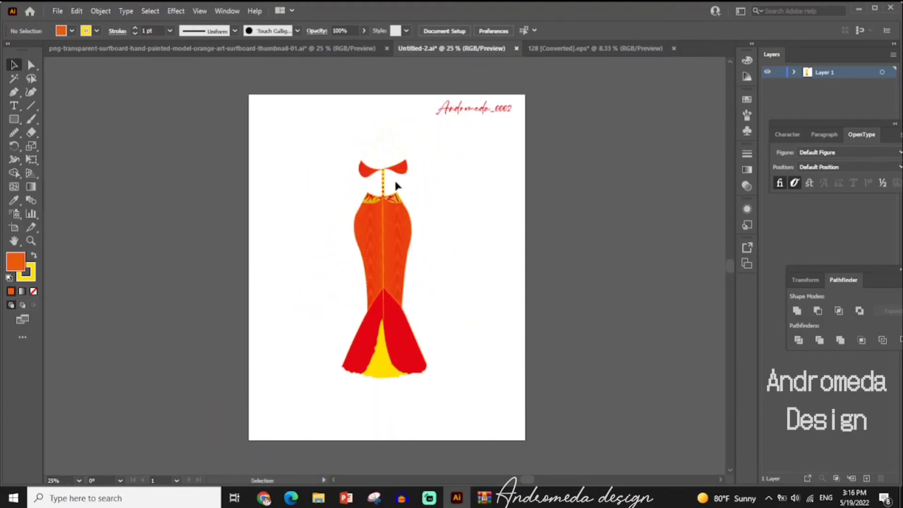
- Select skirt and body pieces and Shape Builder the arc, striped and small bands into the panels
{"action": "right_click", "coordinate": [403, 290]}
{"action": "left_click", "coordinate": [447, 239]}
{"action": "left_click", "coordinate": [429, 363]}
{"action": "key", "text": "ctrl+plus"}
{"action": "key", "text": "ctrl+plus"}
{"action": "key", "text": "ctrl+plus"}
{"action": "key", "text": "shift+m"}
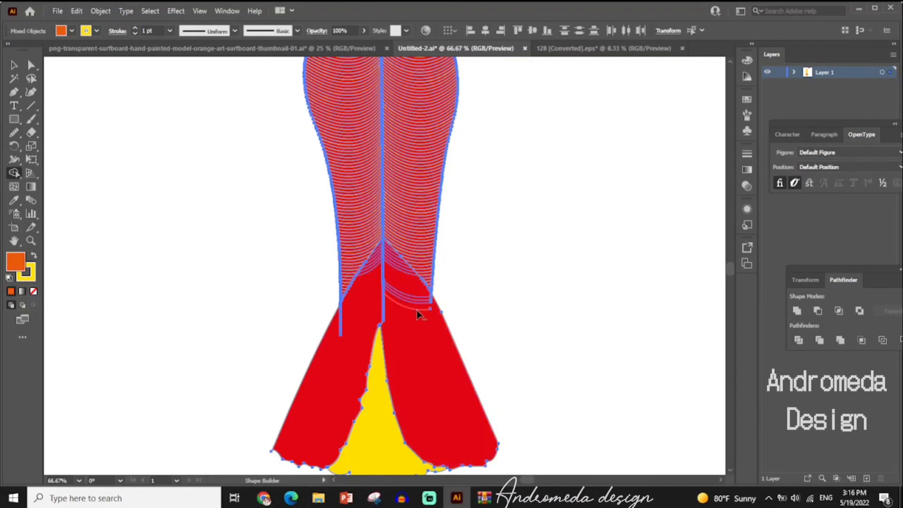
{"action": "left_click_drag", "start_coordinate": [418, 299], "coordinate": [416, 287]}
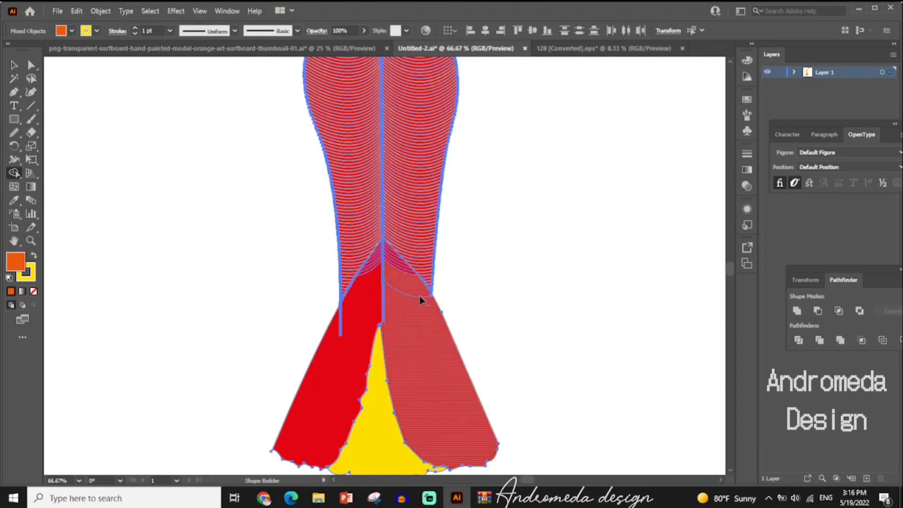
{"action": "left_click", "coordinate": [387, 248]}
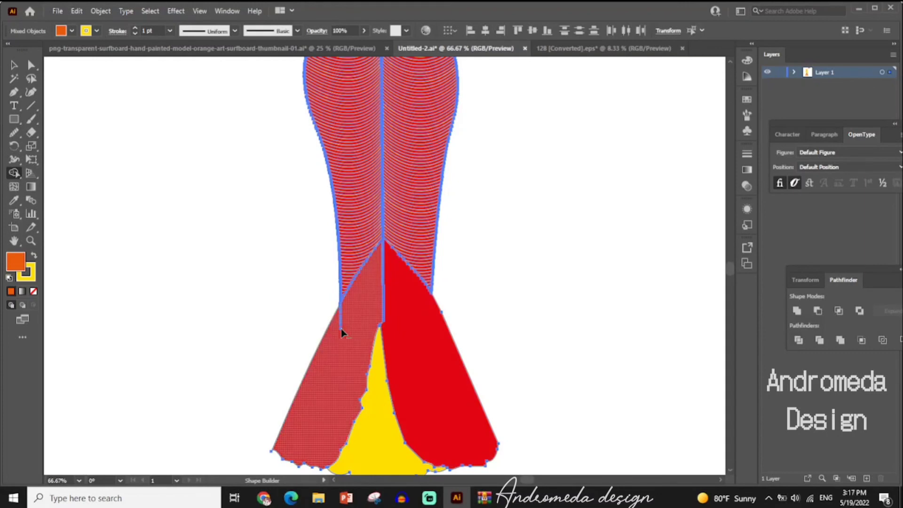
{"action": "left_click", "coordinate": [340, 316]}
{"action": "key", "text": "v"}
{"action": "left_click", "coordinate": [669, 329]}
{"action": "key", "text": "ctrl+minus"}
{"action": "key", "text": "ctrl+minus"}
{"action": "key", "text": "ctrl+minus"}
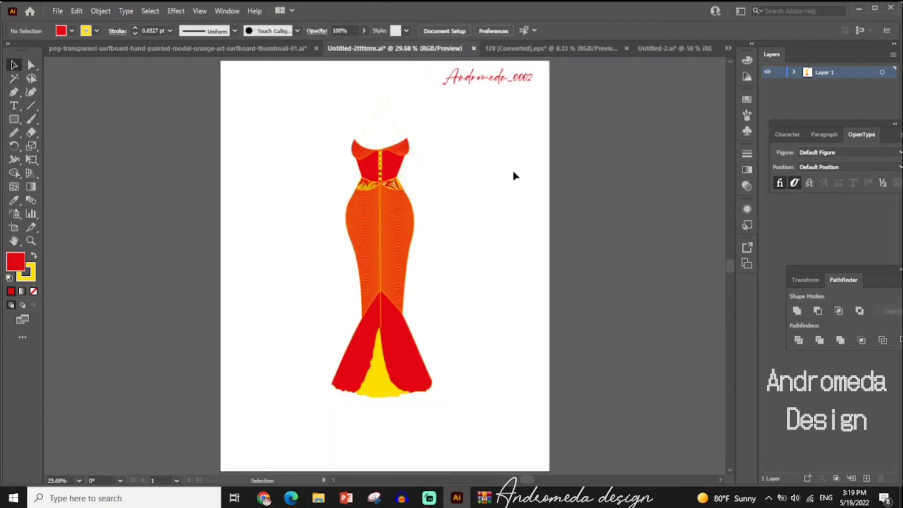
- Fill the dress body solid red
{"action": "left_click", "coordinate": [398, 212]}
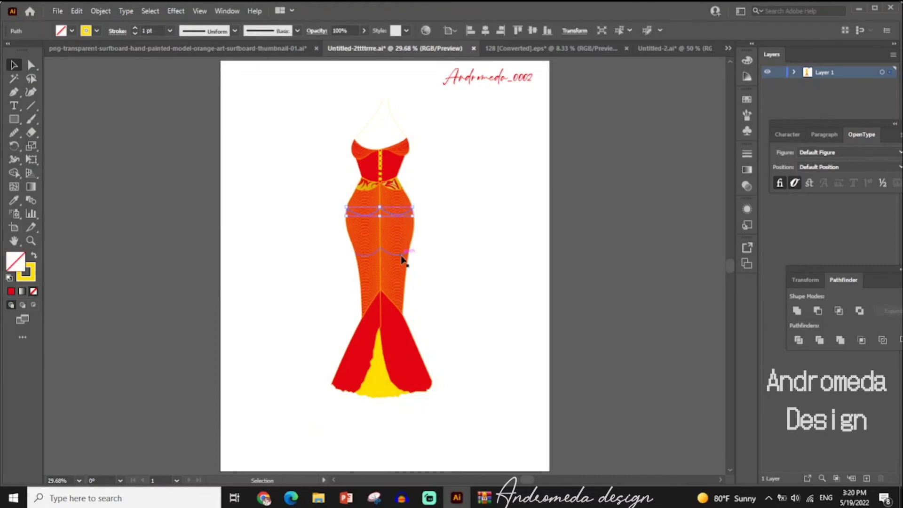
{"action": "left_click", "coordinate": [479, 239]}
{"action": "left_click", "coordinate": [374, 239]}
{"action": "left_click", "coordinate": [11, 291]}
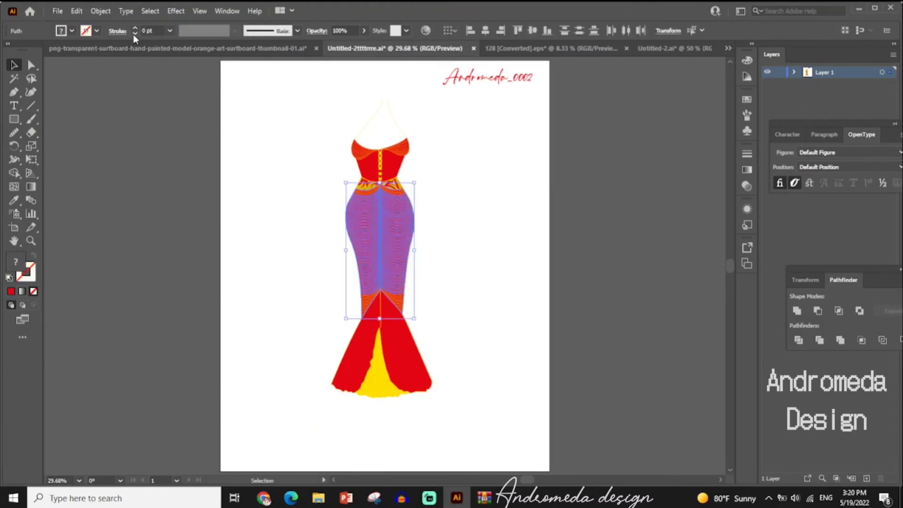
{"action": "left_click", "coordinate": [415, 209]}
{"action": "key", "text": "ctrl+equal"}
{"action": "key", "text": "ctrl+equal"}
{"action": "key", "text": "ctrl+equal"}
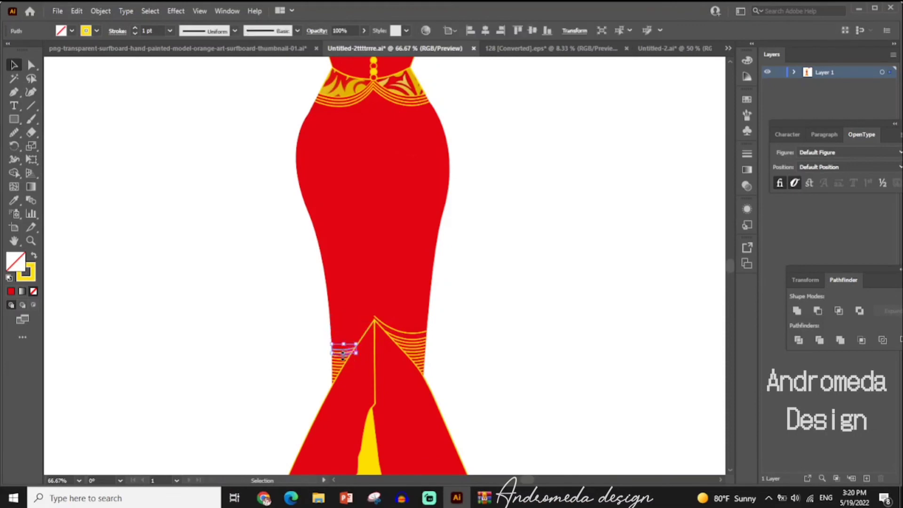
- Undo and redo stripe edits to isolate, select and remove the striped blend over the body
{"action": "key", "text": "ctrl+z"}
{"action": "key", "text": "ctrl+z"}
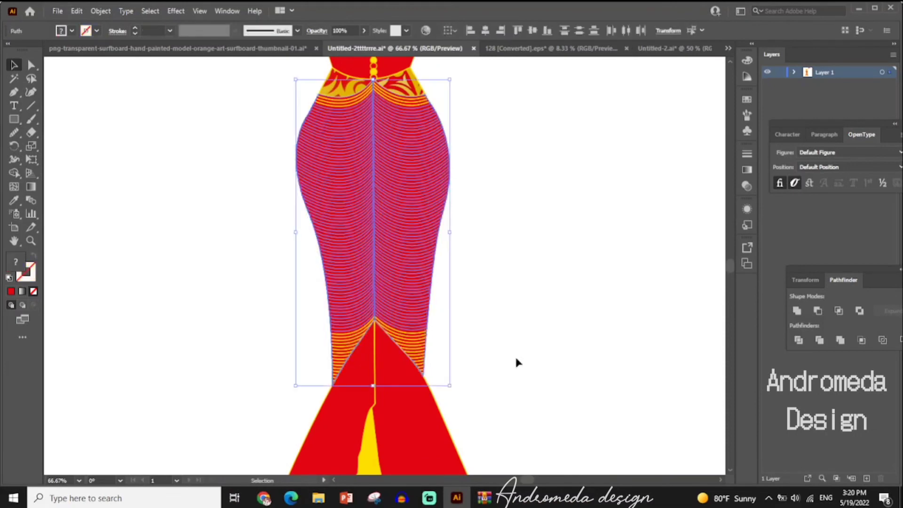
{"action": "key", "text": "ctrl+z"}
{"action": "key", "text": "ctrl+z"}
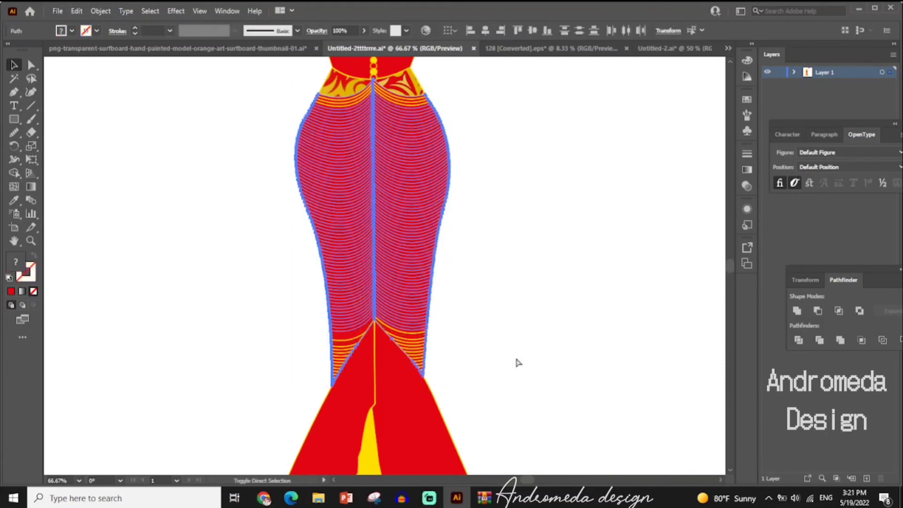
{"action": "key", "text": "ctrl+z"}
{"action": "key", "text": "ctrl+z"}
{"action": "key", "text": "ctrl+z"}
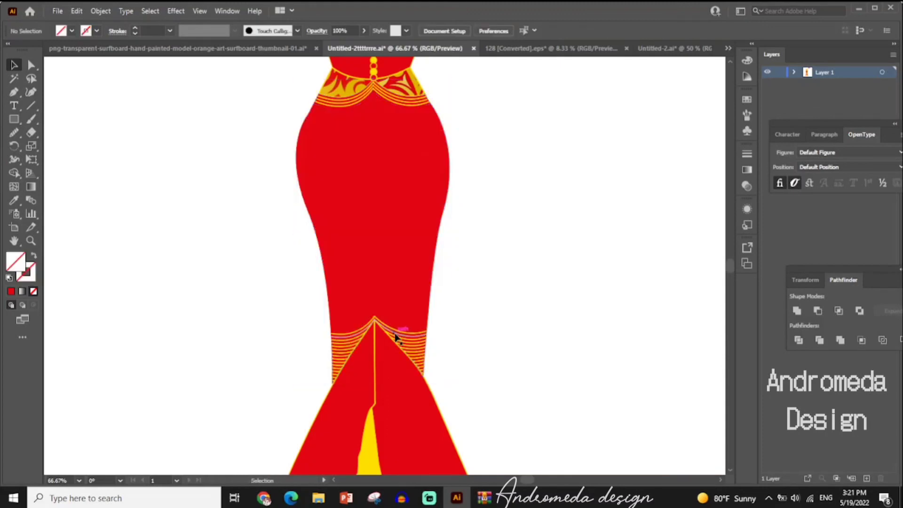
{"action": "left_click", "coordinate": [399, 332]}
{"action": "key", "text": "ctrl+shift+z"}
{"action": "left_click", "coordinate": [501, 331]}
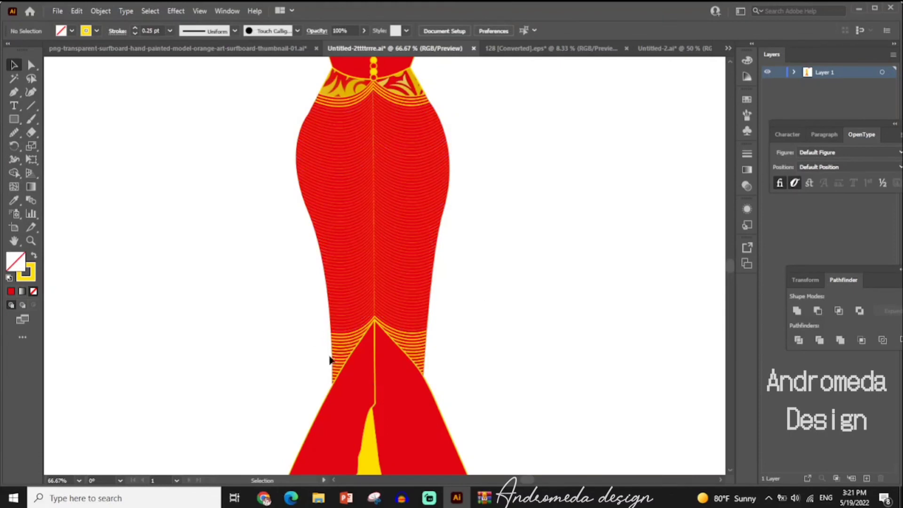
{"action": "left_click_drag", "start_coordinate": [272, 60], "coordinate": [482, 399]}
{"action": "left_click", "coordinate": [96, 30]}
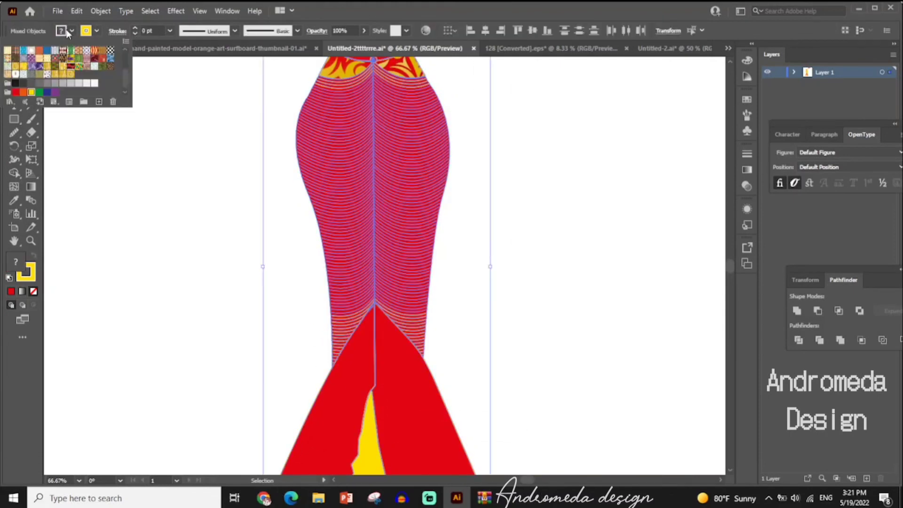
{"action": "key", "text": "ctrl+z"}
{"action": "key", "text": "ctrl+z"}
- Apply the gold pattern swatch to the left and right waistband pieces
{"action": "scroll", "coordinate": [531, 267], "scroll_direction": "up", "scroll_amount": 1}
{"action": "left_click", "coordinate": [346, 186]}
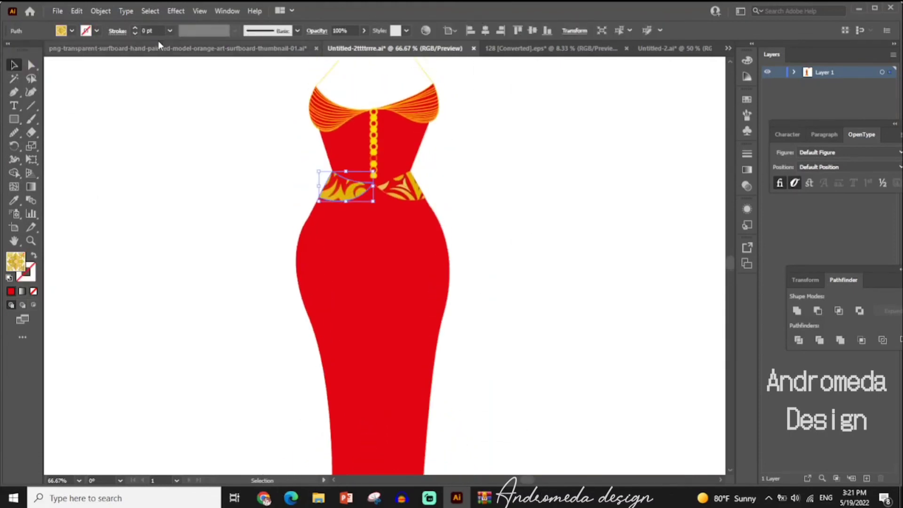
{"action": "left_click", "coordinate": [61, 30]}
{"action": "left_click", "coordinate": [15, 71]}
{"action": "left_click", "coordinate": [184, 106]}
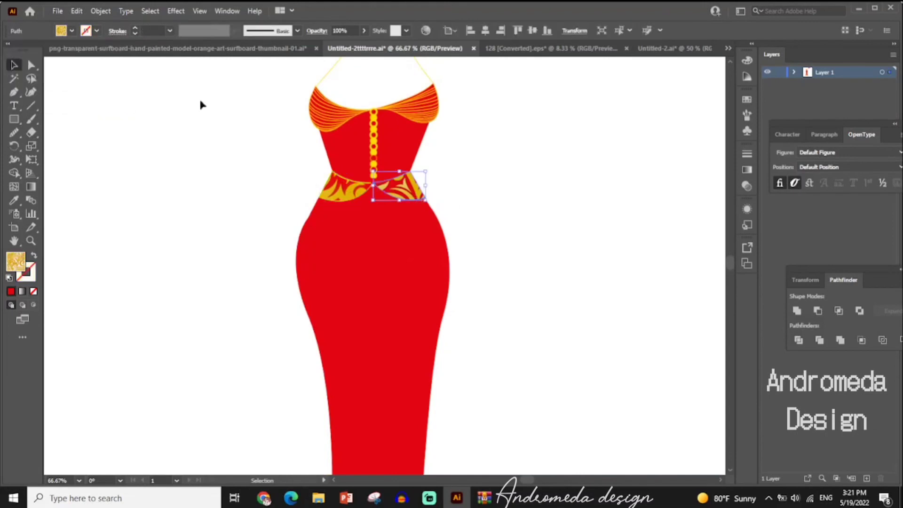
{"action": "left_click", "coordinate": [97, 31]}
{"action": "left_click", "coordinate": [399, 188]}
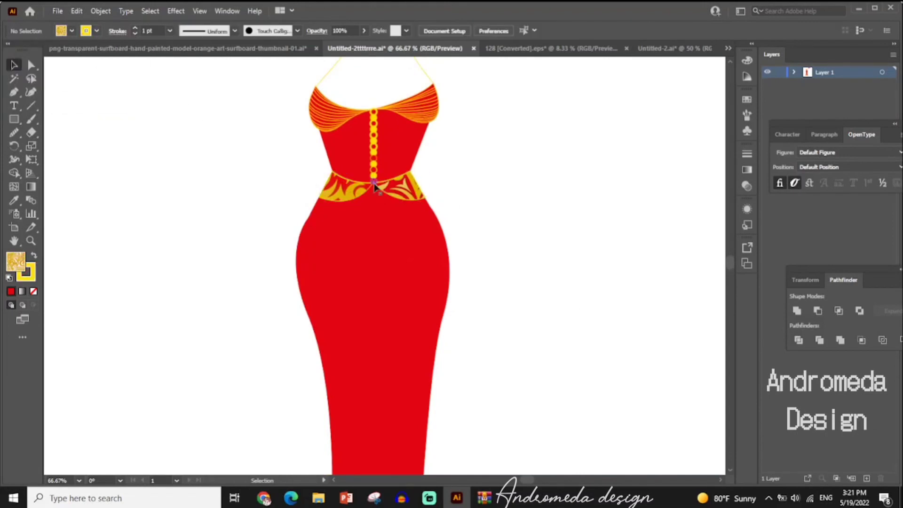
- Give the small dot at the waistband centre a yellow outline
{"action": "left_click_drag", "start_coordinate": [302, 171], "coordinate": [480, 284]}
{"action": "left_click", "coordinate": [345, 169]}
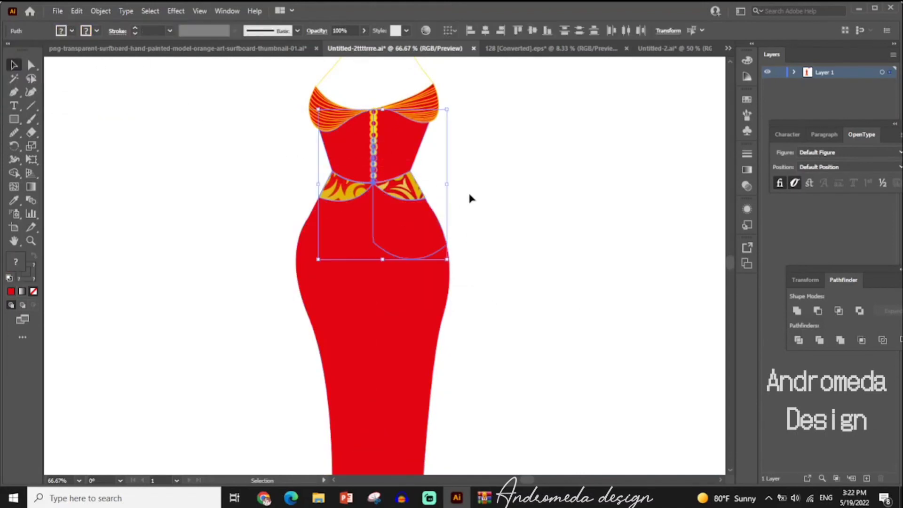
{"action": "left_click", "coordinate": [373, 170]}
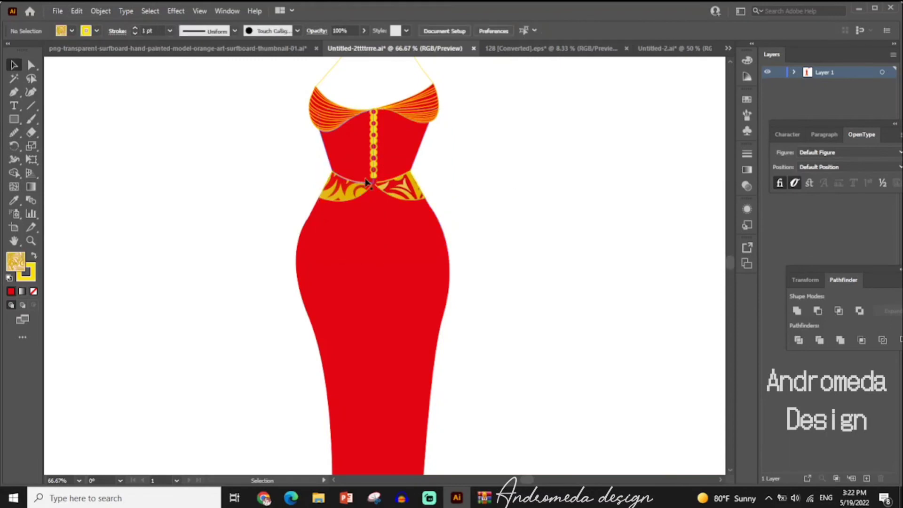
{"action": "left_click", "coordinate": [87, 32]}
{"action": "left_click", "coordinate": [47, 49]}
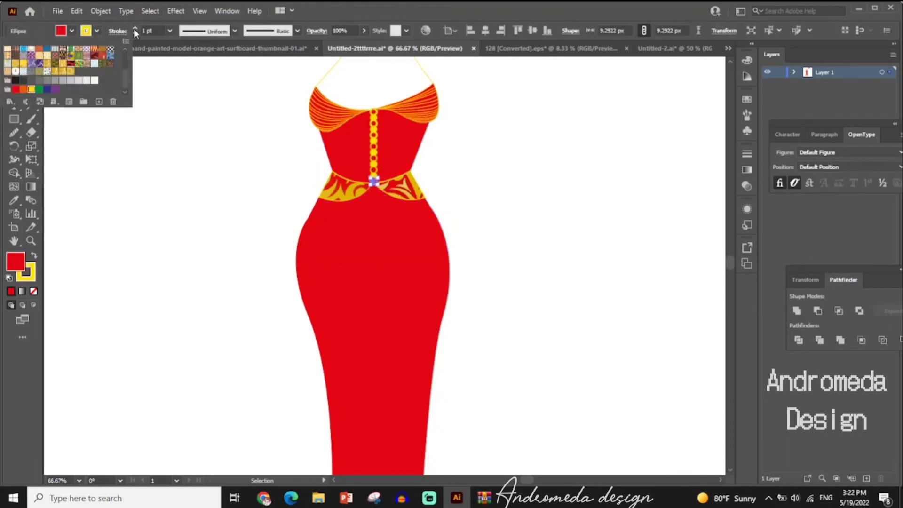
{"action": "left_click", "coordinate": [134, 29]}
{"action": "left_click", "coordinate": [530, 197]}
- Zoom out to view the whole dress and clear the selection
{"action": "scroll", "coordinate": [528, 197], "scroll_direction": "down", "scroll_amount": 5}
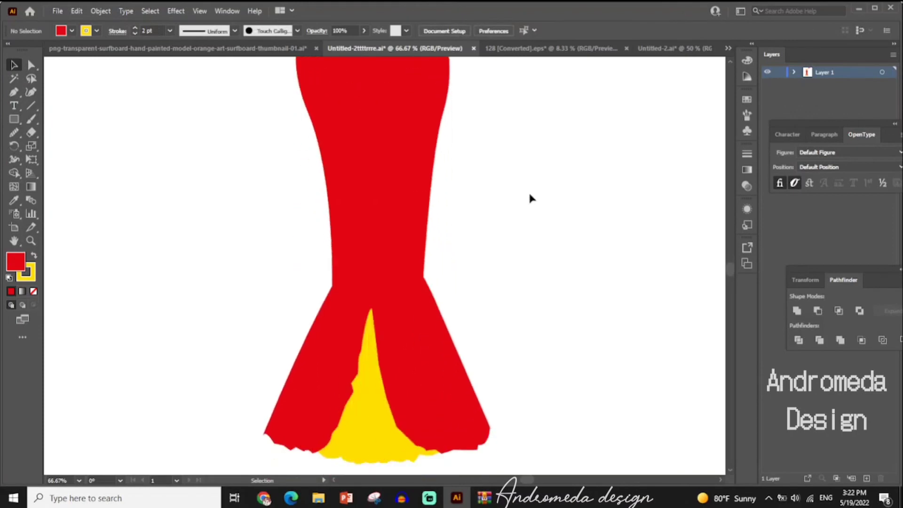
{"action": "scroll", "coordinate": [529, 197], "scroll_direction": "down", "scroll_amount": 2}
{"action": "left_click", "coordinate": [345, 281]}
{"action": "key", "text": "ctrl+minus"}
{"action": "key", "text": "ctrl+minus"}
{"action": "left_click", "coordinate": [619, 282]}
{"action": "scroll", "coordinate": [552, 256], "scroll_direction": "up", "scroll_amount": 2}
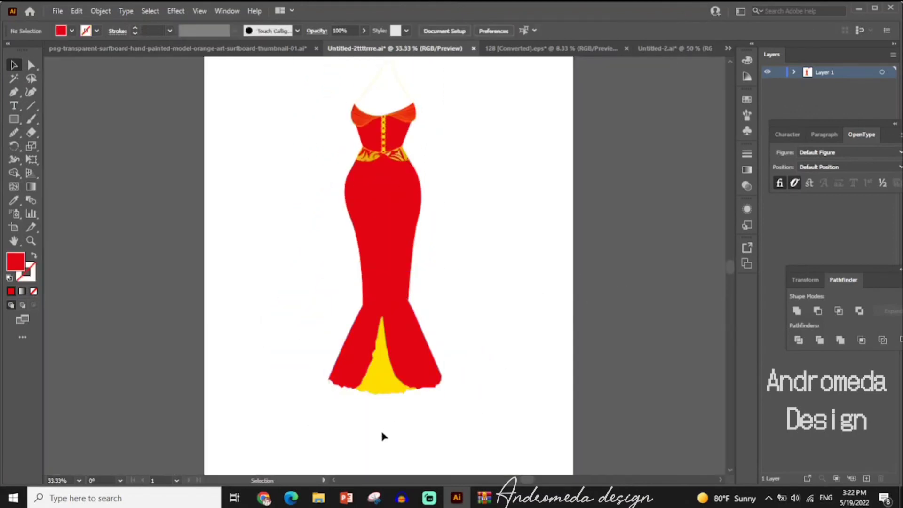